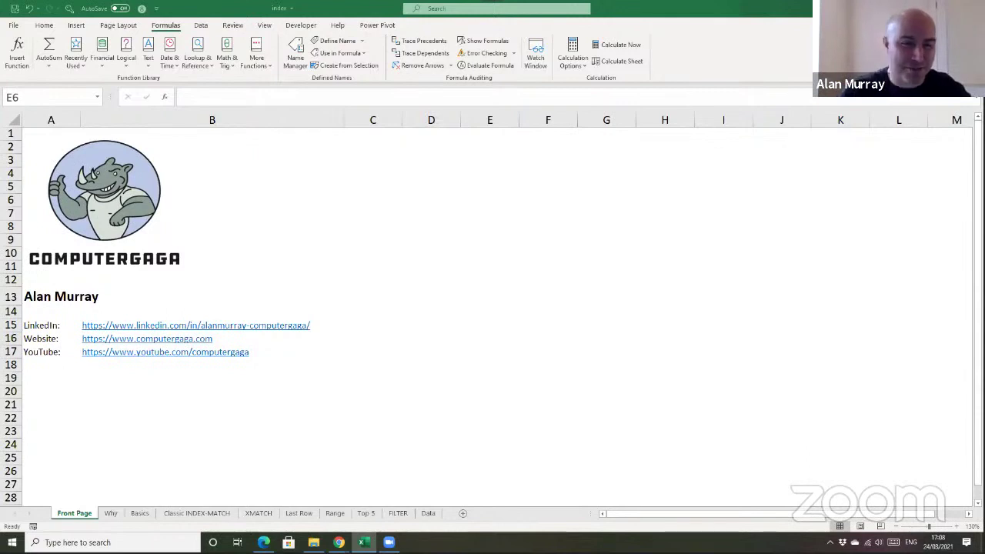
click(463, 387)
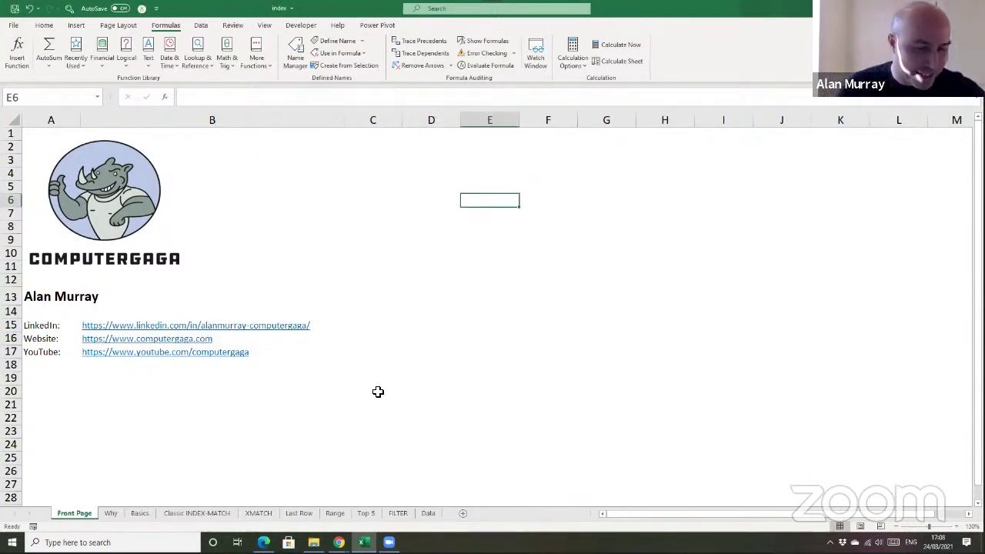
scroll(416, 413, up, 1)
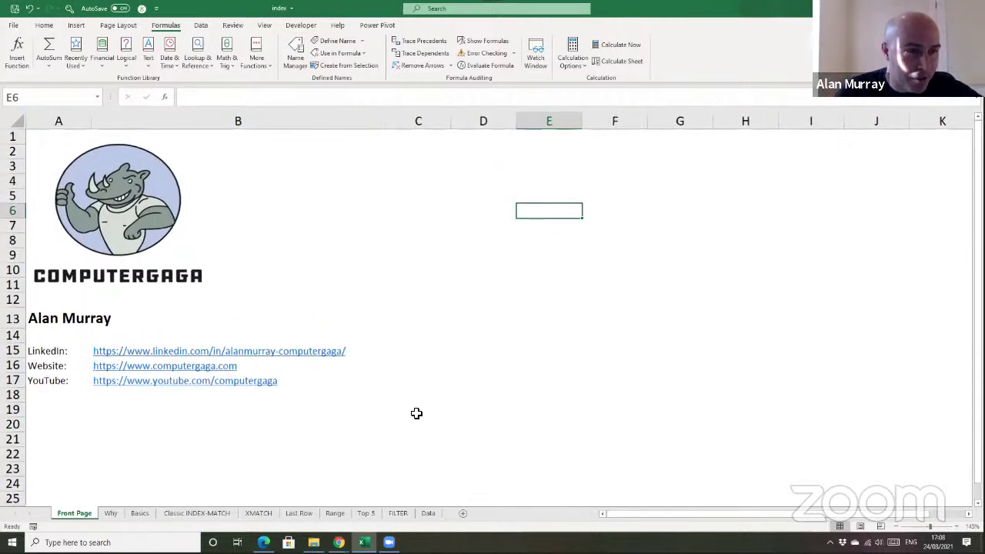
scroll(418, 415, up, 1)
scroll(417, 415, up, 1)
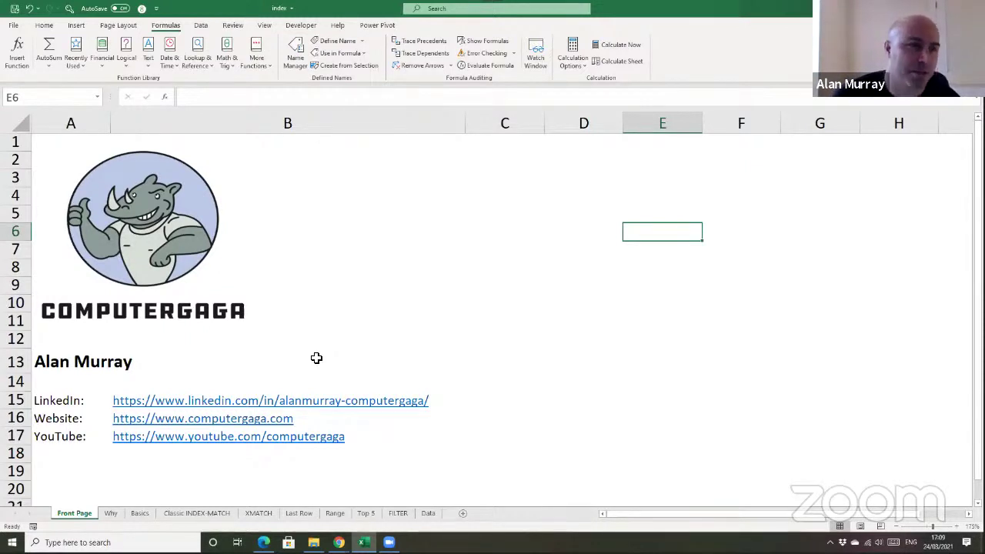
click(492, 236)
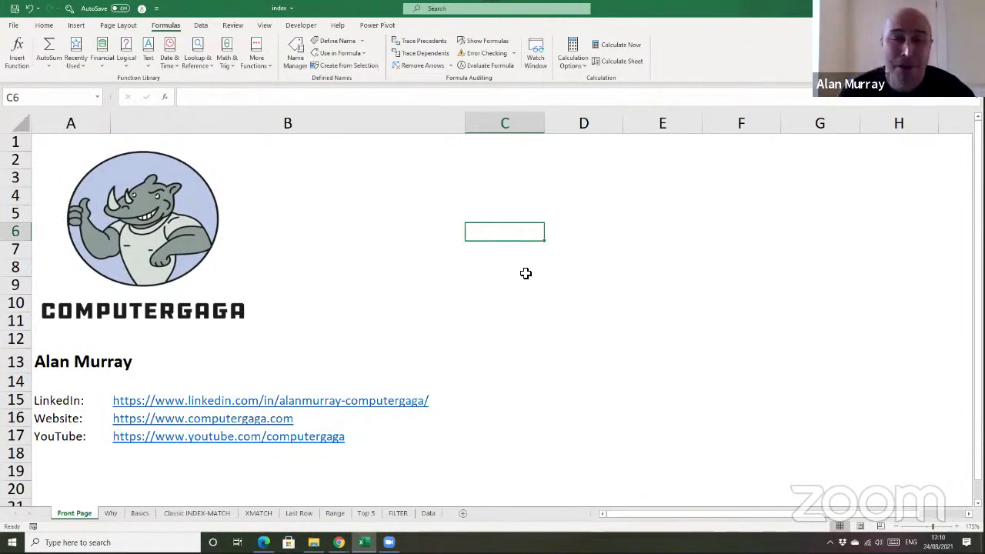
click(537, 213)
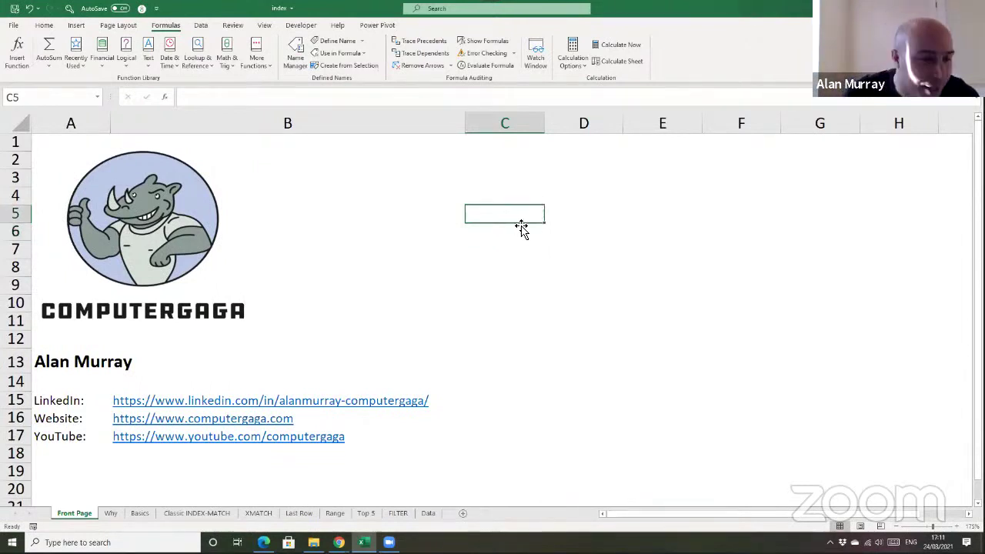
Open the Why sheet and examine the notes on dynamic formulas, the Dynamic Array Engine, SEQUENCE and XMATCH.
click(113, 513)
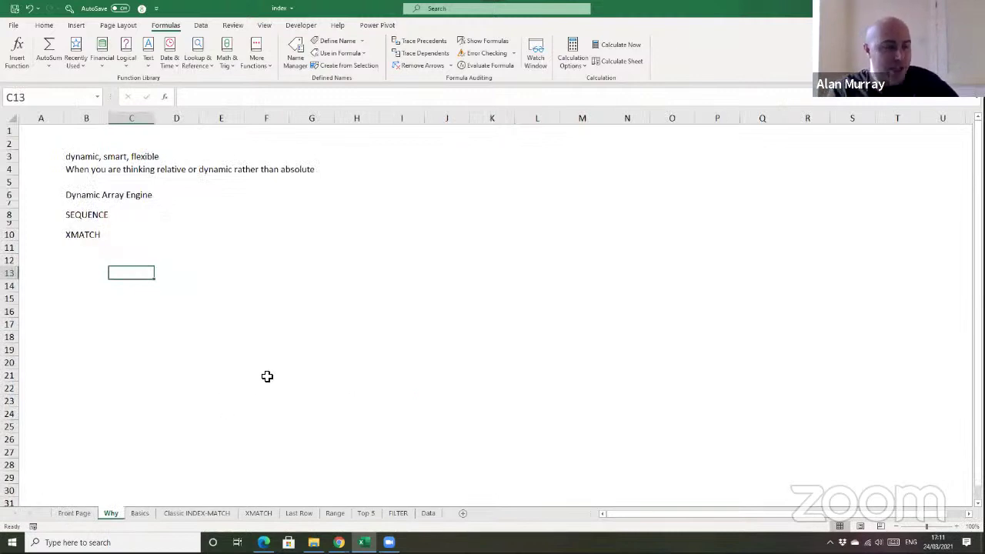
ctrl+scroll(256, 382, up, 6)
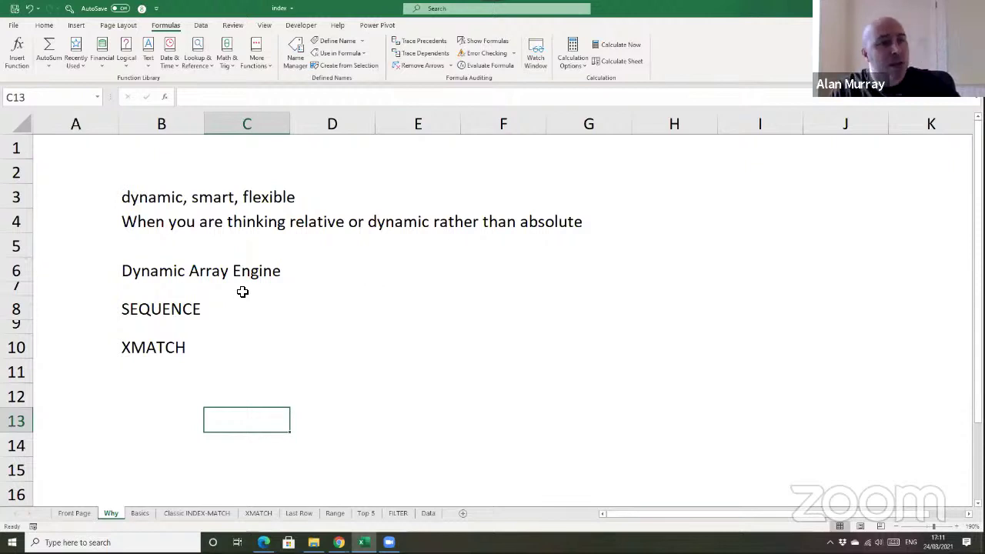
drag(157, 269, 155, 347)
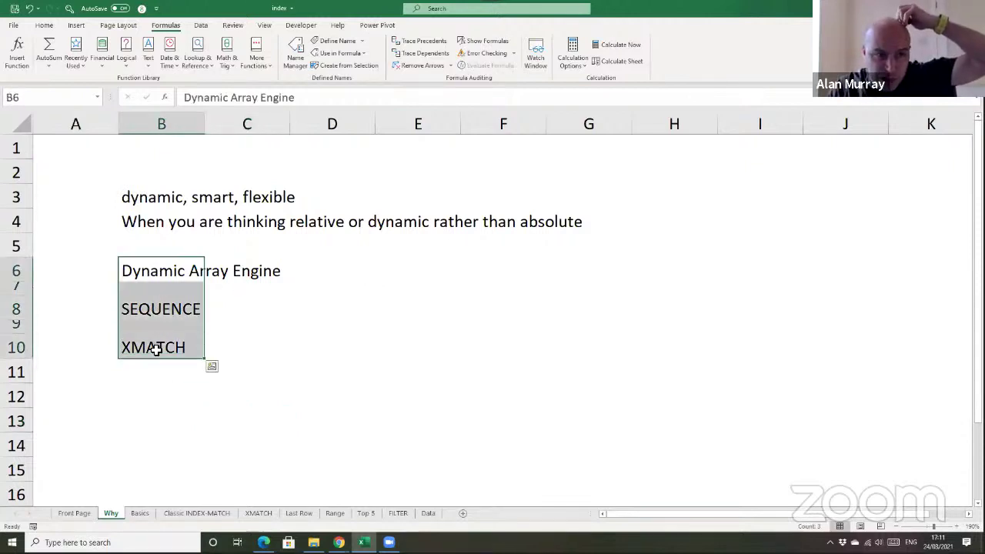
click(201, 346)
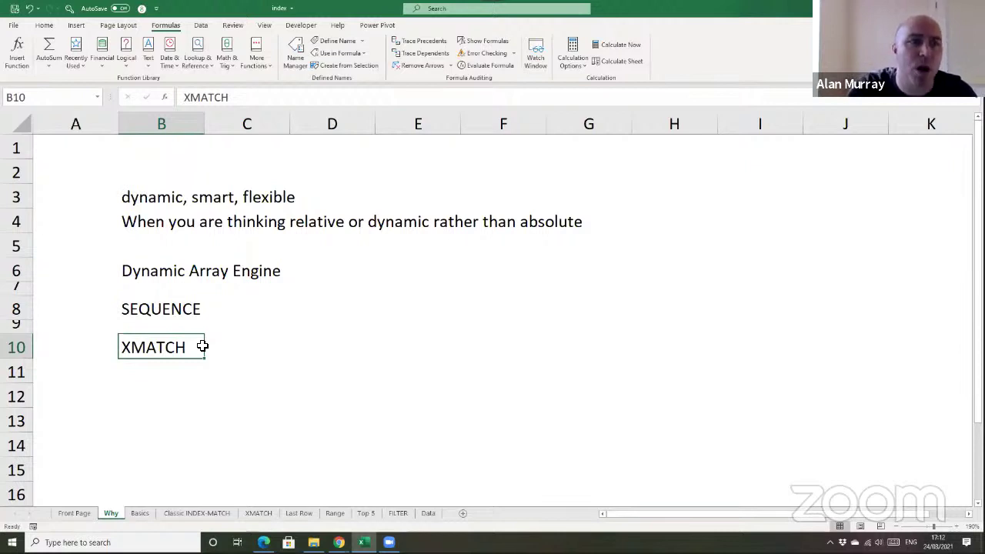
click(166, 273)
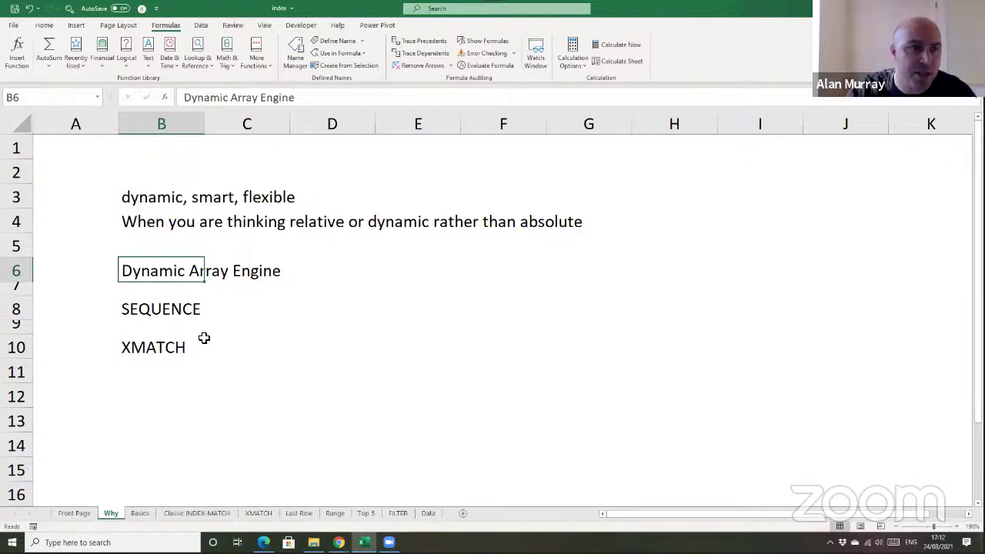
click(177, 312)
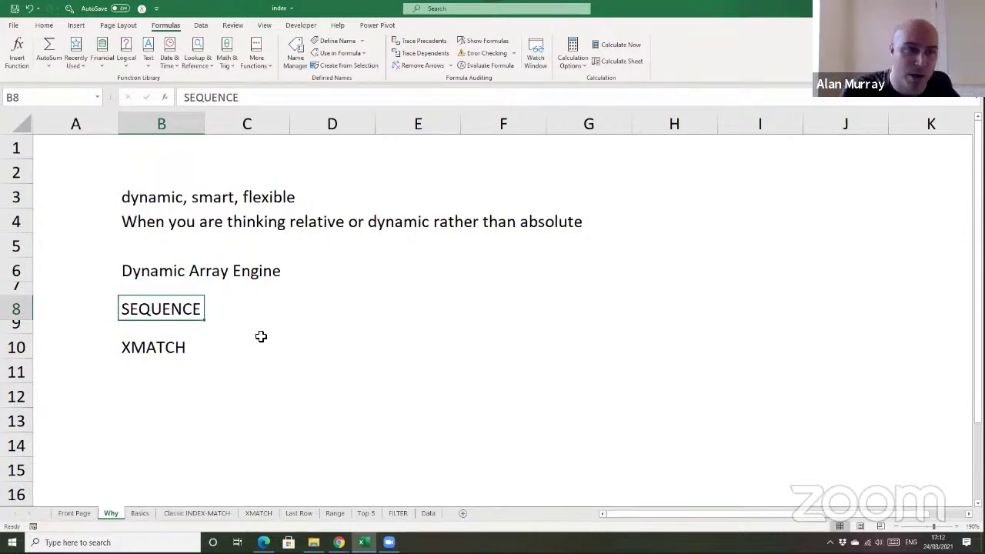
click(250, 316)
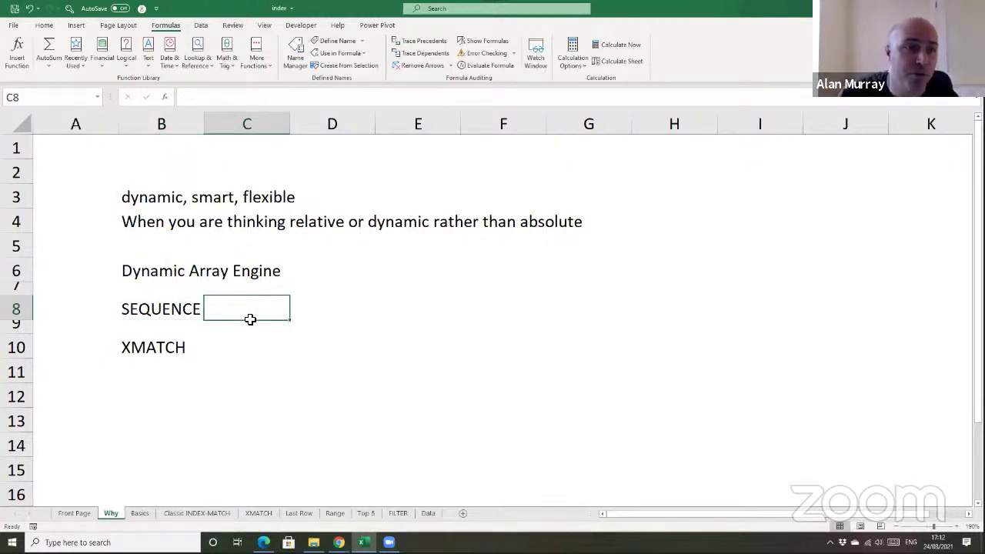
click(253, 325)
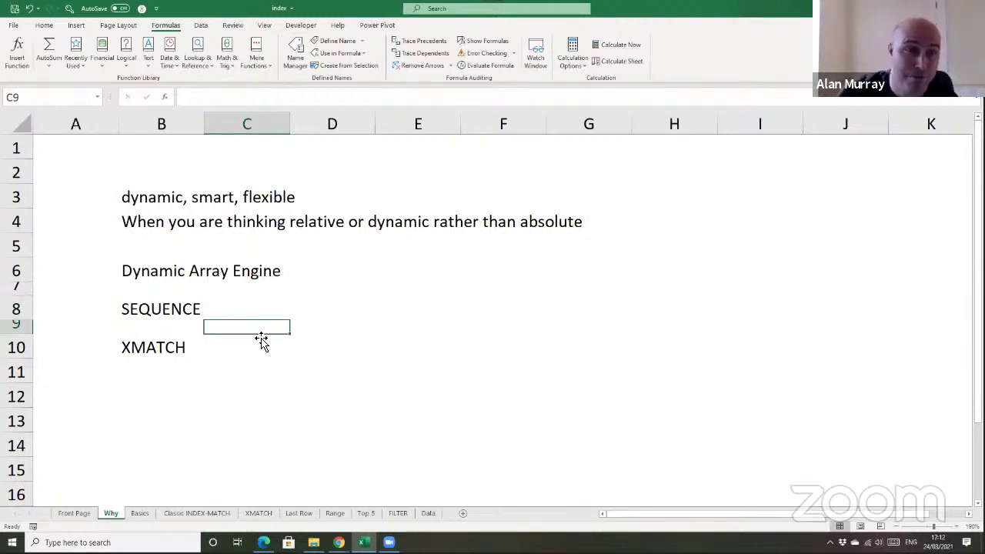
click(202, 348)
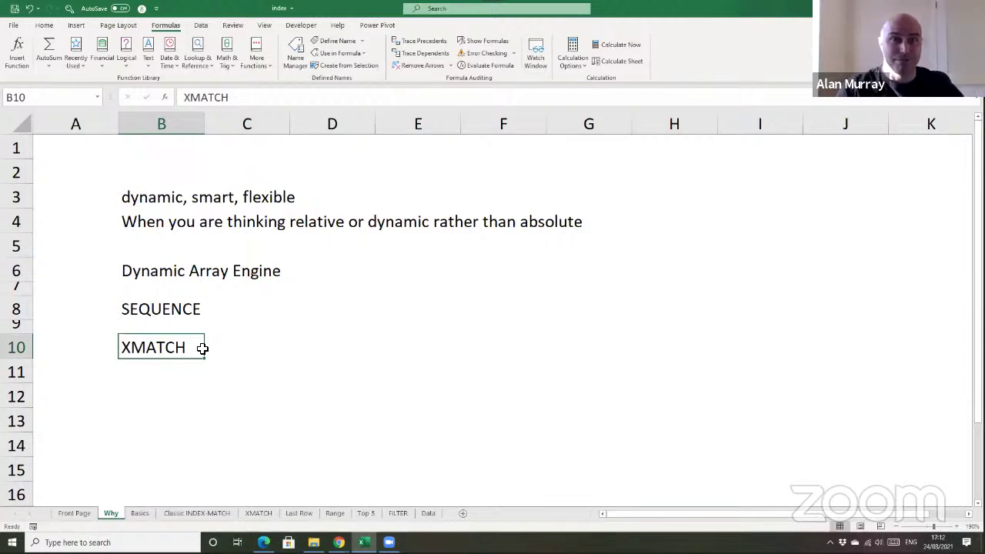
click(331, 350)
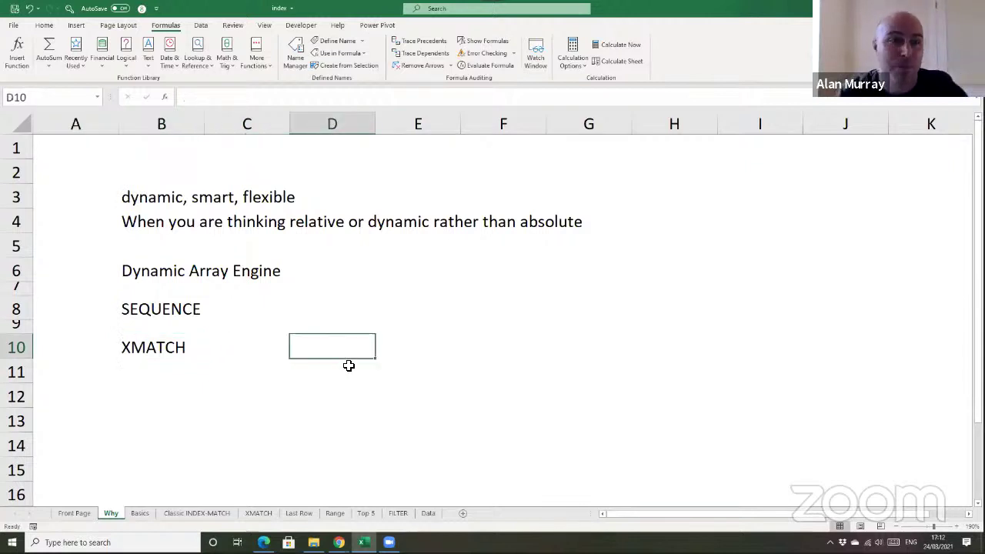
drag(158, 350, 332, 347)
click(395, 426)
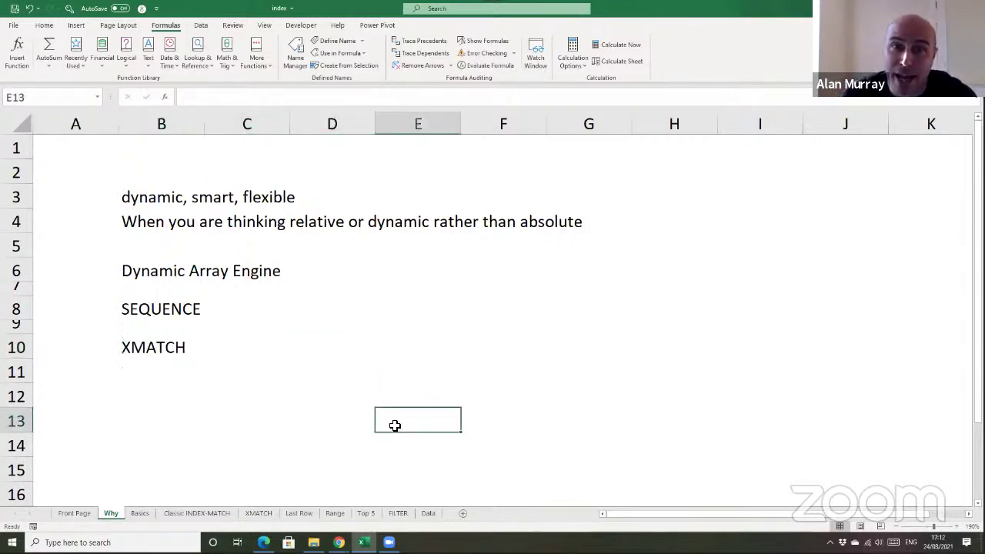
click(388, 370)
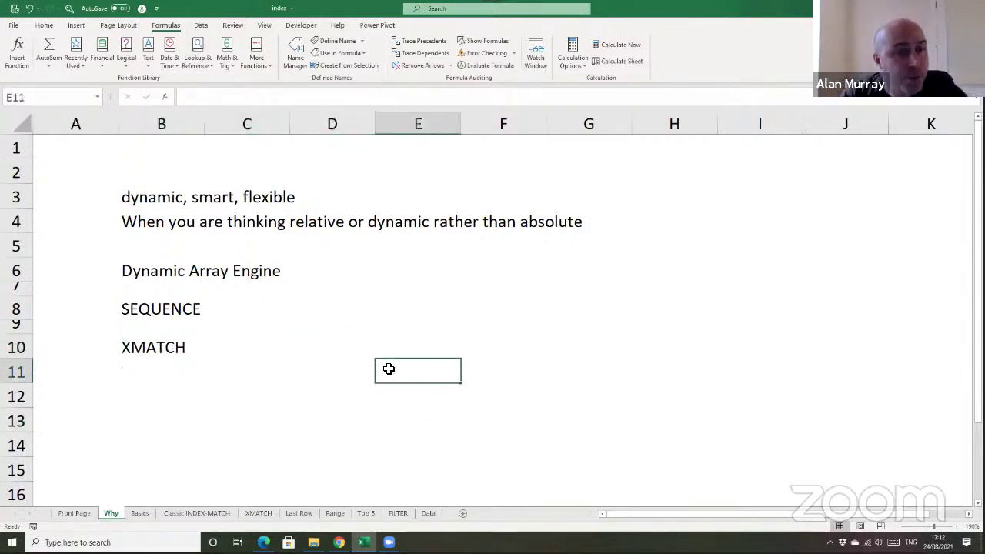
Open the Basics sheet and highlight the grid of numbers in B3:E8.
click(139, 514)
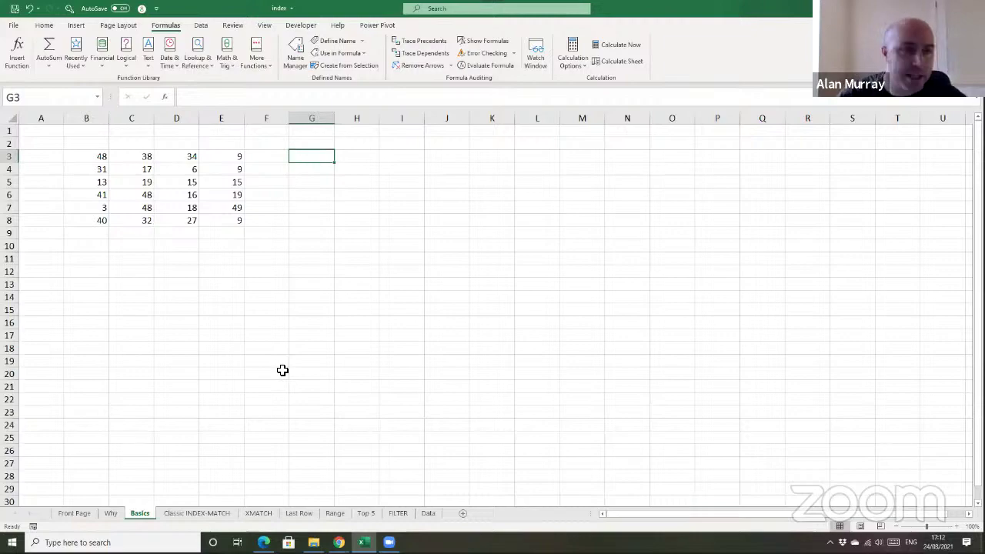
ctrl+scroll(315, 373, up, 2)
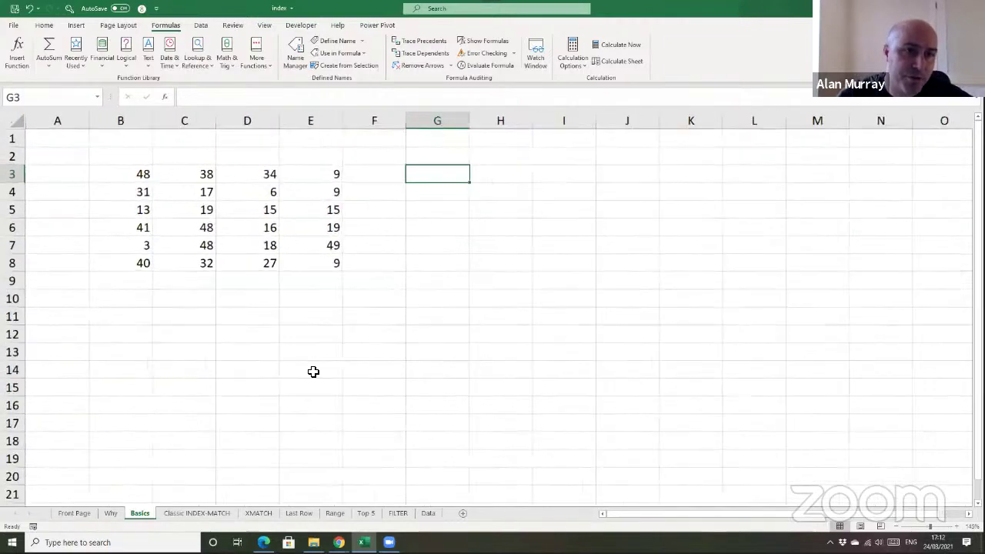
ctrl+scroll(315, 373, up, 3)
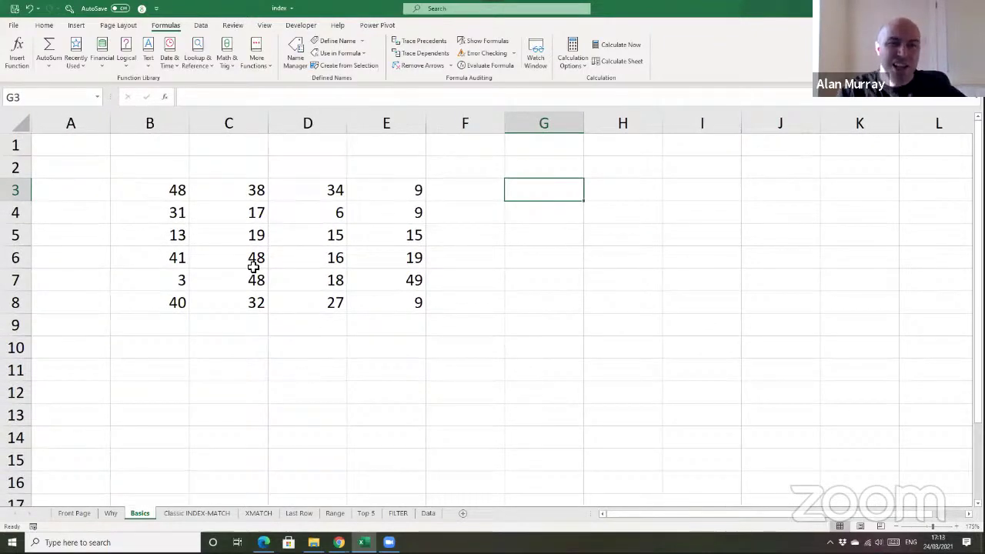
drag(180, 195, 414, 303)
click(484, 305)
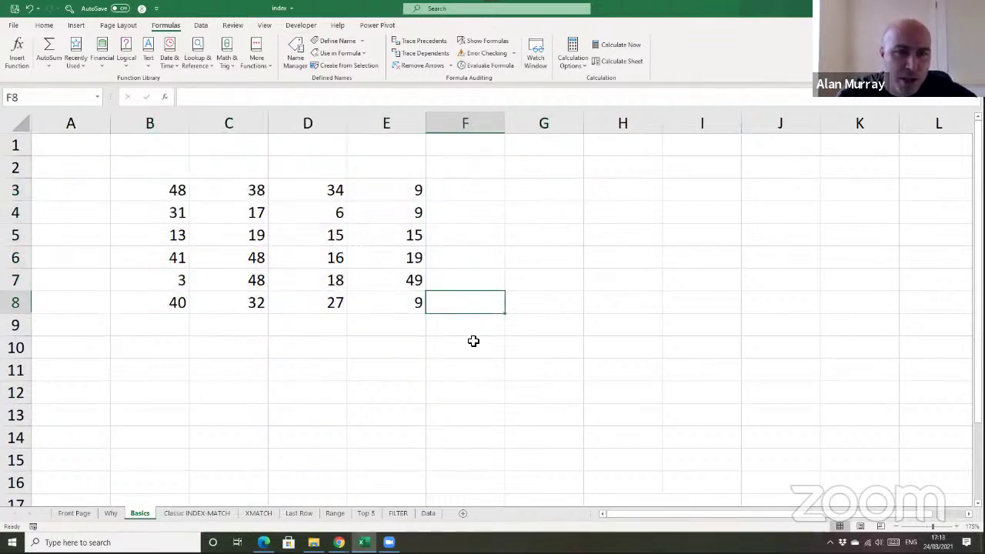
click(518, 306)
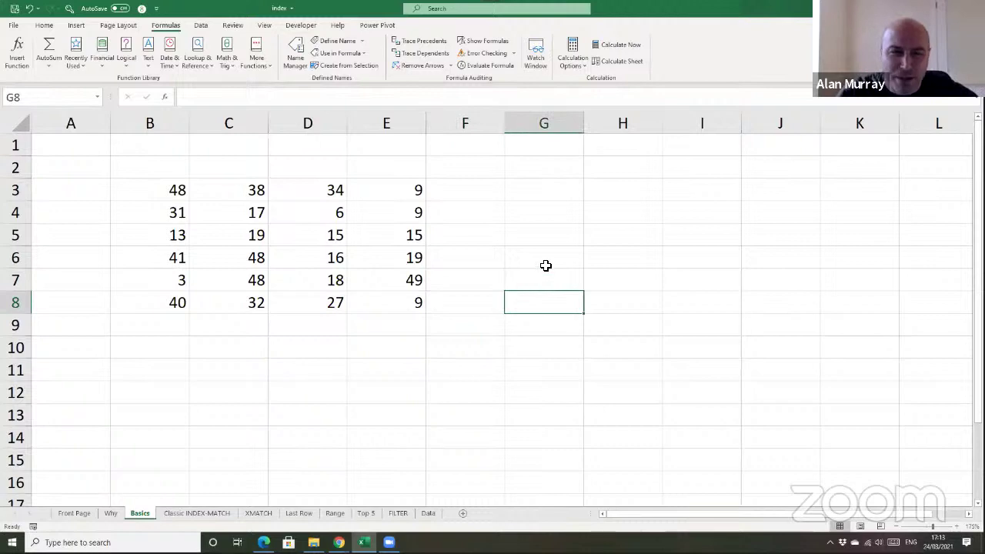
Enter =INDEX(B3:E8,3,1) in cell G3 to return the value at row 3, column 1 of the number grid.
click(539, 186)
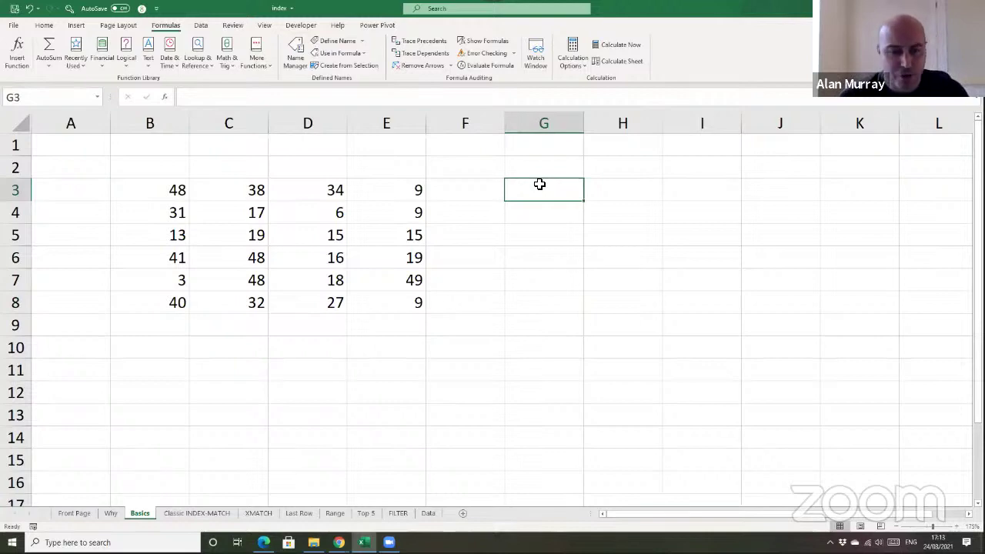
text(=in)
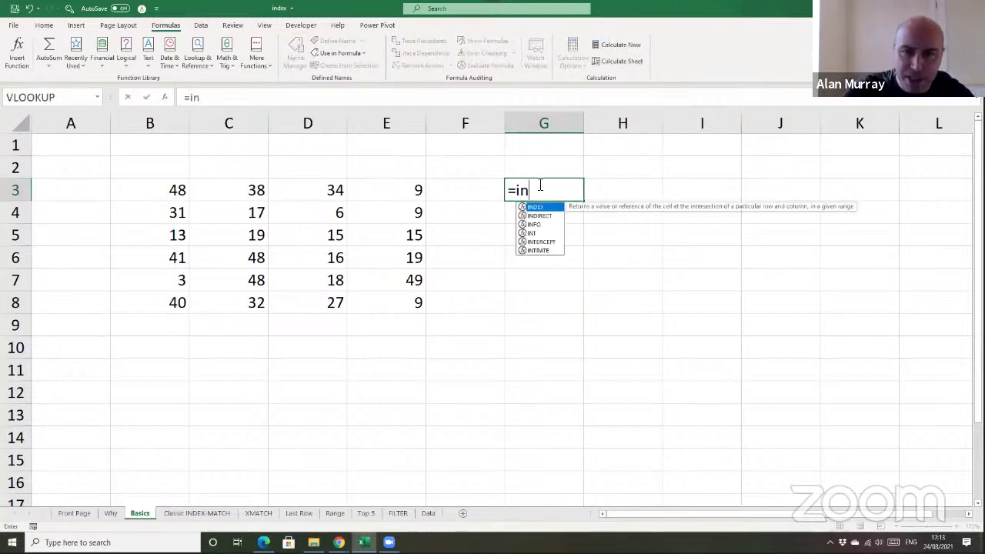
key(Tab)
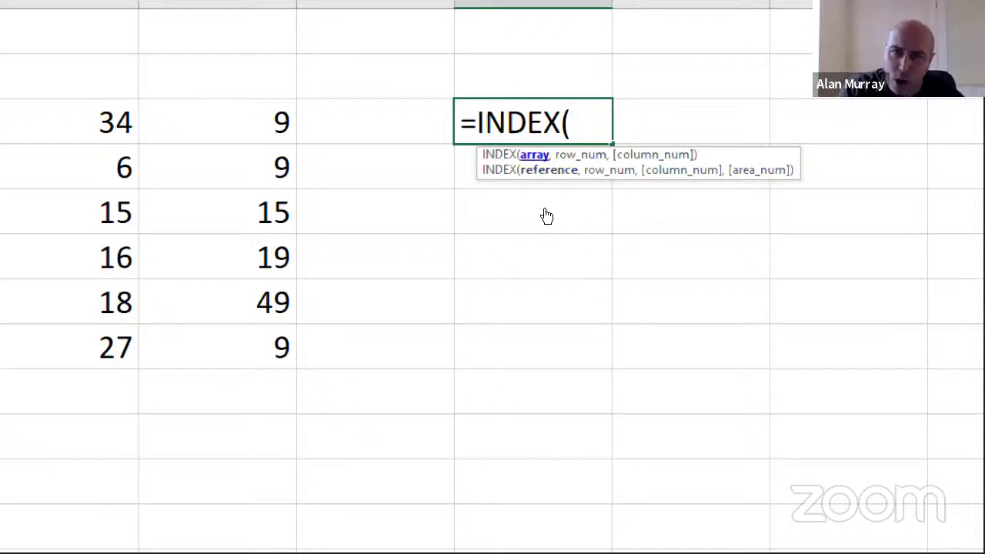
scroll(254, 247, left, 3)
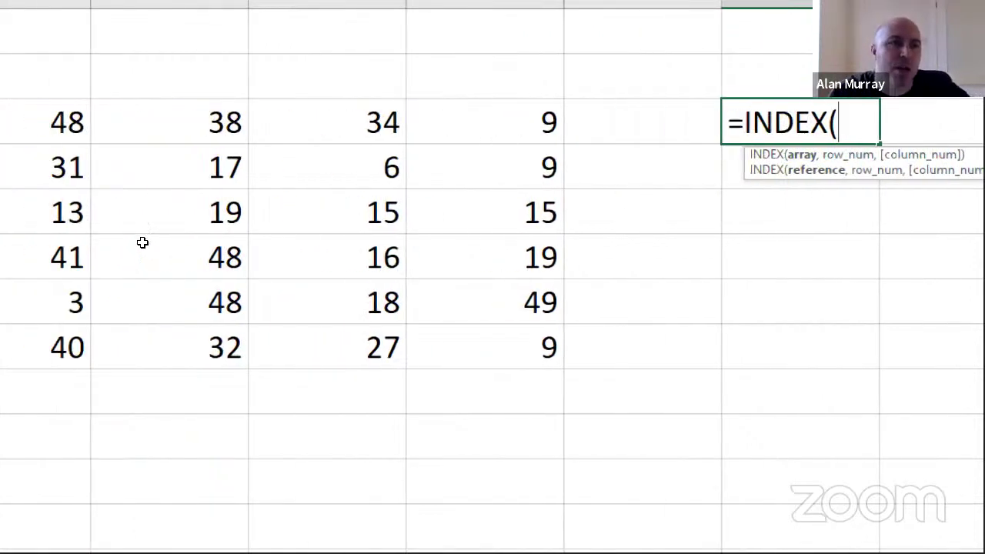
drag(154, 121, 397, 299)
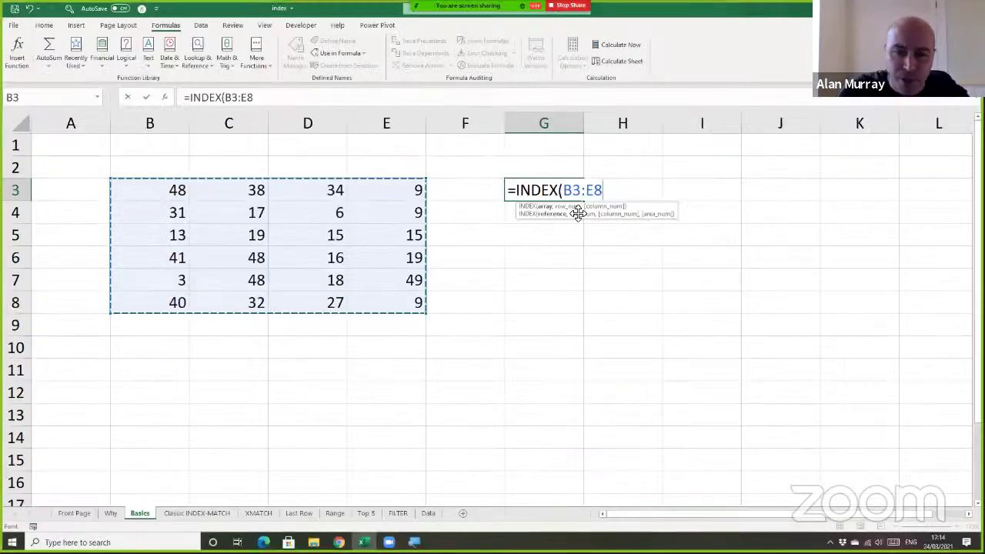
text(,)
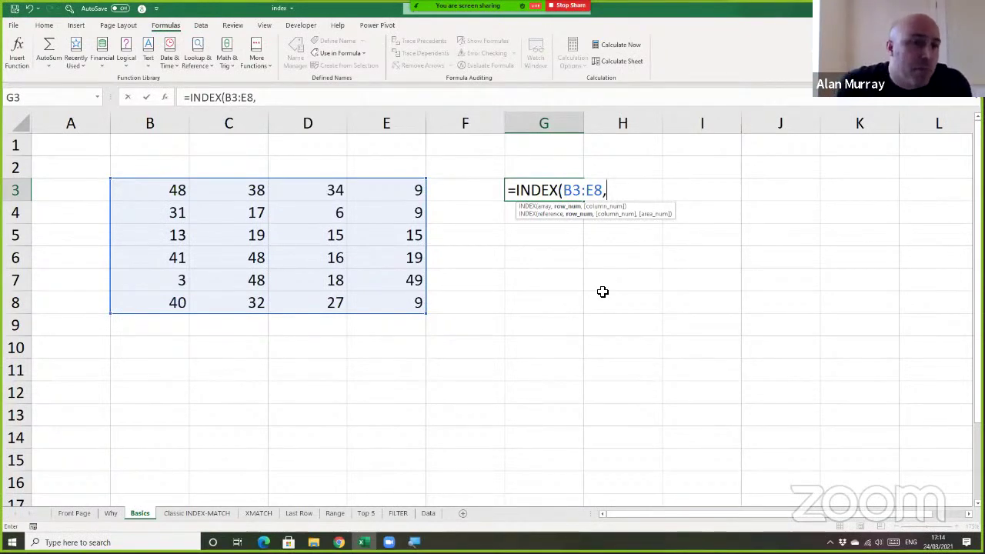
text(3)
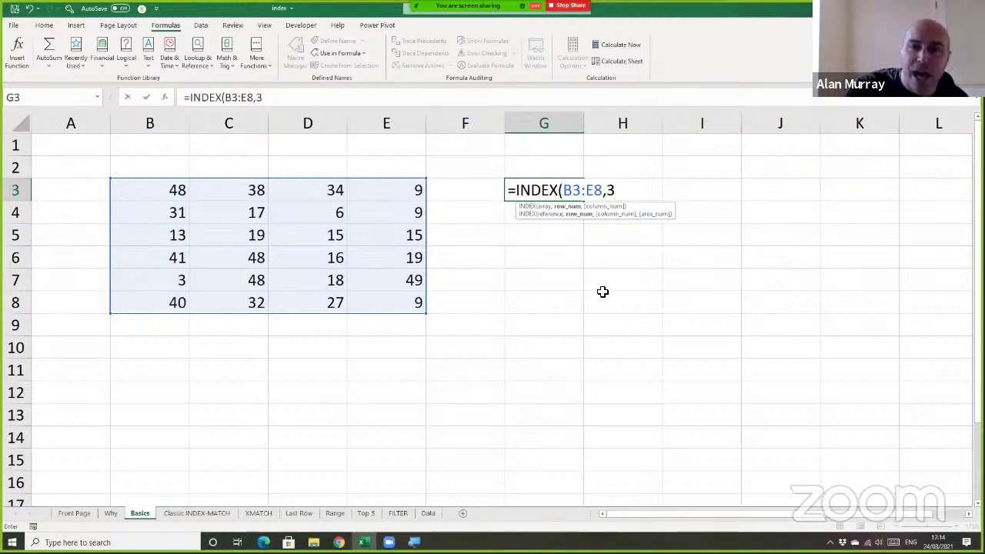
text(,)
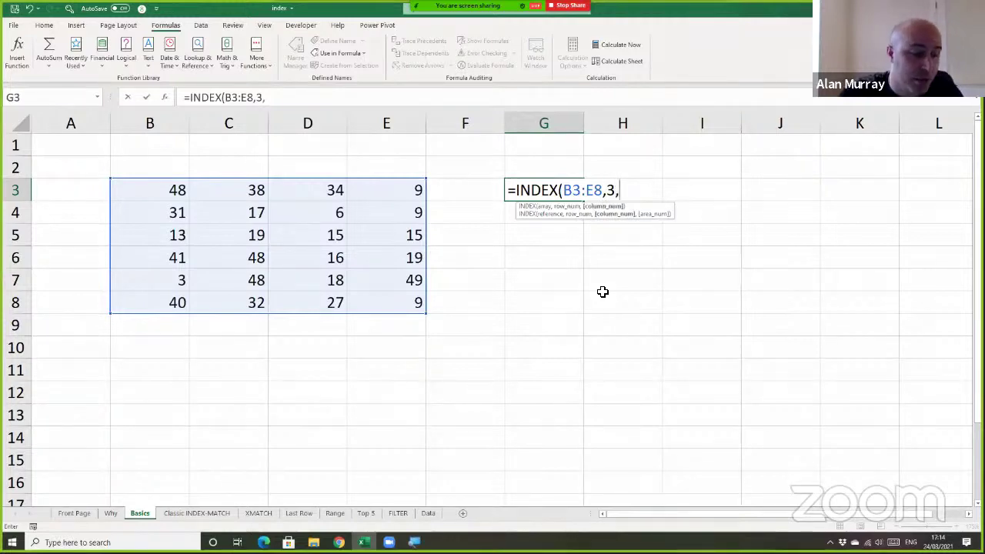
text(1)
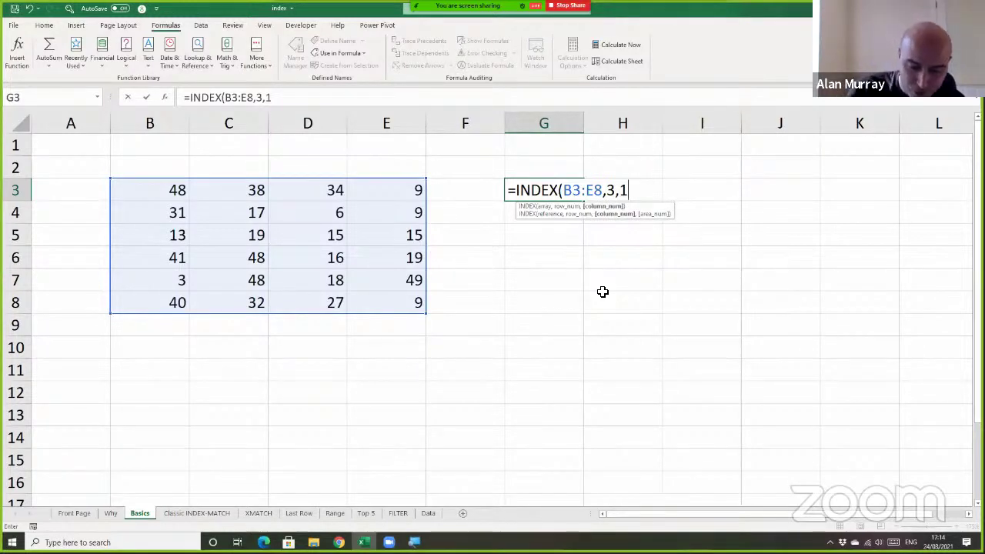
text())
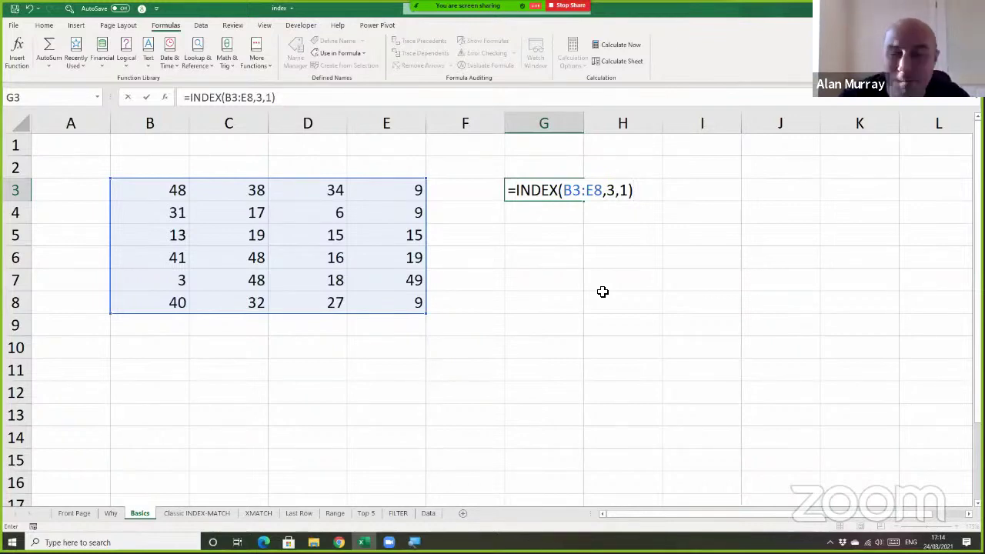
key(Return)
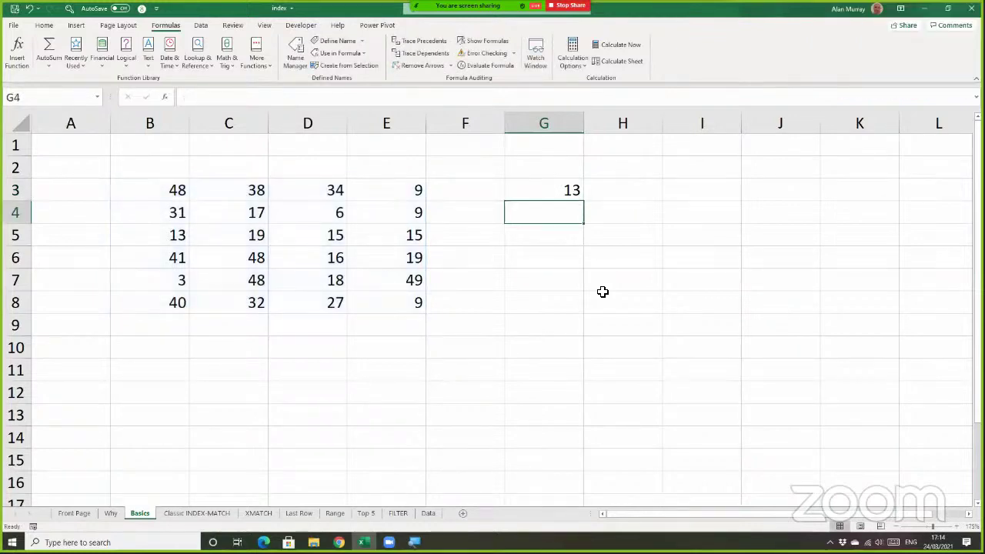
Remove the column number from the INDEX formula in G3 so that it reads =INDEX(B3:E8,3).
double_click(573, 192)
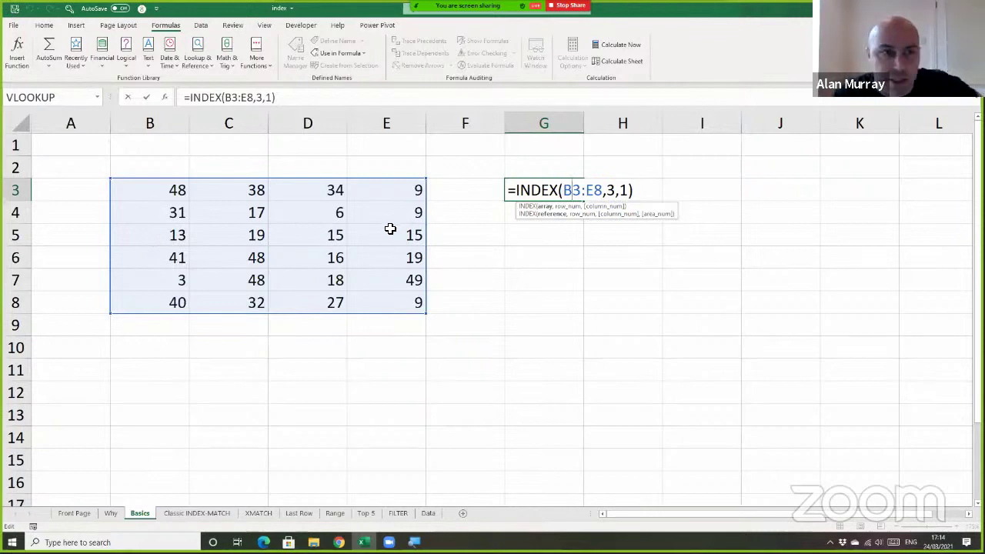
click(630, 191)
key(BackSpace)
key(BackSpace)
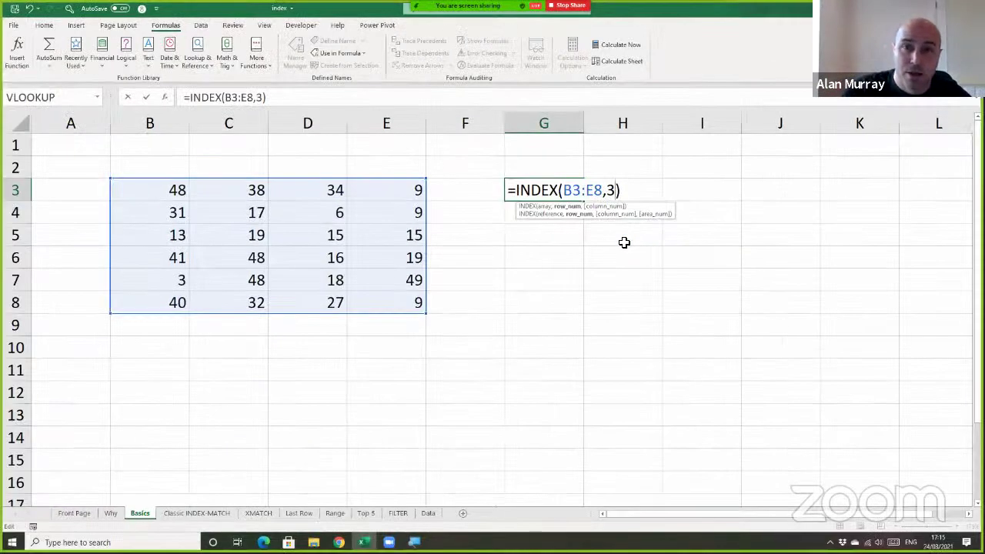
key(Return)
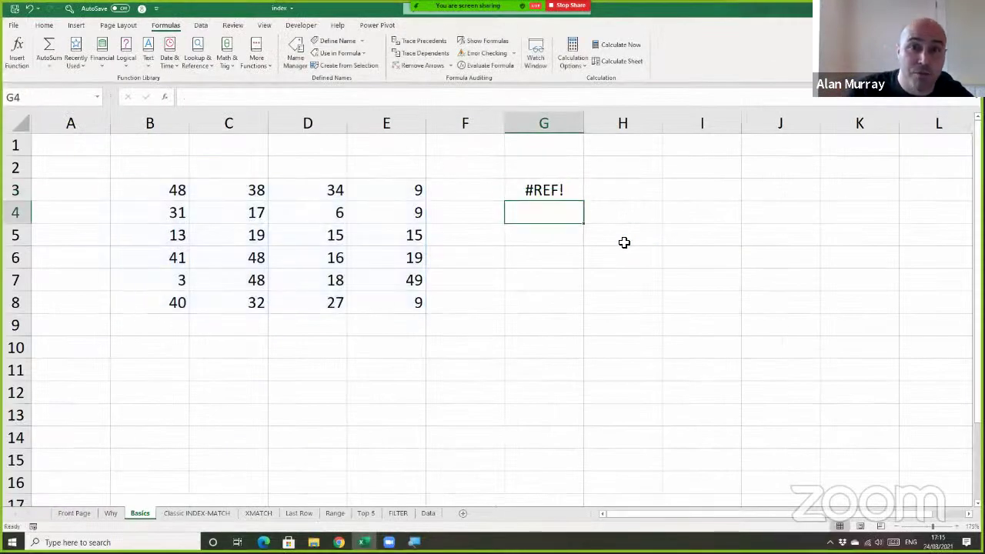
click(565, 192)
double_click(564, 191)
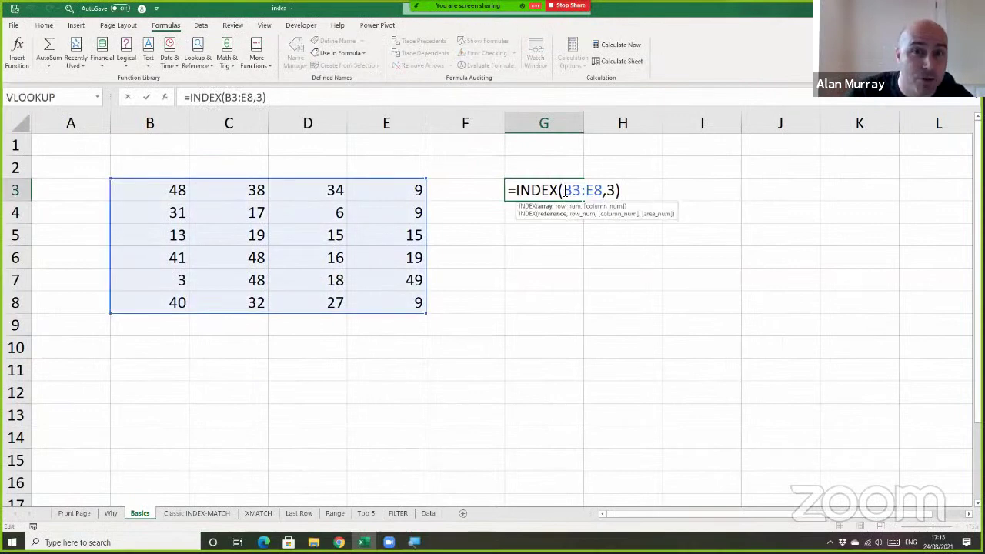
key(Return)
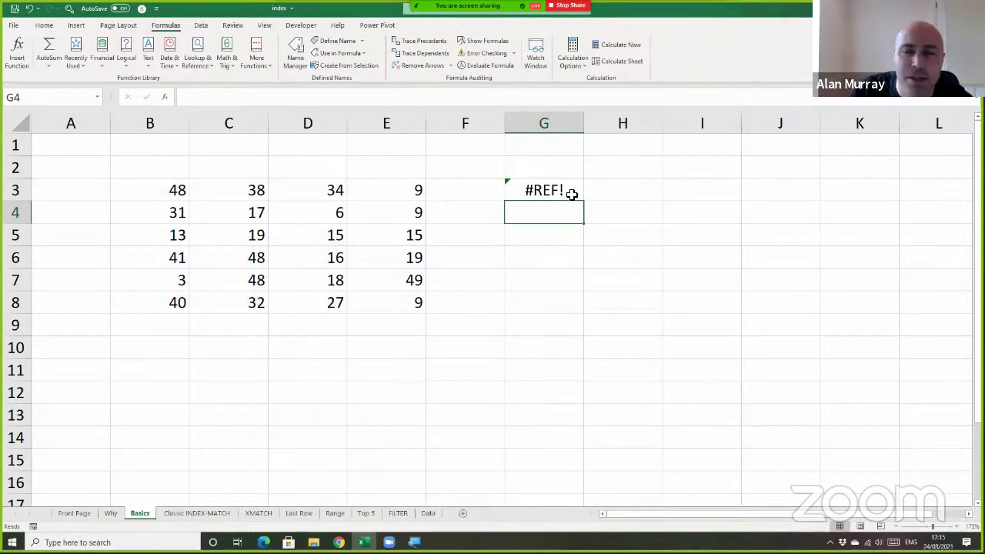
Add a comma with an empty column argument to G3's formula, making it =INDEX(B3:E8,3,) to return the whole third row.
double_click(570, 192)
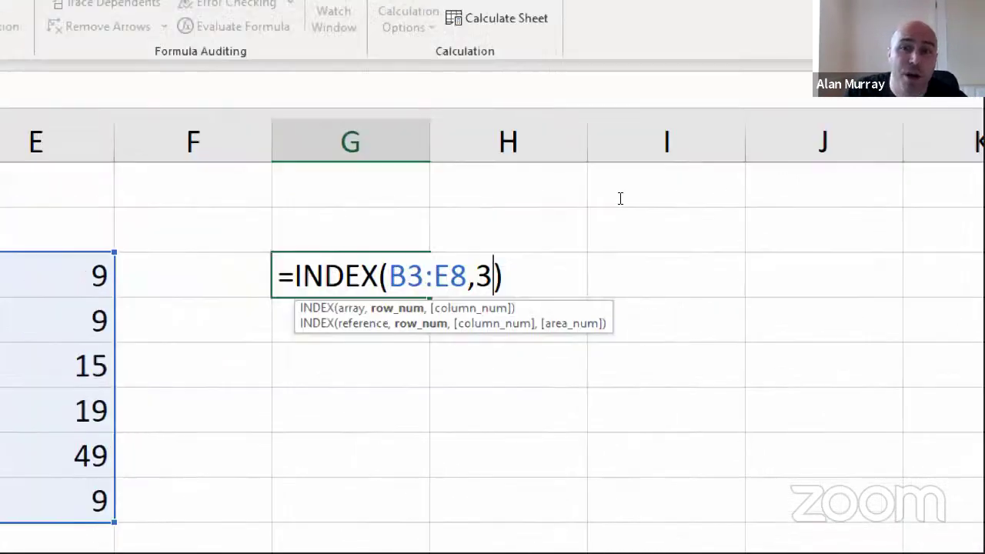
text(,)
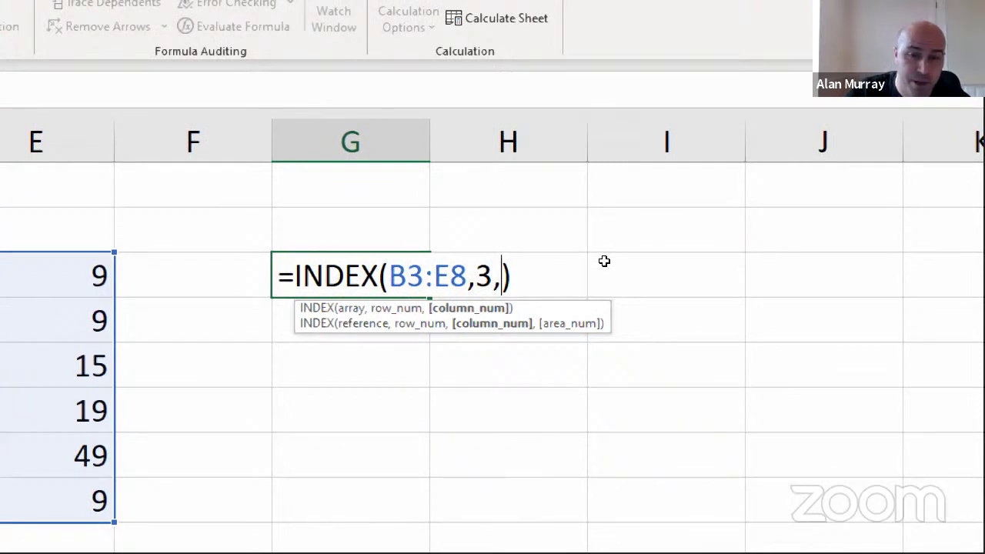
key(Return)
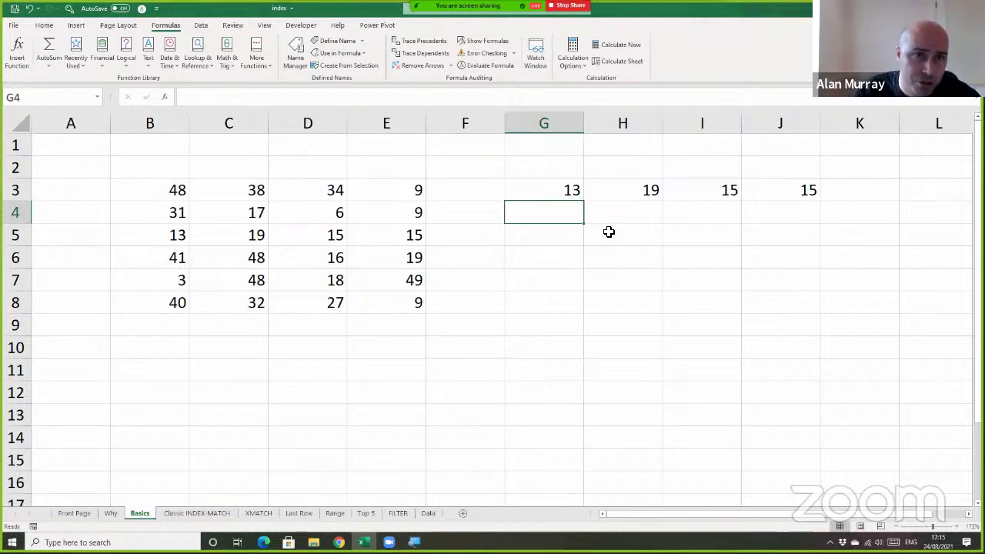
Examine the row number argument in the INDEX formula in G3 without changing the formula.
click(586, 200)
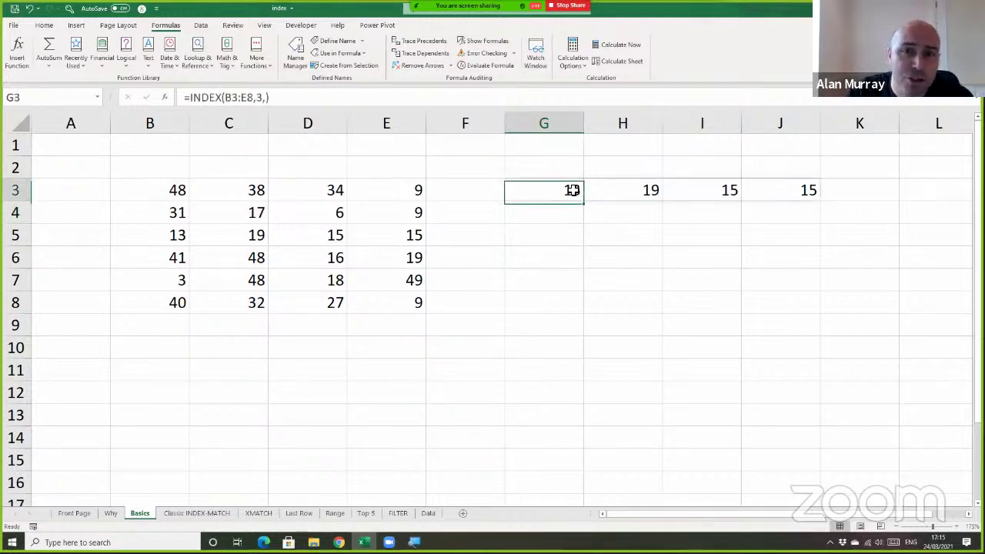
double_click(582, 201)
double_click(611, 191)
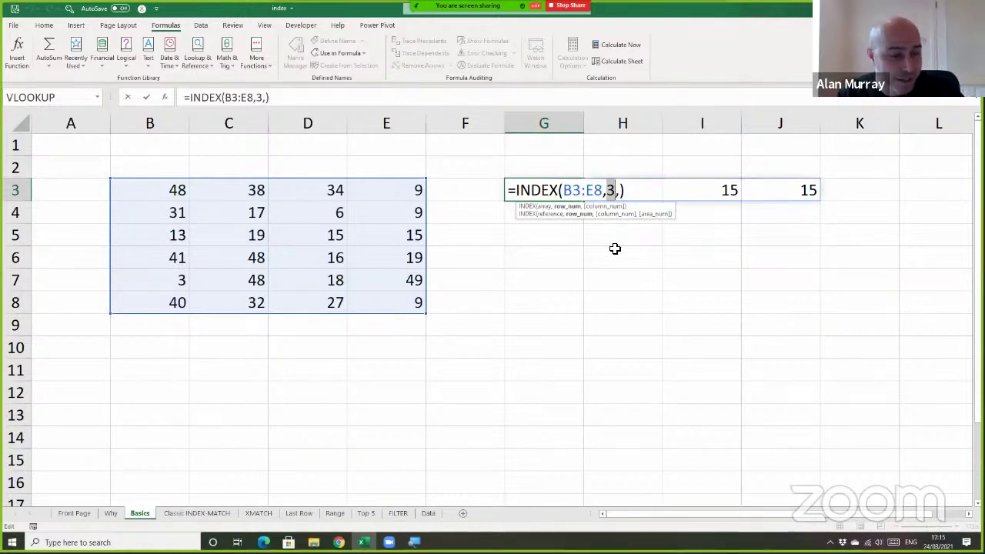
key(Escape)
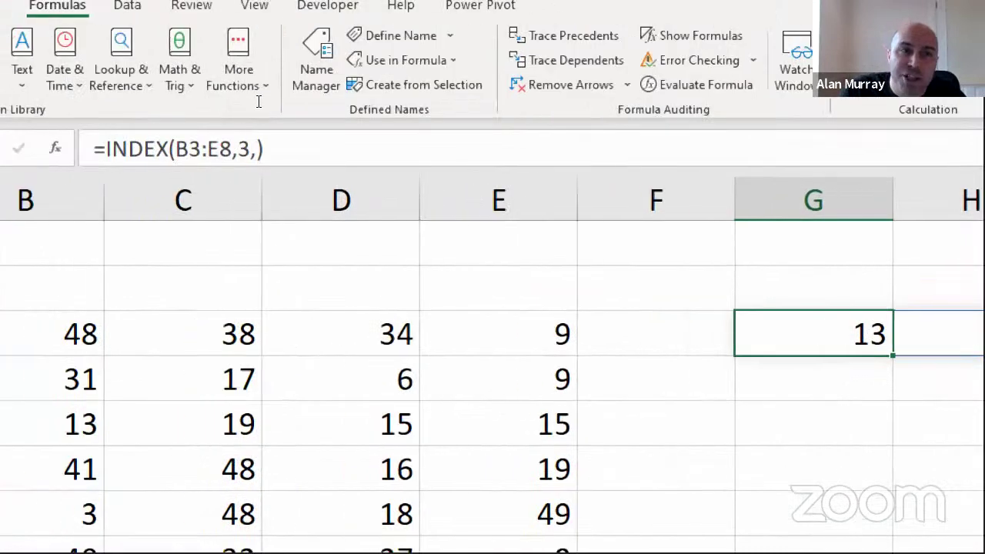
double_click(244, 149)
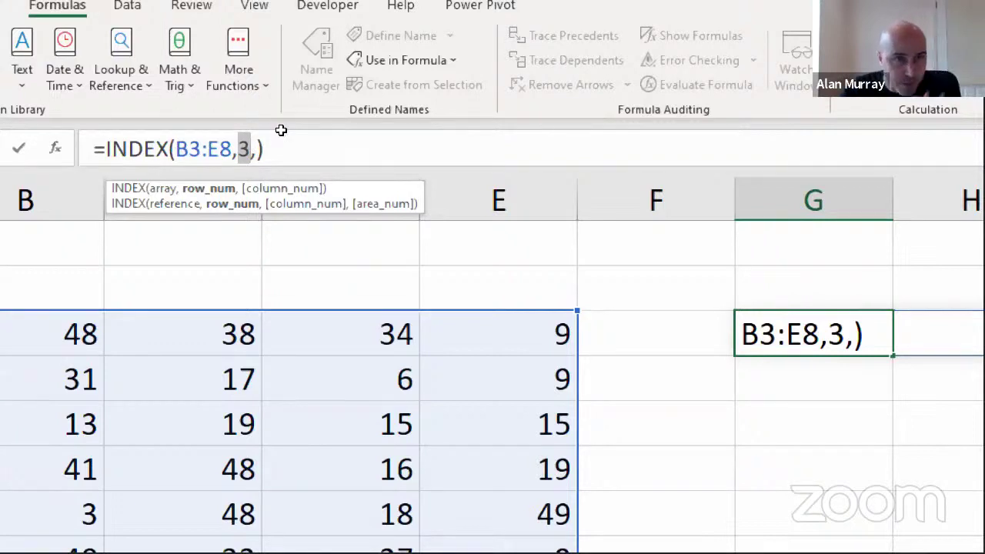
key(ctrl+Return)
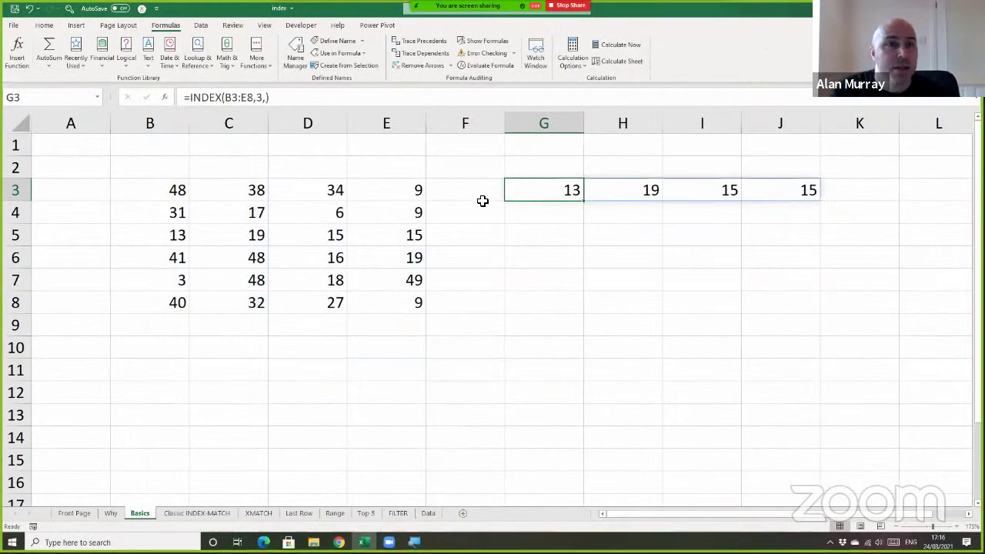
Change the formula in G3 to =INDEX(A1:E10,2,2), extending the array to A1:E10 with row 2 and column 2.
double_click(546, 190)
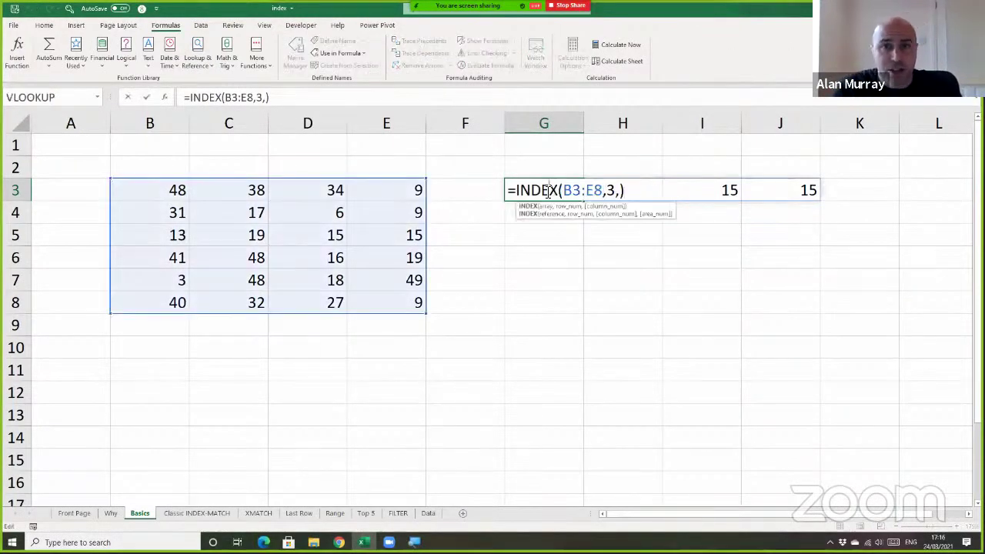
click(620, 191)
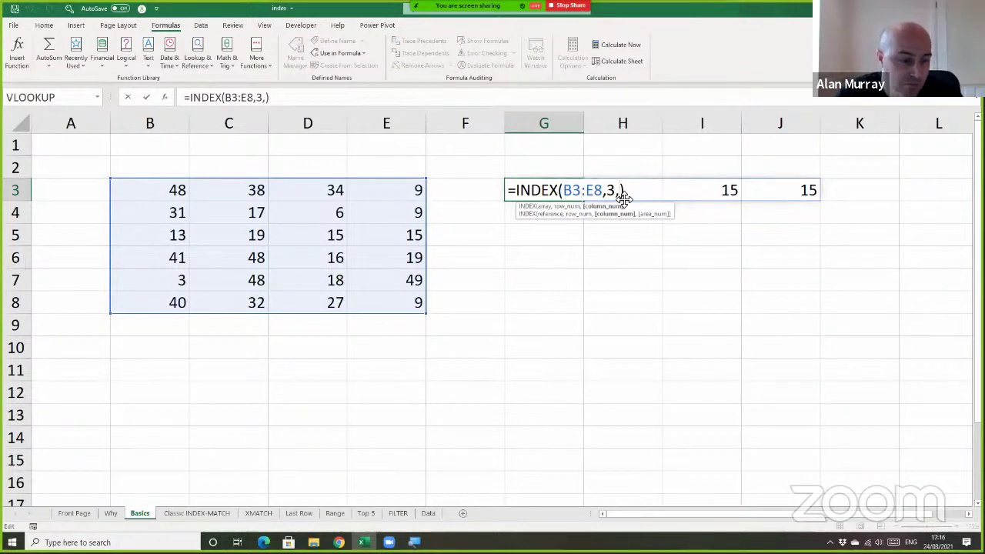
text(2)
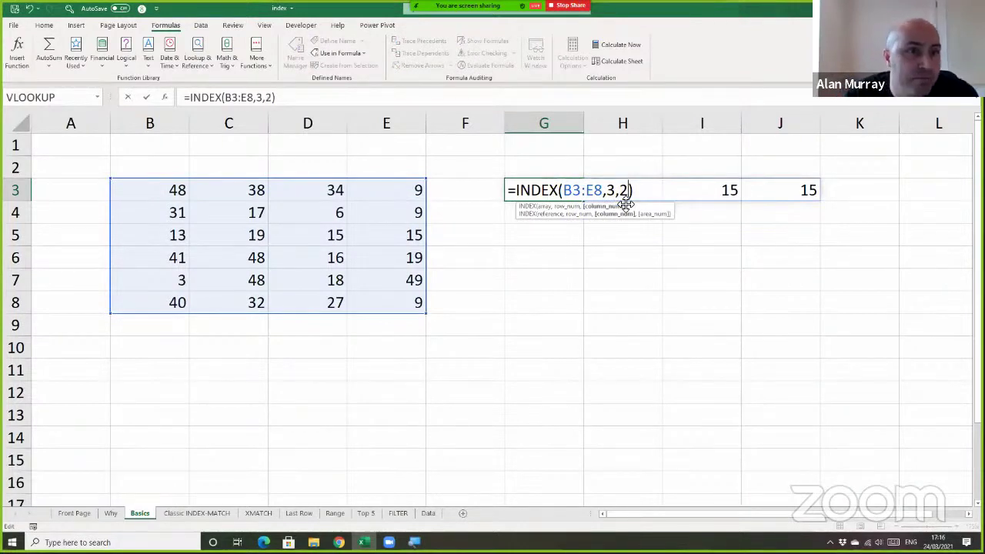
double_click(611, 191)
text(2)
double_click(593, 191)
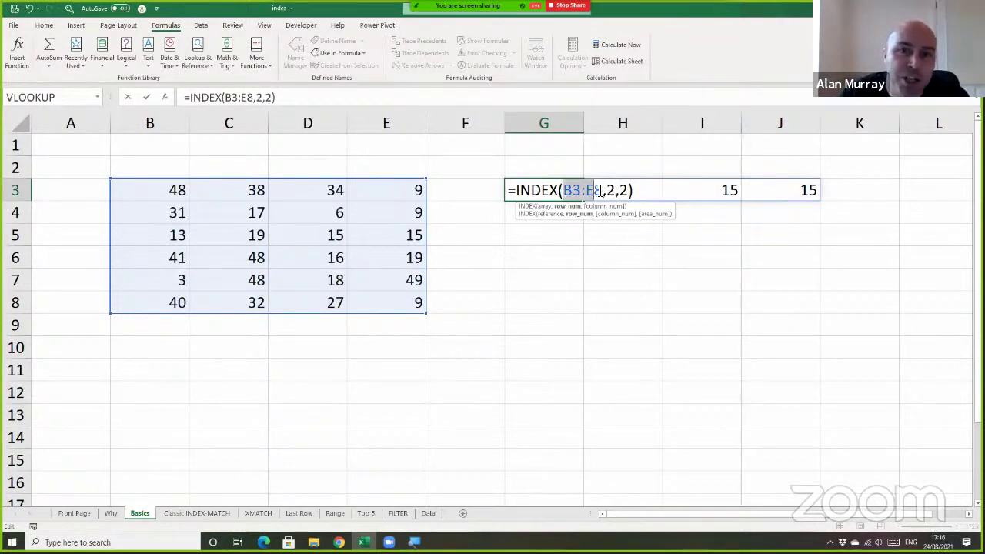
drag(100, 146, 423, 350)
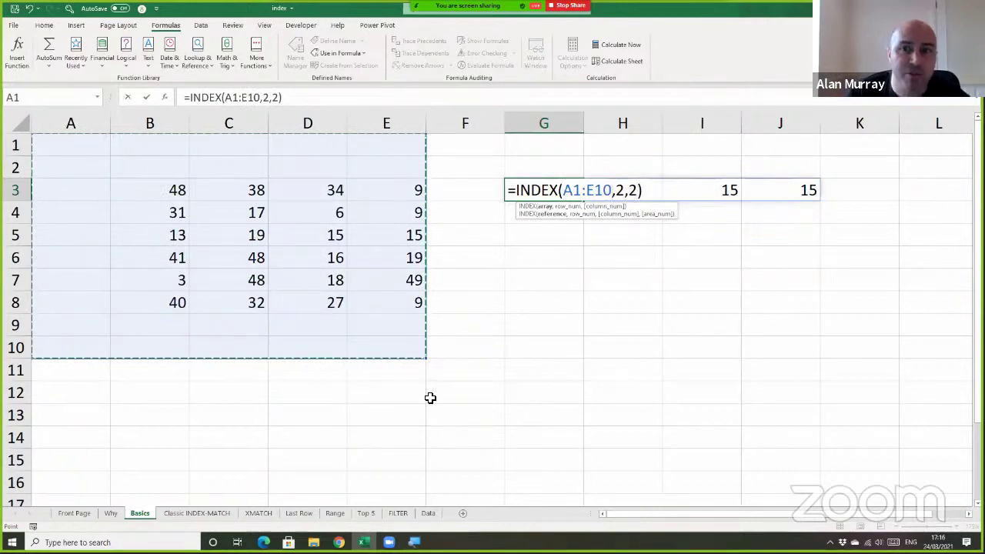
key(Return)
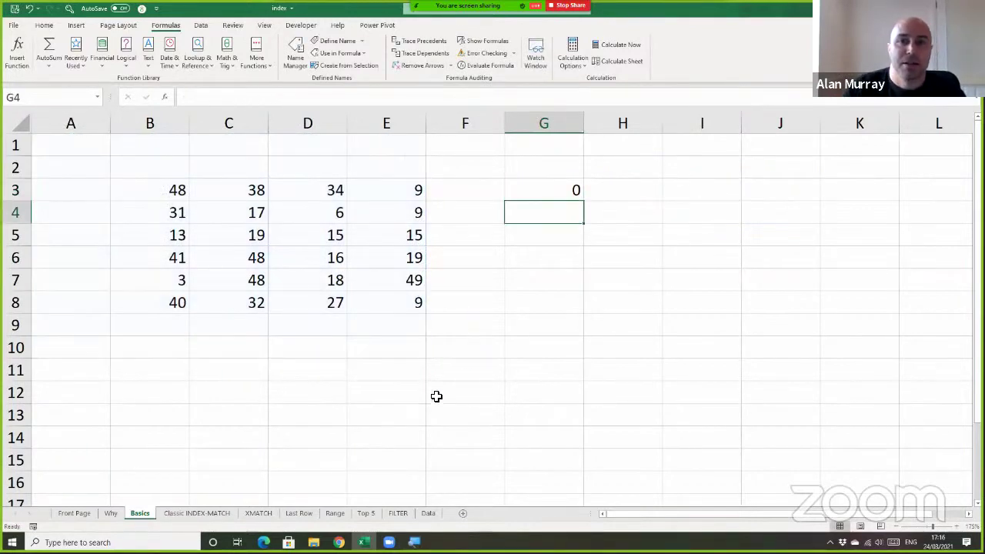
Examine the array range and row number arguments of the INDEX formula in G3, then the cells beside it in row 3.
double_click(562, 192)
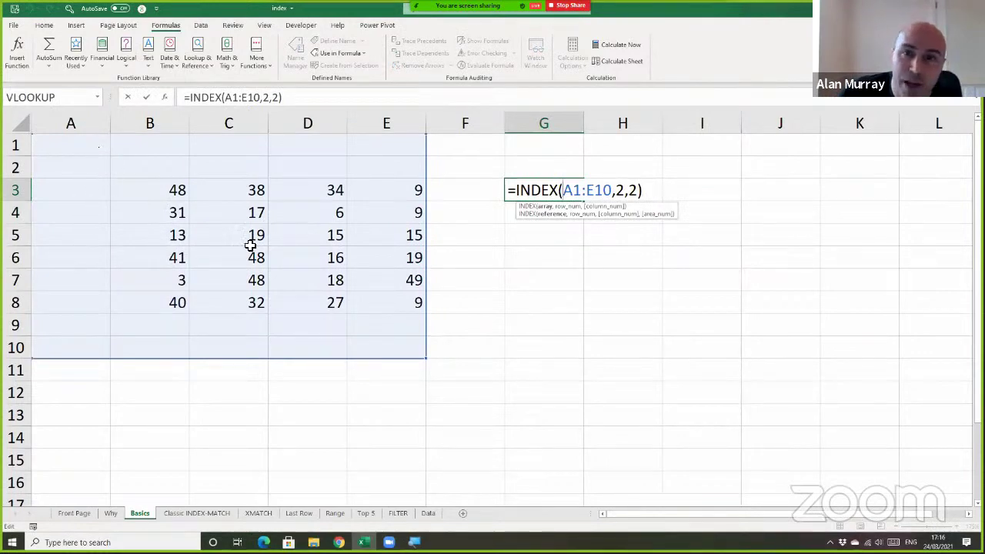
double_click(620, 190)
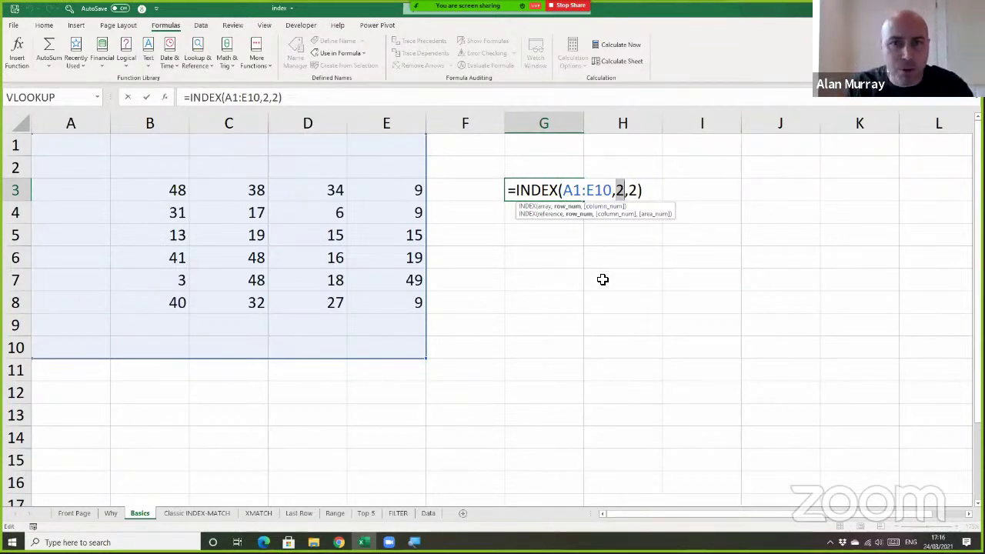
drag(565, 190, 617, 191)
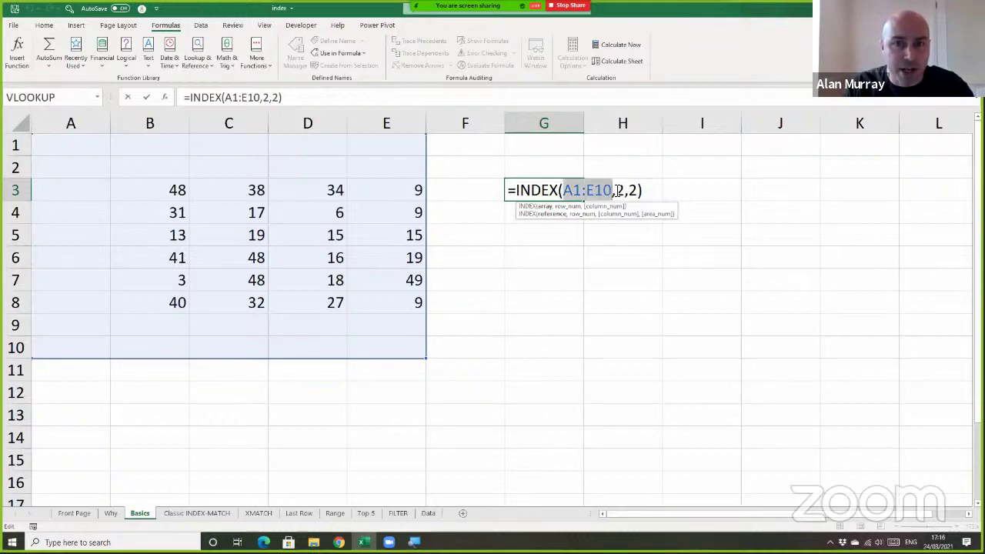
double_click(621, 190)
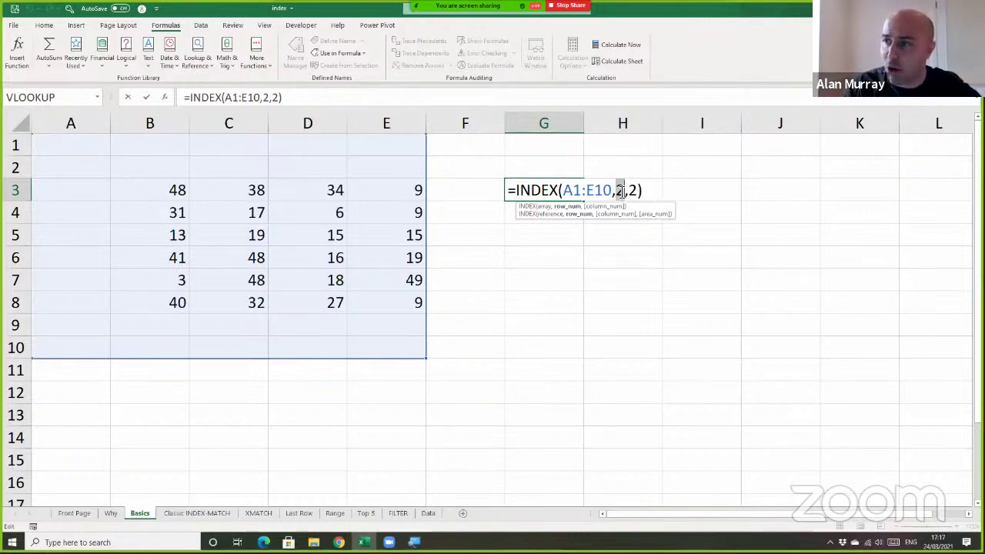
key(Return)
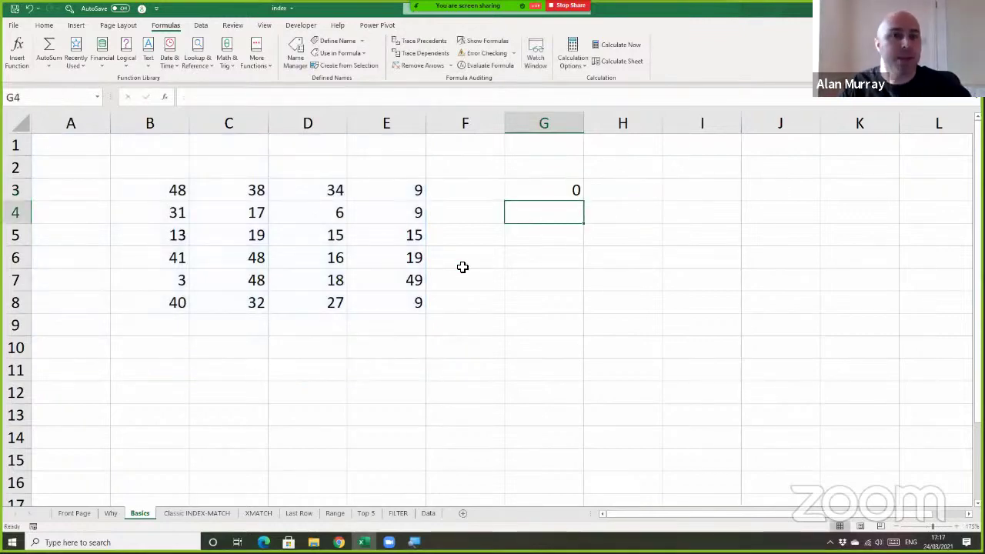
drag(547, 186, 821, 197)
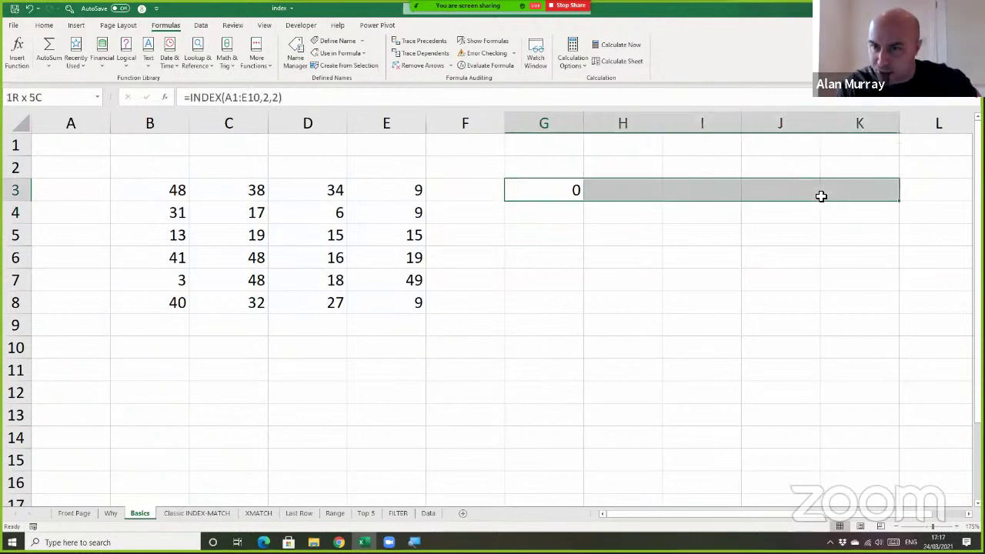
click(578, 335)
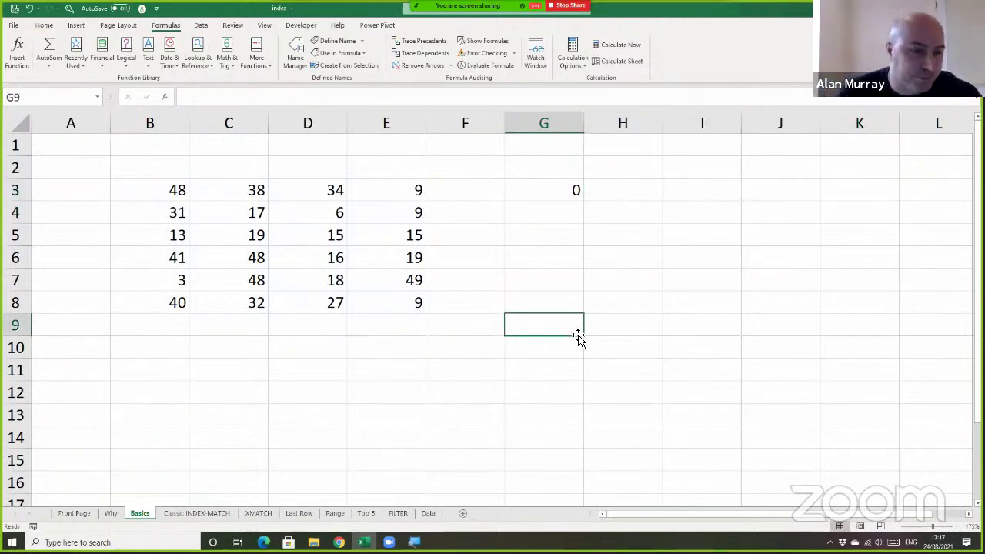
Open the Classic INDEX-MATCH sheet and delete the empty rows 1 to 13 above the product table.
click(183, 518)
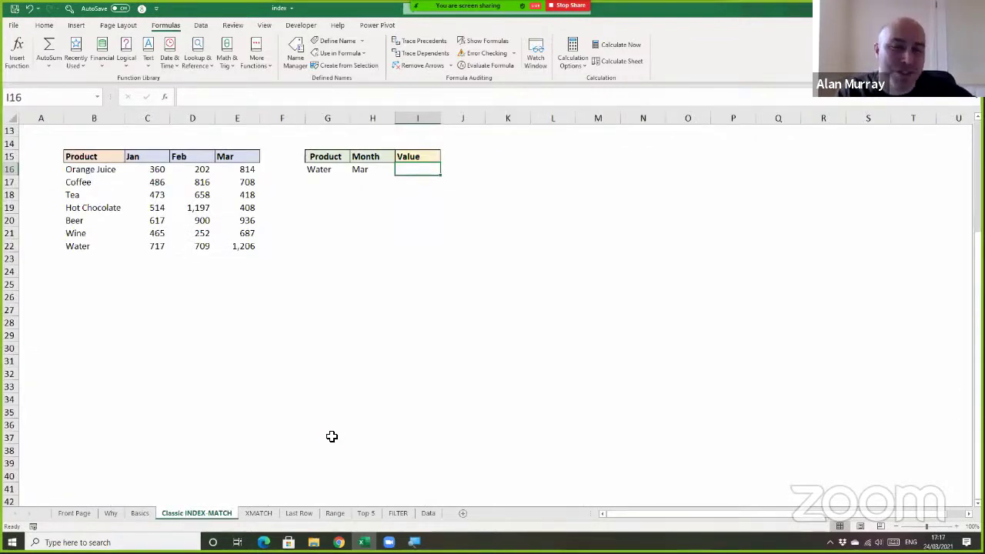
scroll(331, 437, up, 1)
scroll(332, 436, up, 1)
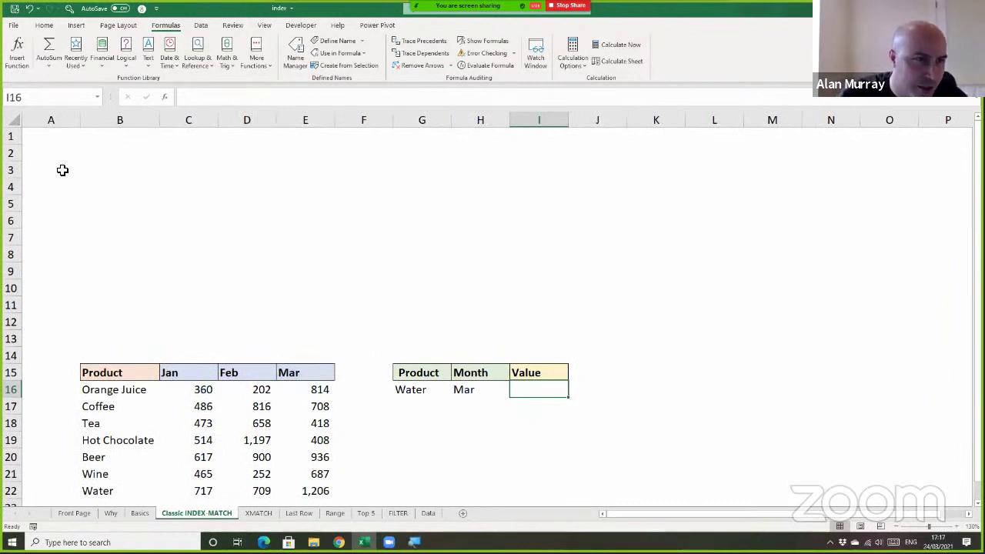
drag(14, 143, 9, 337)
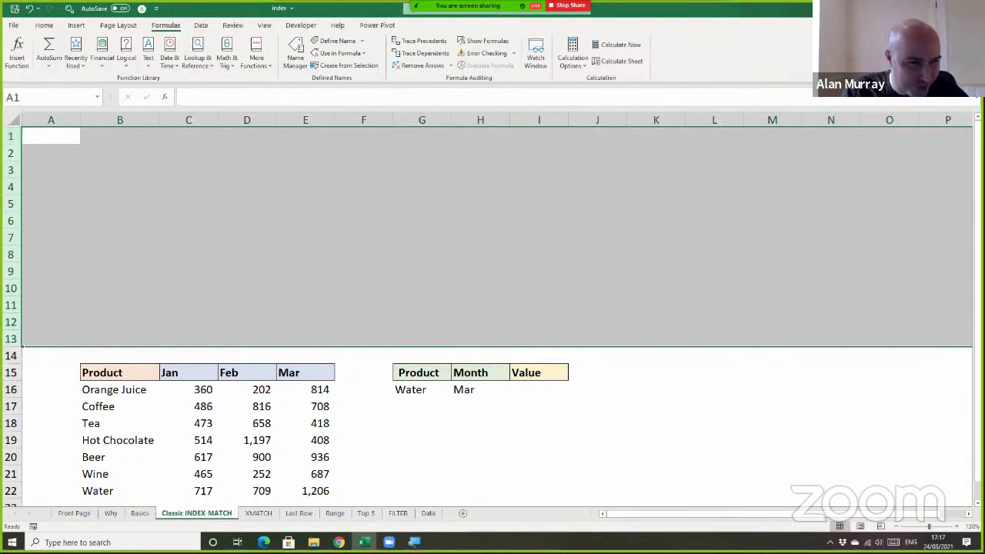
right_click(11, 305)
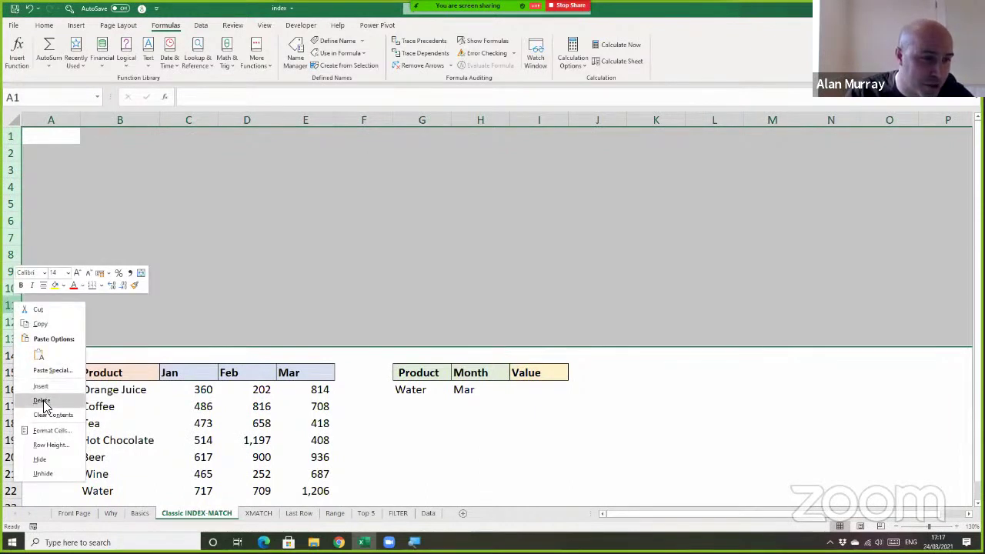
click(47, 401)
click(308, 310)
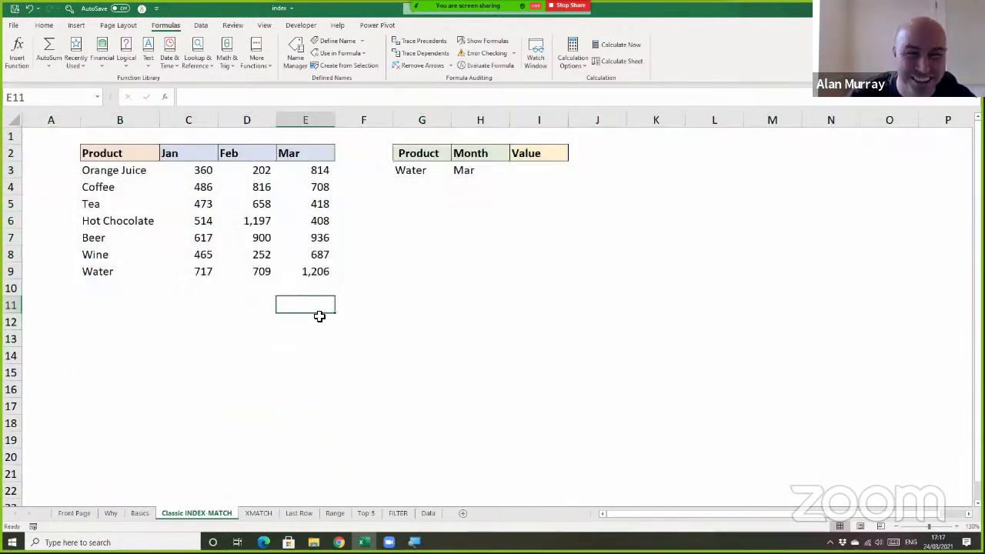
Select the empty Value cell I3 for the Water and Mar lookup.
click(550, 170)
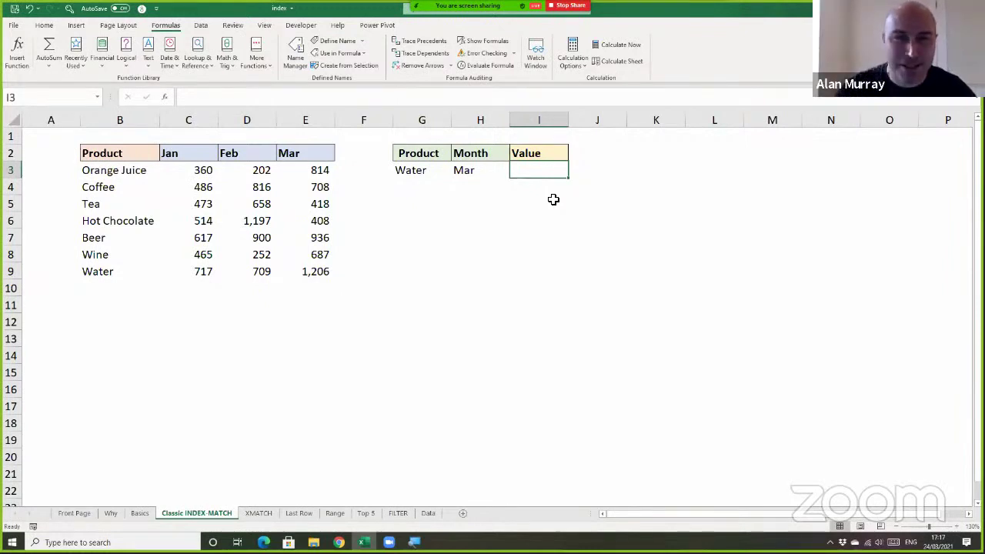
scroll(523, 356, up, 3)
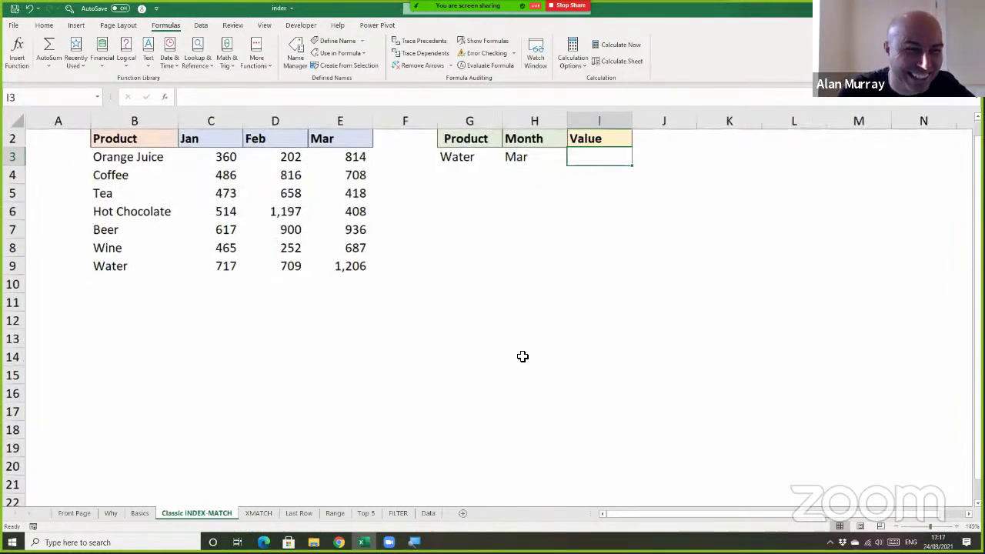
click(720, 250)
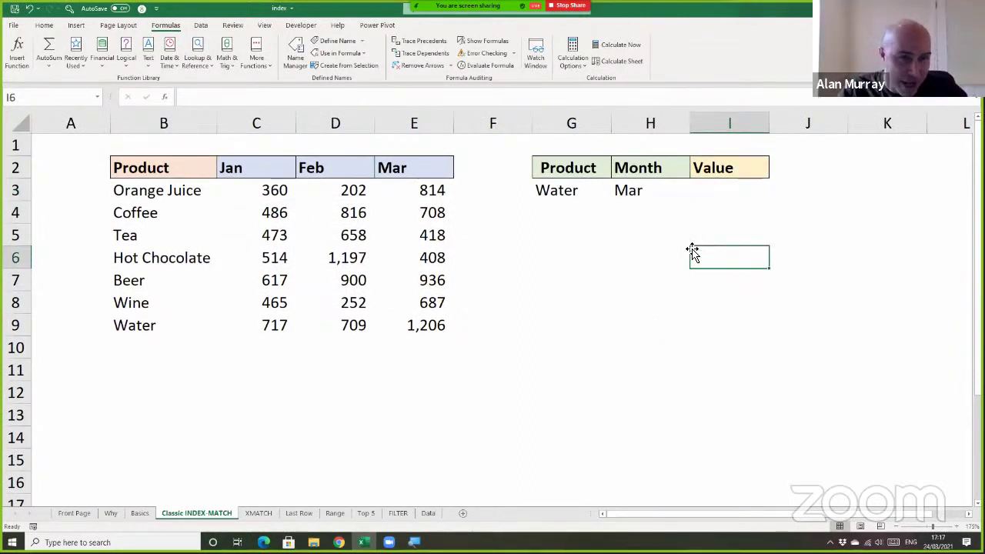
click(714, 189)
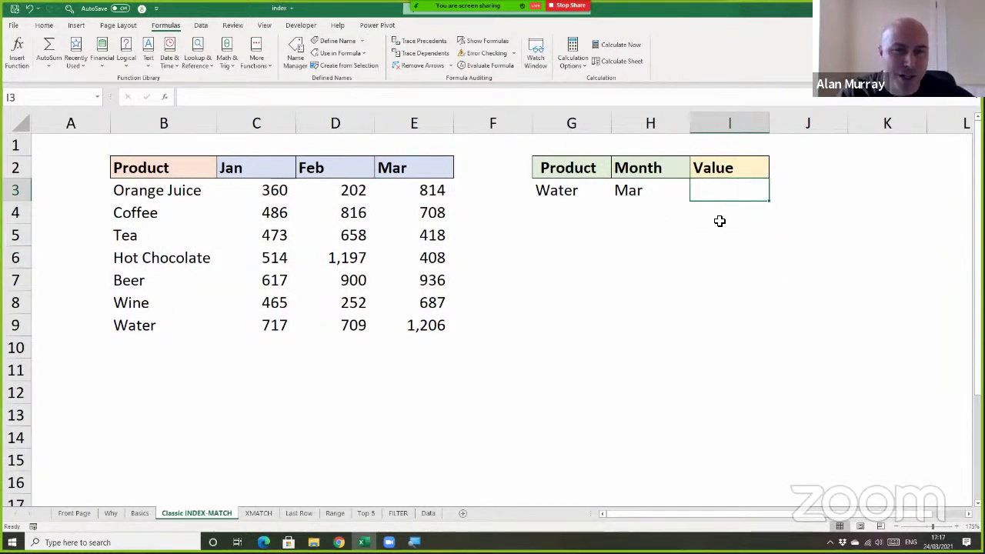
Start an INDEX formula in the Value cell I3 with the sales figures C3:E9 as its array.
click(720, 227)
click(723, 189)
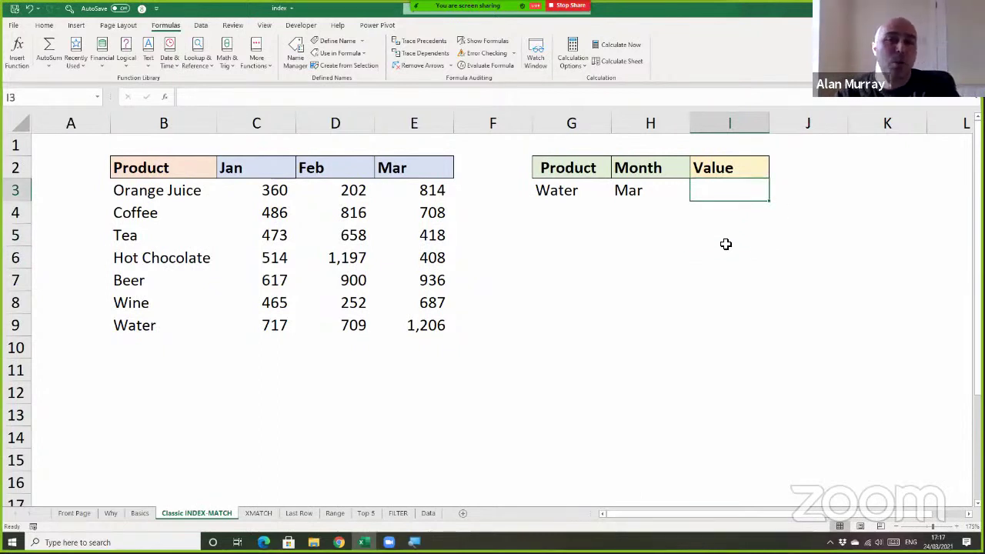
click(653, 195)
click(718, 194)
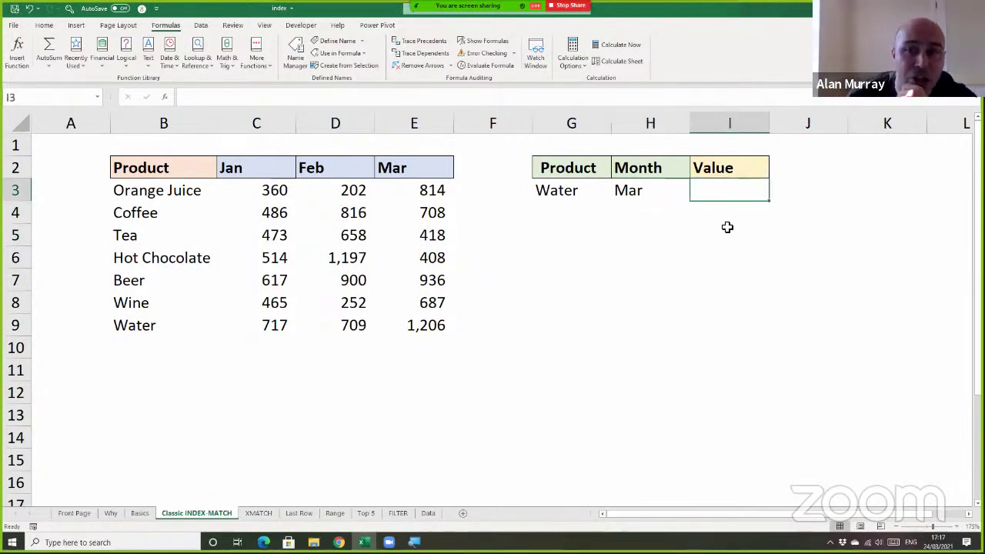
text(=i)
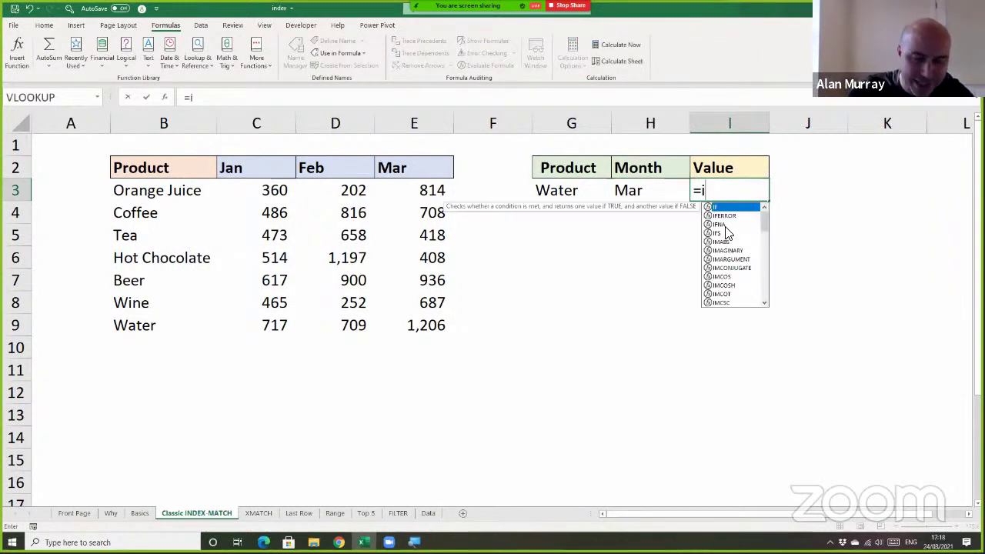
text(nd)
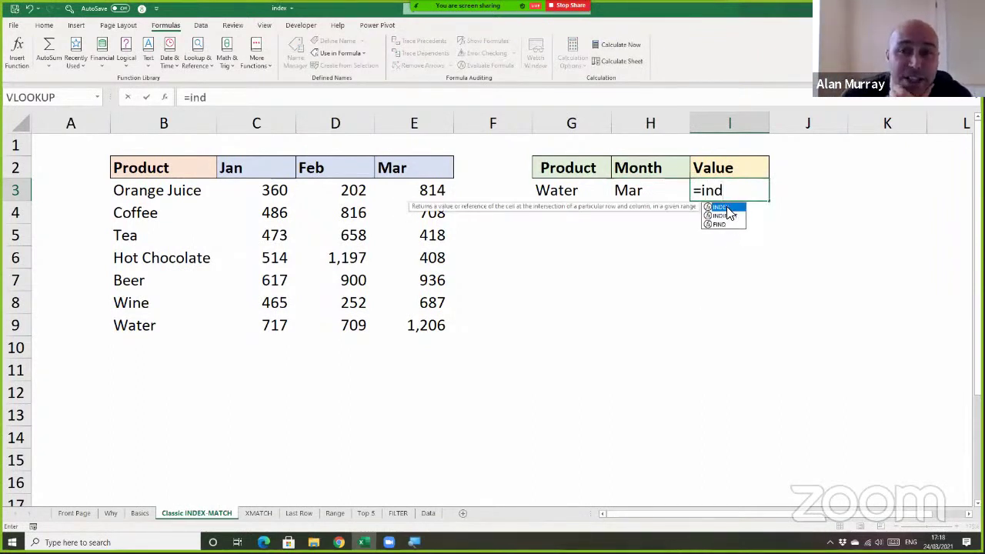
double_click(727, 209)
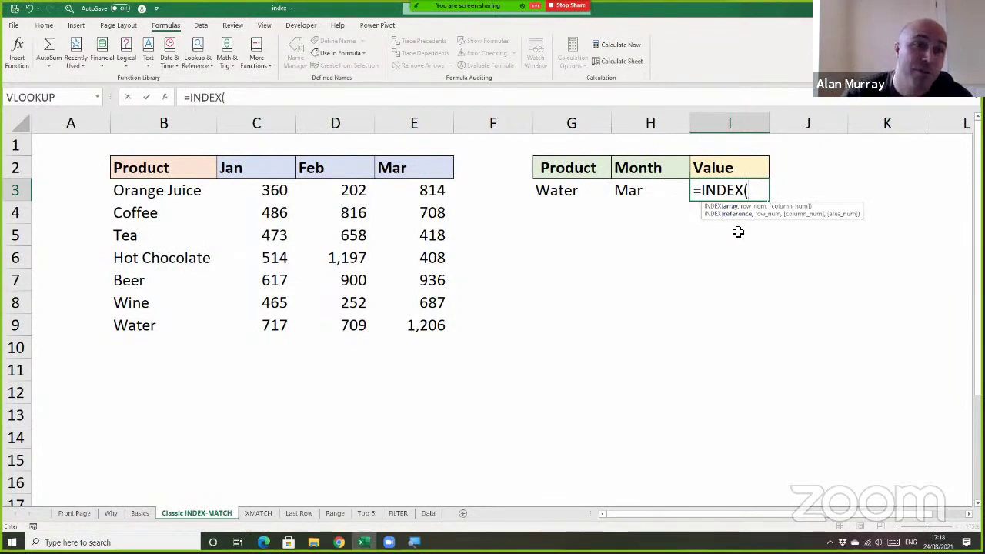
click(260, 191)
drag(259, 191, 413, 318)
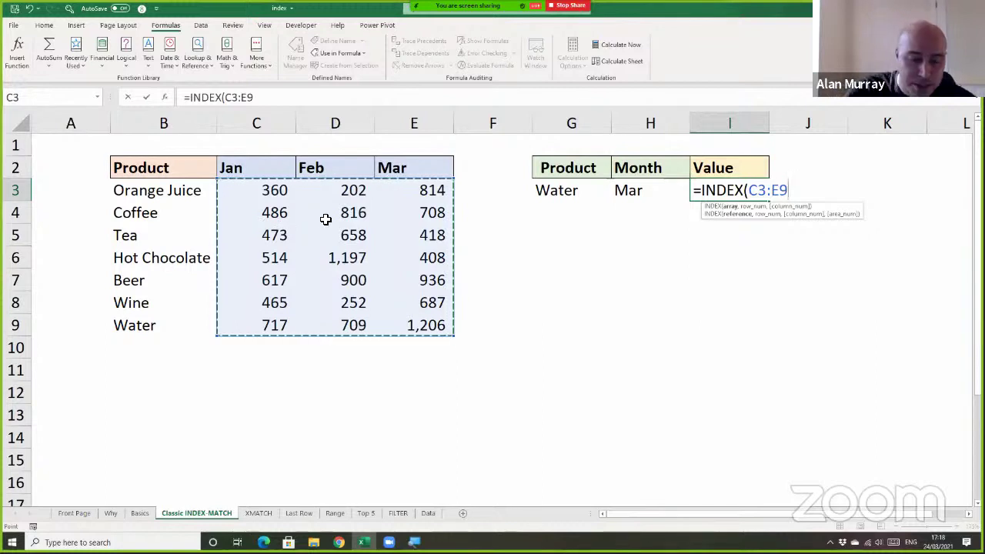
text(,)
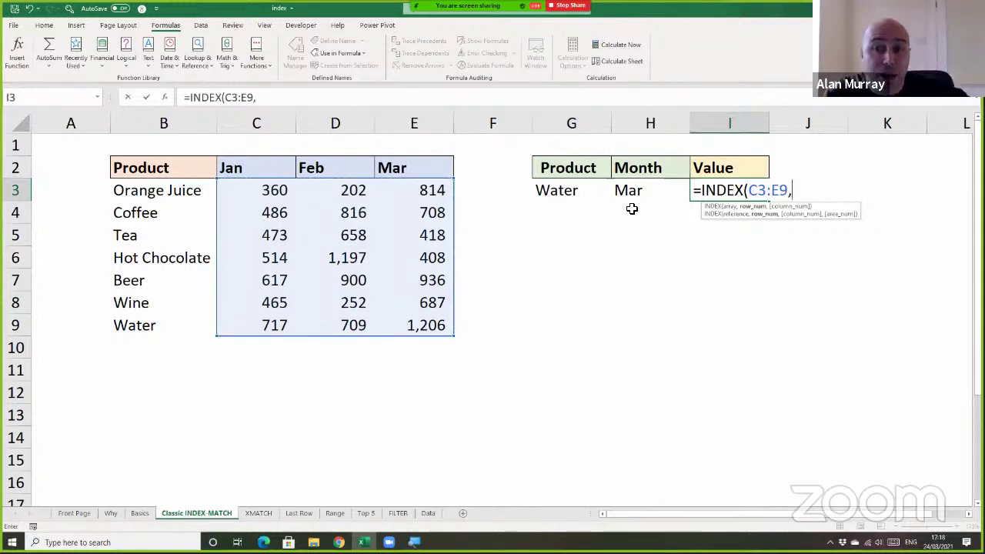
Nest a MATCH as the row number argument, looking up the Product in G3 within the product names B3:B9.
text(mat)
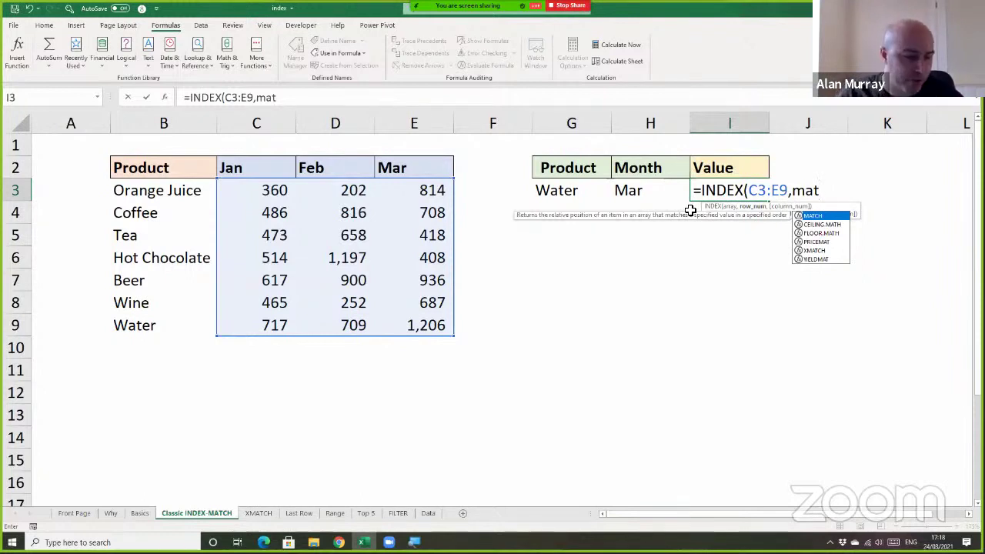
key(Tab)
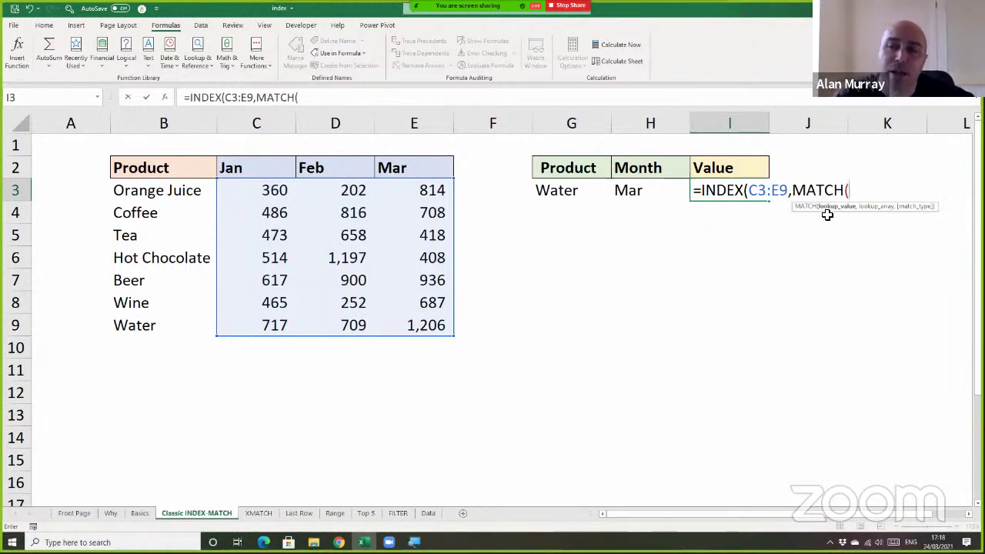
click(570, 198)
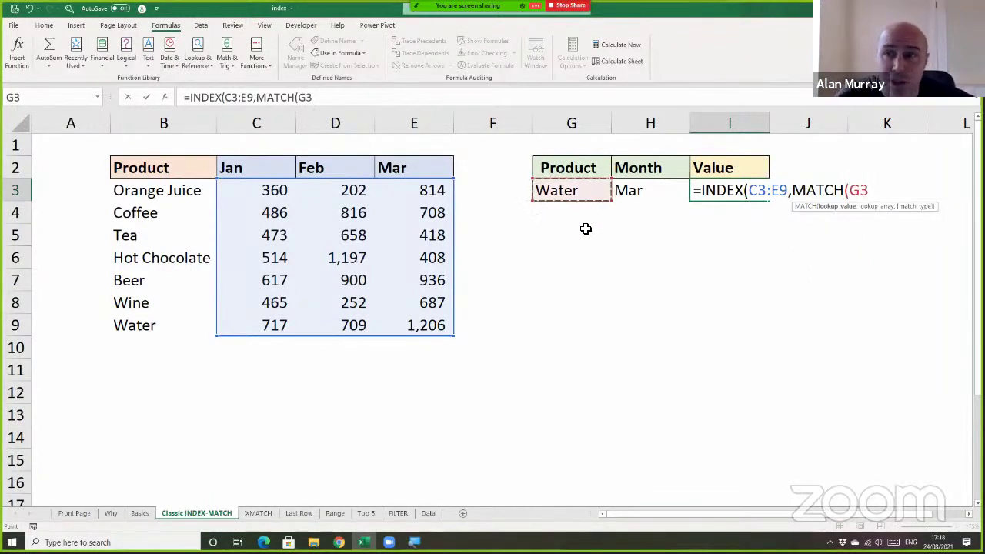
text(,)
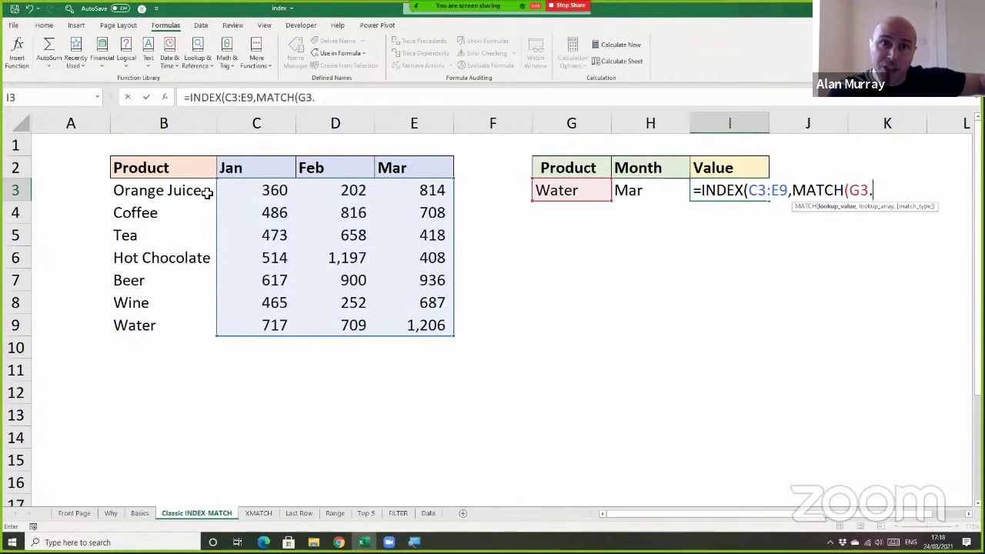
drag(189, 193, 189, 319)
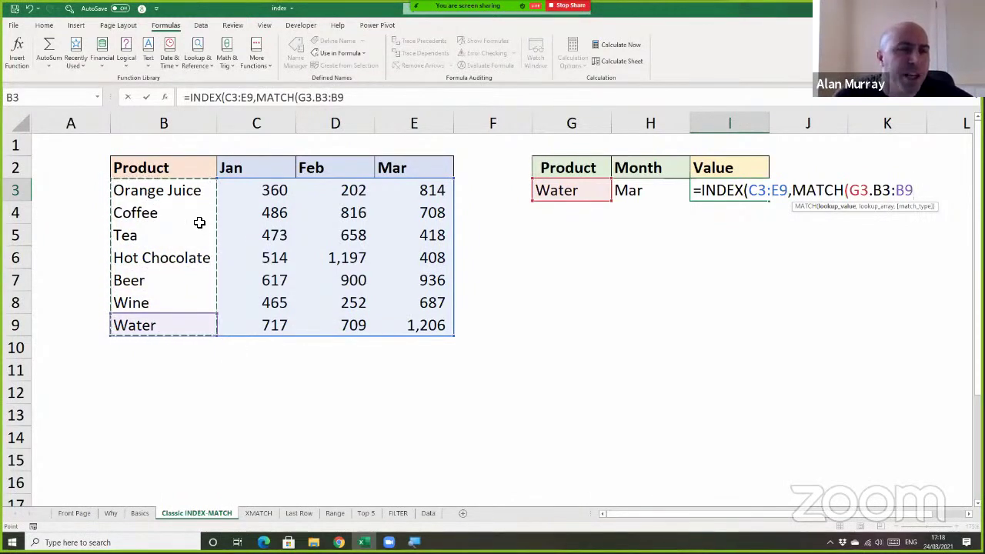
Try B2:B9, including the Product header, as the MATCH lookup array.
click(204, 123)
click(198, 164)
drag(199, 200, 193, 324)
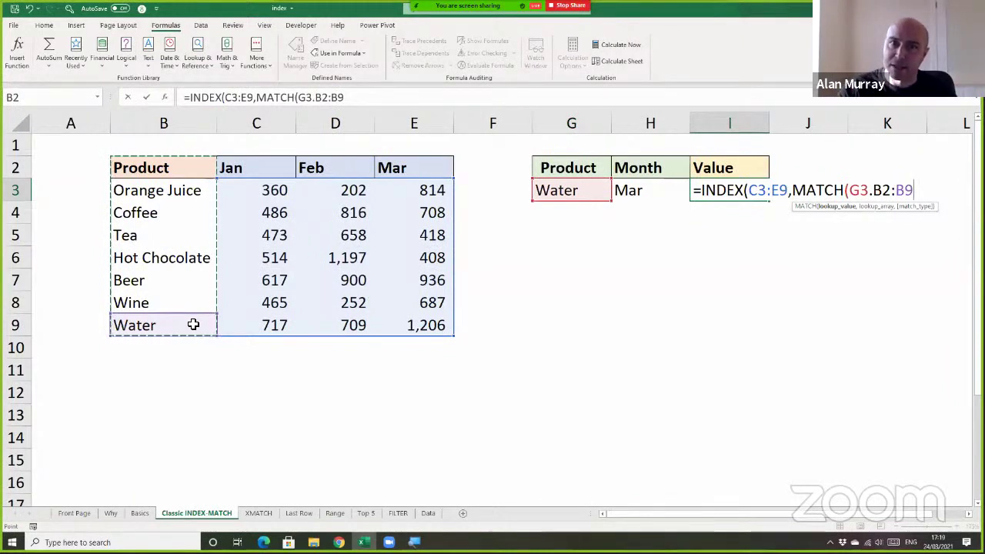
Set the lookup array of the row MATCH to B3:B9, use match type 0, and close that function.
drag(193, 193, 184, 324)
text(,)
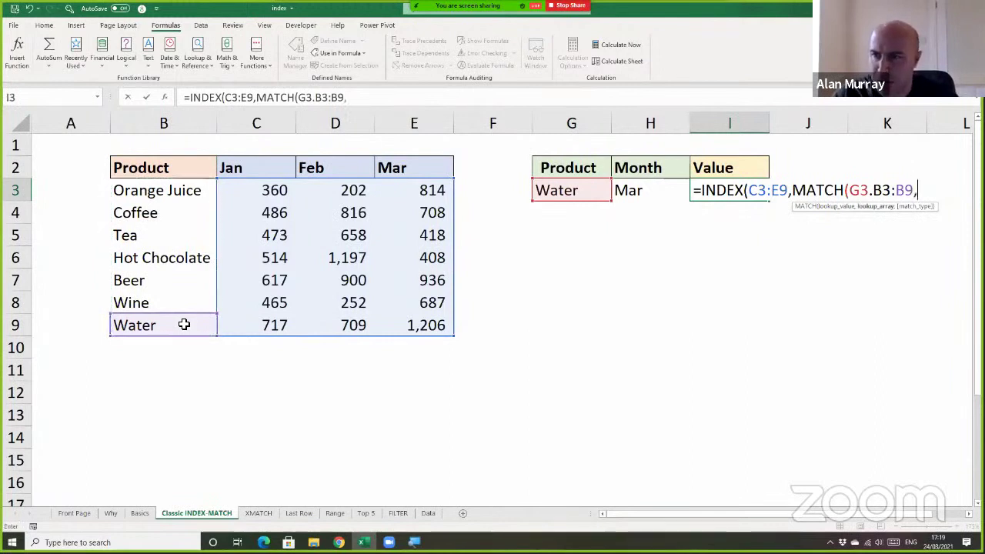
text(0)
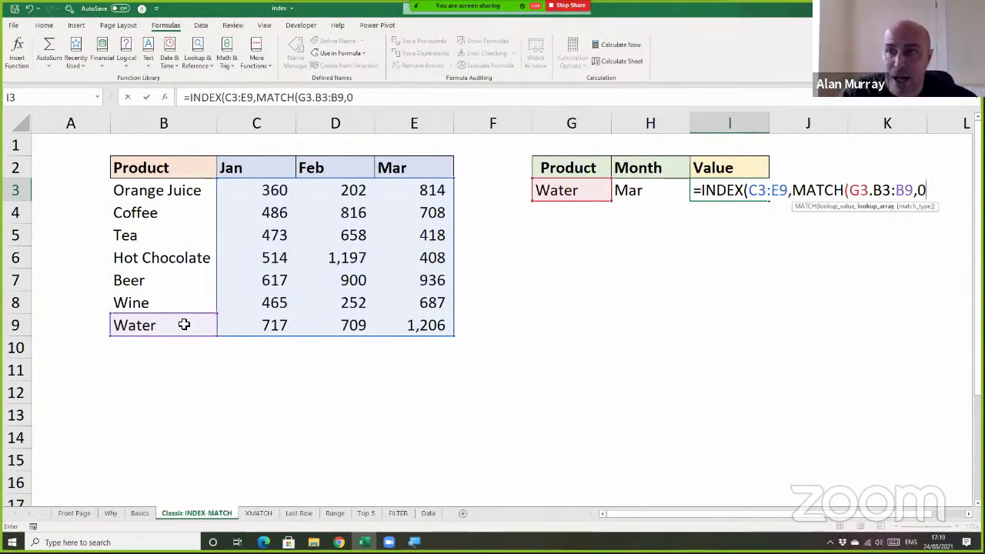
click(368, 98)
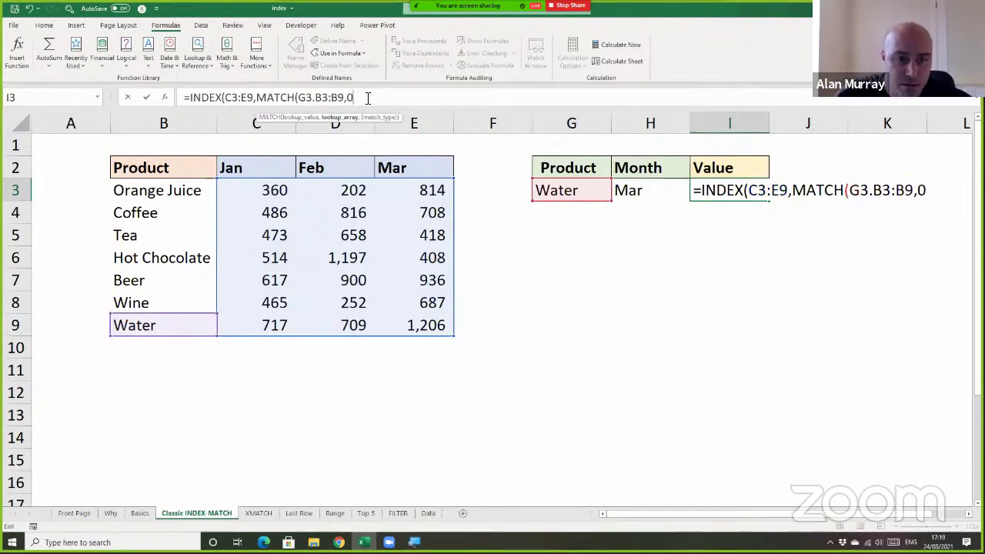
text(),)
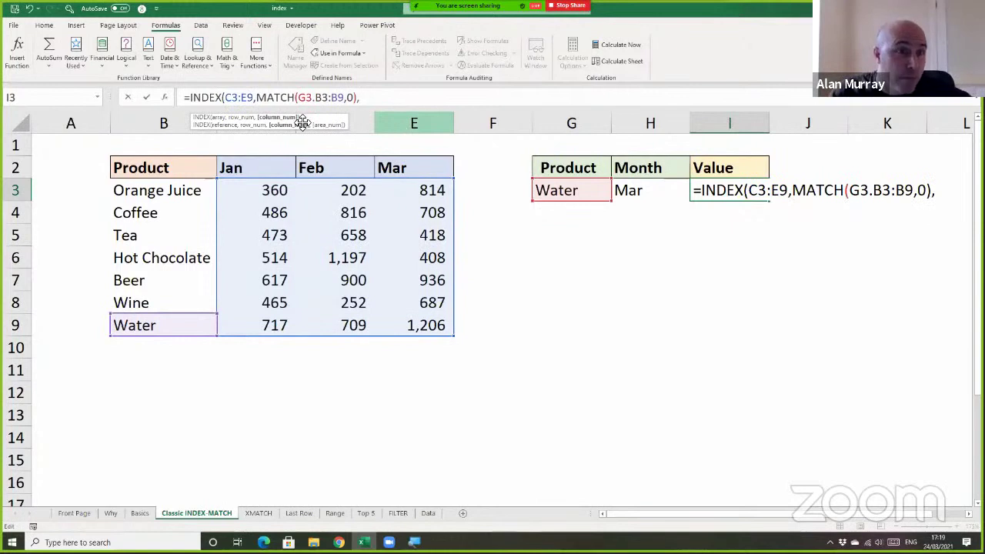
Add MATCH(H3,C2:E2,0) as the column number argument, close the INDEX formula, and try to enter it.
text(match)
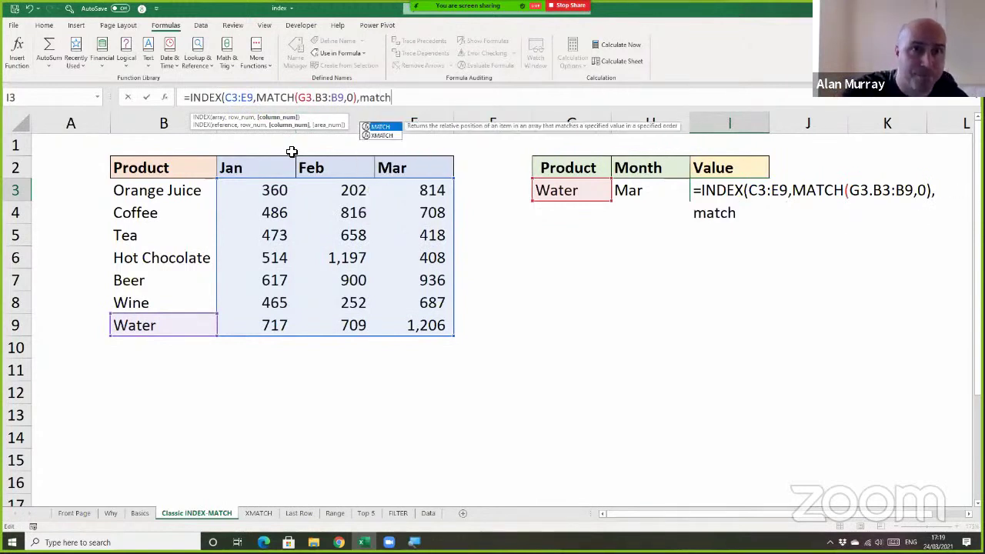
key(Tab)
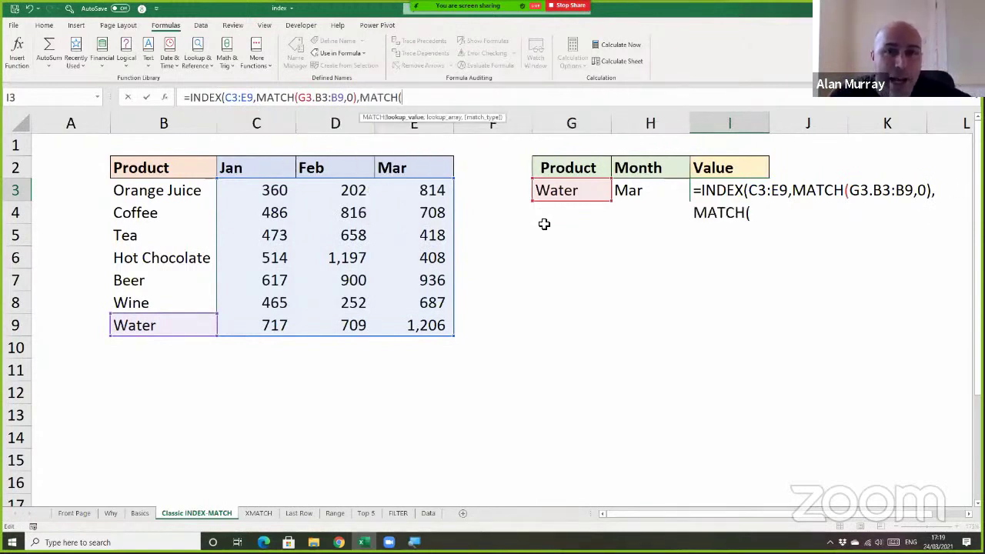
click(643, 191)
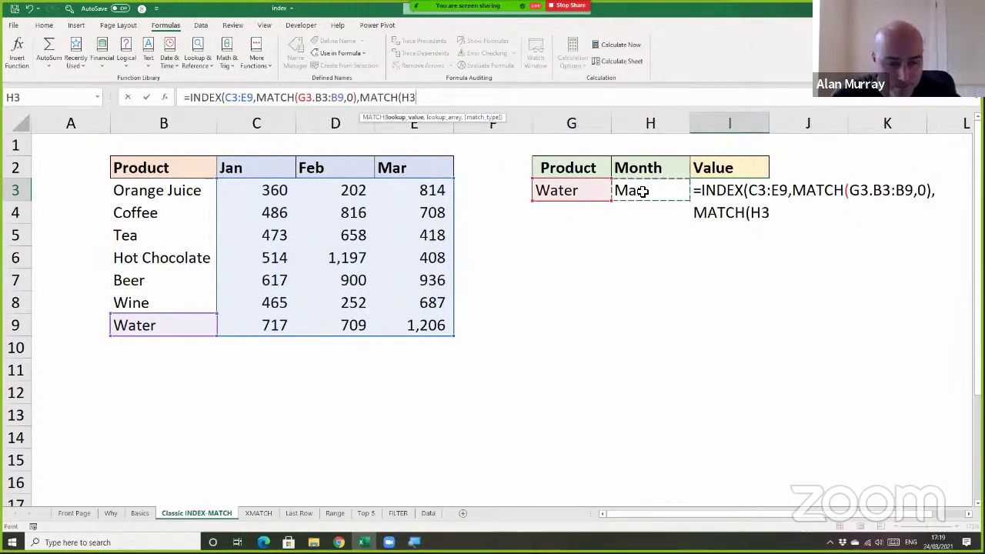
text(,)
drag(263, 169, 387, 168)
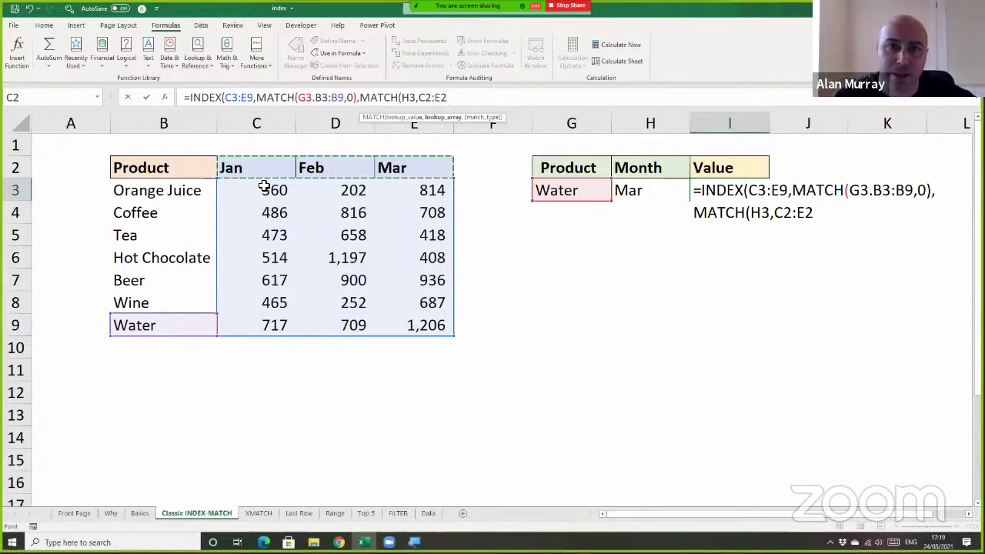
text(,0)
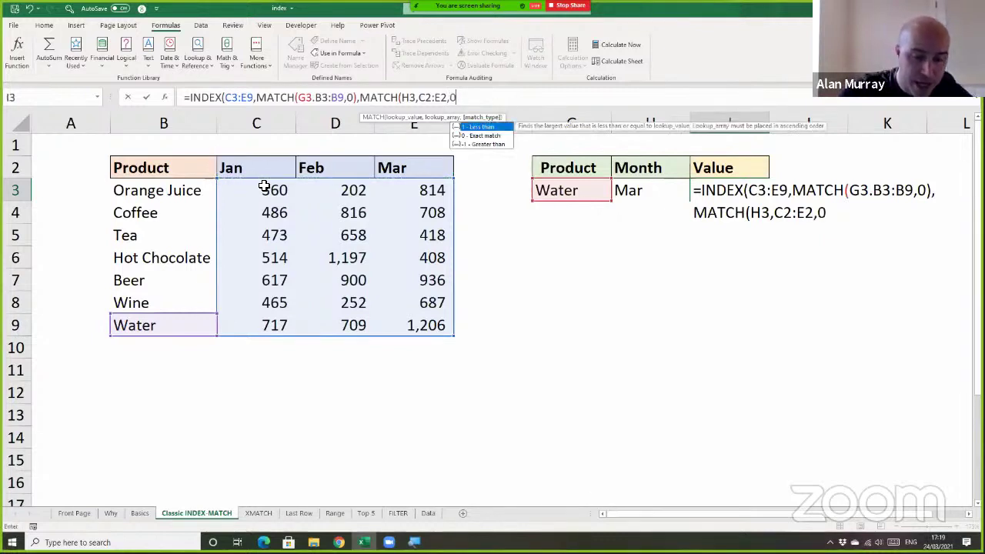
text()))
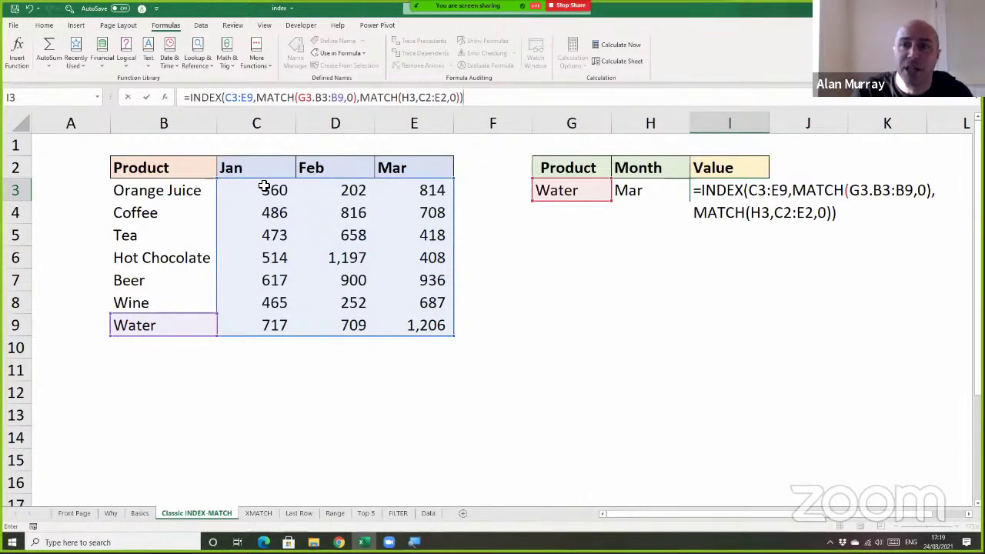
key(Return)
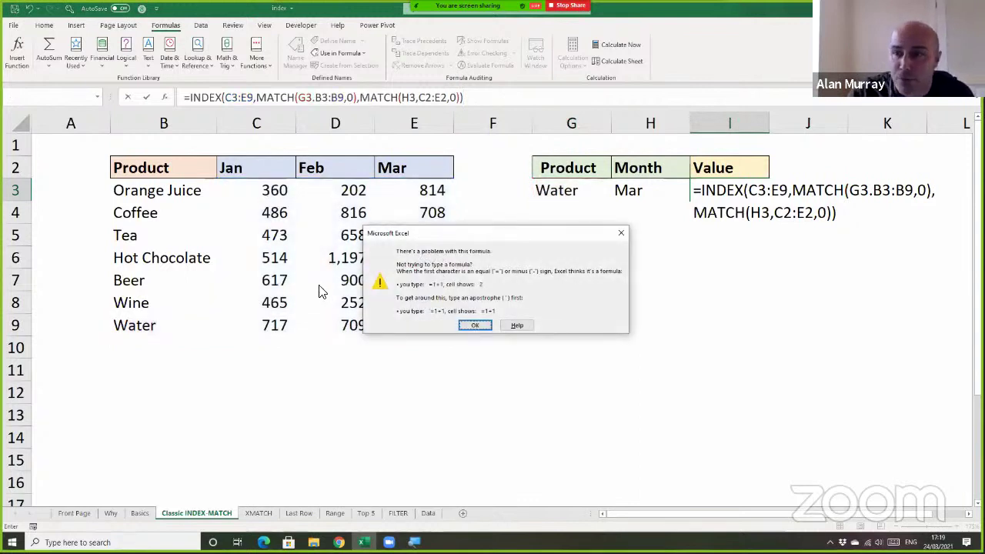
click(476, 326)
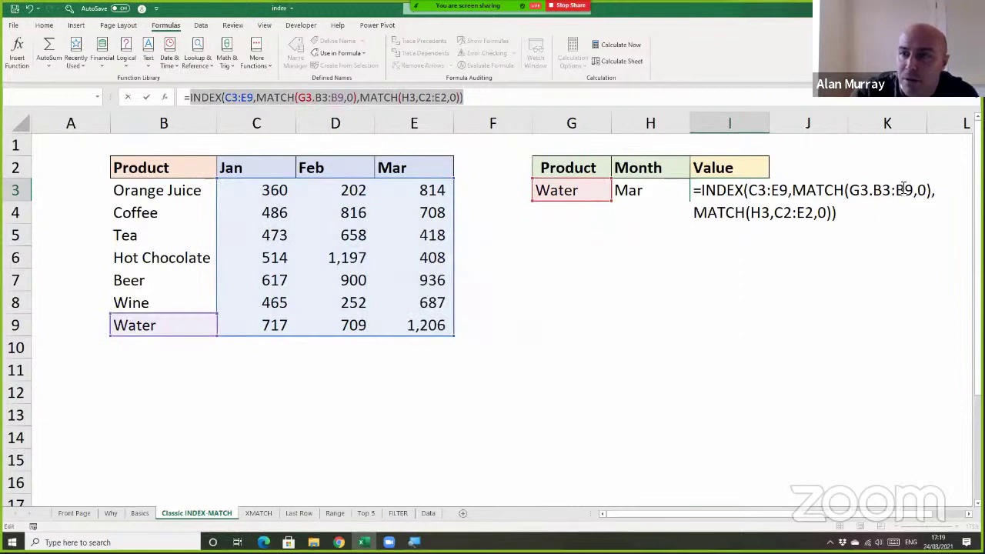
Replace the full stop after G3 with a comma, enter the formula, and compare its result with the Water row's Mar figure.
click(875, 190)
key(BackSpace)
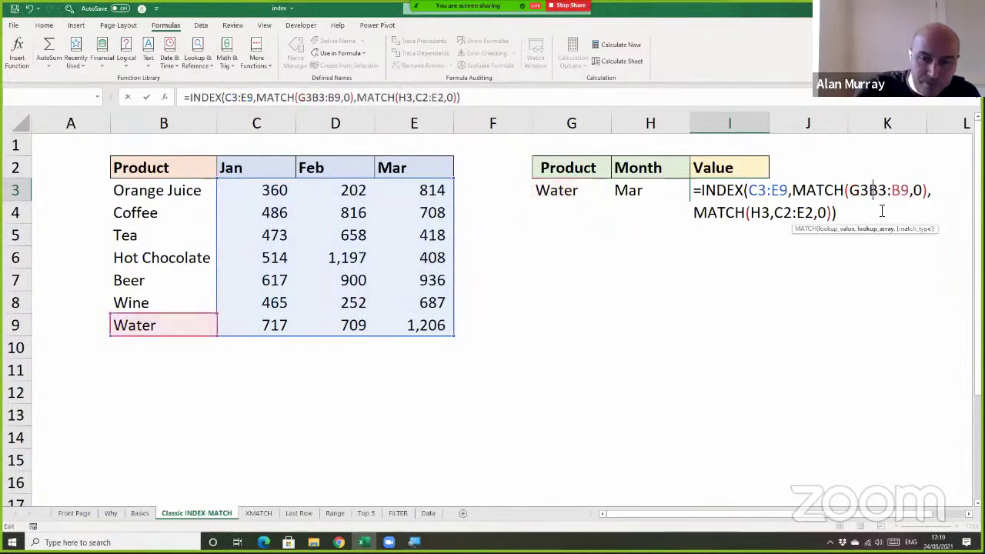
text(,)
key(Return)
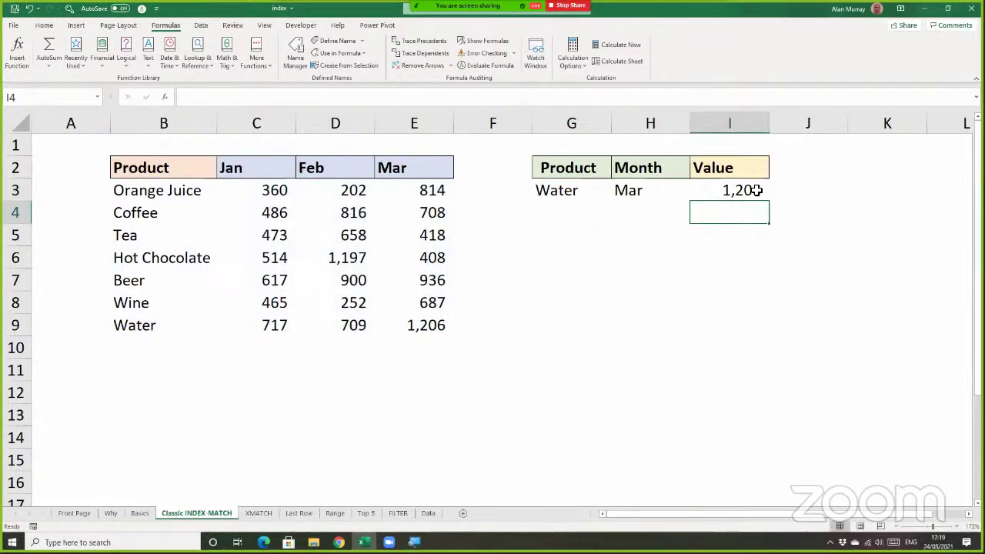
click(752, 192)
drag(169, 325, 440, 326)
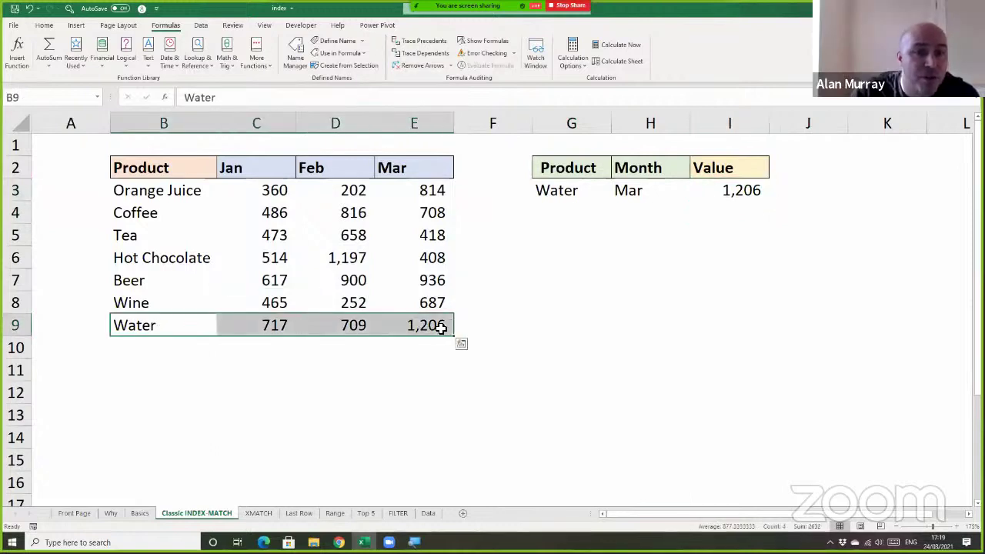
click(440, 325)
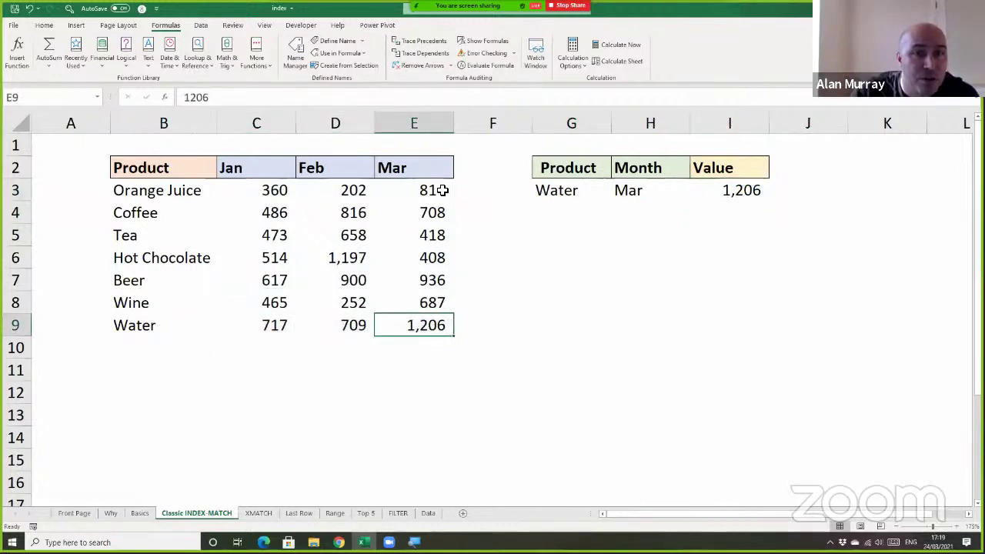
Change the lookup Product in G3 to Tea and the Month in H3 to Feb, and compare the result with the table.
click(570, 192)
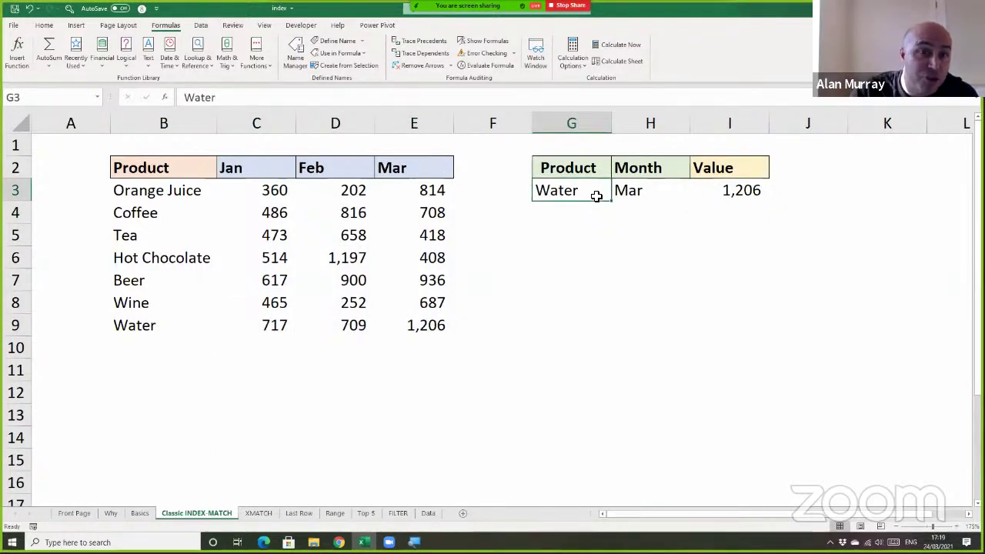
text(Tea)
key(Return)
click(666, 192)
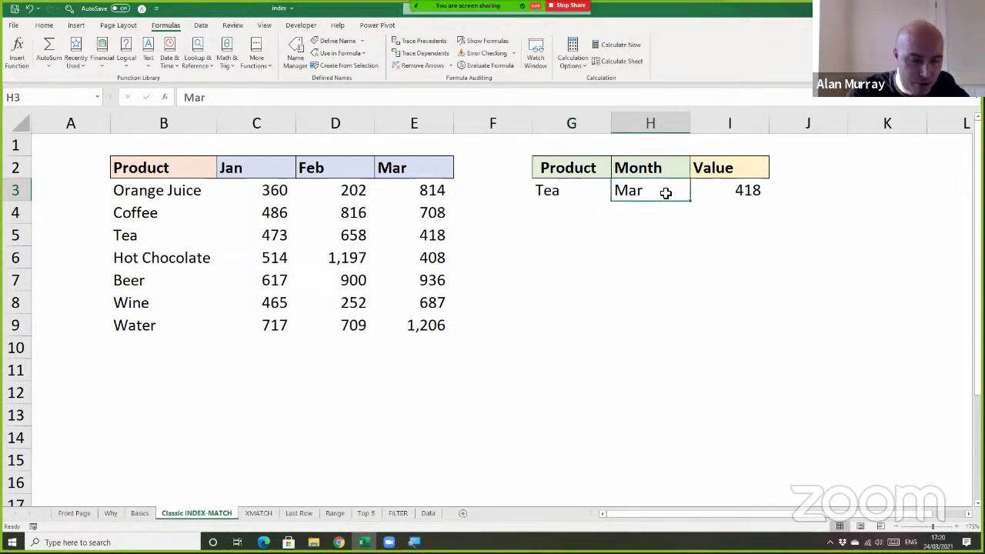
text(Feb)
key(Return)
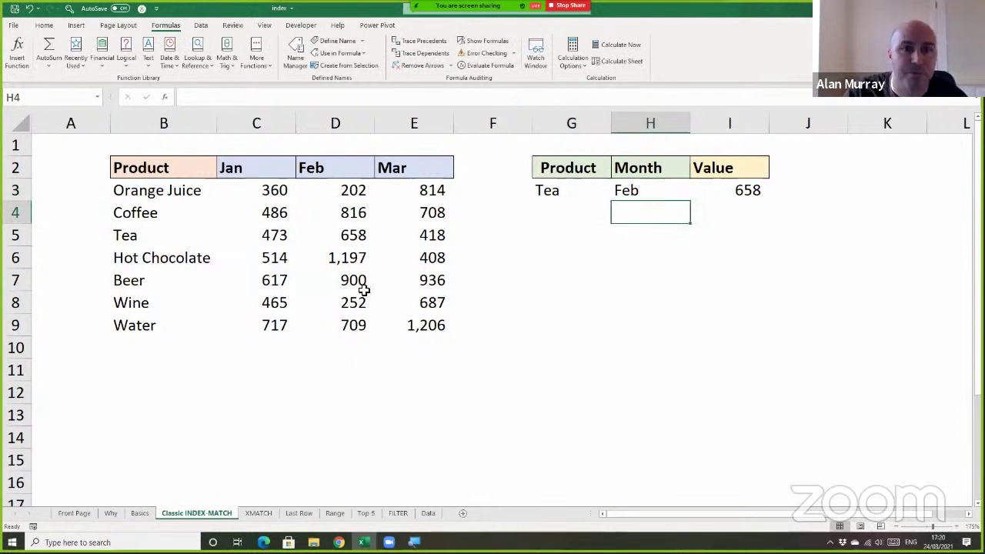
click(331, 235)
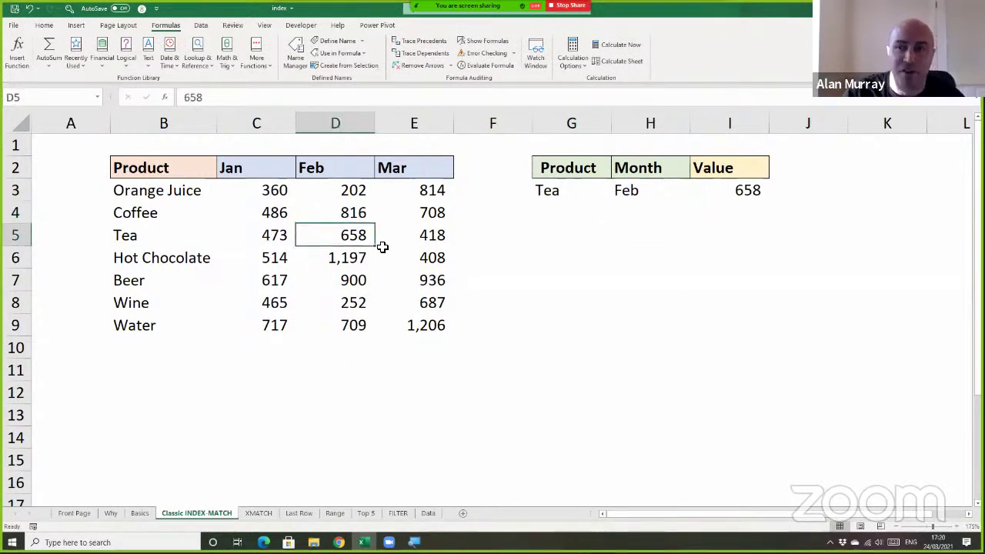
Change the INDEX array in I3 to B2:E9, enter the formula, and compare its result with the Coffee and Tea figures.
double_click(742, 191)
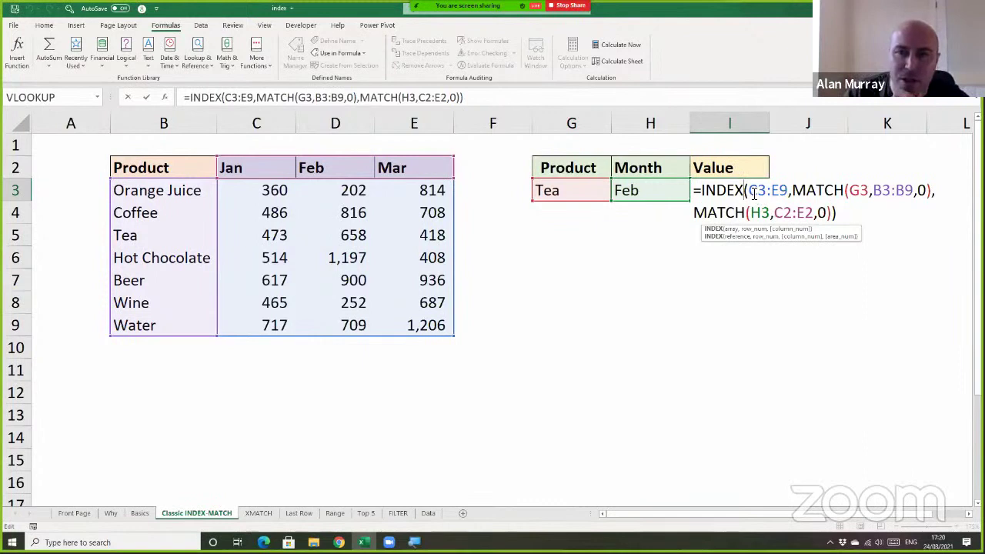
drag(748, 193, 784, 194)
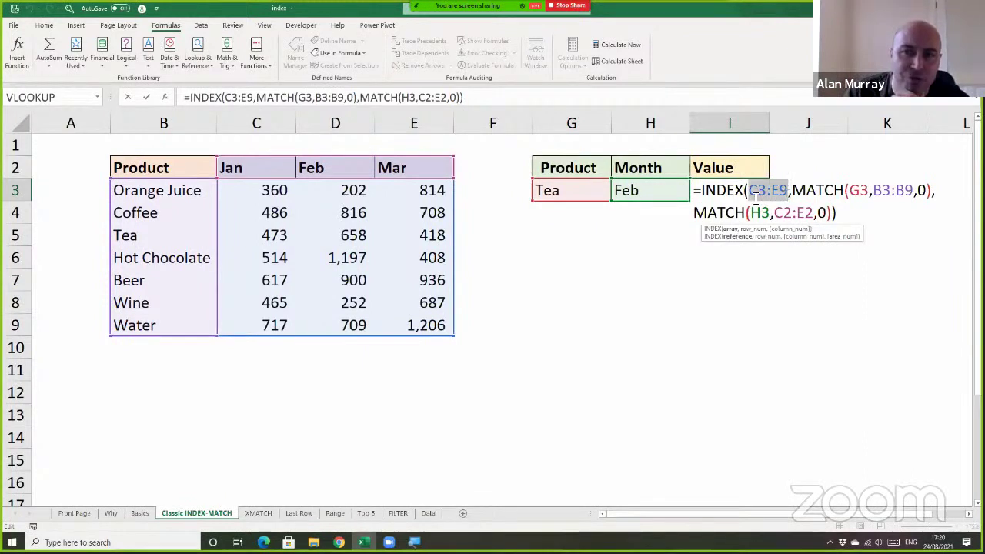
drag(190, 167, 392, 324)
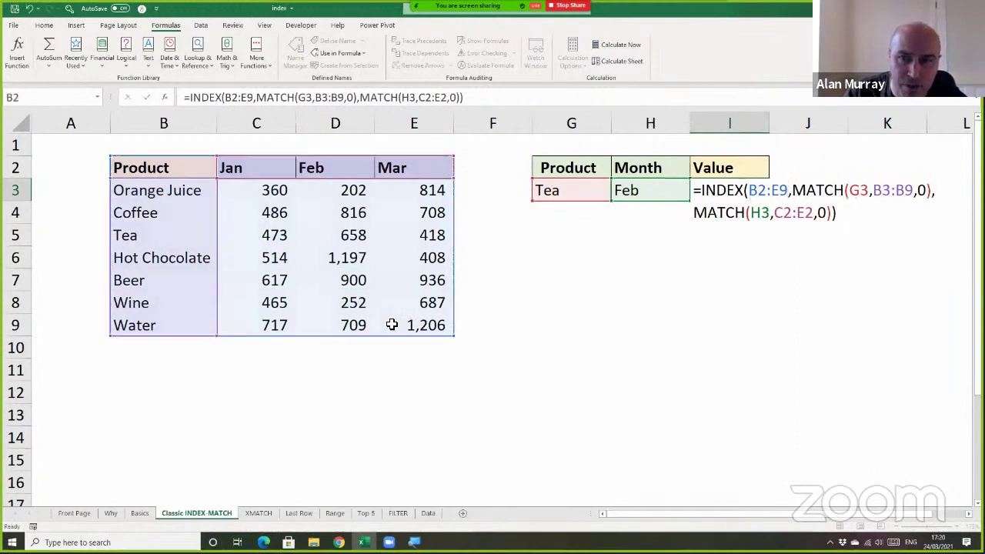
key(Return)
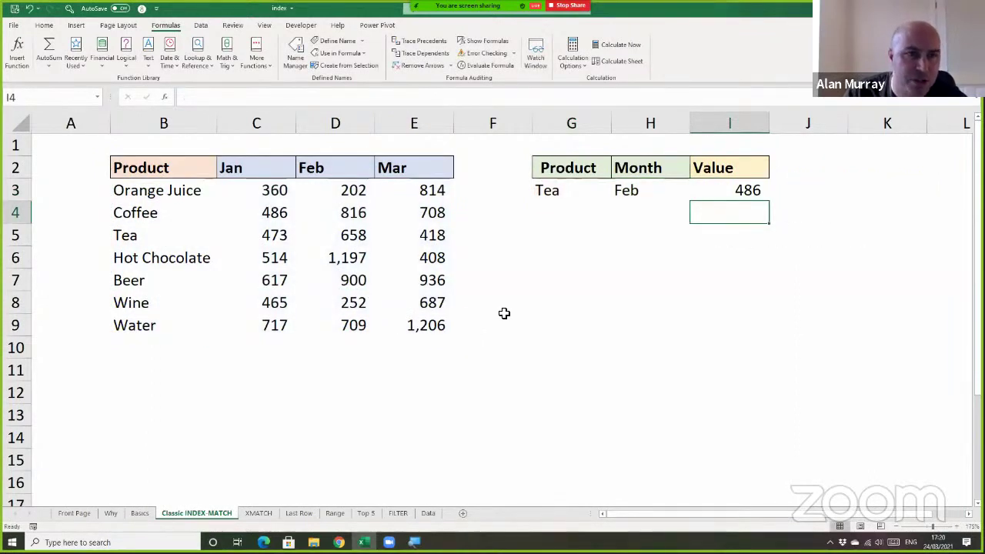
click(263, 213)
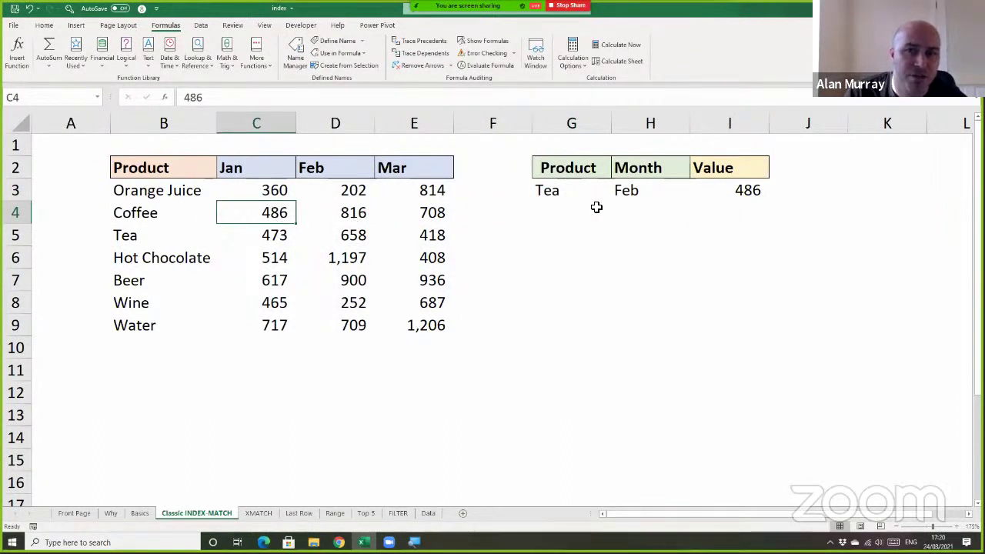
click(257, 235)
click(257, 214)
click(341, 220)
click(291, 213)
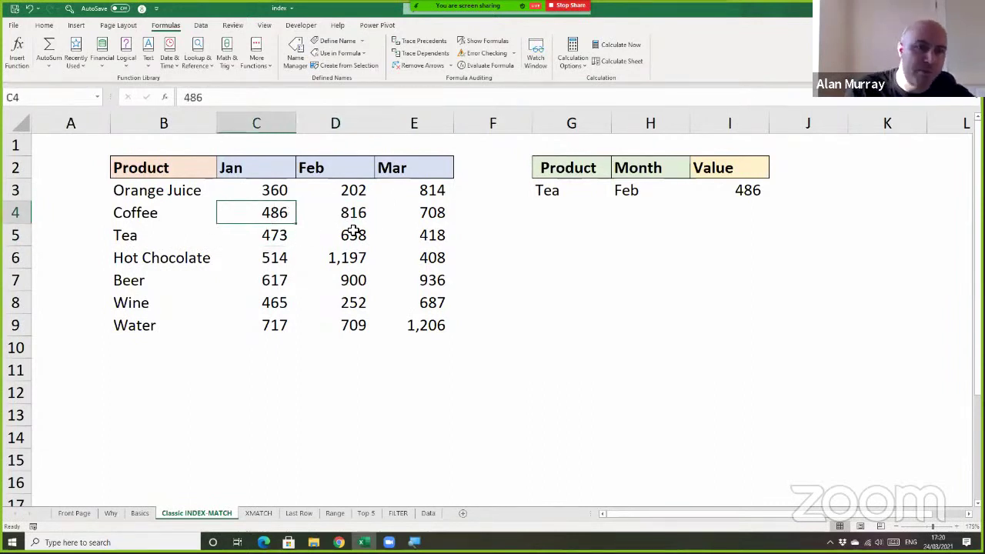
Examine how the INDEX array in I3 lines up with the row MATCH range B3:B9, keeping the formula as it is.
double_click(731, 188)
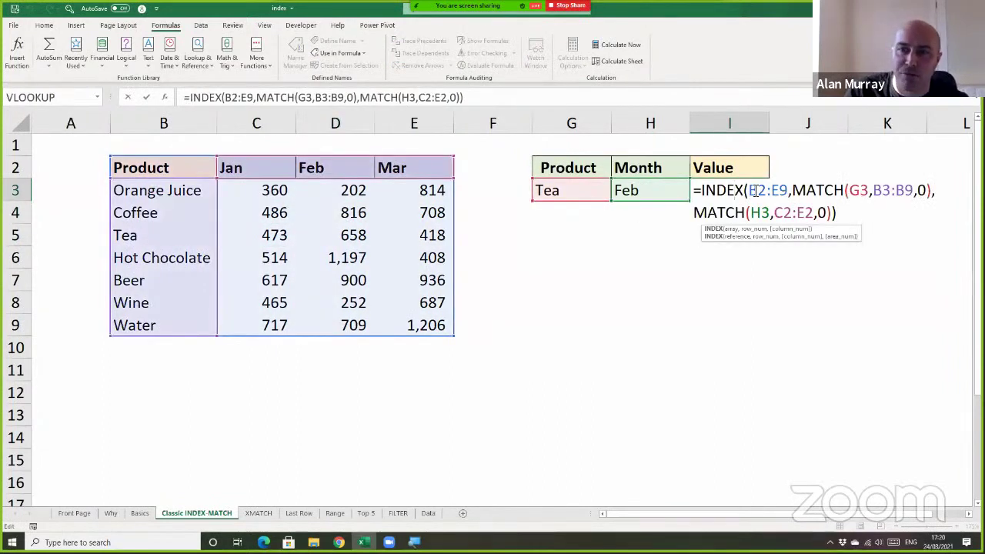
drag(750, 190, 791, 190)
drag(882, 190, 916, 192)
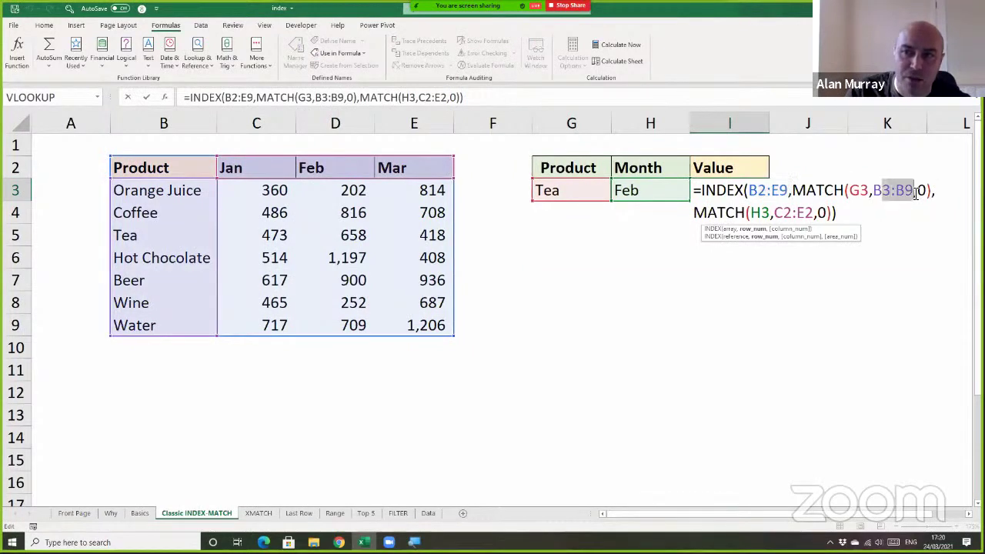
drag(759, 193, 767, 192)
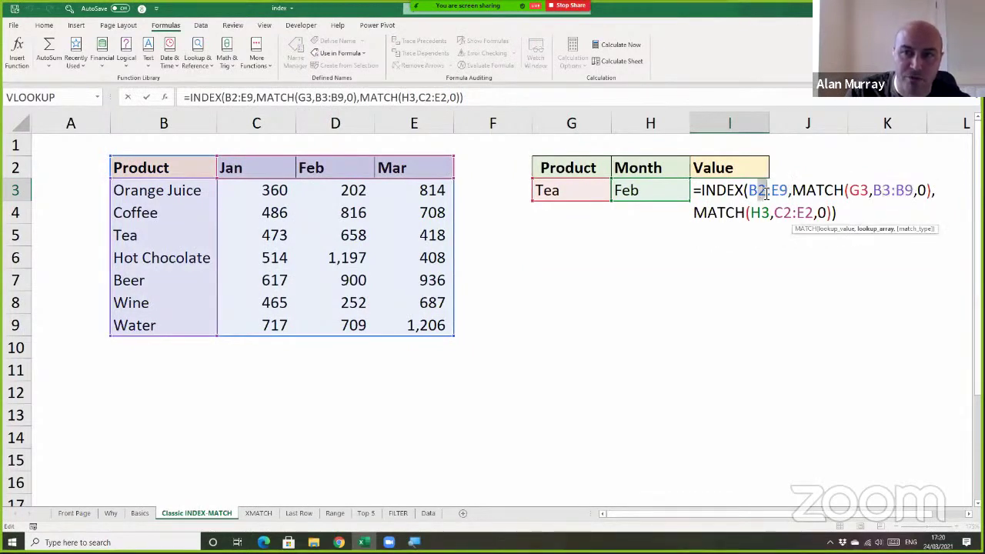
double_click(887, 191)
click(885, 195)
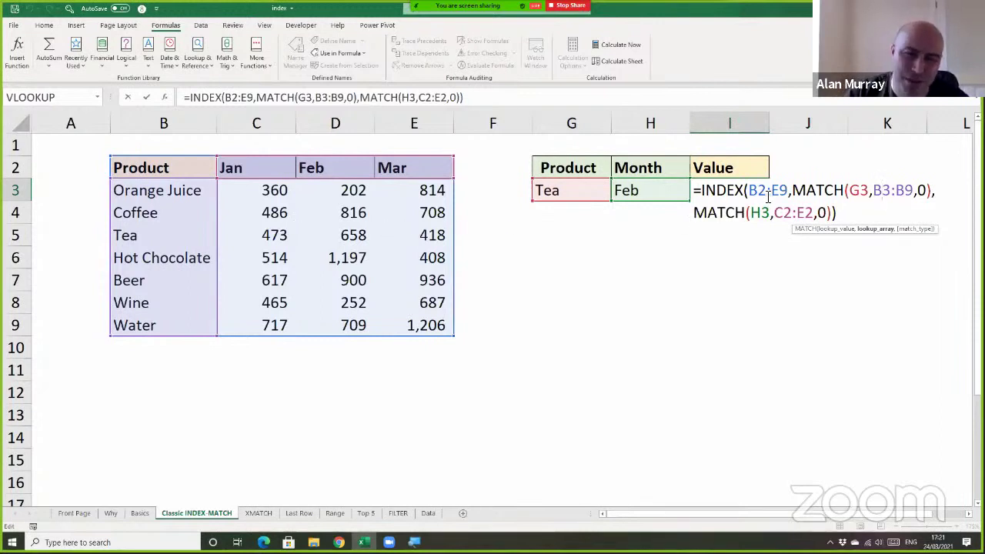
key(ctrl+Return)
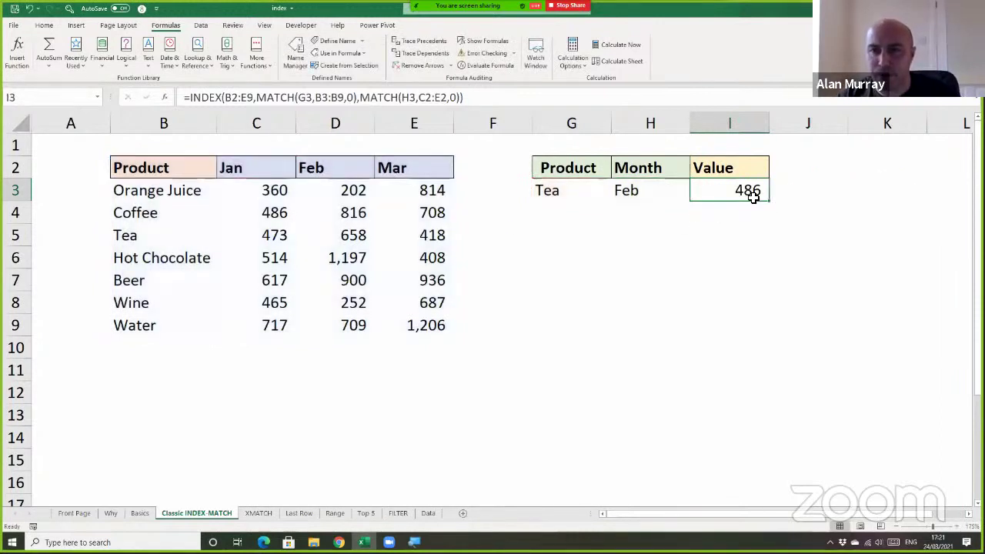
Review the XMATCH entry in B10 of the Why sheet and open the XMATCH sheet.
click(257, 514)
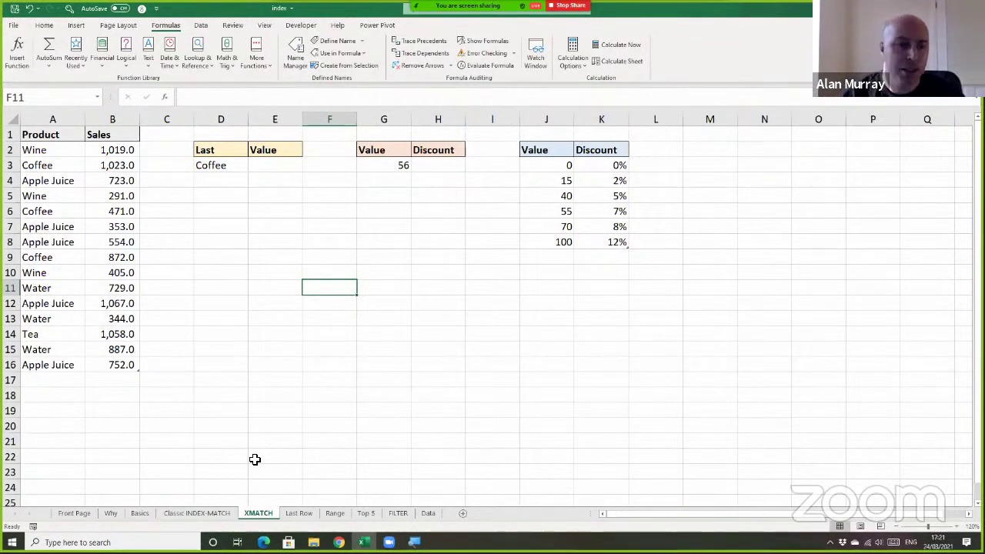
click(111, 514)
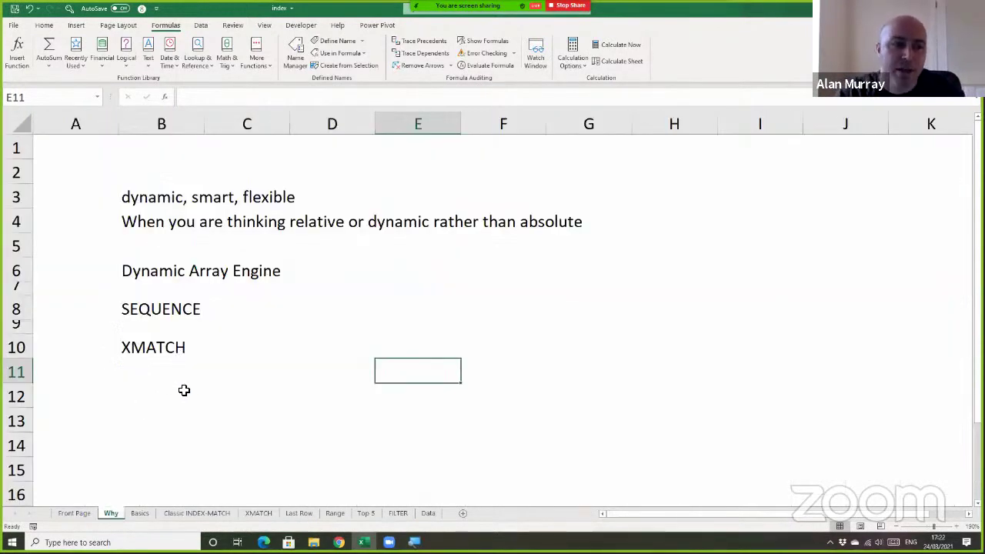
drag(149, 347, 299, 354)
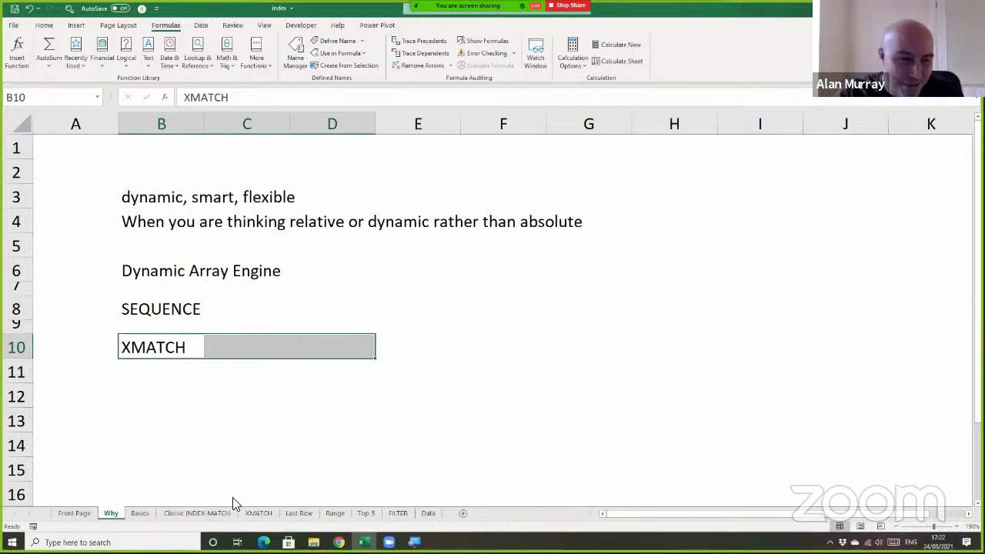
click(259, 513)
click(279, 395)
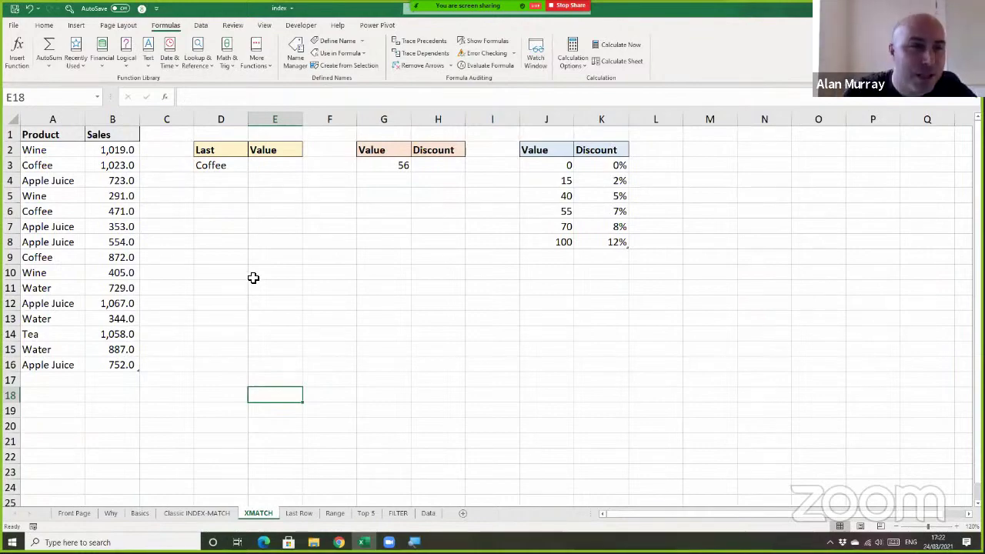
Examine the Sales column, the lookup product in D3, the empty Value cell and the last Coffee row of the table.
scroll(256, 298, up, 2)
scroll(202, 294, up, 1)
scroll(191, 286, up, 1)
drag(107, 171, 107, 398)
click(347, 183)
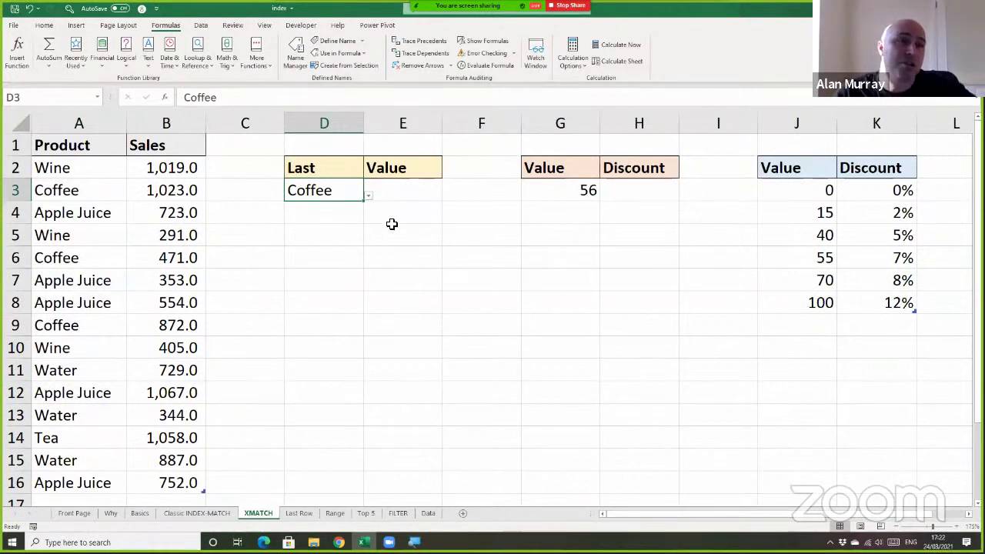
click(414, 193)
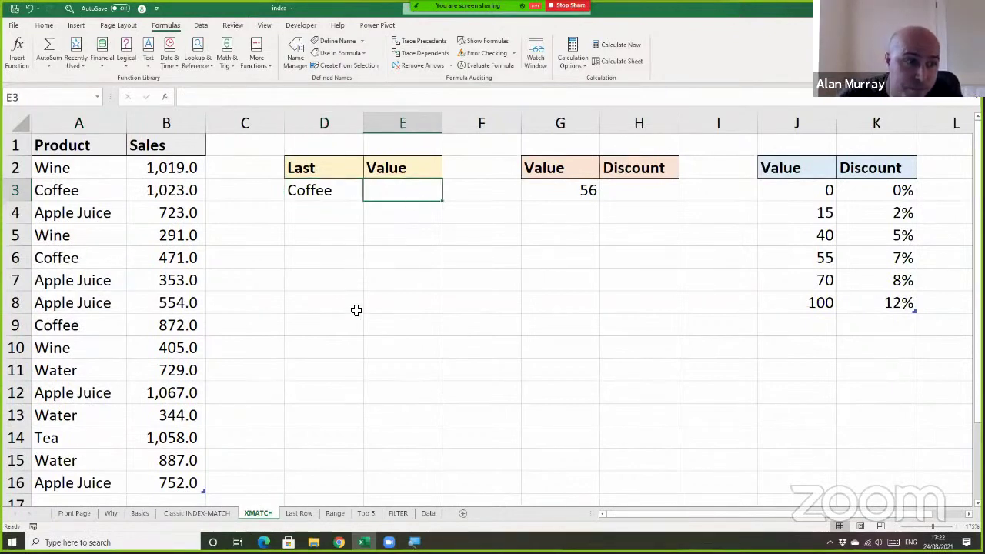
drag(93, 323, 307, 327)
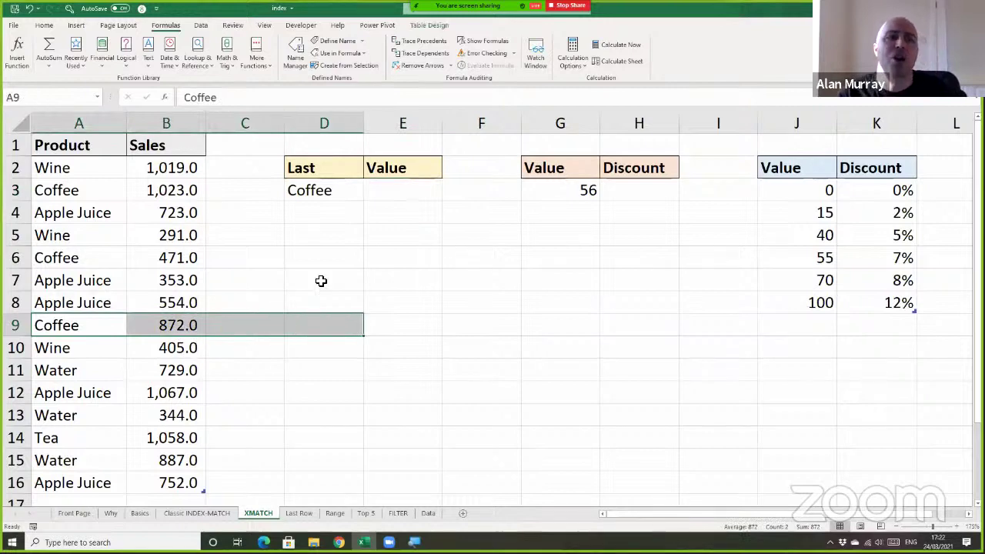
Start an INDEX formula in E3 with the table column Multiples[Sales] as its array.
click(416, 198)
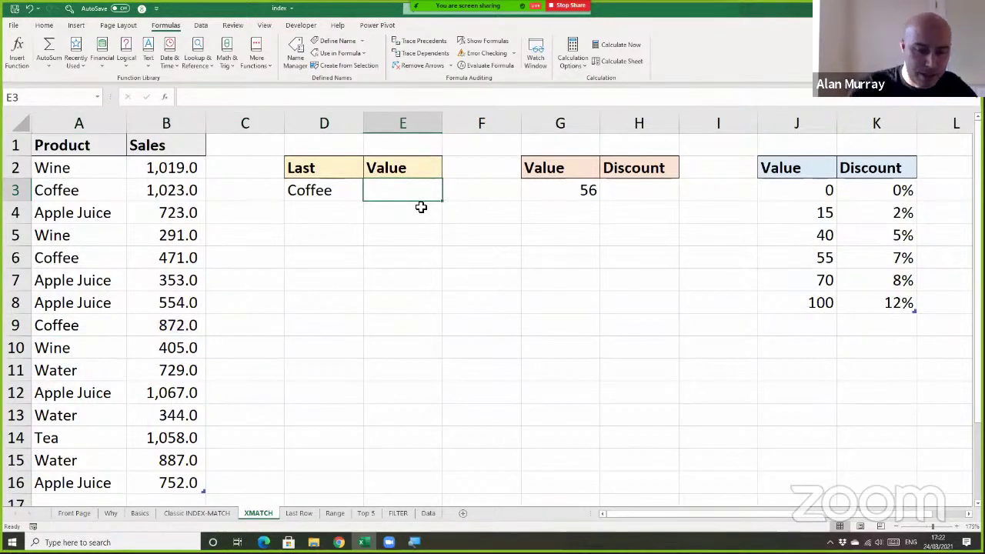
text(=ind)
key(Tab)
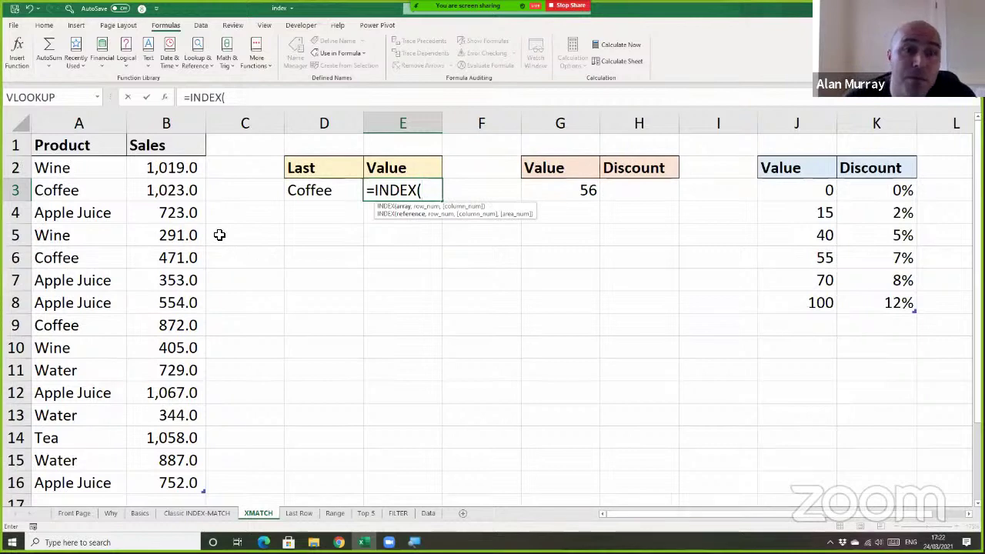
click(173, 137)
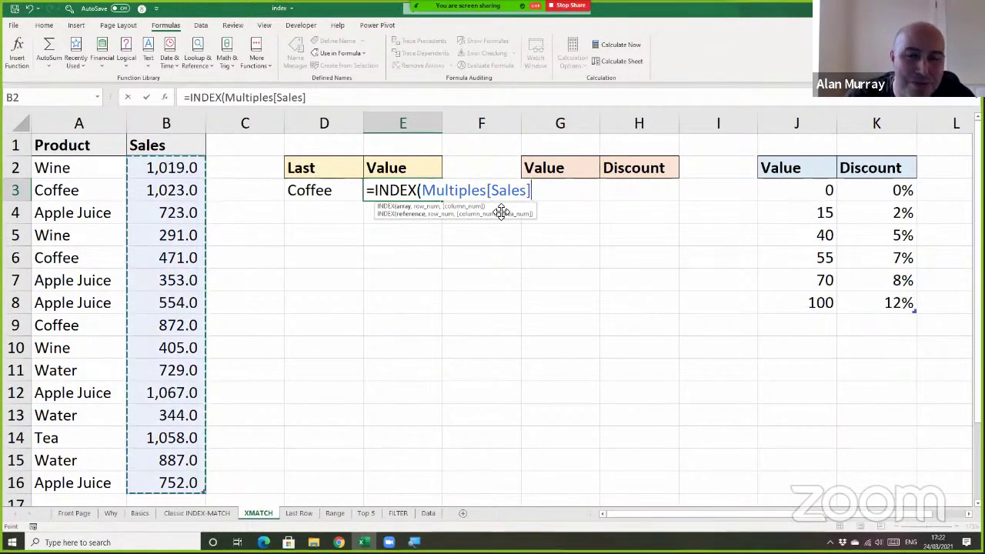
text(,)
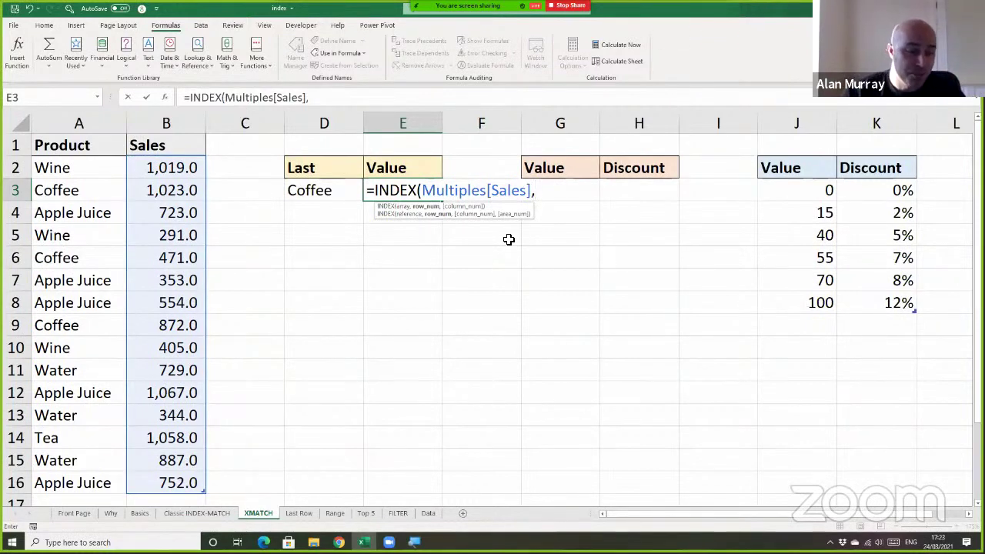
Nest XMATCH as the row number argument, using D3 as its lookup value.
text(x)
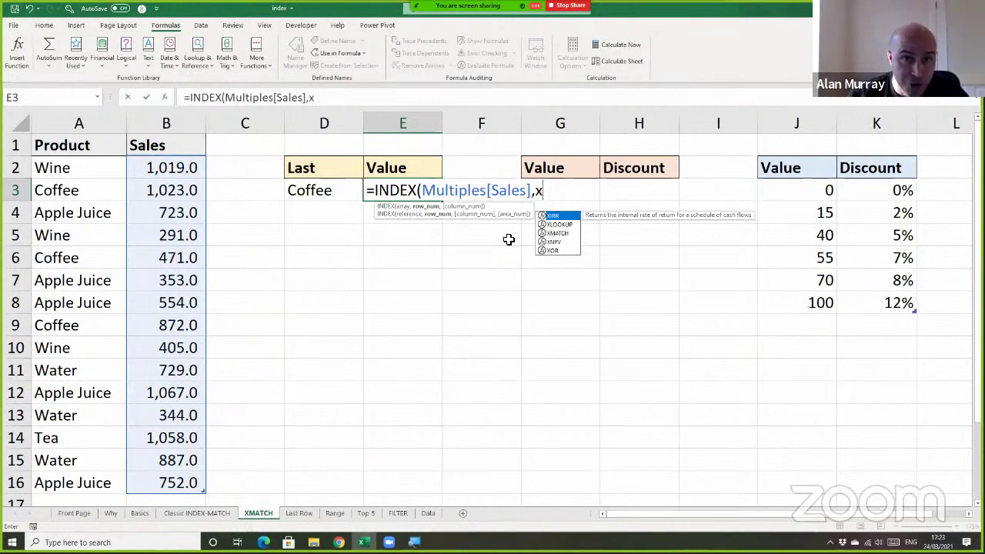
key(Down)
key(Down)
key(Tab)
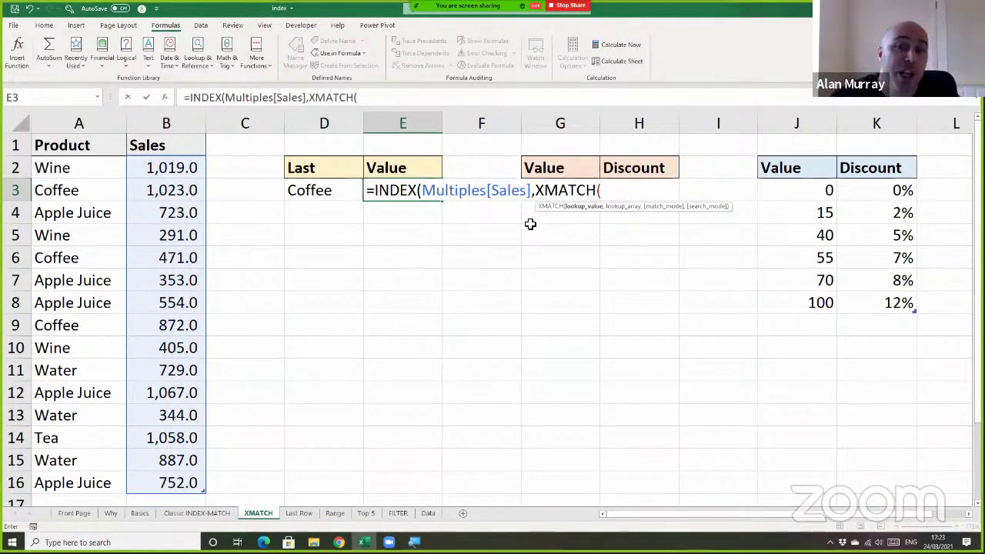
click(325, 191)
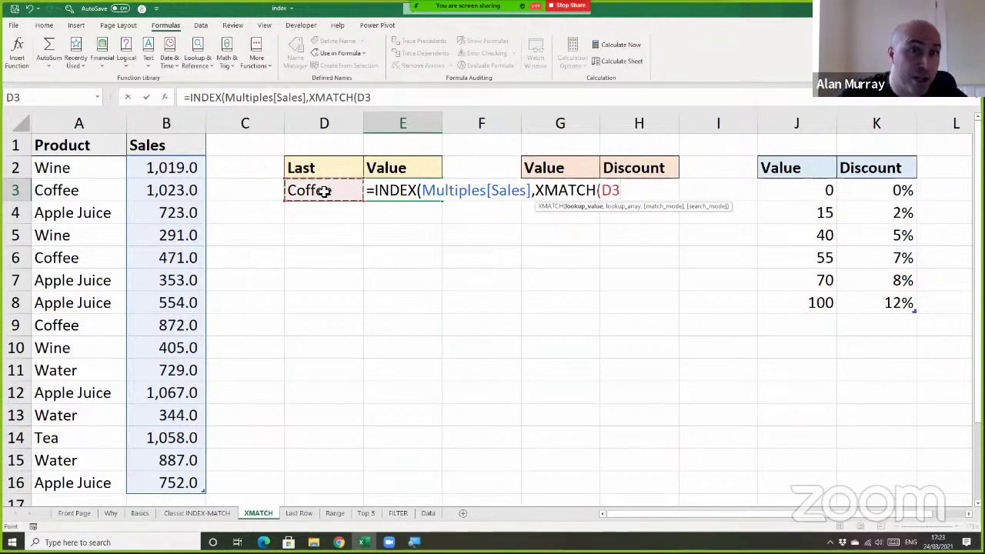
text(,)
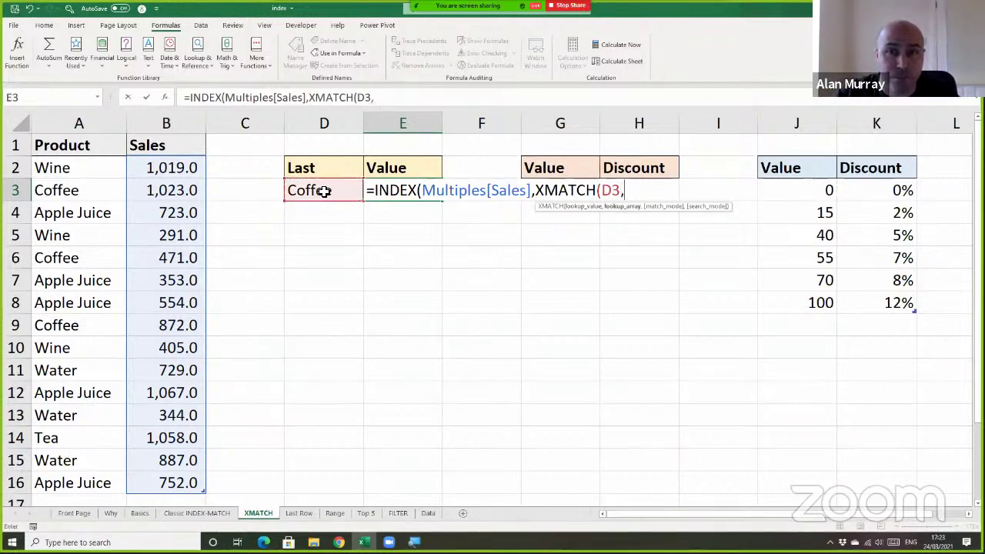
Set XMATCH's lookup array to Multiples[Product], with match mode 0 for exact match and search mode -1 for last-to-first.
click(105, 144)
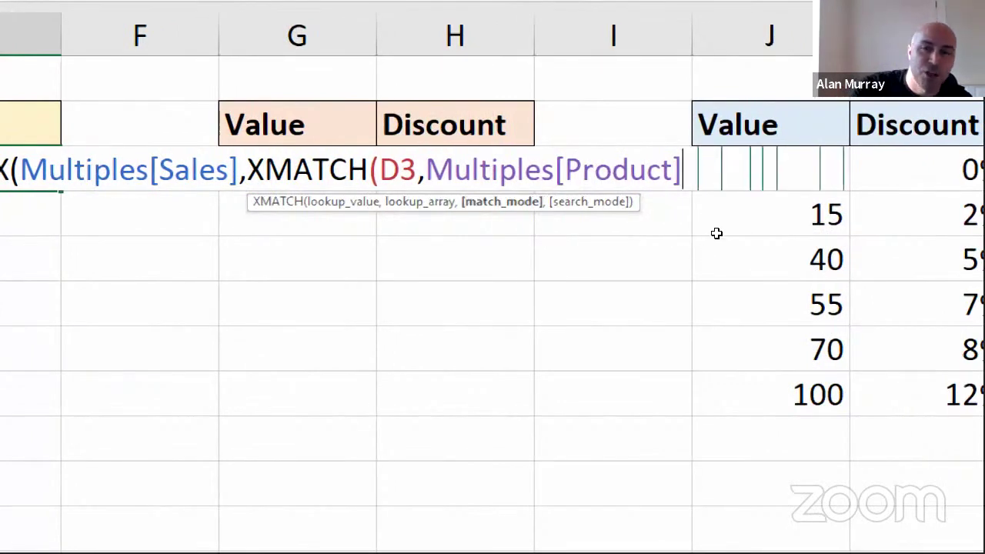
text(,)
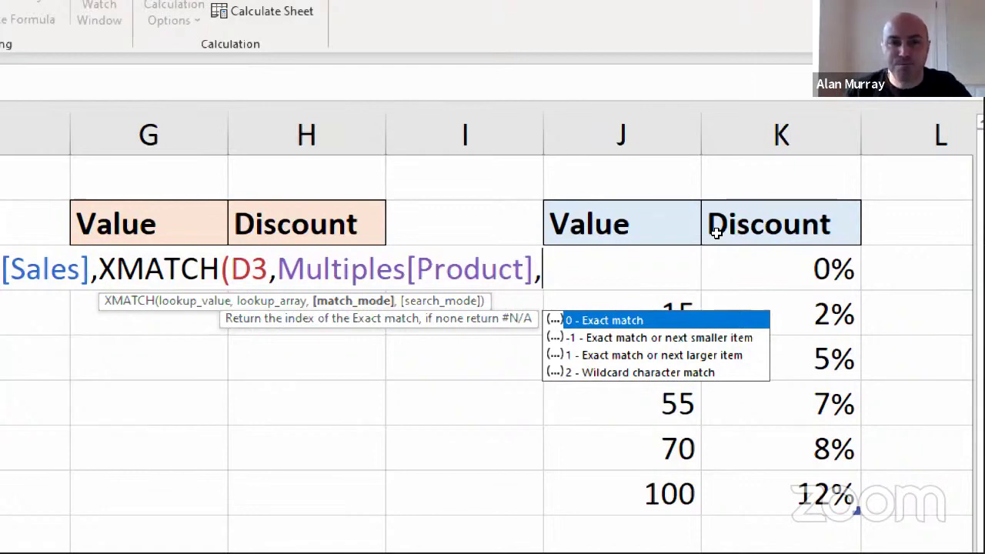
text(0)
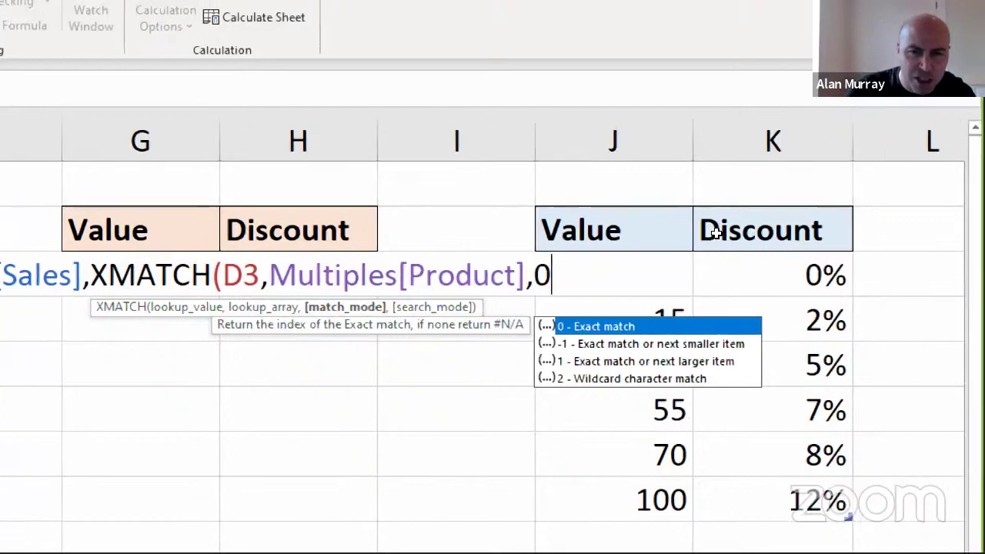
text(,)
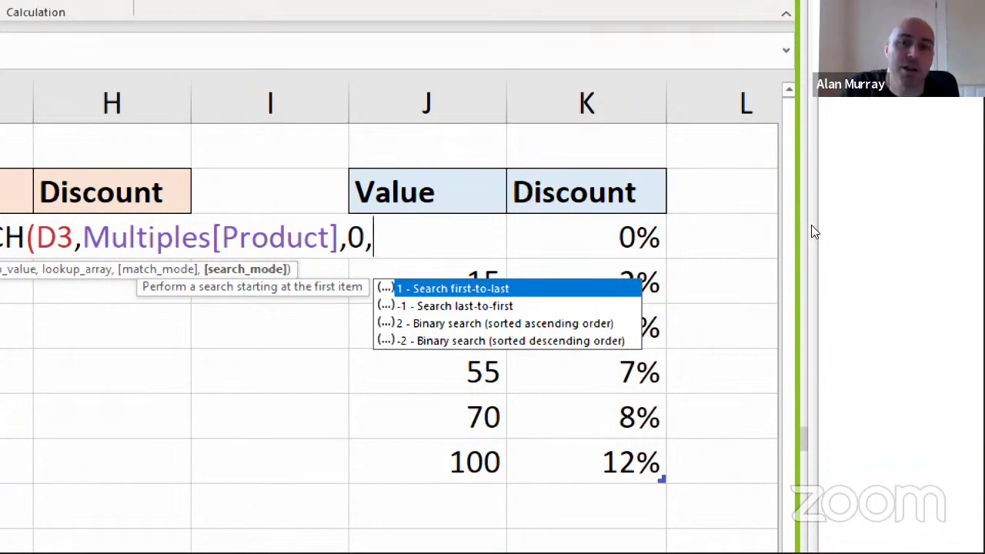
text(-1)
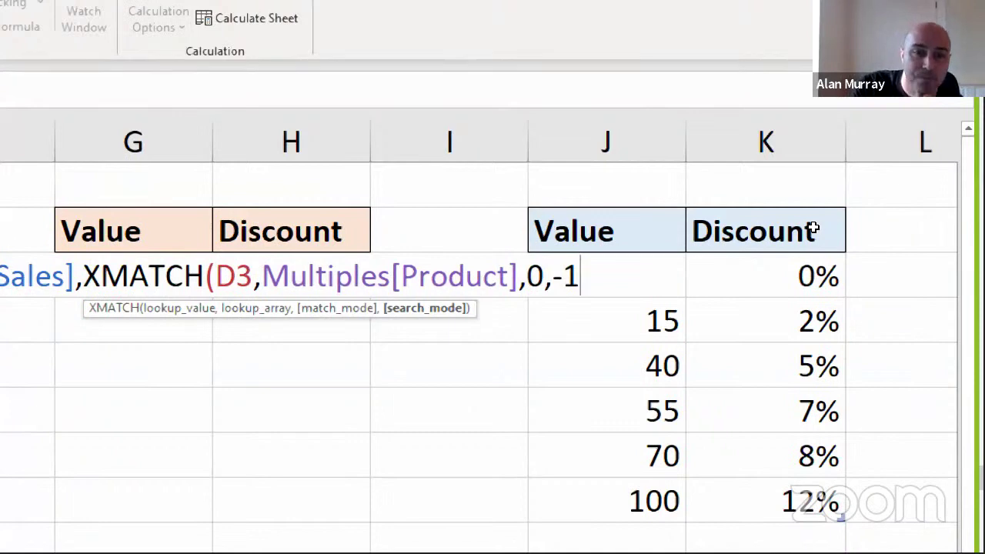
Close the XMATCH and INDEX functions, enter the formula, and compare its result with the last Coffee row.
text())
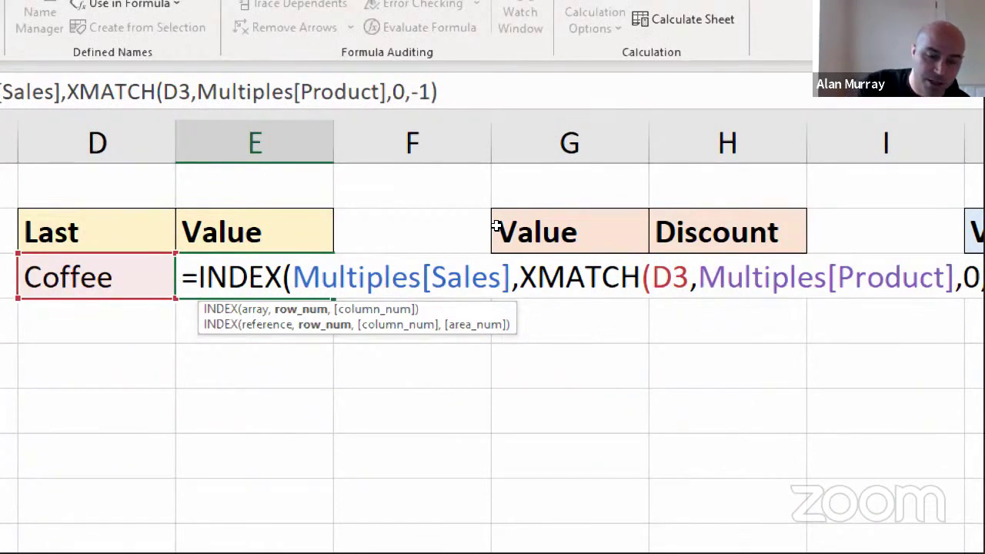
text())
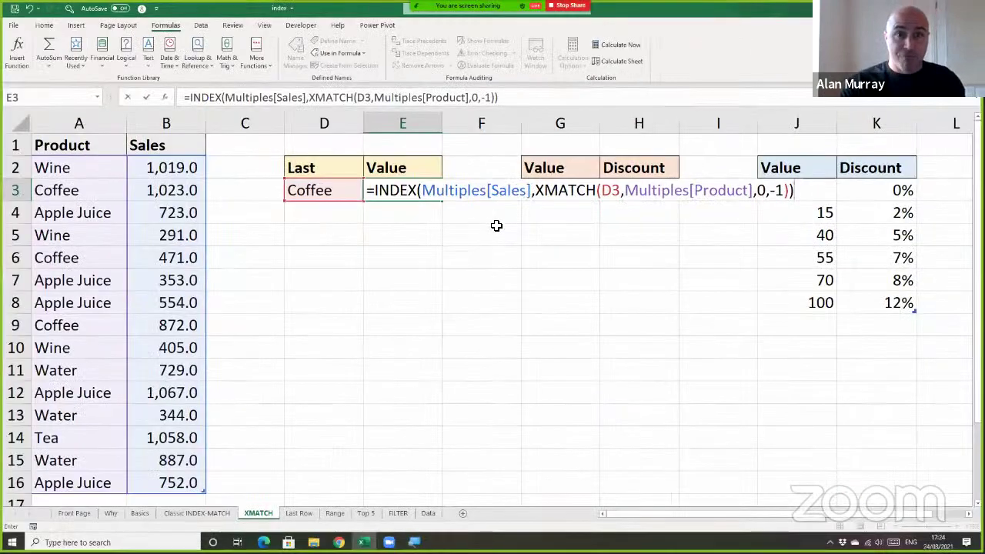
key(Return)
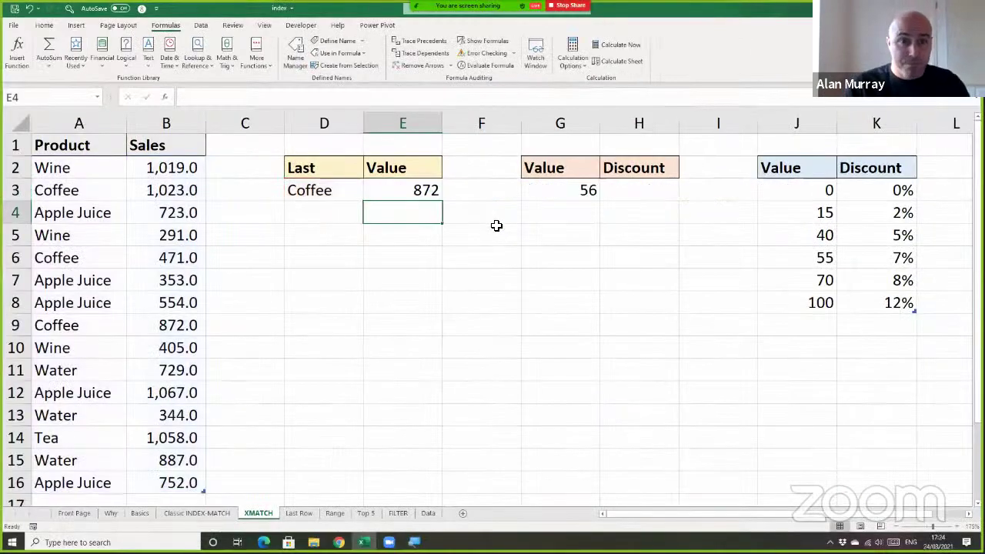
click(22, 333)
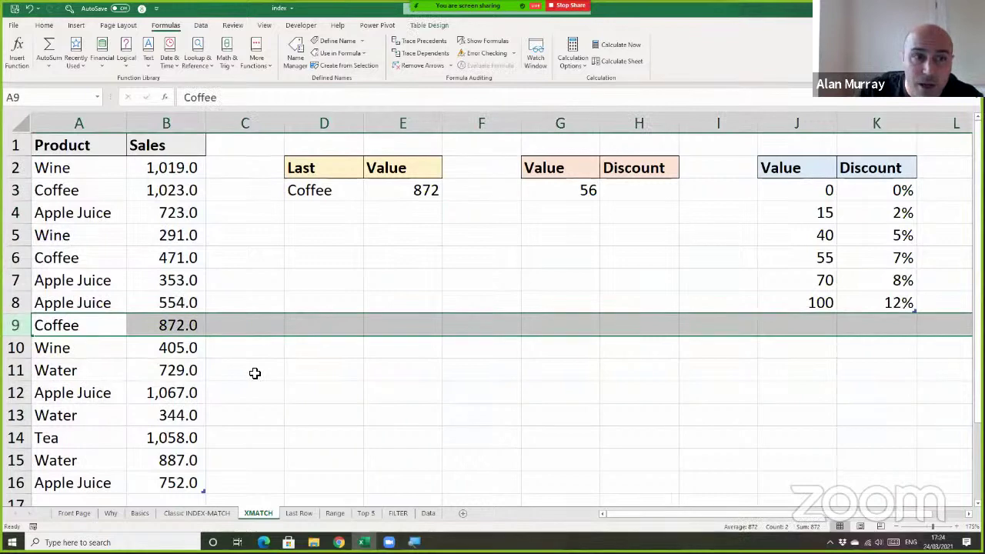
Compare the Coffee rows in the Product and Sales columns, from the first occurrence down to the last.
drag(123, 189, 146, 198)
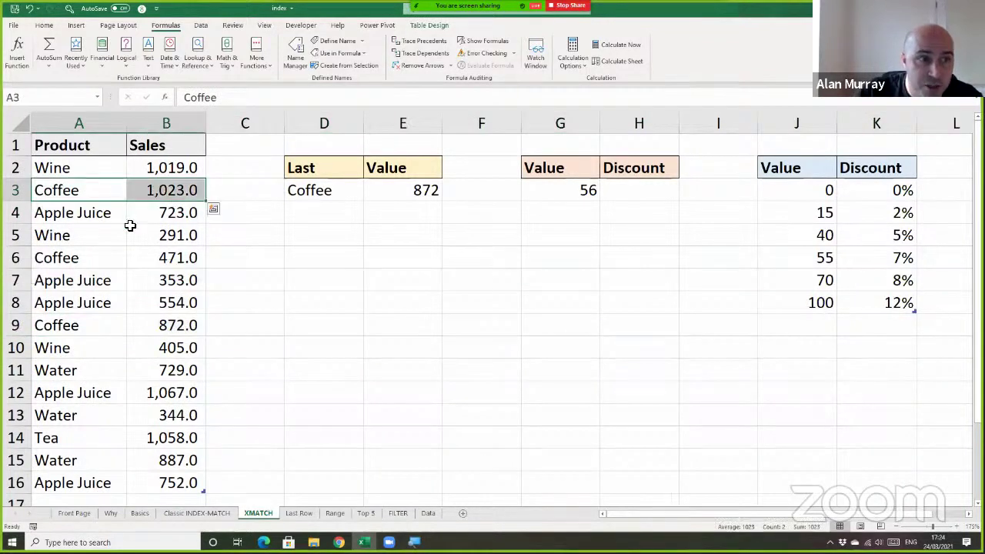
drag(110, 261, 182, 260)
drag(113, 193, 176, 193)
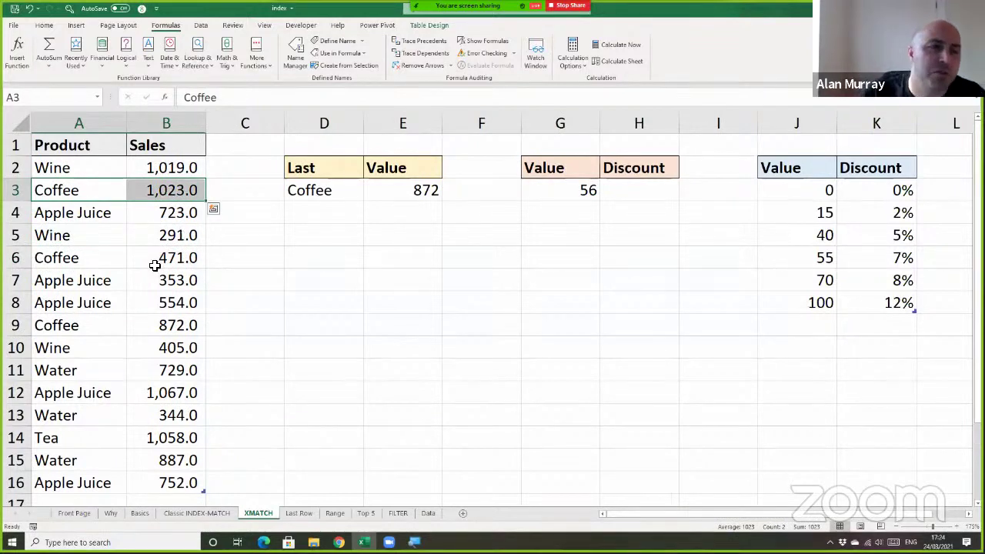
drag(100, 329, 163, 327)
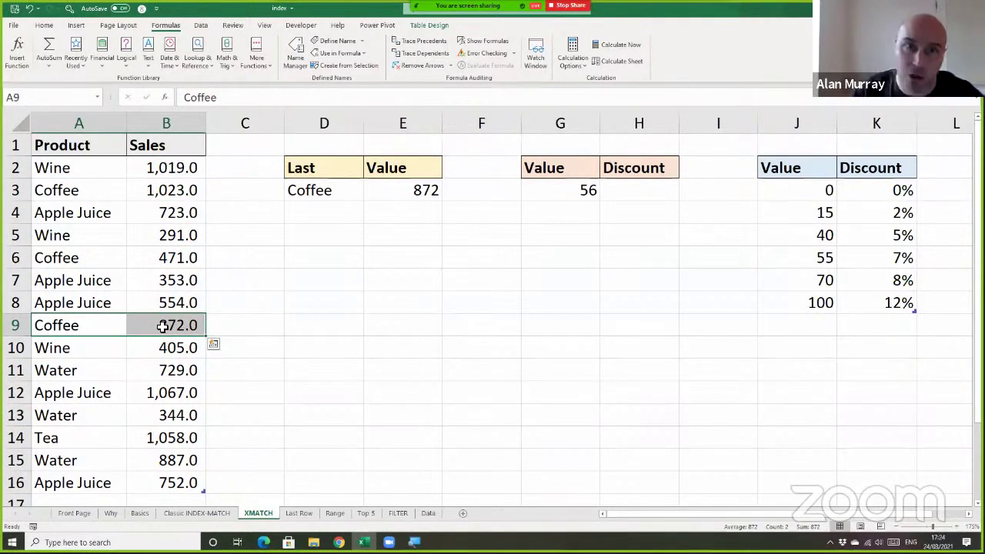
Change the lookup product in D3 to Water and compare the returned value with the last Water row.
click(335, 194)
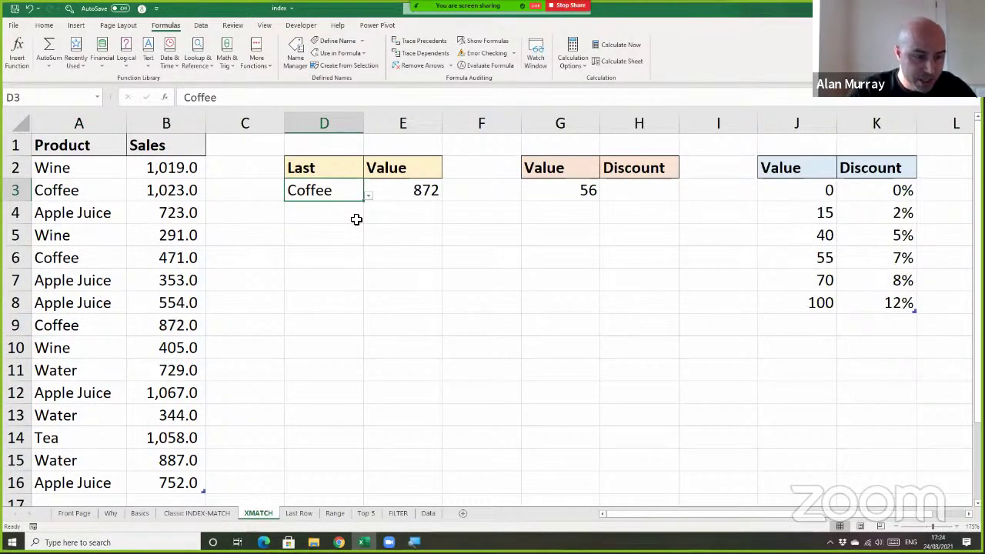
text(Water)
key(Return)
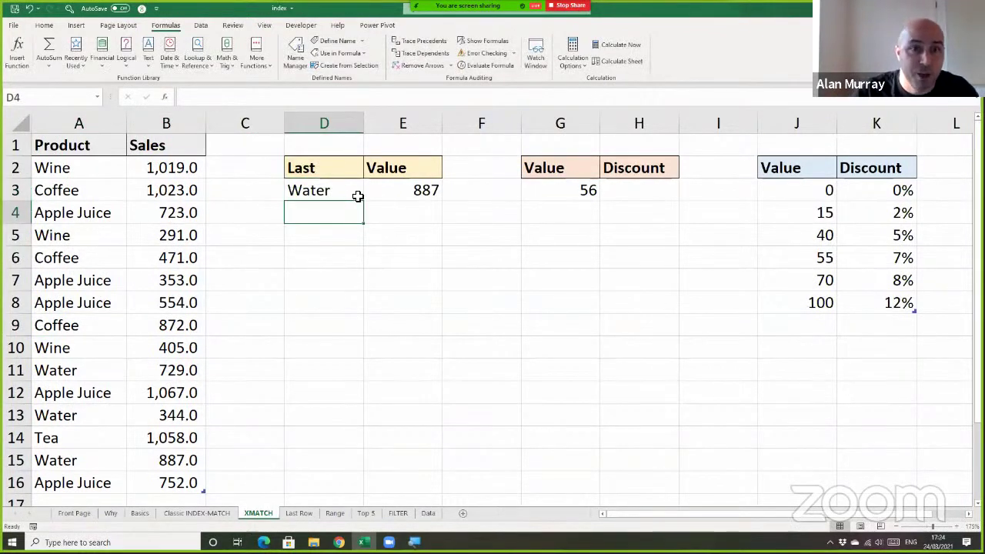
click(116, 457)
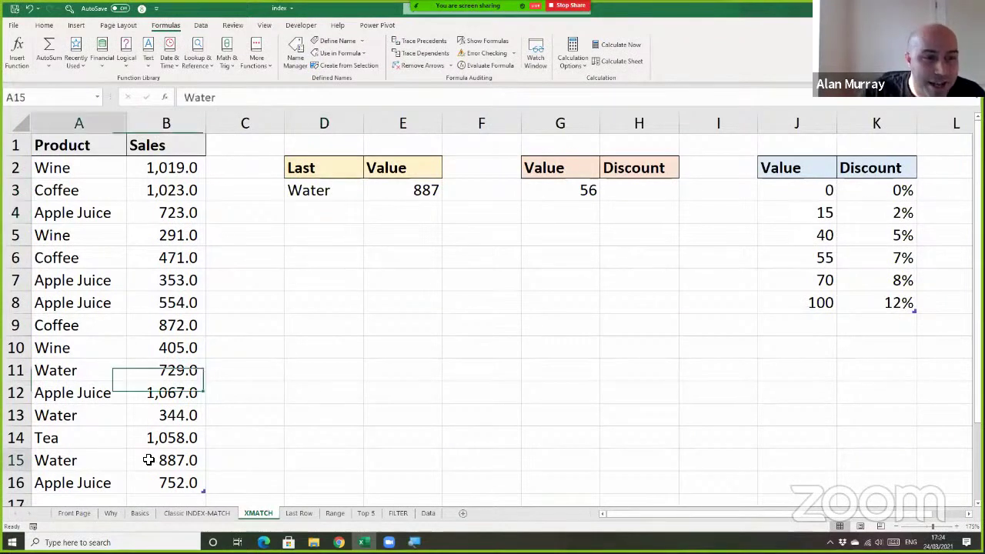
drag(148, 459, 272, 466)
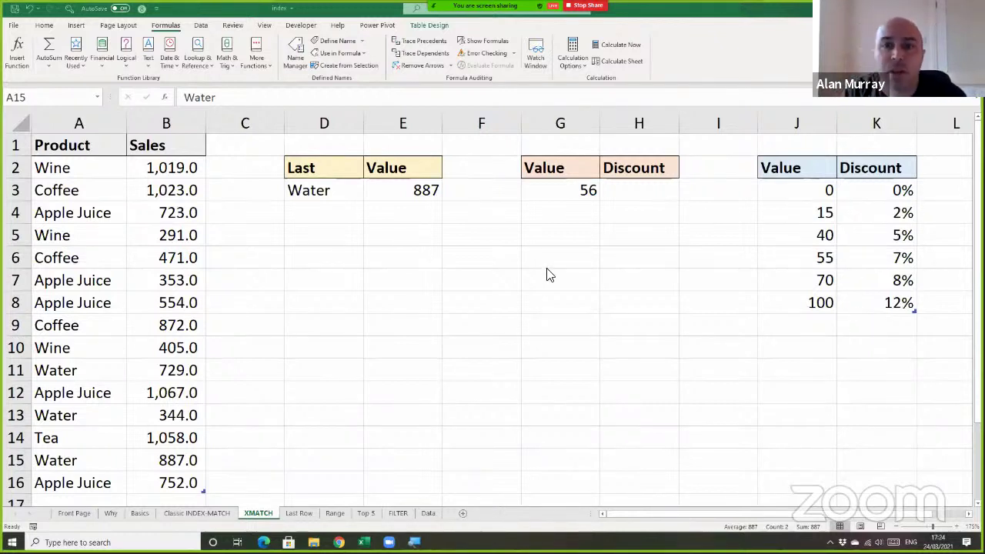
key(shift+Right)
key(shift+Right)
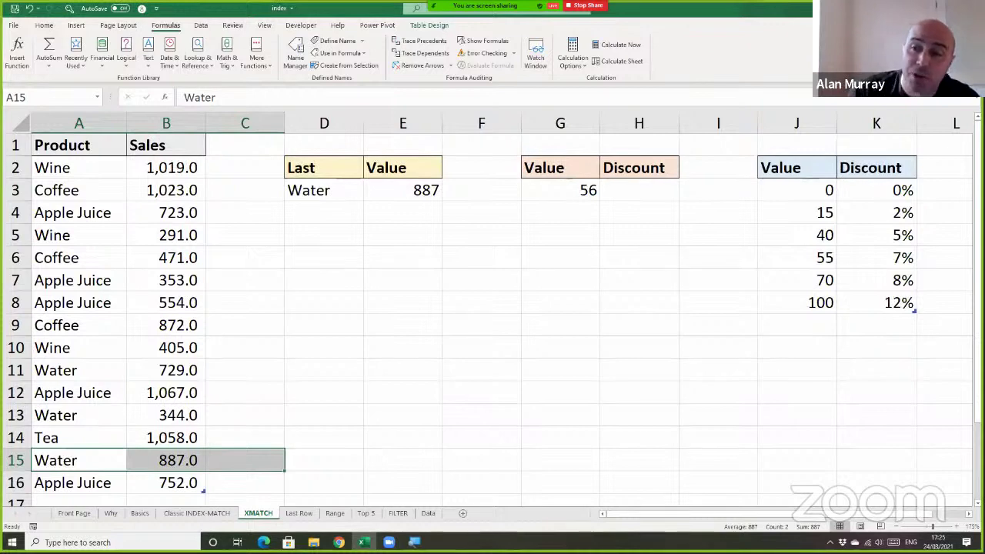
Examine the value in G3 against the discount table and the tier row starting at 55.
scroll(864, 436, right, 3)
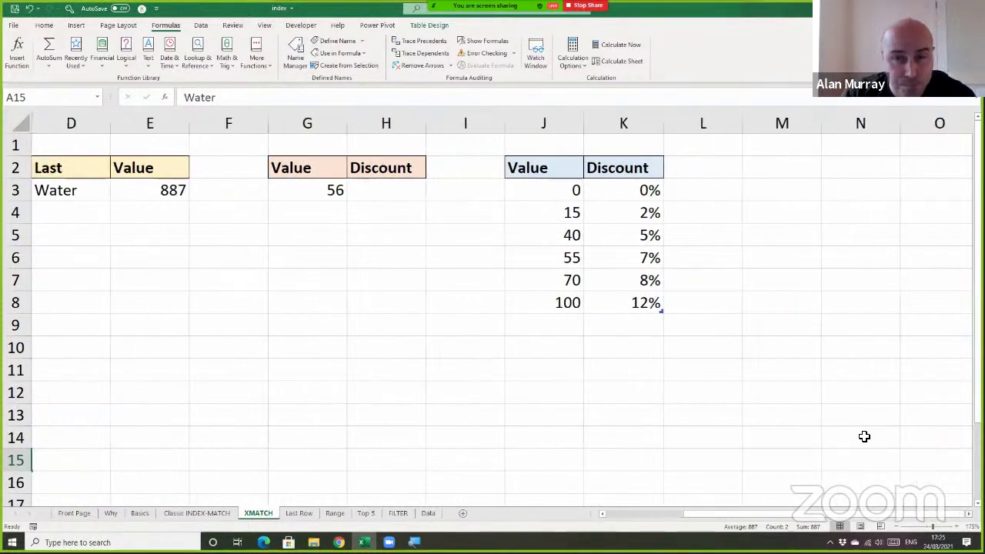
click(533, 347)
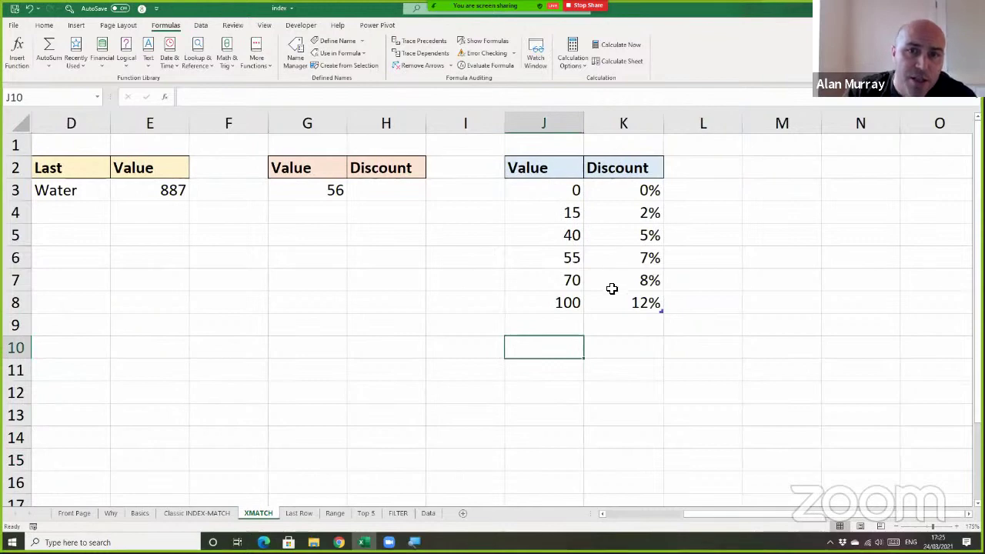
click(406, 192)
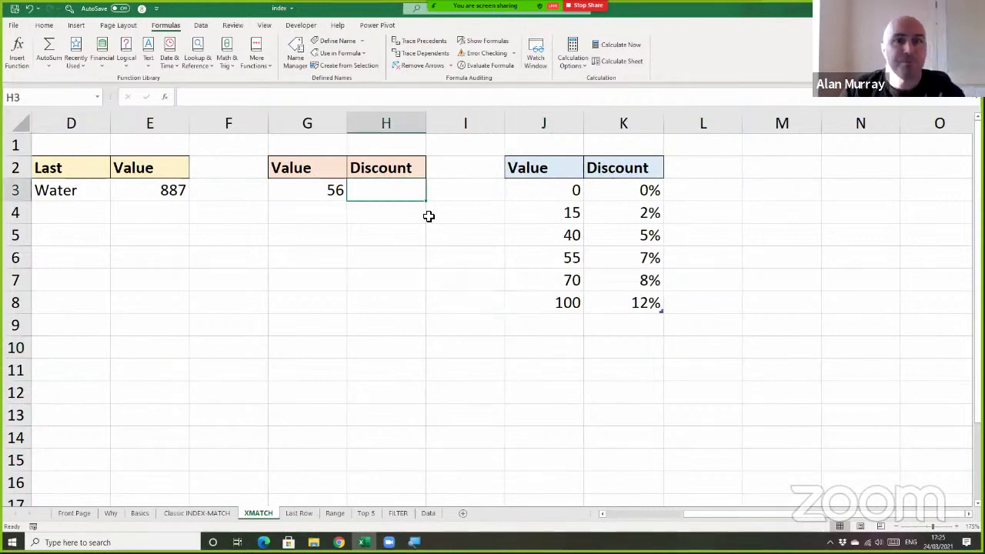
click(299, 191)
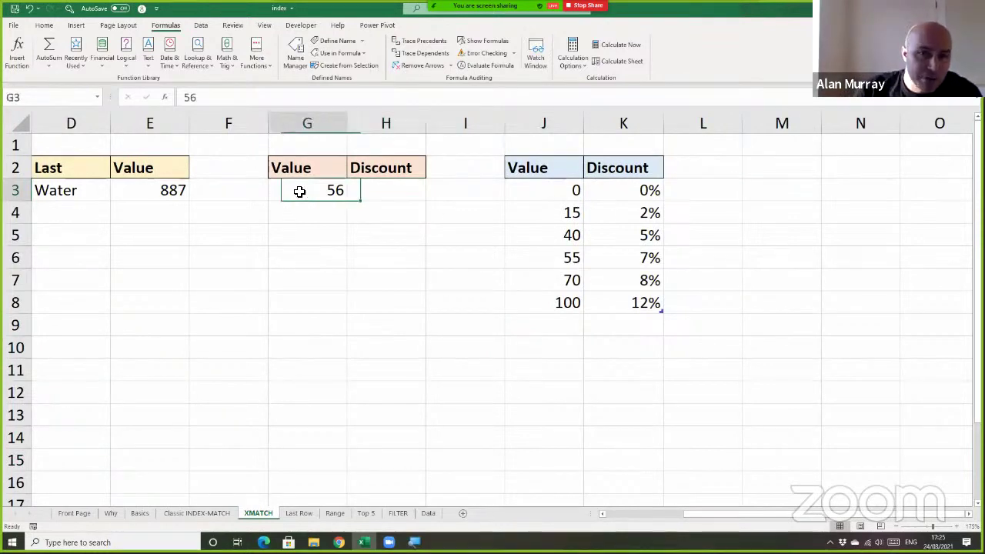
click(551, 261)
drag(551, 260, 673, 257)
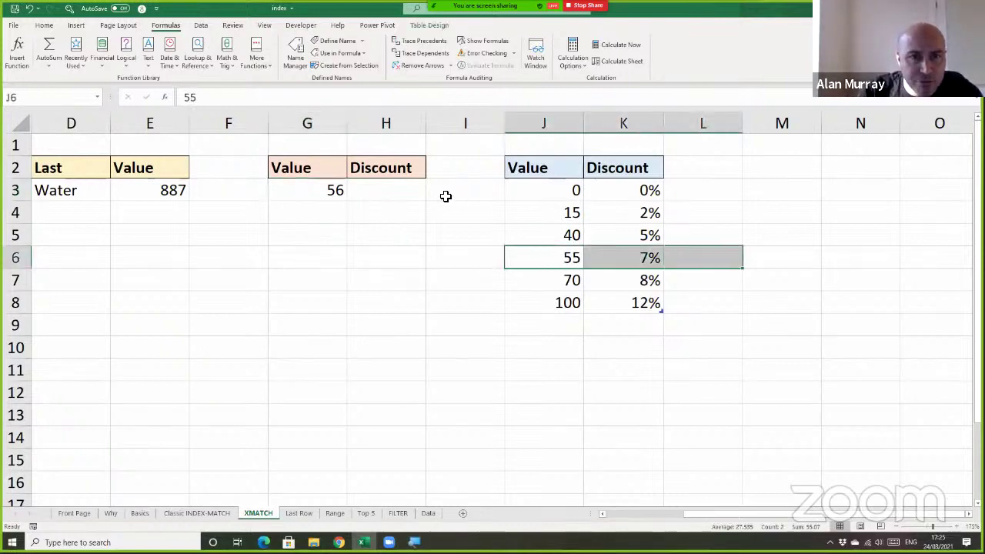
Start an INDEX formula in H3 with the table column discounts[Discount] as its array.
click(413, 201)
text(=index)
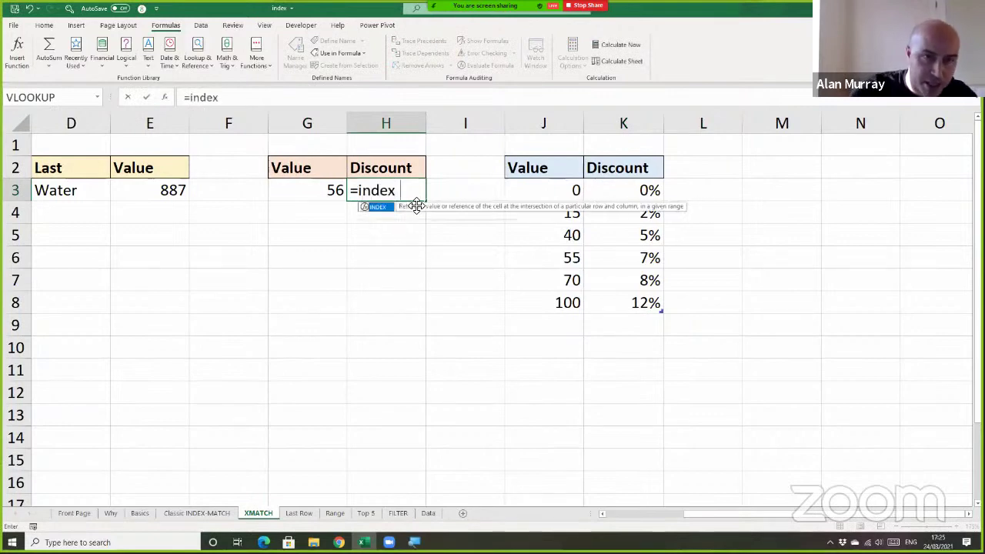
text(()
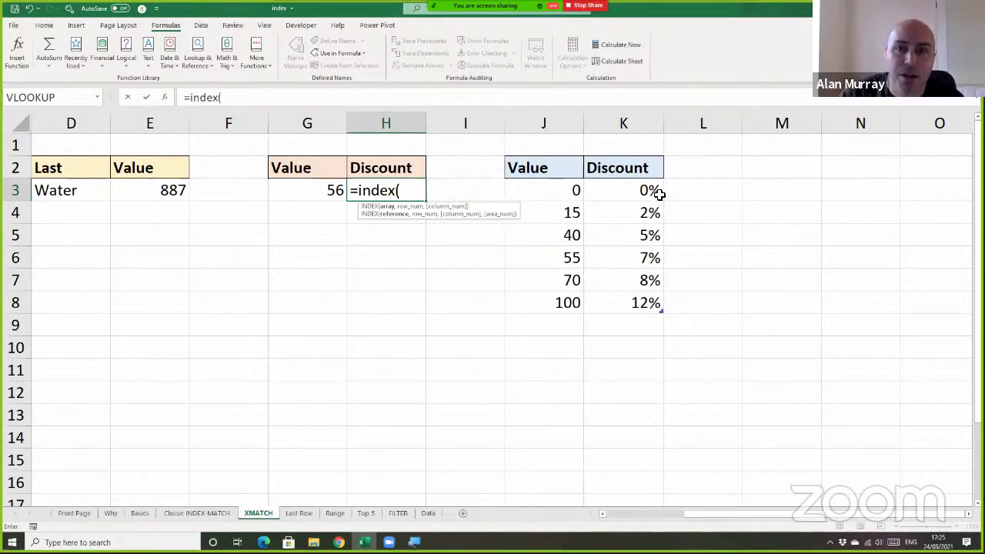
click(642, 162)
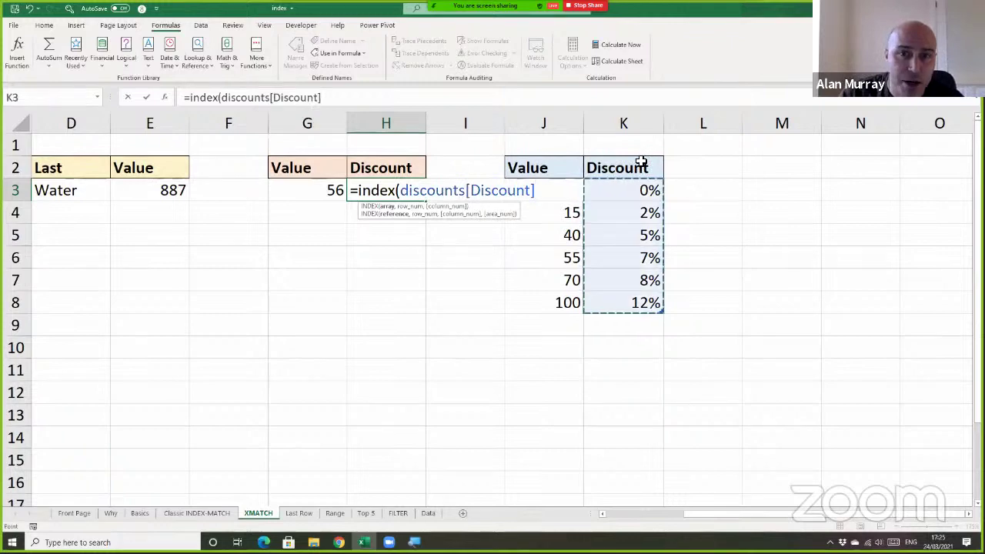
text(,)
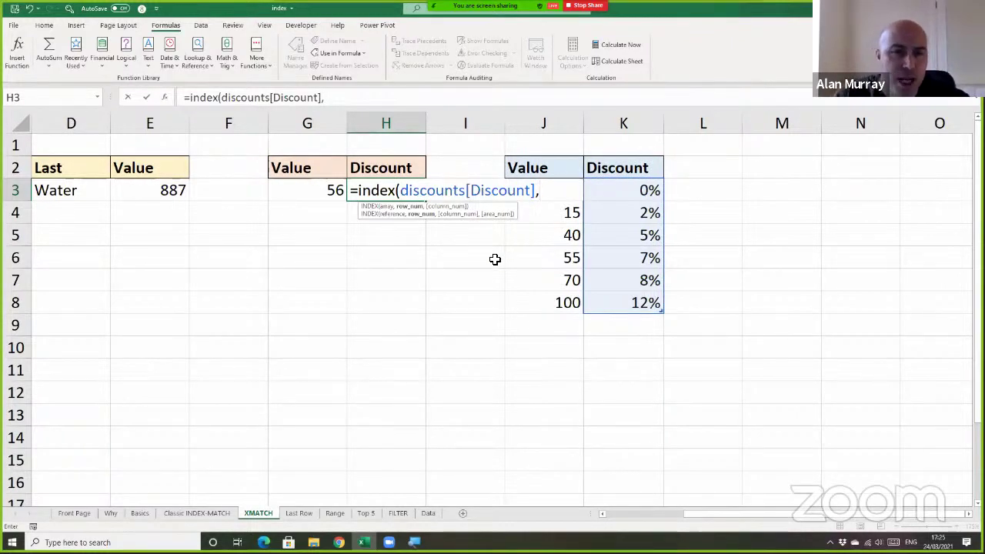
Nest XMATCH as the row number argument of the H3 formula, using G3 as its lookup value.
text(xm)
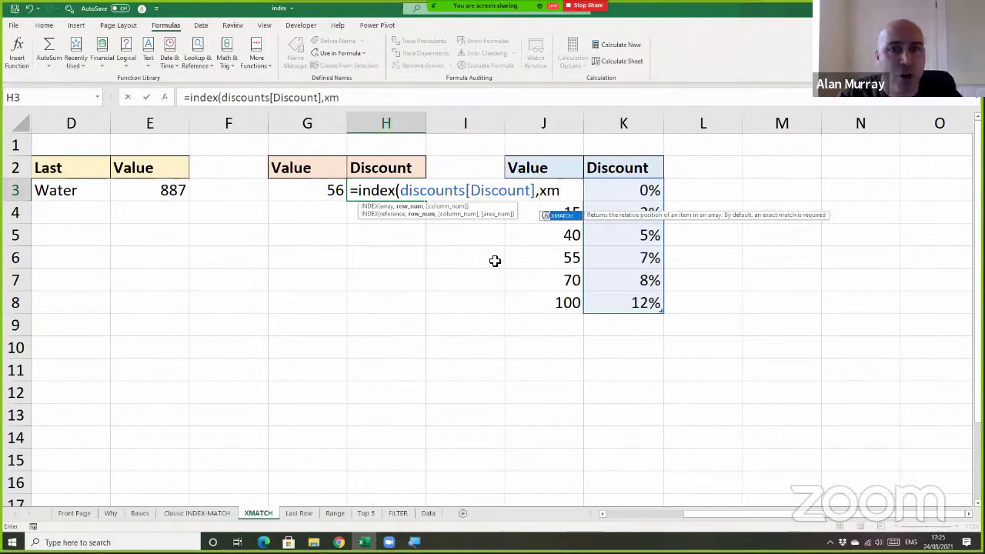
key(Tab)
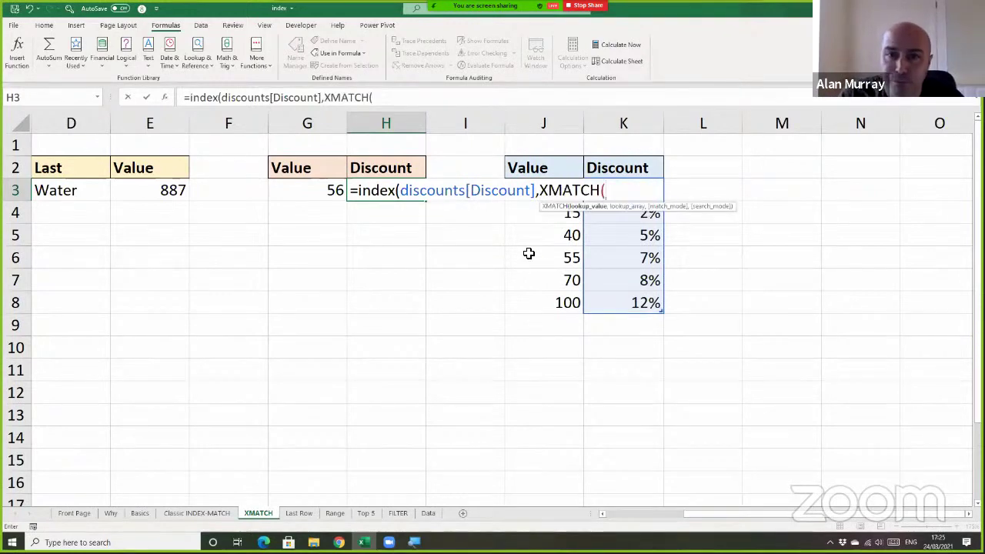
click(314, 194)
text(,)
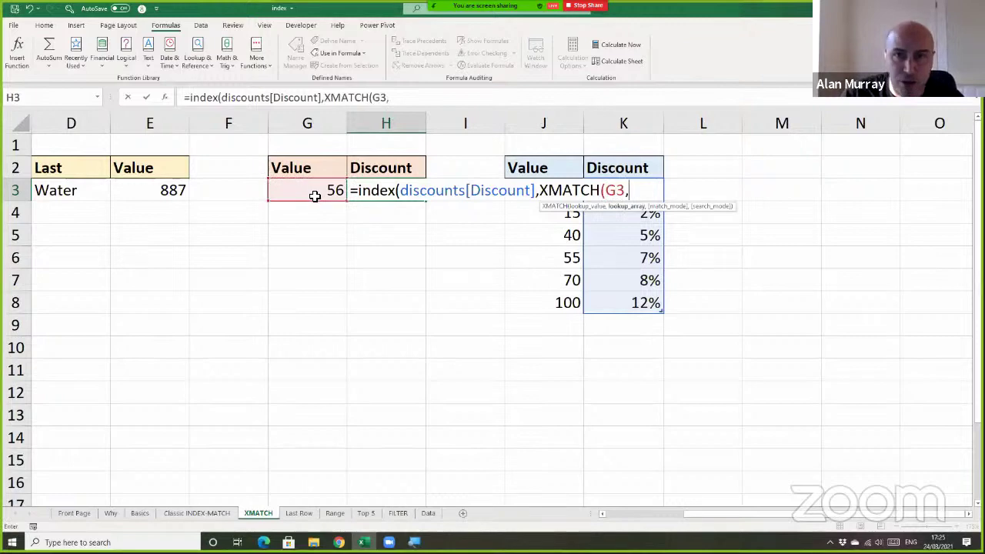
Set XMATCH's lookup array to discounts[Value], with match mode -1 for exact match or next smaller item.
click(556, 162)
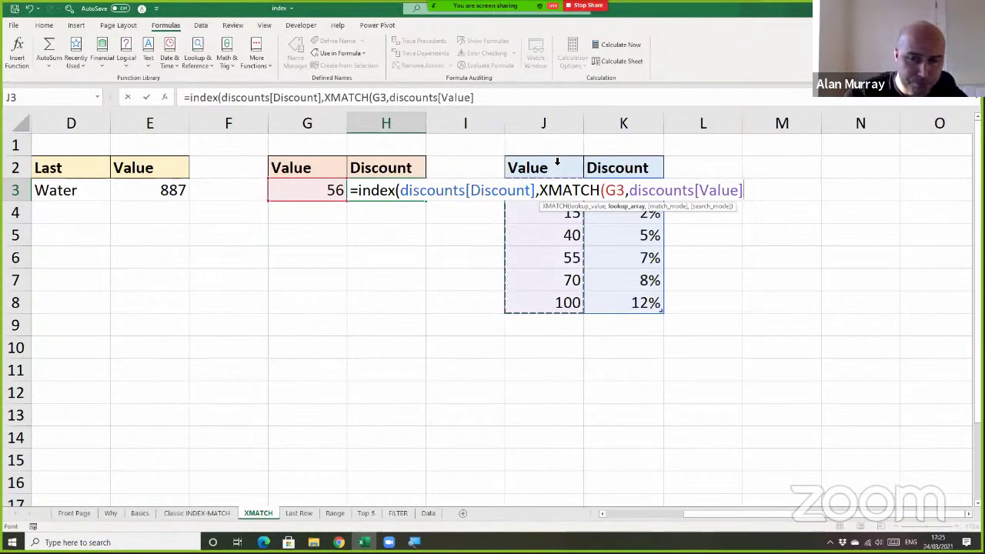
text(,)
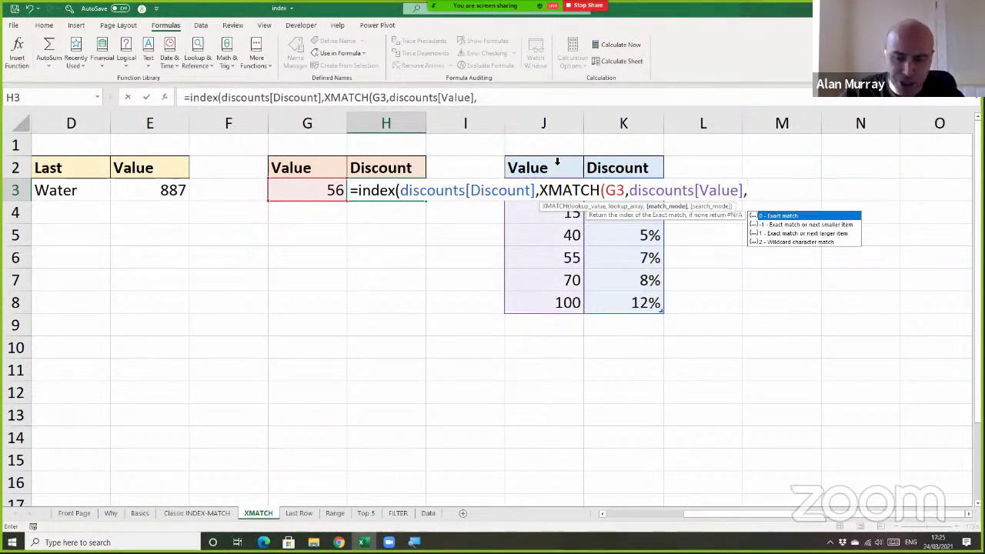
key(ctrl+1)
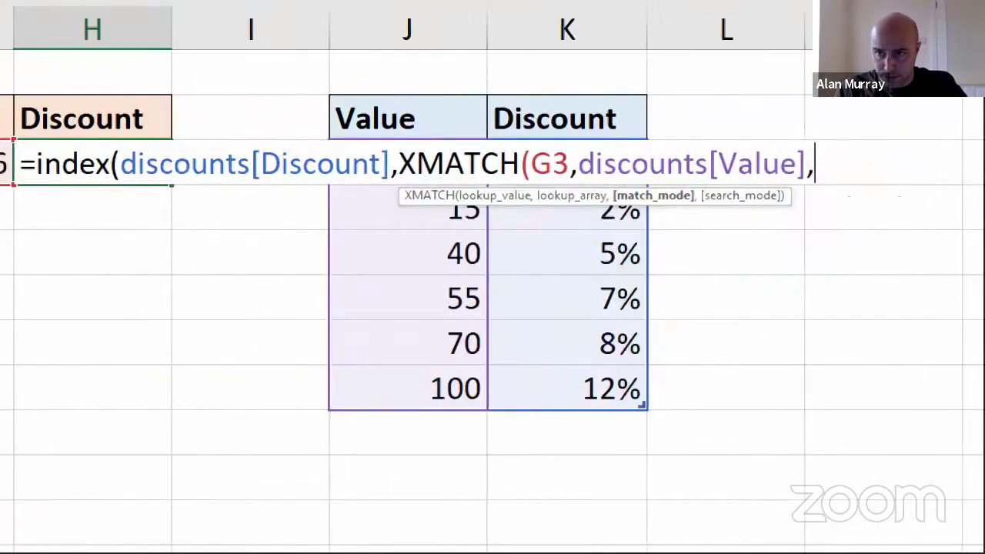
key(BackSpace)
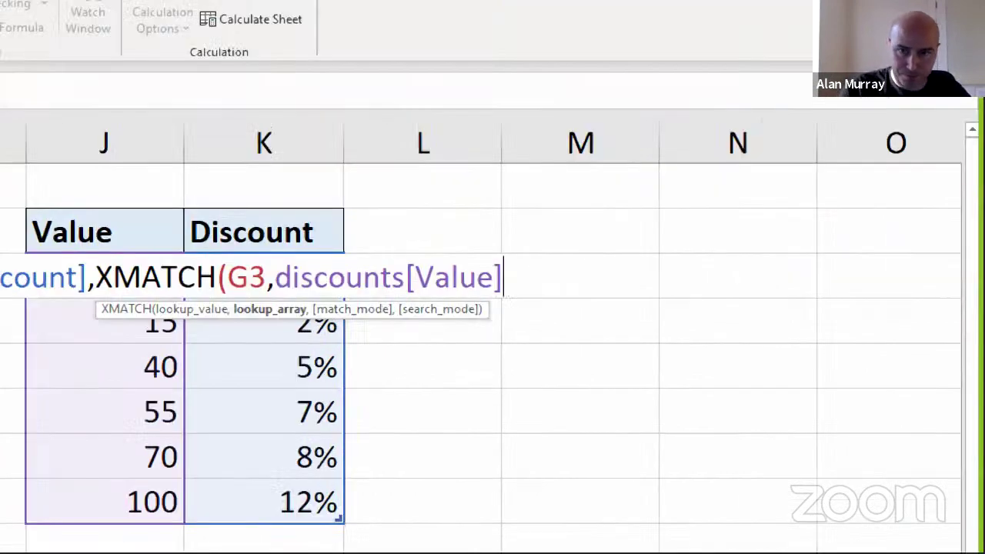
text(,)
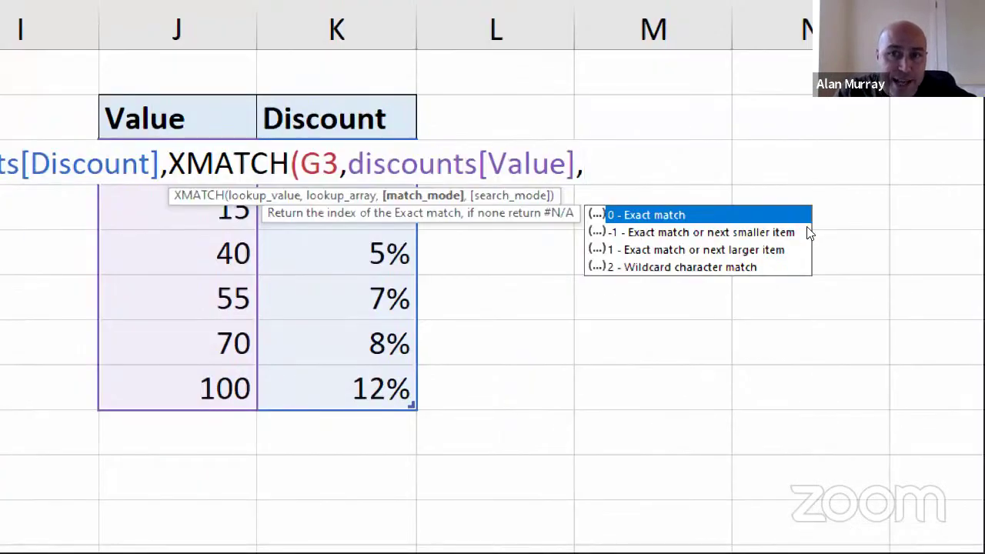
click(808, 231)
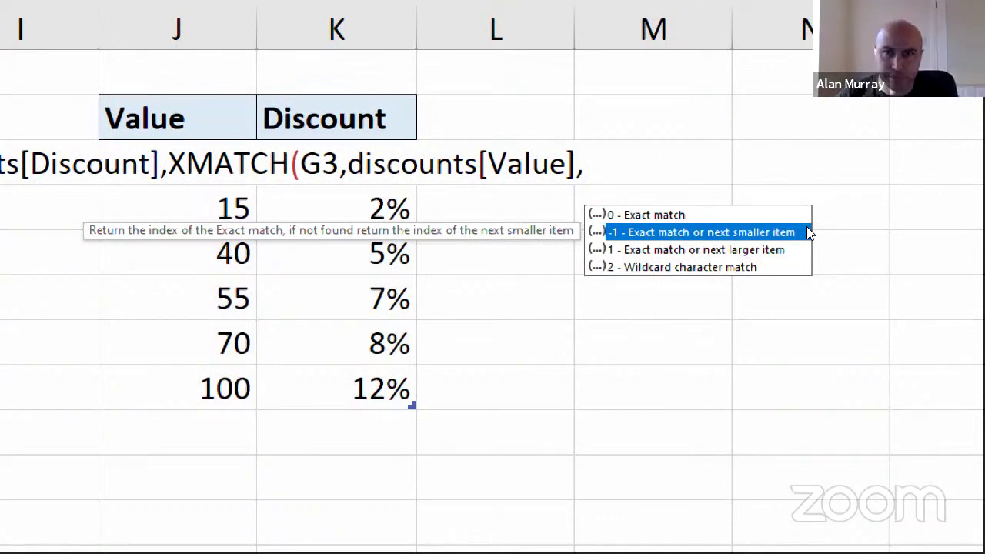
double_click(807, 230)
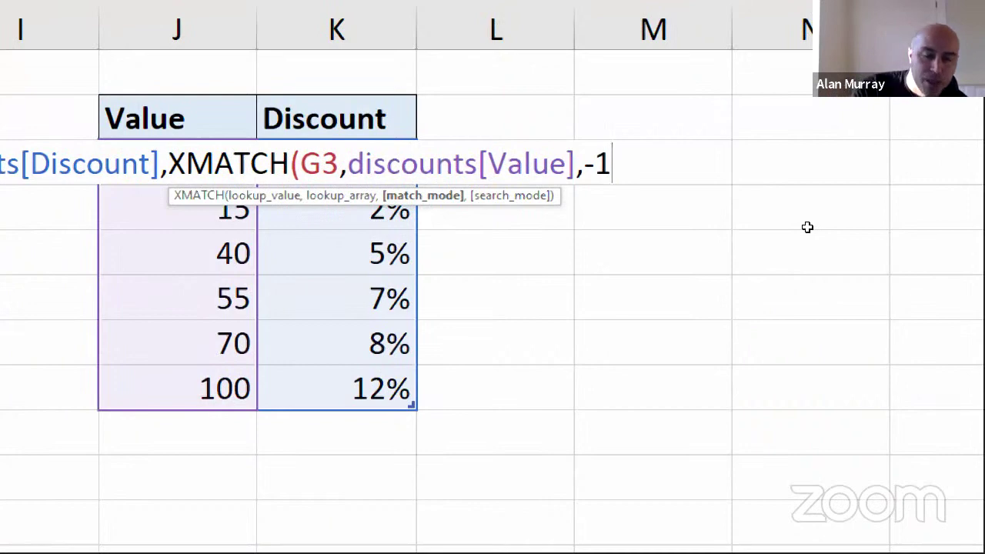
Review XMATCH's search mode options, leave that argument out, then close both functions and enter the H3 formula.
text(,)
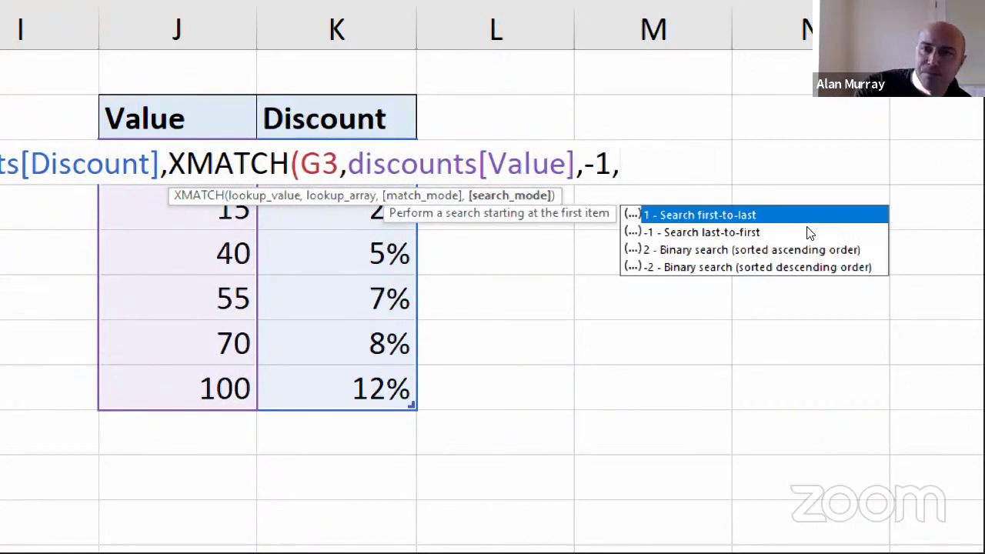
key(BackSpace)
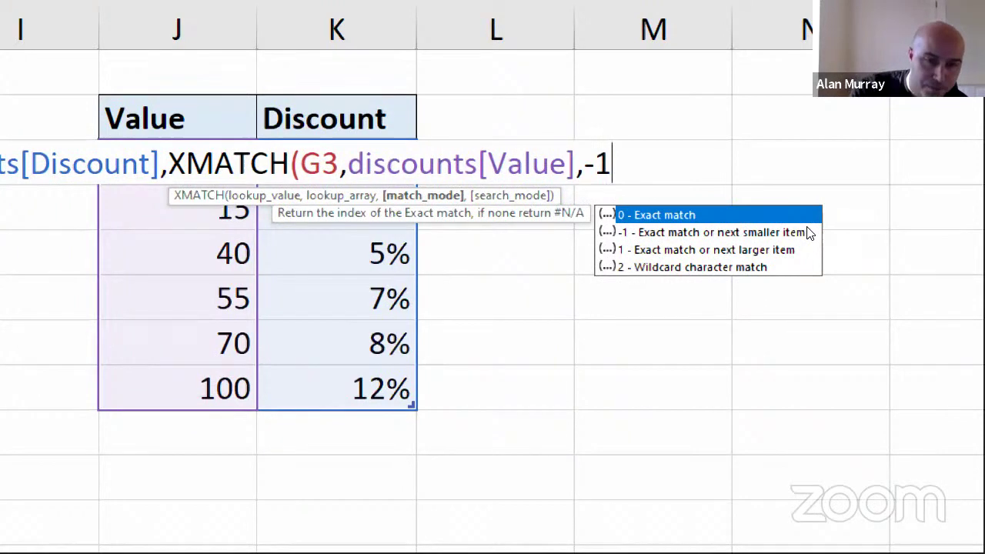
text()))
key(Return)
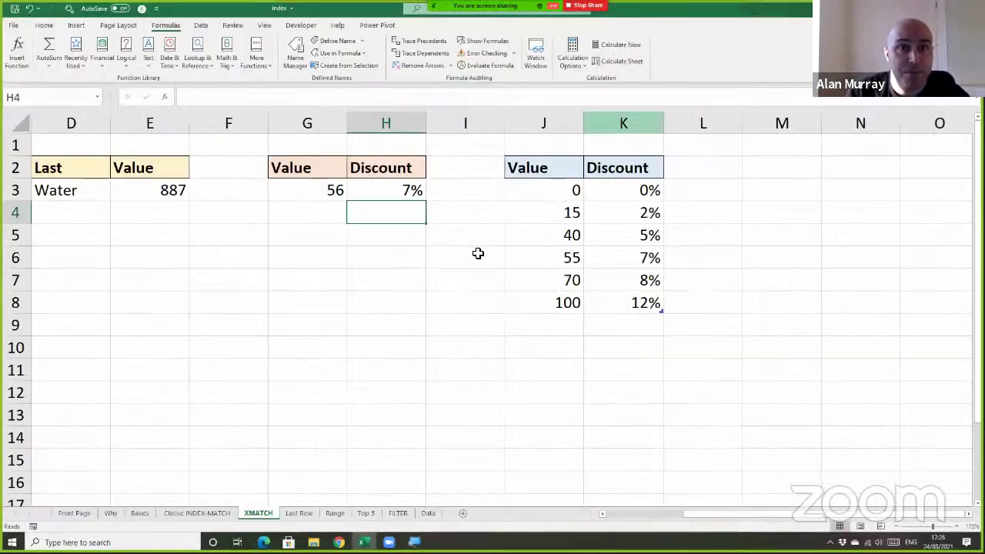
Test the discount lookup by setting the value in G3 to 45.
click(414, 193)
click(316, 195)
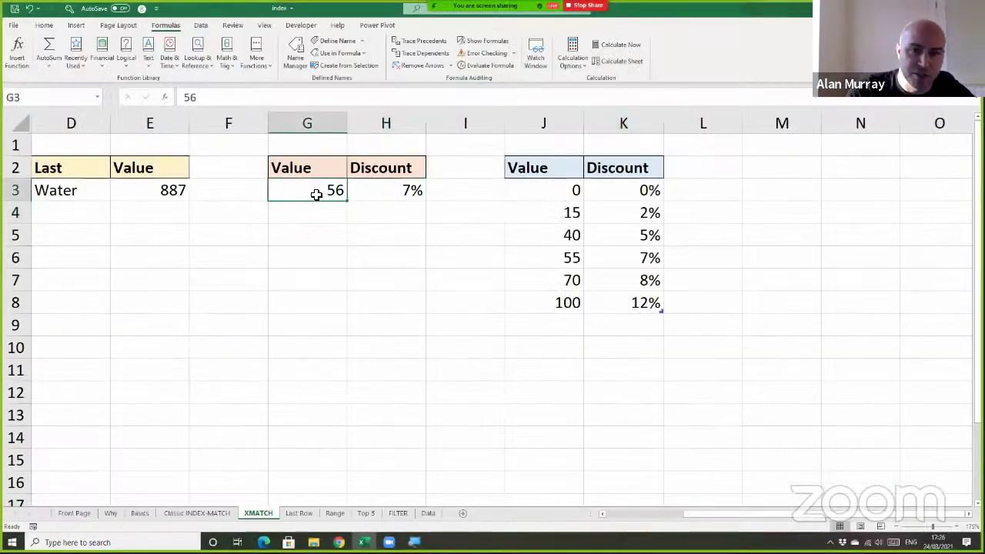
text(45)
key(Return)
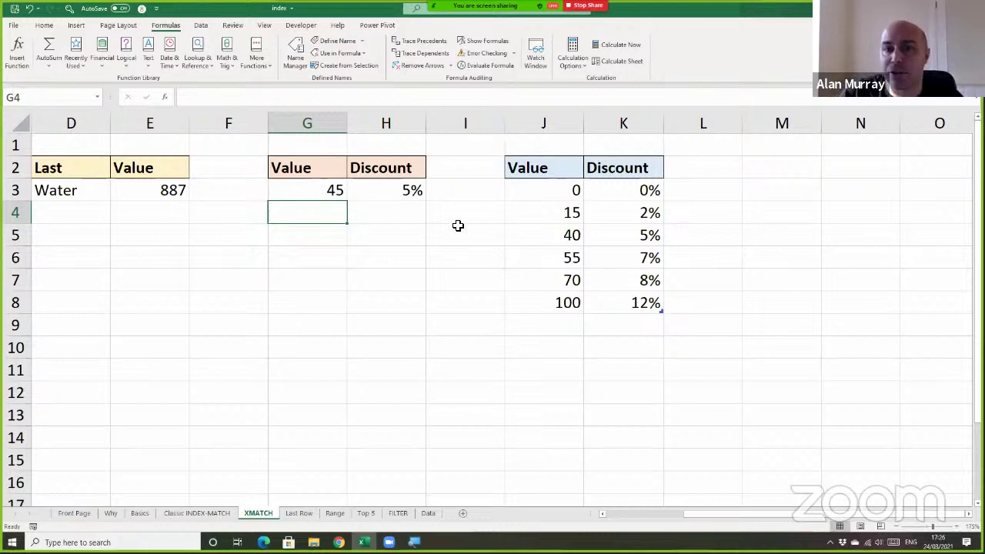
Examine the order of the discount table's Value column and compare the H3 result with the row for 40.
drag(549, 188, 544, 305)
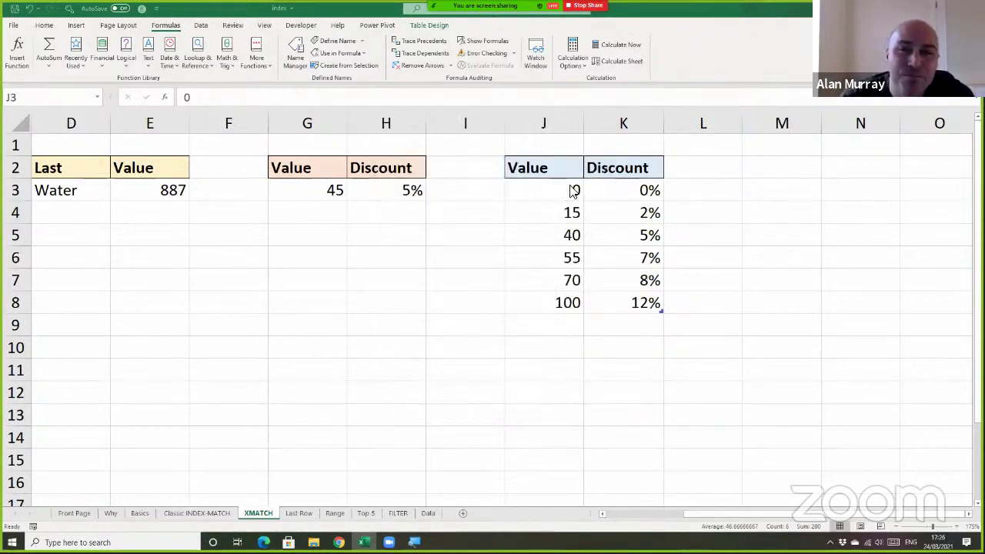
key(ctrl+shift+Down)
click(546, 266)
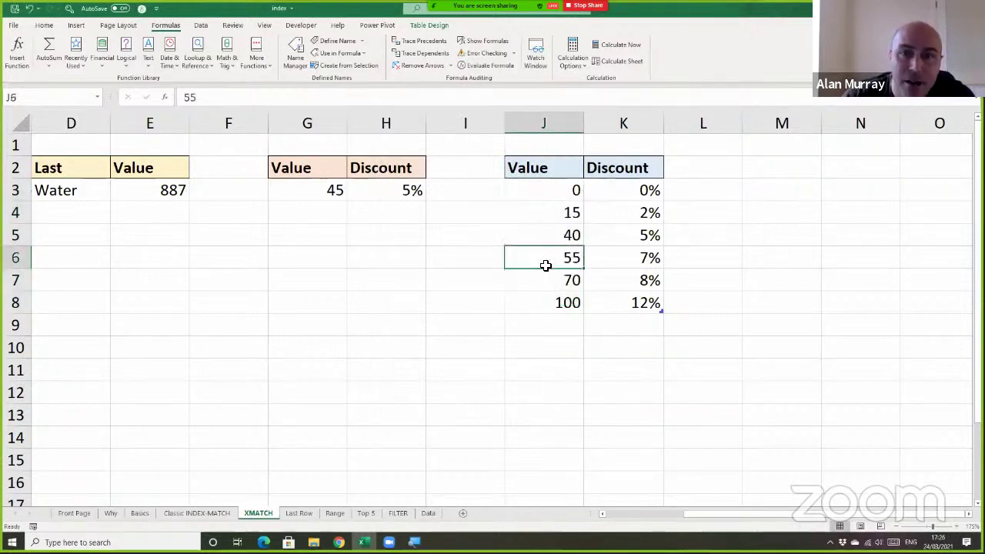
click(556, 235)
shift+click(599, 236)
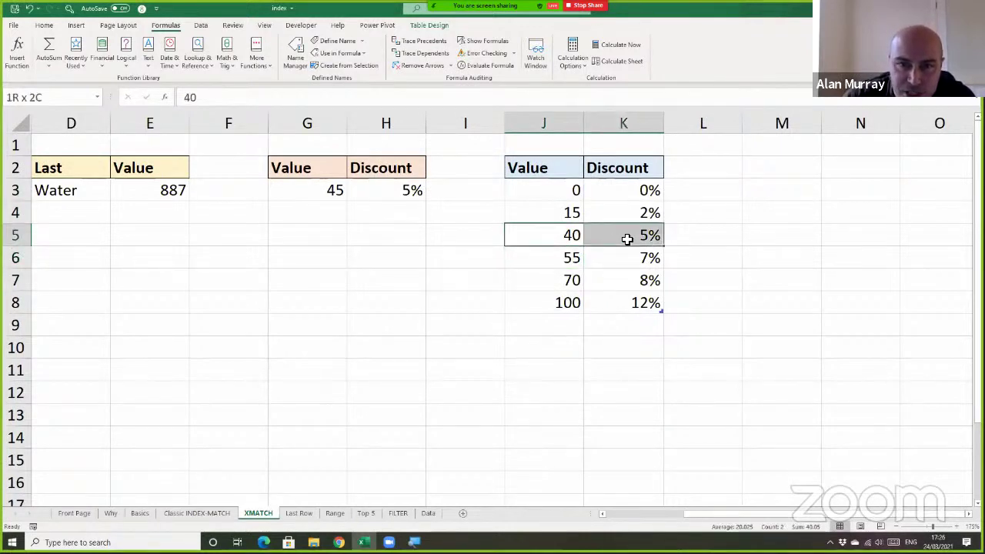
Move the discount table's 40 row between the 70 and 100 rows and check the H3 lookup against the unsorted table.
drag(607, 251, 608, 288)
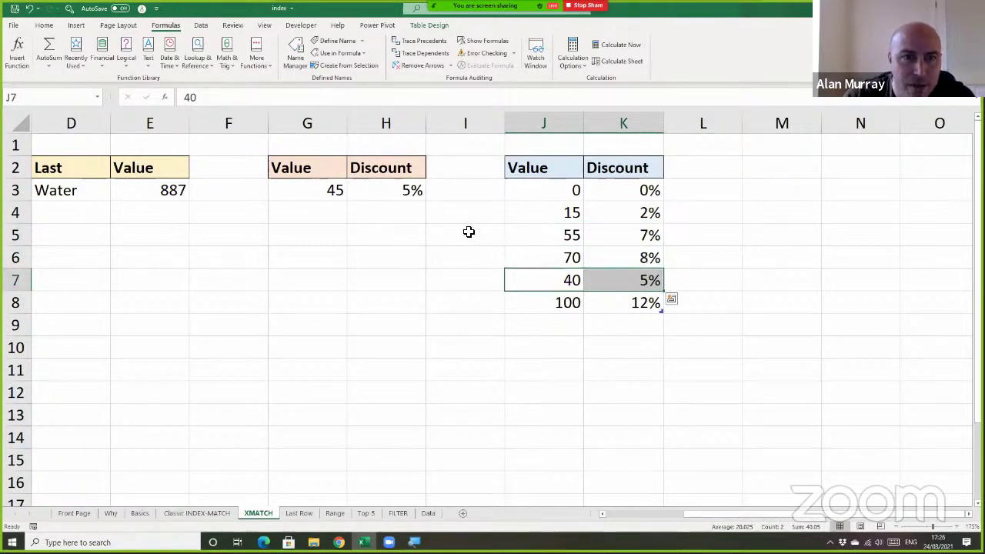
drag(334, 192, 399, 194)
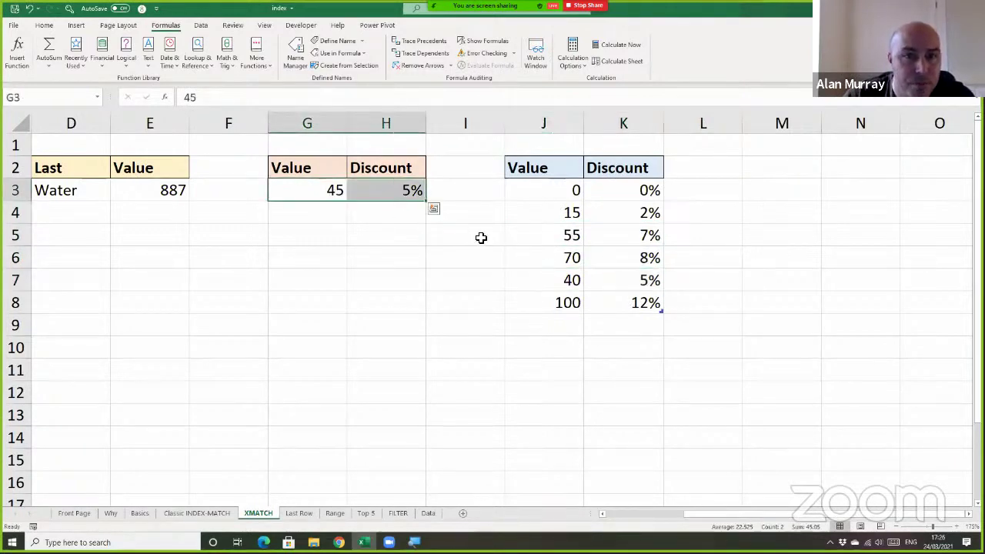
drag(572, 279, 634, 233)
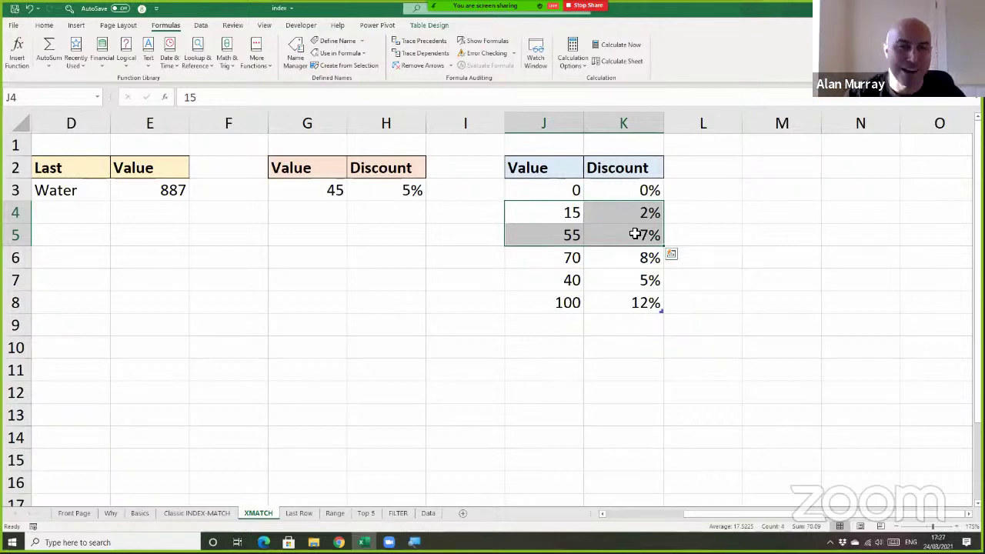
click(679, 282)
drag(689, 513, 592, 521)
click(416, 297)
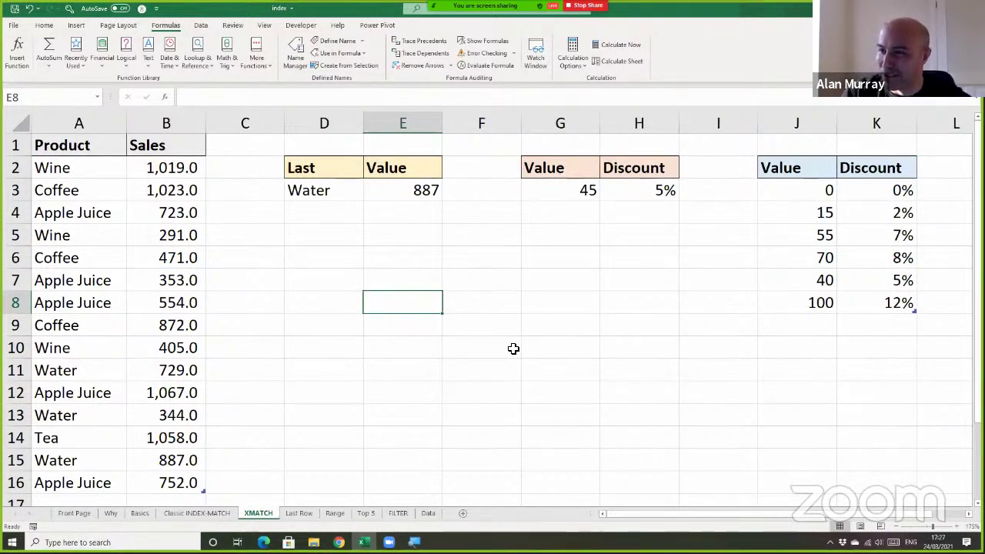
scroll(508, 350, down, 4)
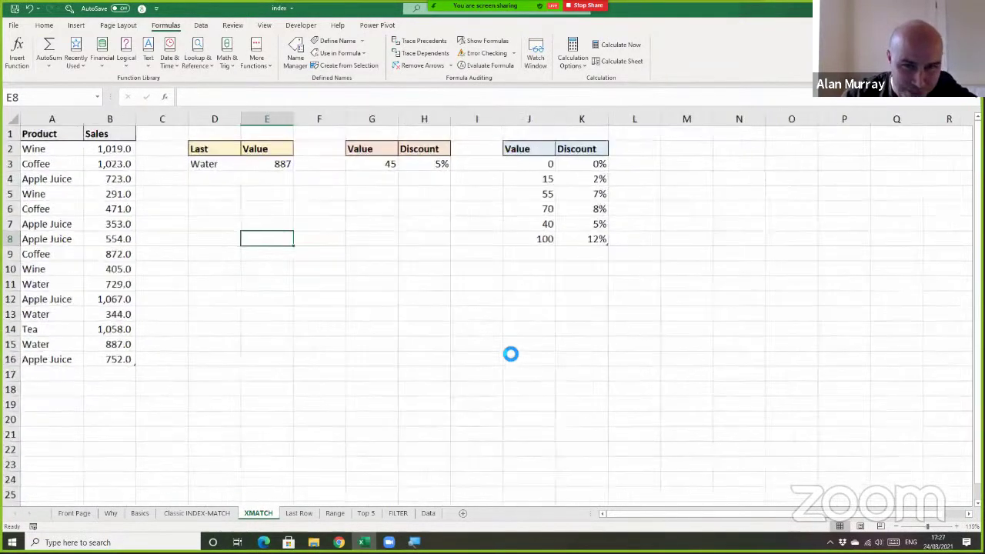
click(510, 353)
click(560, 298)
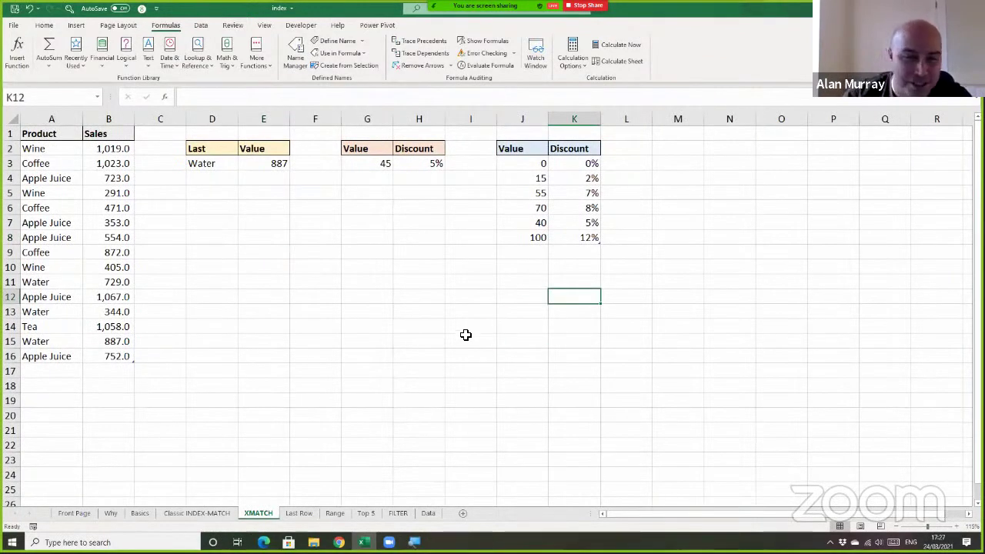
click(448, 356)
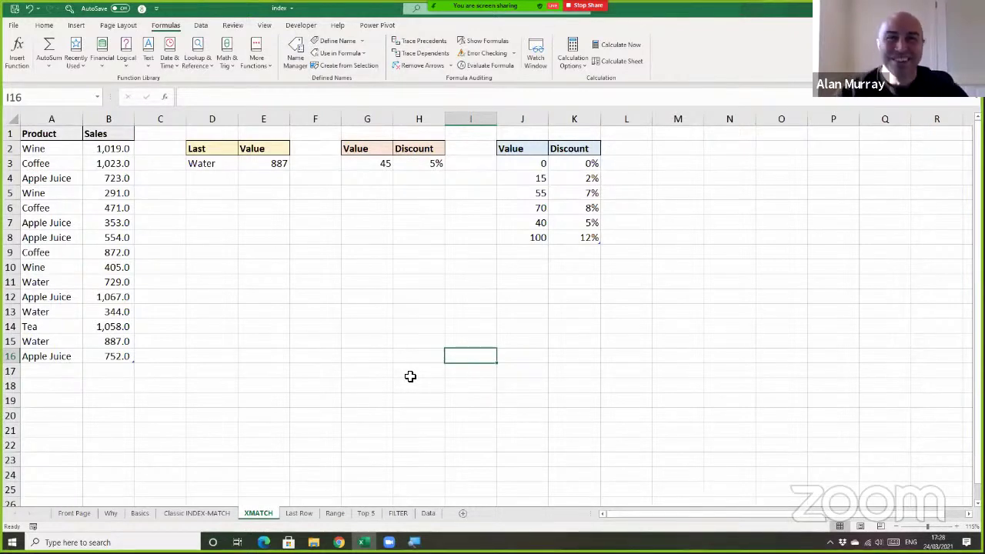
click(424, 294)
click(363, 223)
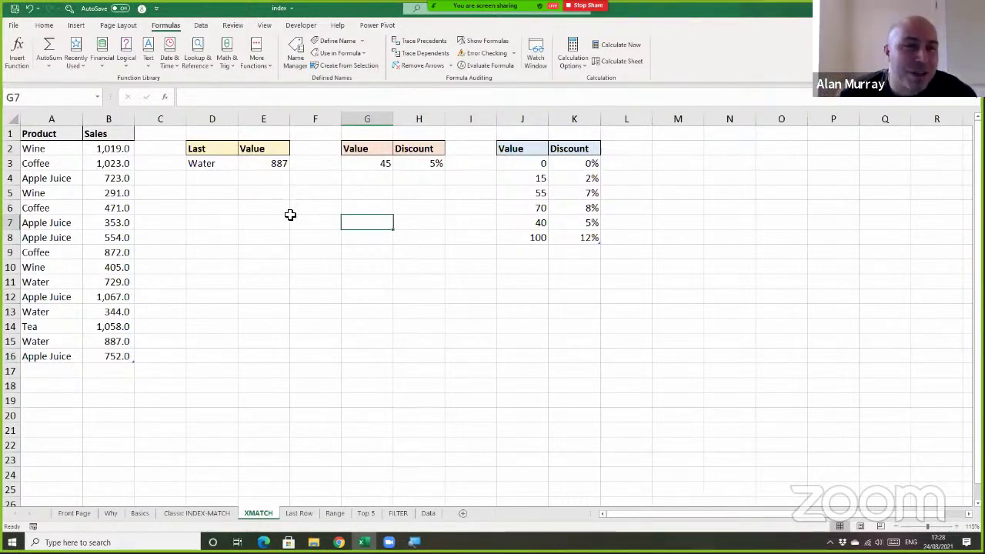
click(318, 244)
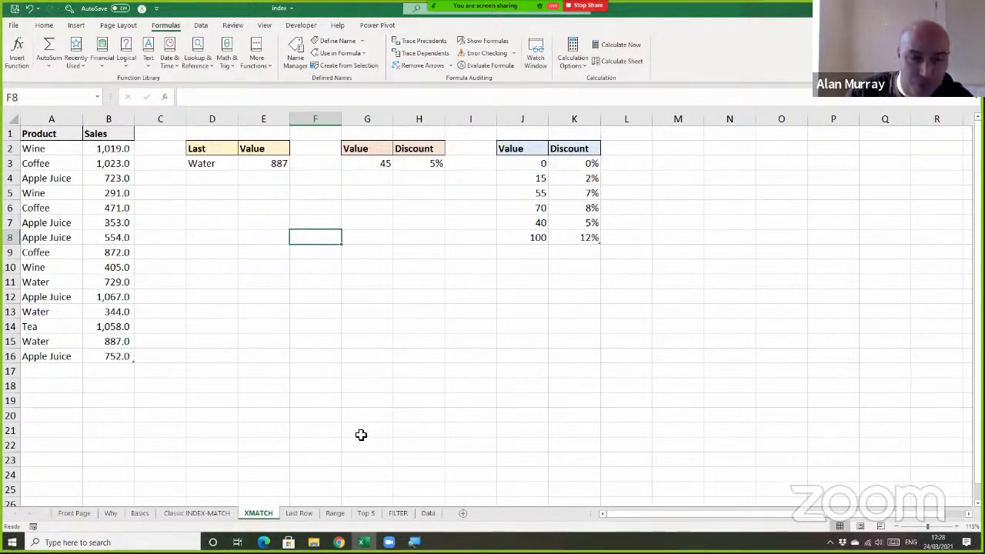
Review the note on the Why sheet about thinking relative or dynamic rather than absolute.
click(302, 513)
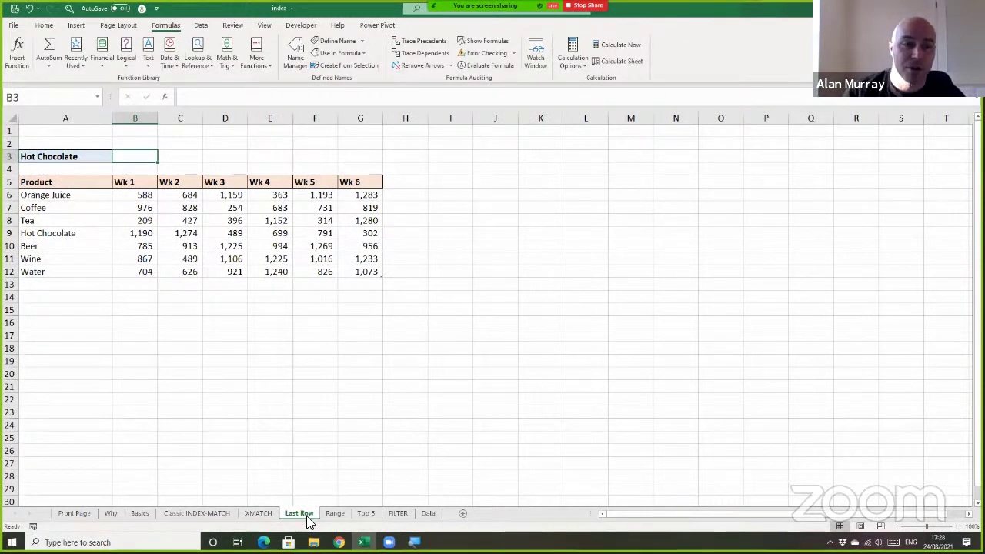
click(110, 513)
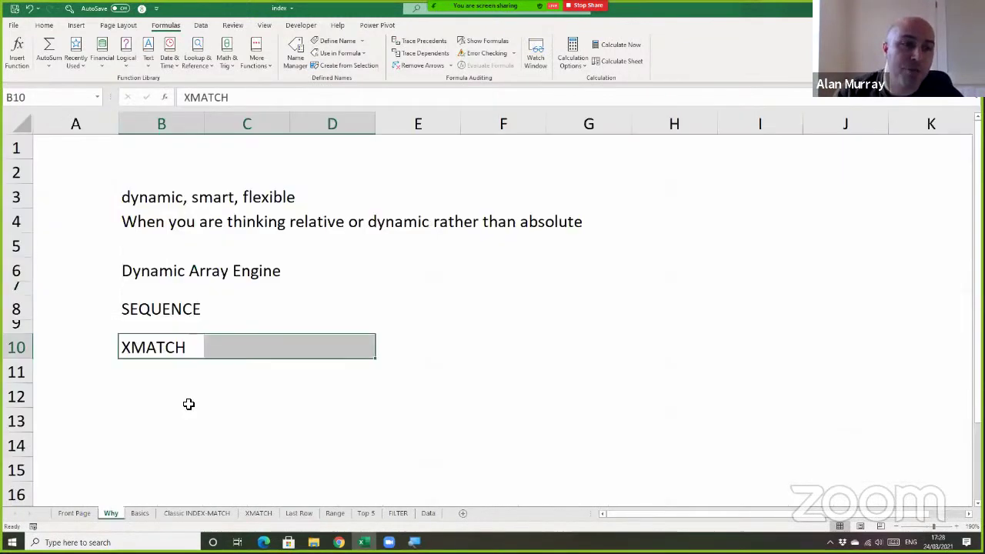
click(294, 290)
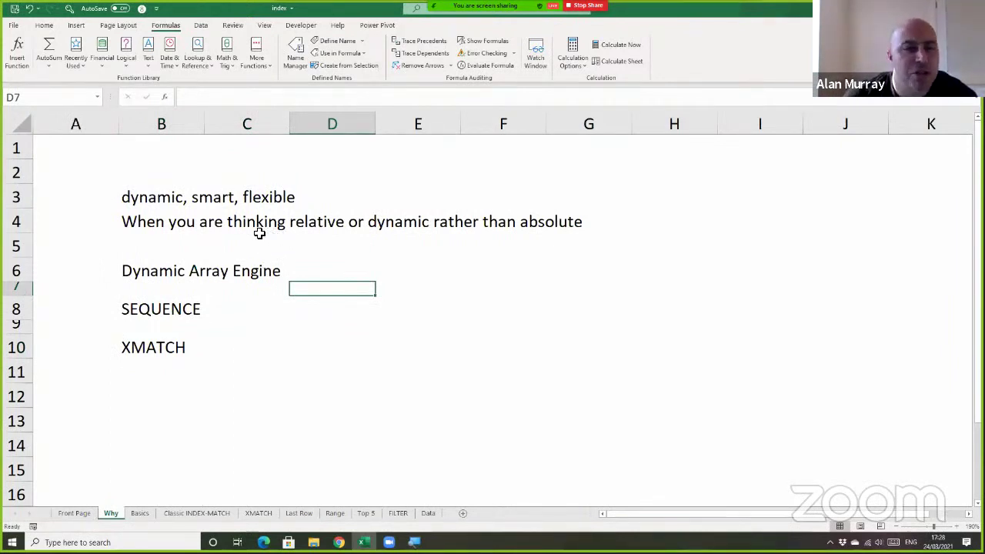
click(194, 218)
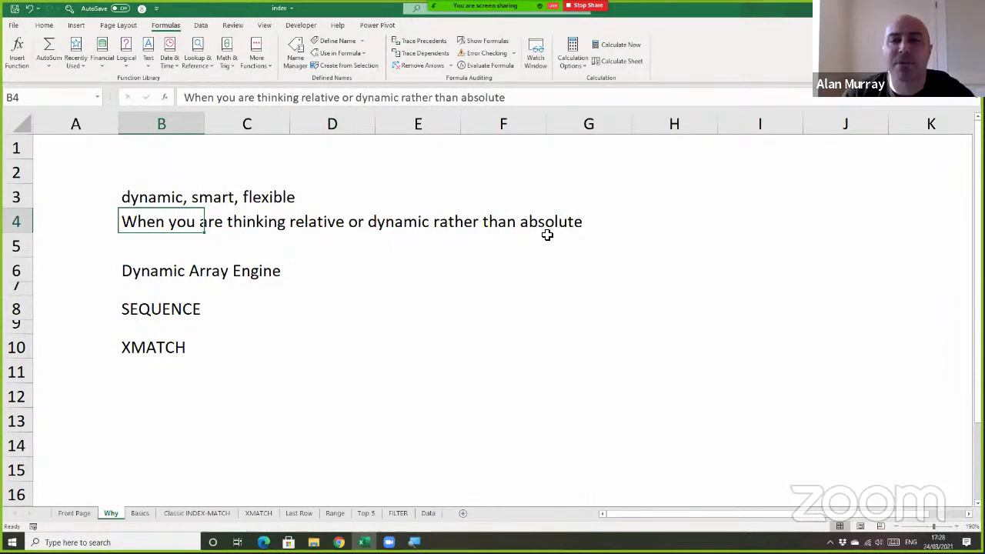
Review the XLOOKUP function's arguments in cell F7 of the Why sheet, then discard the formula.
click(533, 292)
text(=xl)
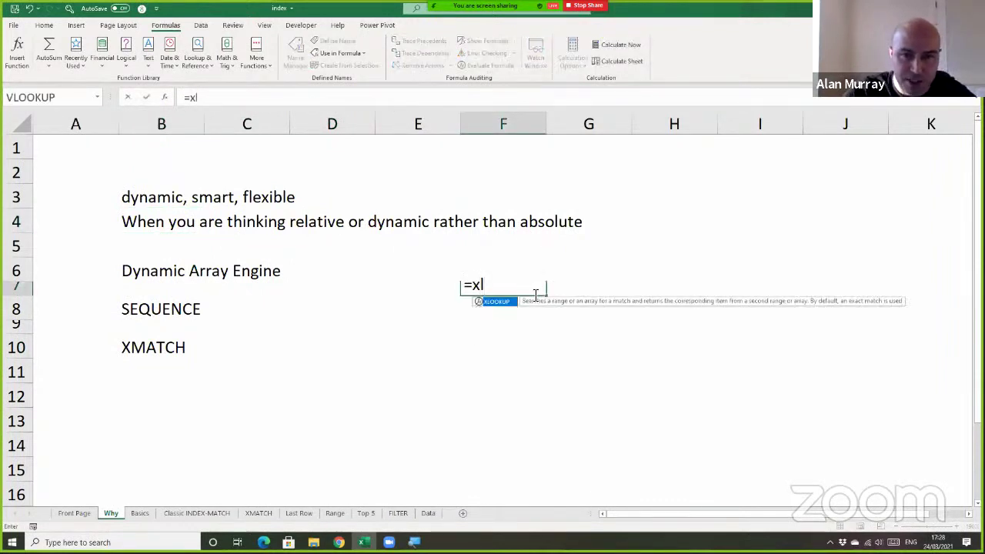
key(Tab)
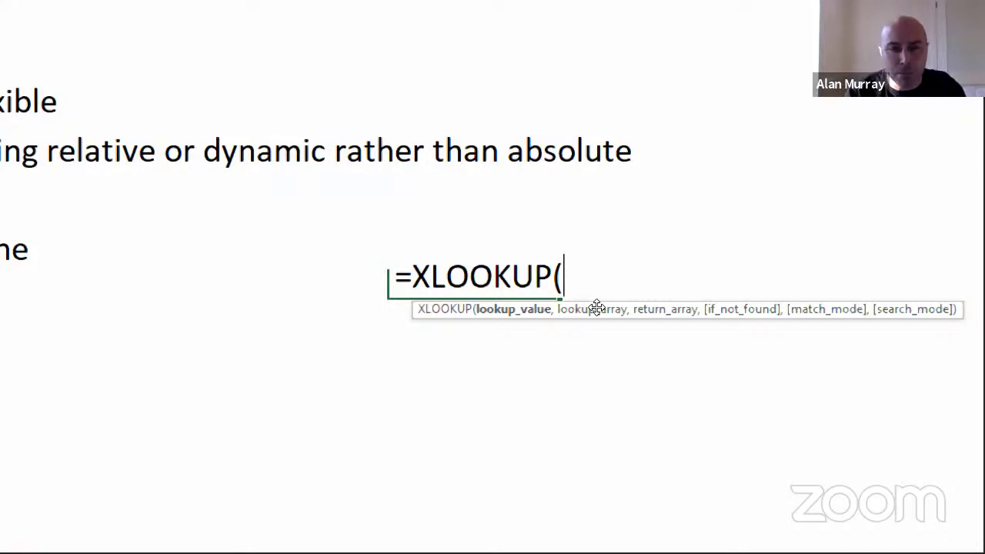
key(Escape)
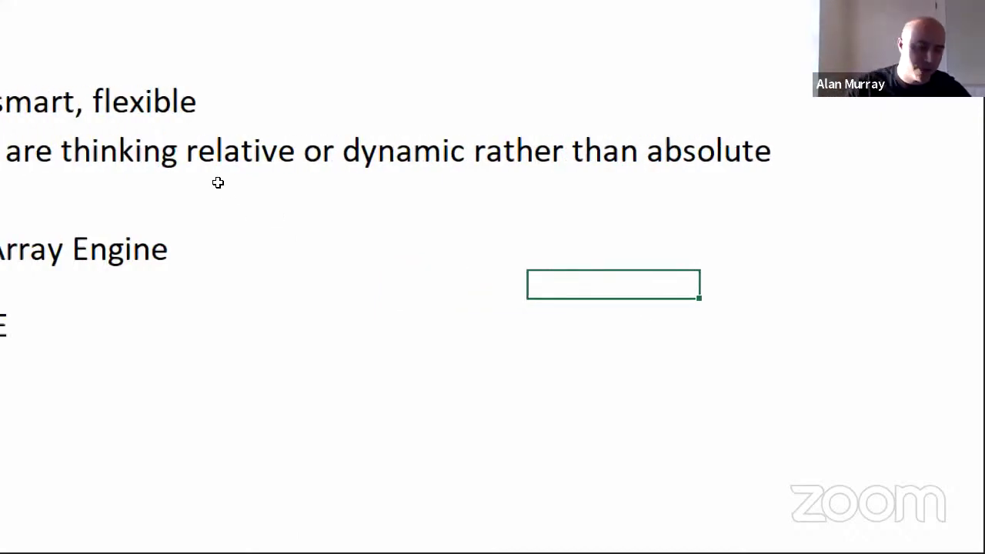
key(super+minus)
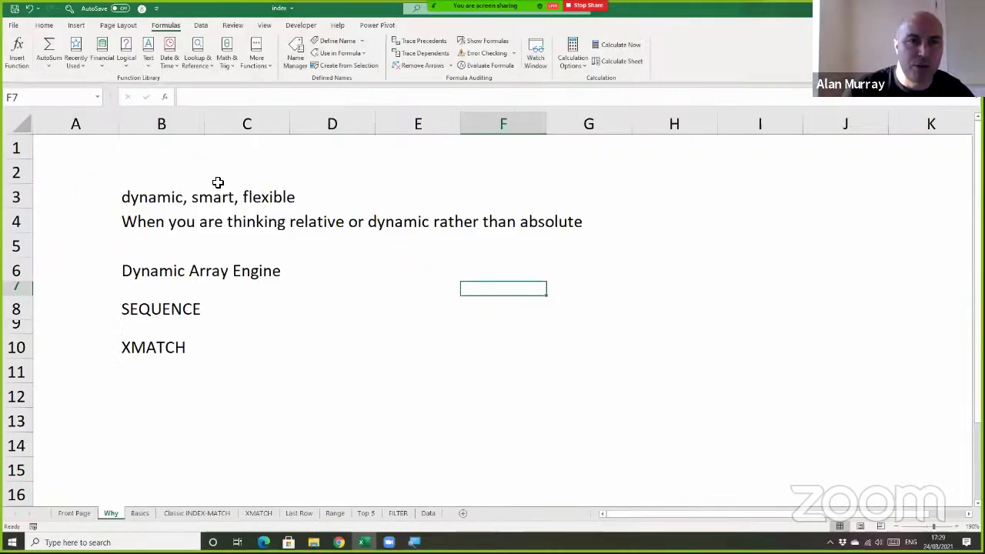
Open the Last Row sheet and look over the product table's rows and weekly columns.
click(299, 514)
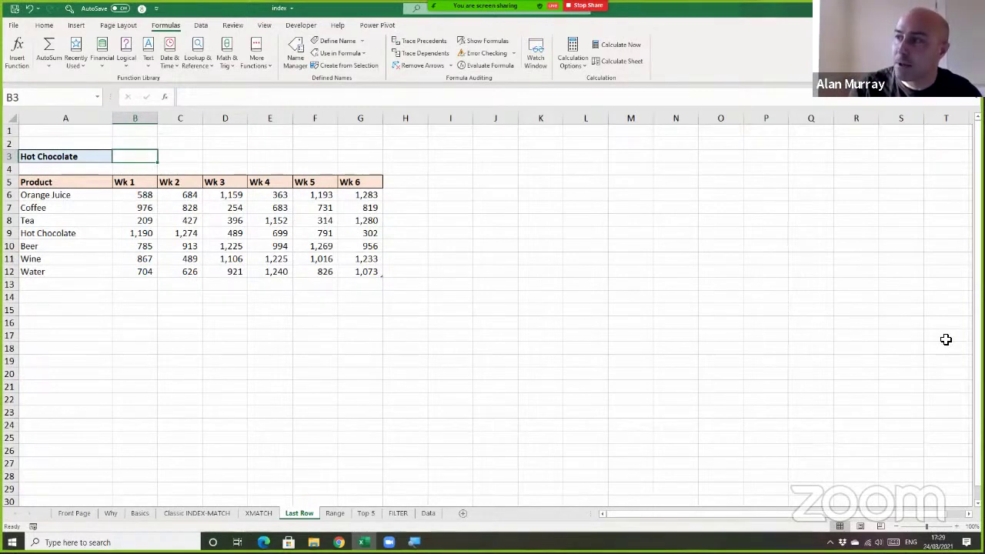
click(147, 146)
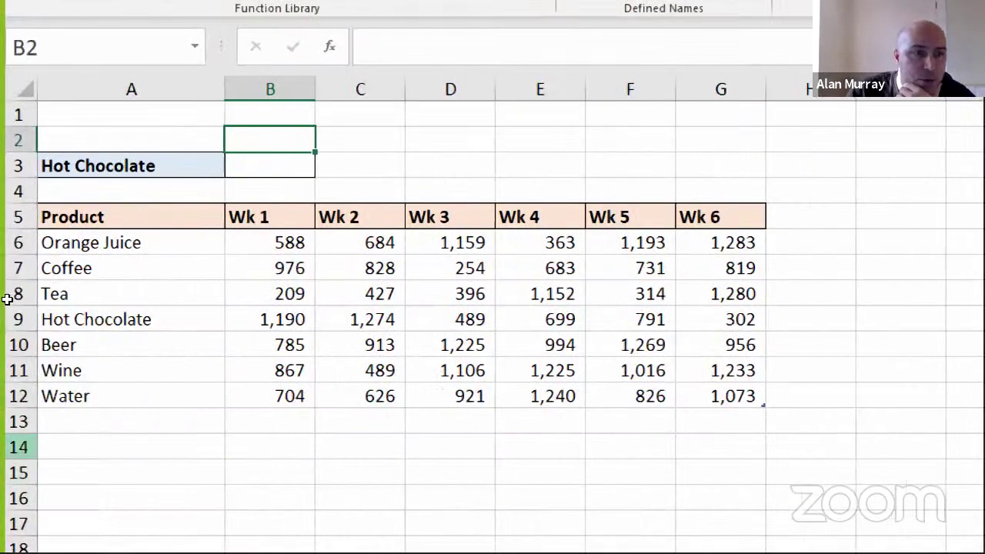
key(Down)
key(Down)
key(Down)
key(Down)
key(Down)
key(Down)
key(Down)
key(Down)
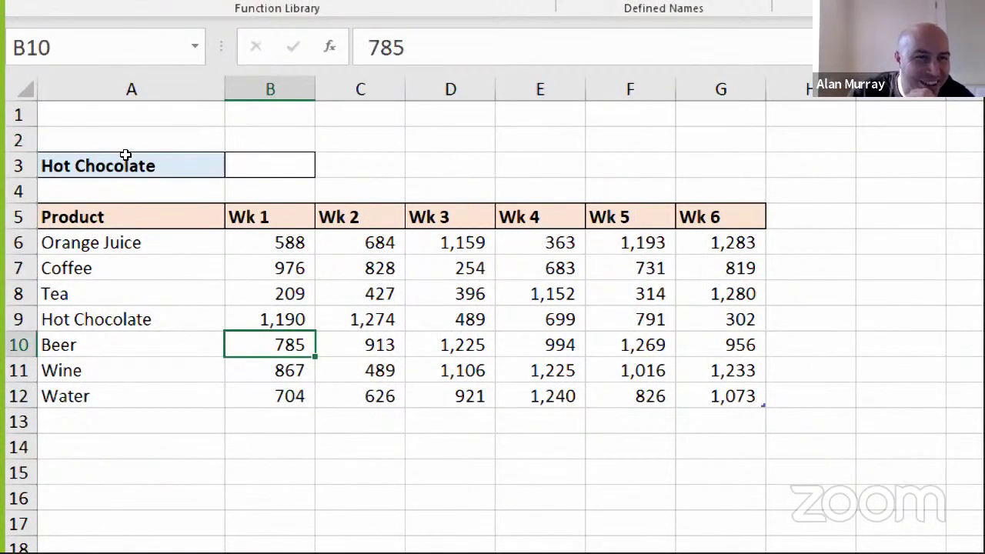
key(Up)
key(Up)
key(Up)
key(Up)
key(Up)
key(Up)
key(Up)
Check the product choice in A3's drop-down list, keeping Hot Chocolate.
click(100, 159)
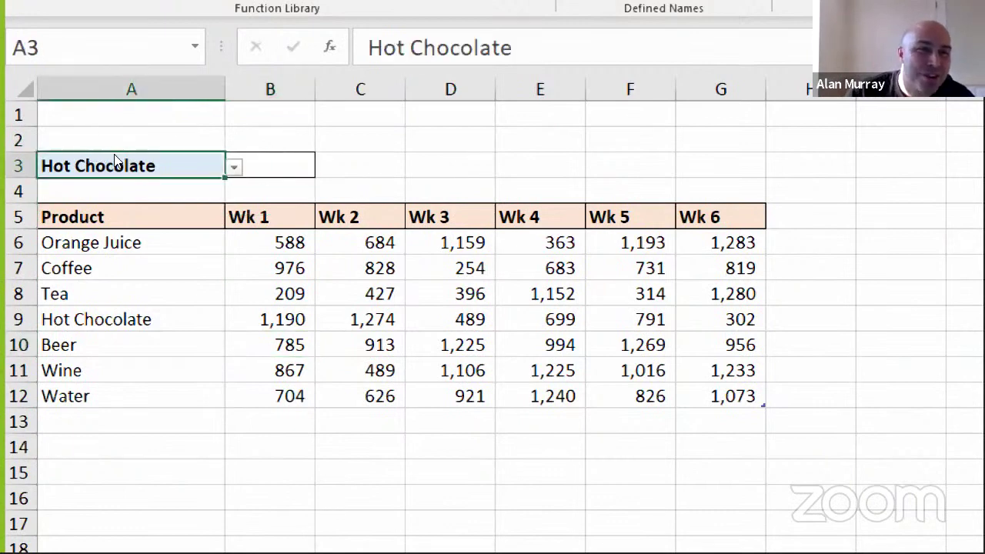
key(alt+Down)
key(Return)
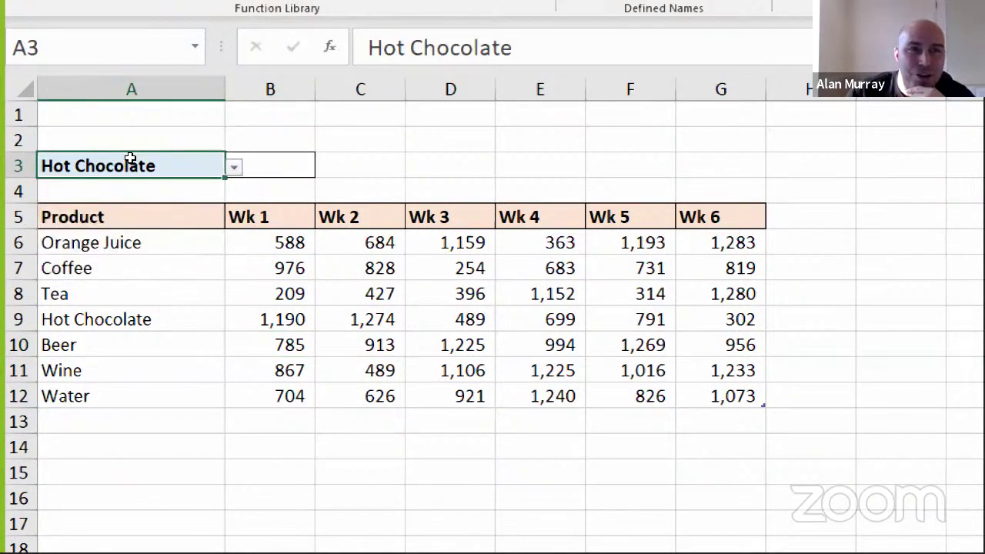
key(Right)
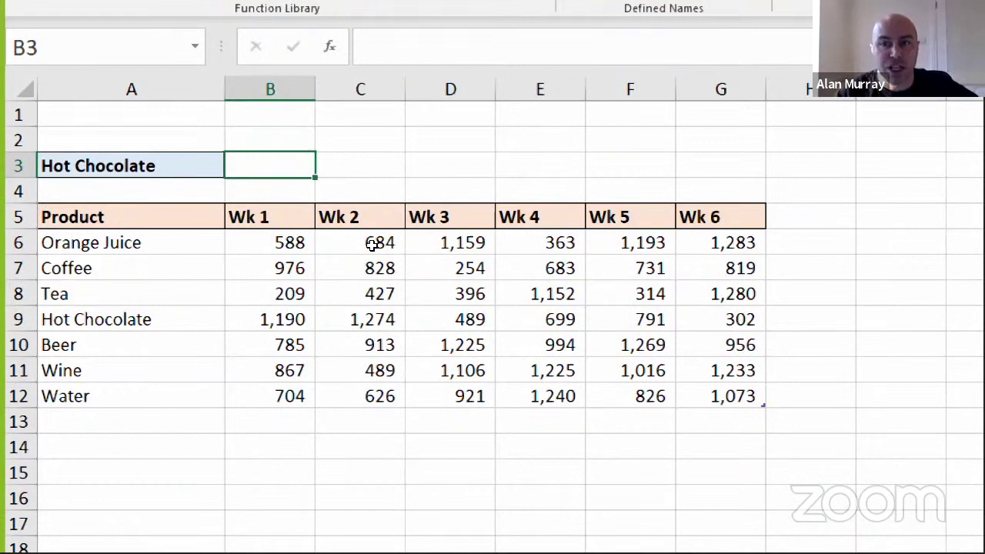
Examine the product table's last column, Wk 6, from its header down to the Water row.
key(ctrl+Down)
key(ctrl+Right)
key(shift+Down)
key(shift+Down)
key(shift+Down)
key(shift+Down)
key(shift+Down)
key(shift+Down)
key(shift+Down)
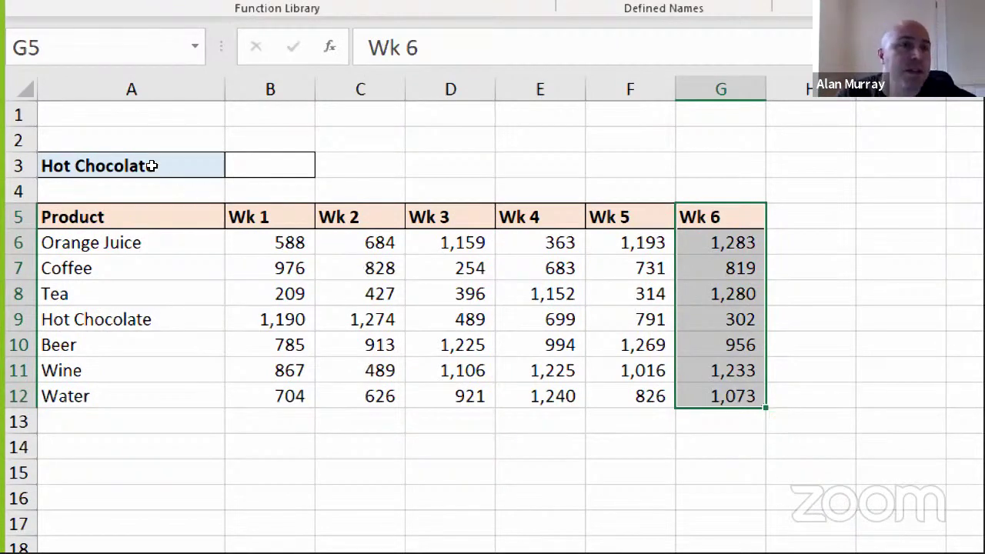
Start an INDEX formula in B3 with the Wk 1 to Wk 6 values of the LastRow table as the array.
key(ctrl+Left)
key(ctrl+Up)
key(Right)
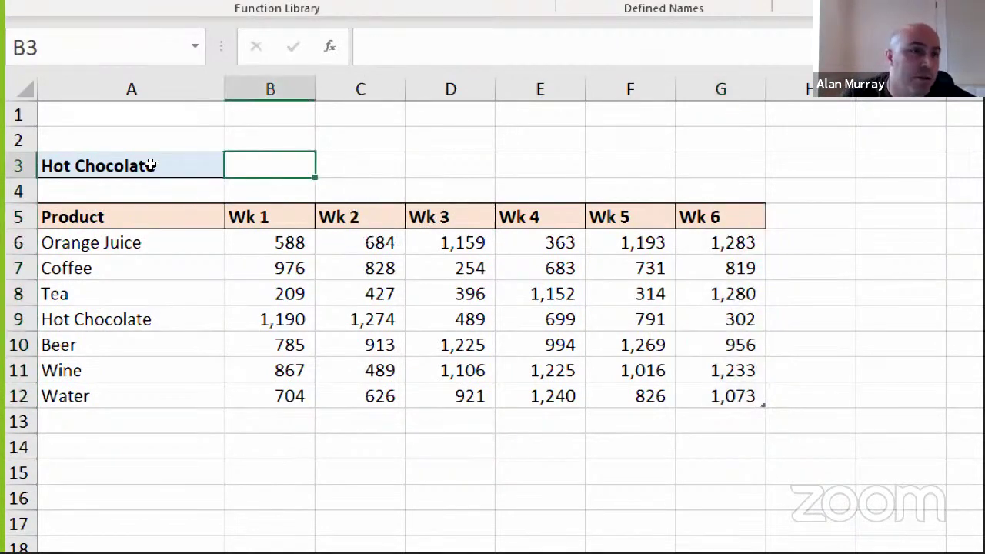
key(F2)
text(=index()
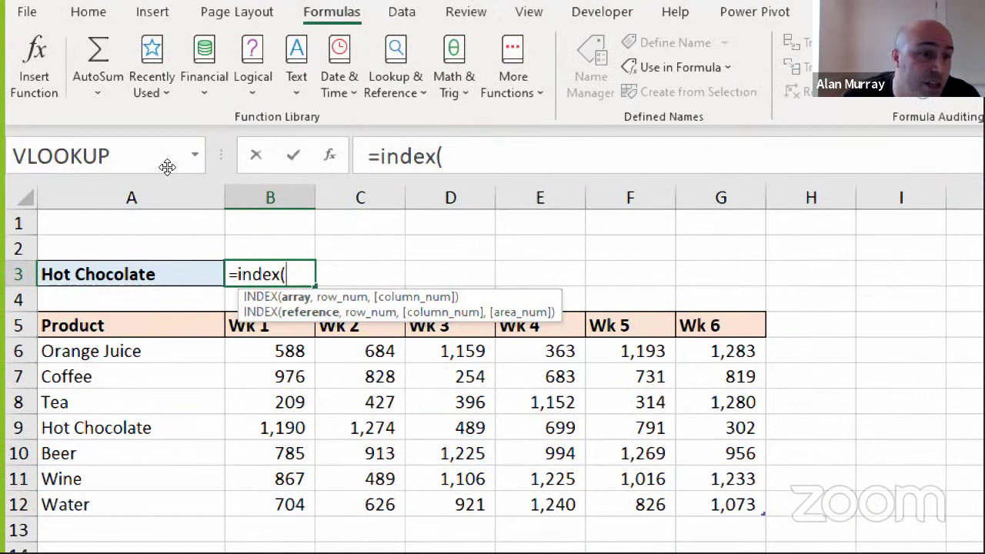
drag(269, 350, 723, 505)
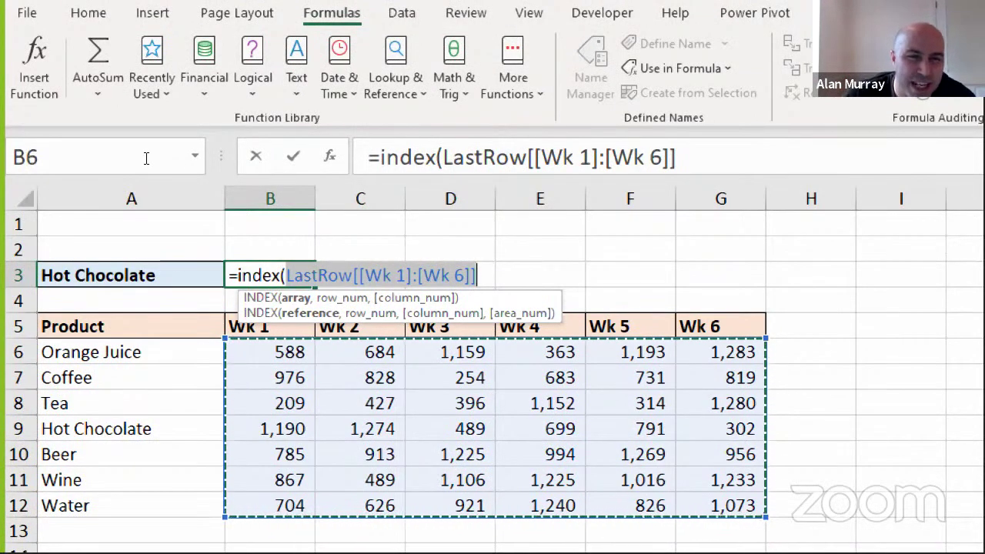
Shorten the INDEX array to the whole LastRow table and continue to the row number argument.
drag(287, 275, 406, 275)
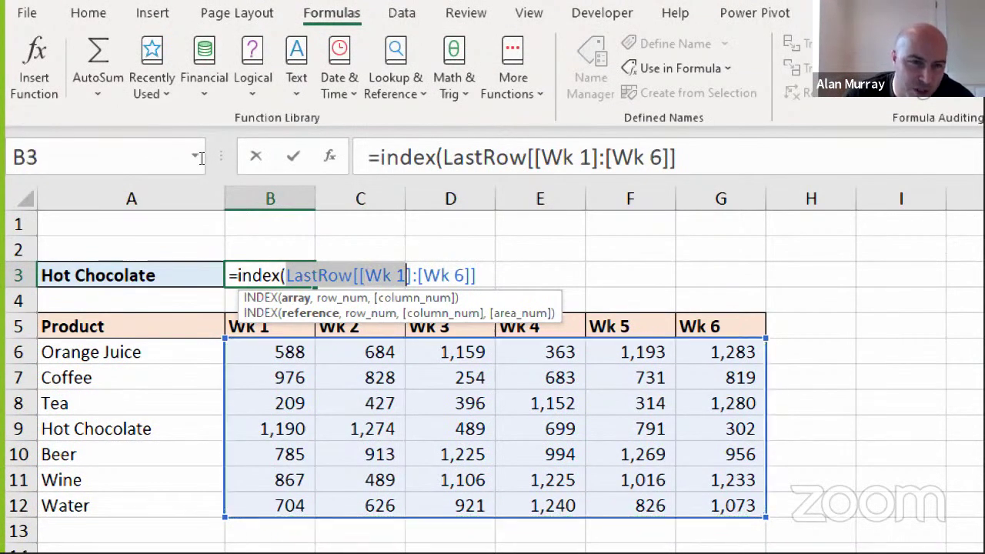
key(Left)
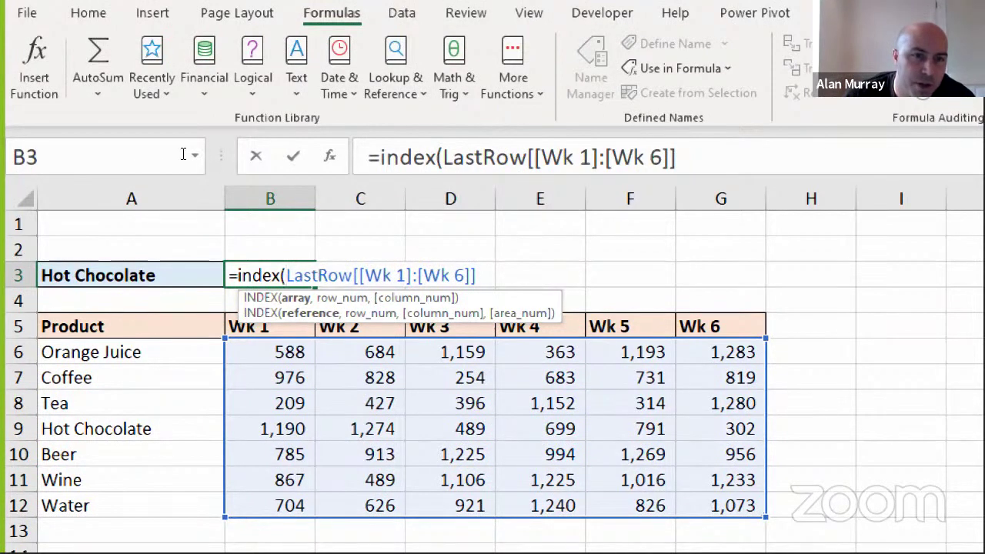
key(ctrl+Right)
key(shift+End)
key(Delete)
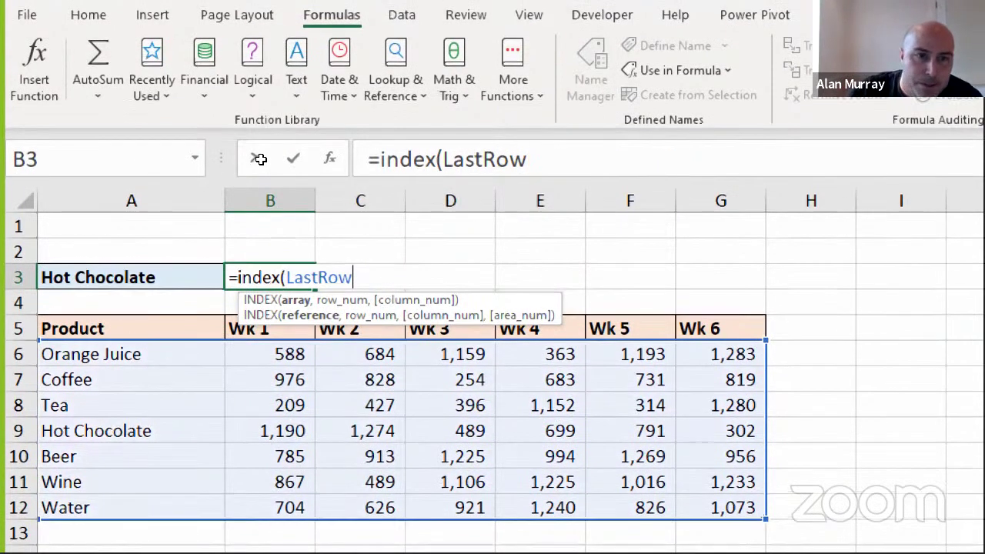
text(,)
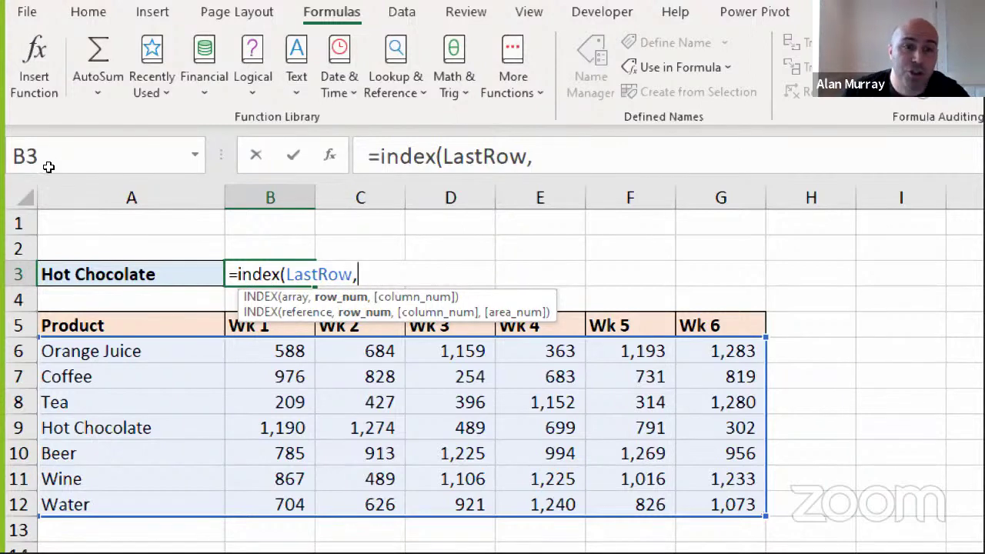
Nest a MATCH function as the row number argument of the INDEX formula in B3.
text(match)
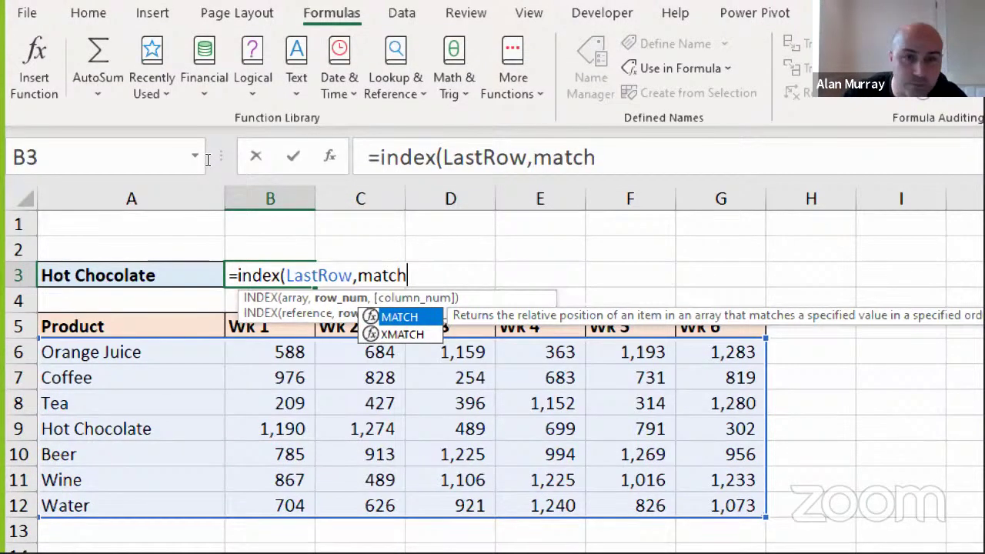
key(Tab)
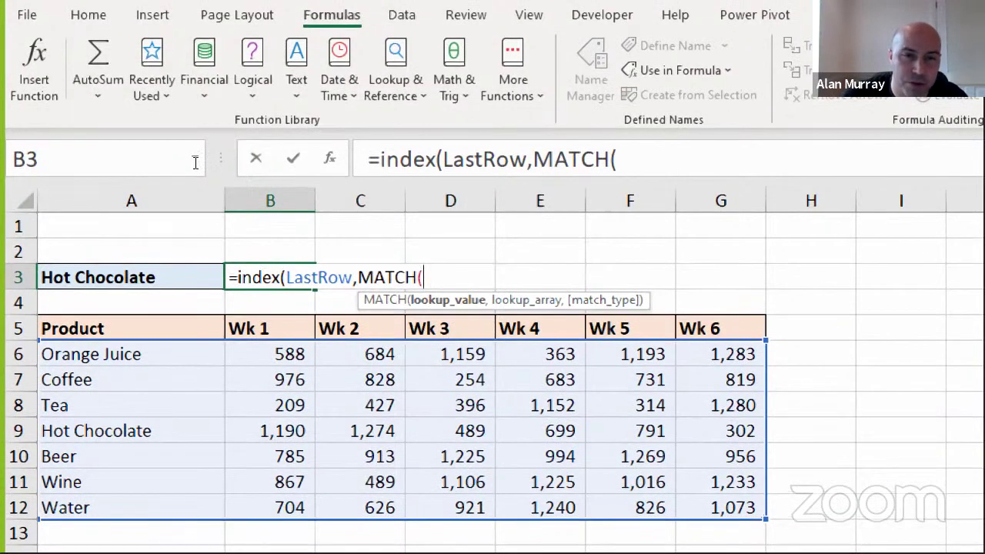
key(ctrl+Left)
key(shift+Right)
key(shift+Right)
key(shift+Right)
key(shift+Right)
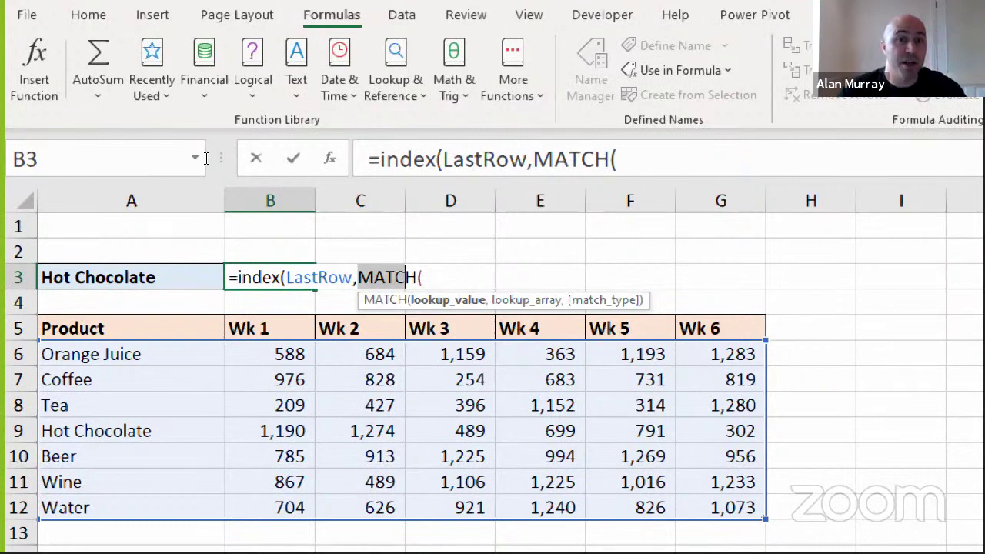
key(shift+Right)
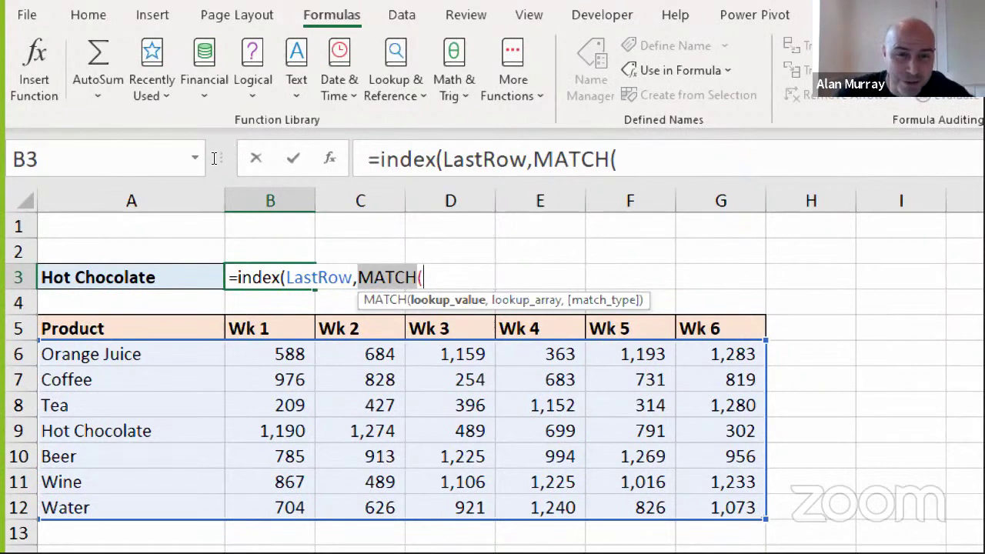
key(Right)
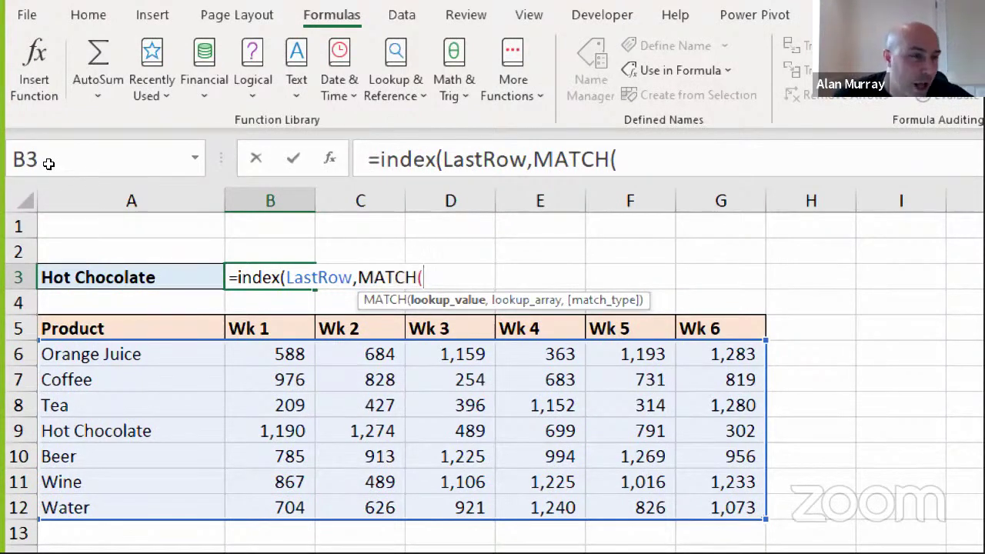
Have MATCH look up A3 in LastRow[Product] with exact match 0, and continue to INDEX's column number argument.
key(Left)
text(,)
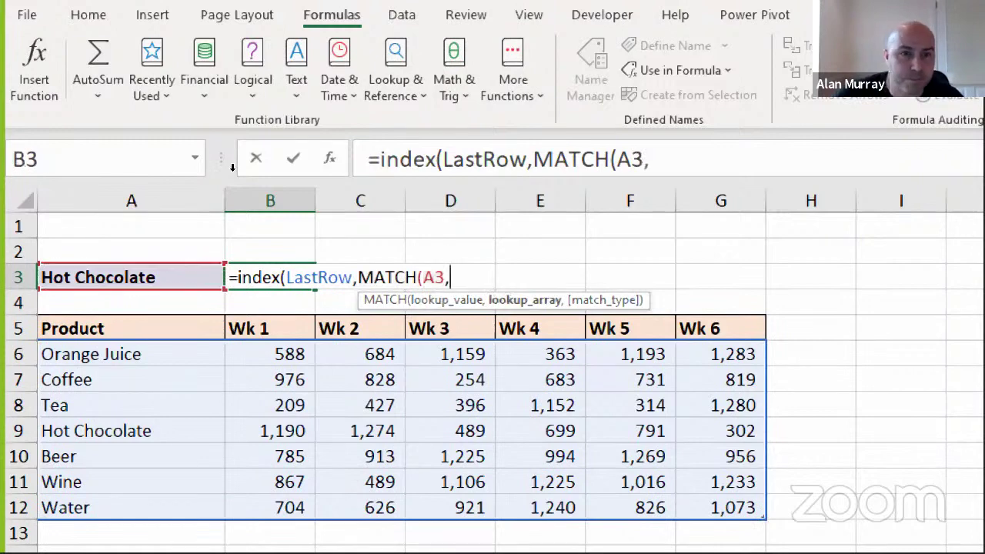
click(81, 179)
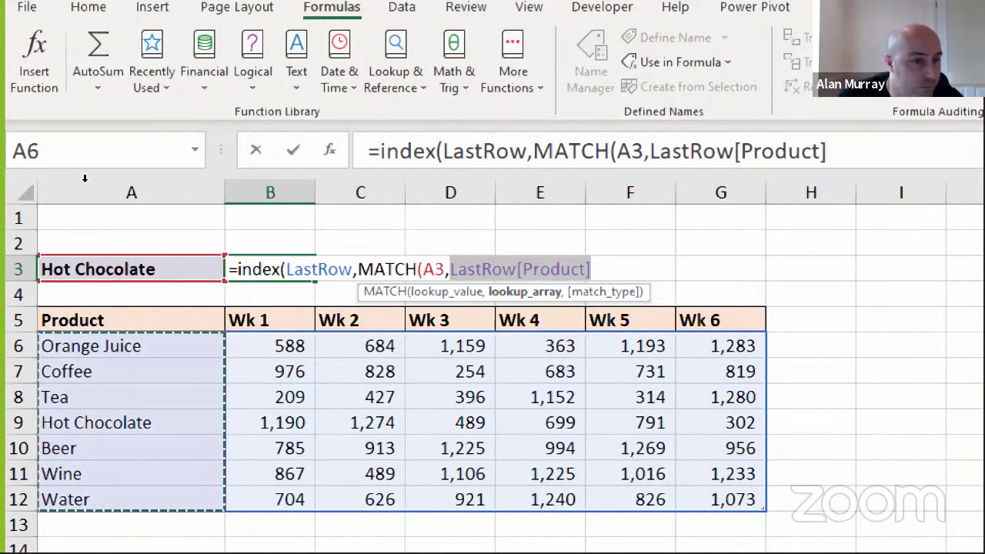
text(,)
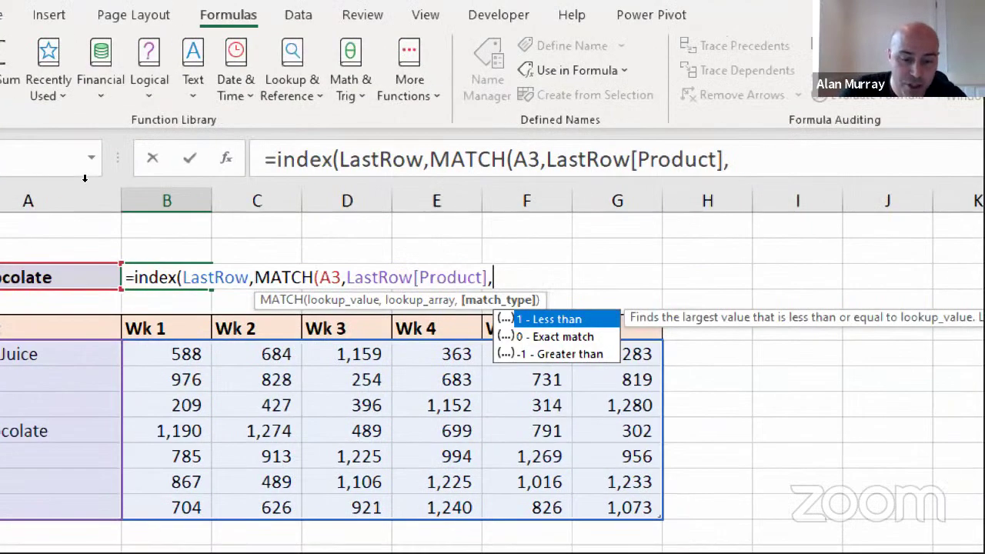
text(0),)
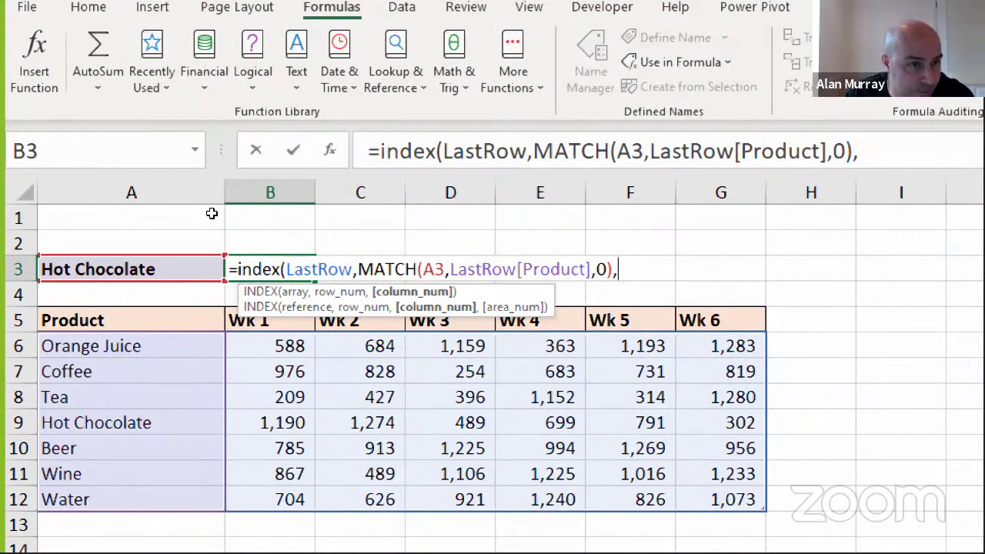
Use COLUMNS(LastRow) as the column number and complete the INDEX formula in B3.
text(col)
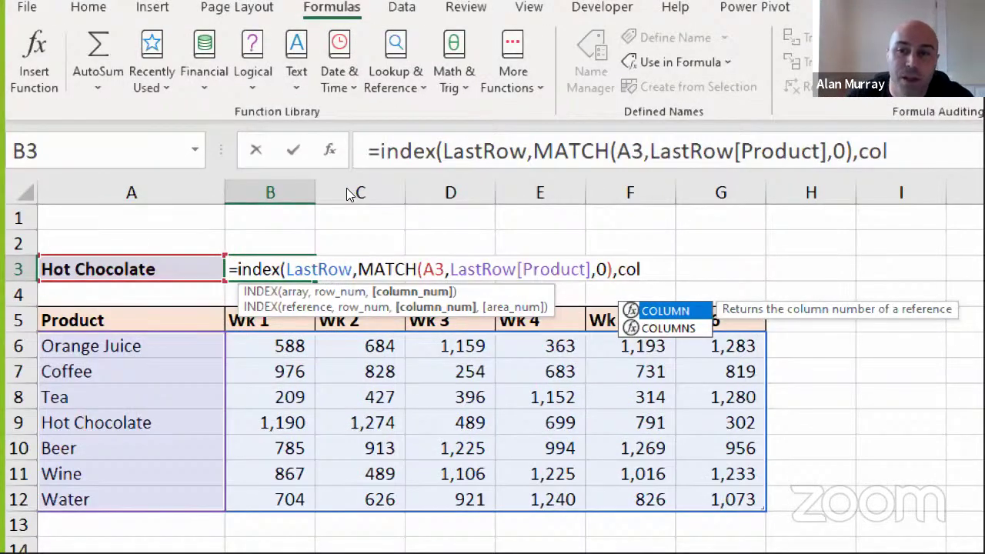
key(Down)
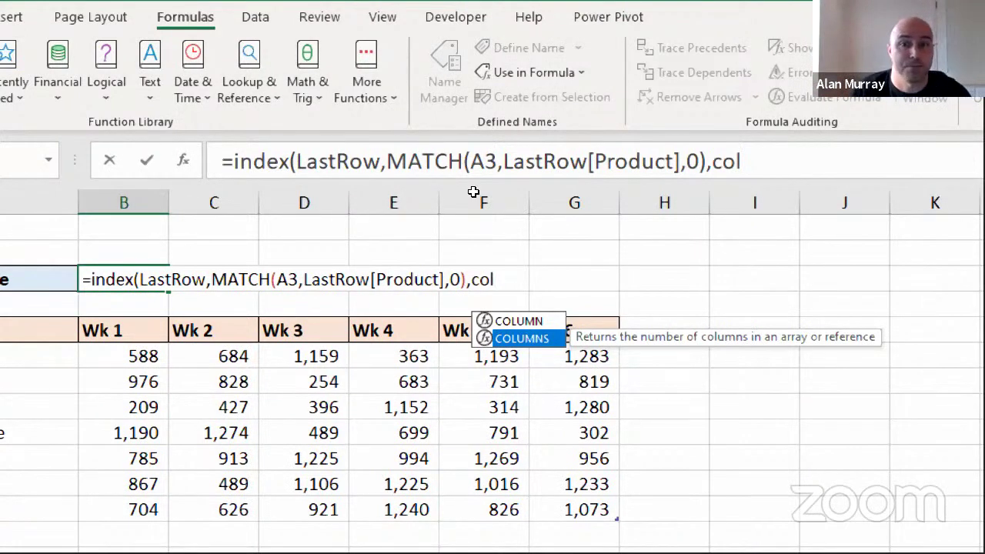
key(Tab)
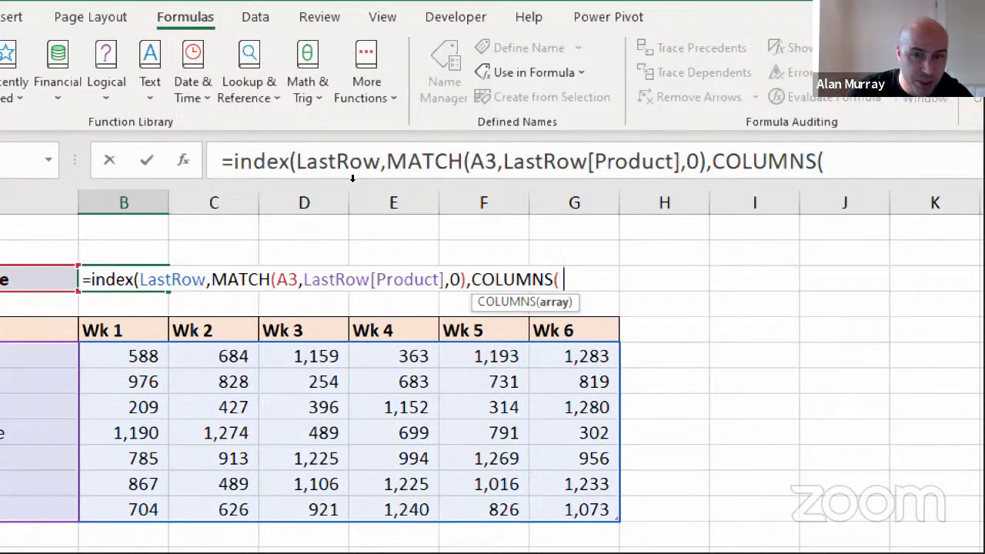
text(last)
key(Tab)
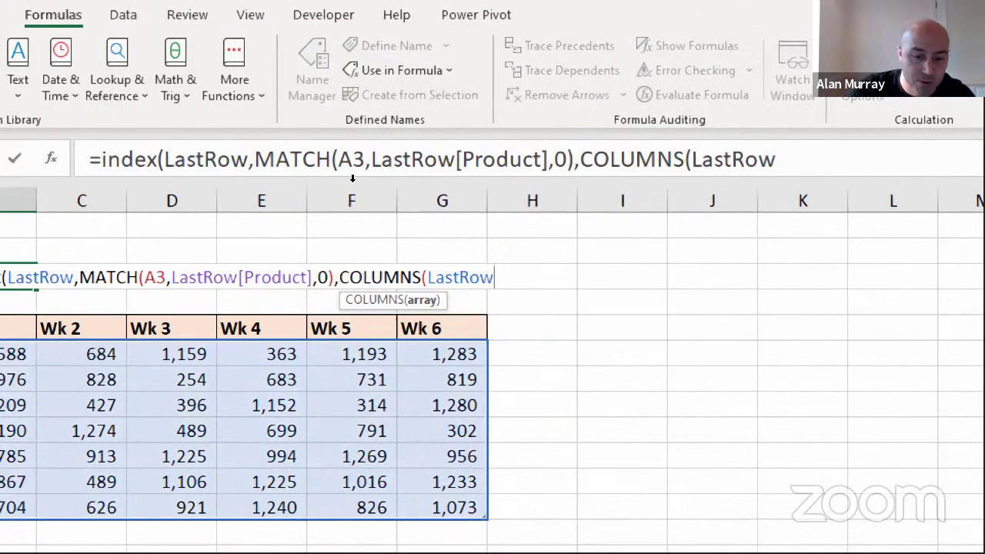
text()))
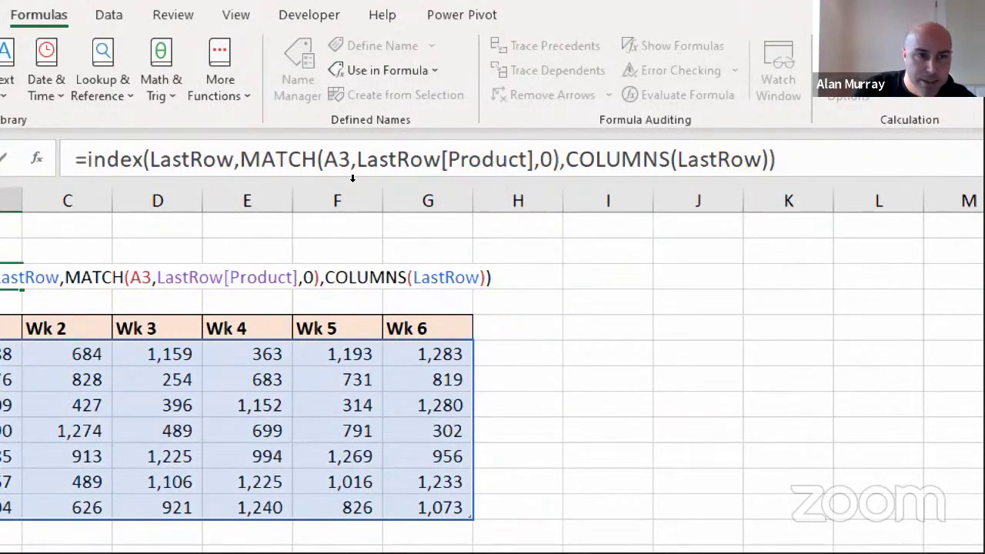
key(Return)
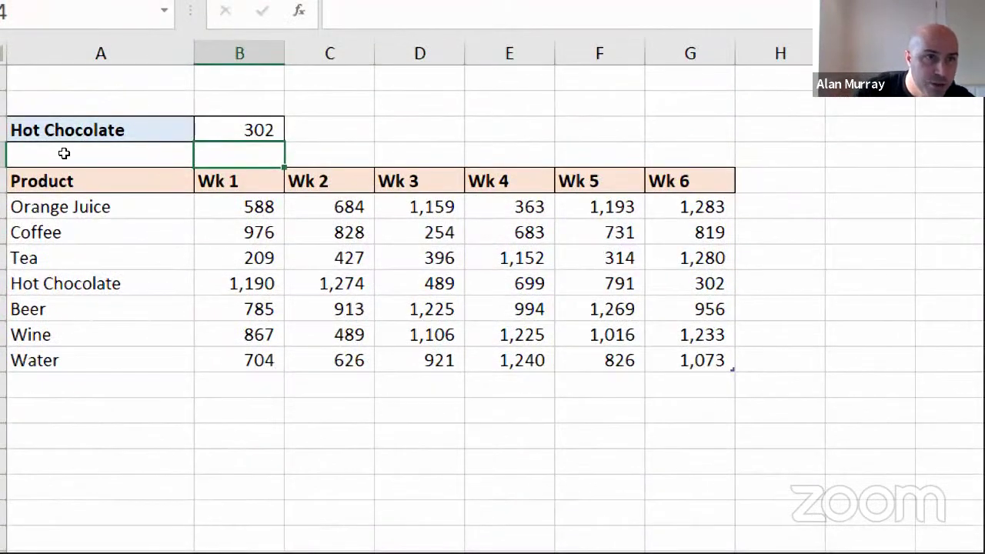
Check the B3 result against the table's Hot Chocolate row and its Wk 6 column.
drag(120, 235, 354, 236)
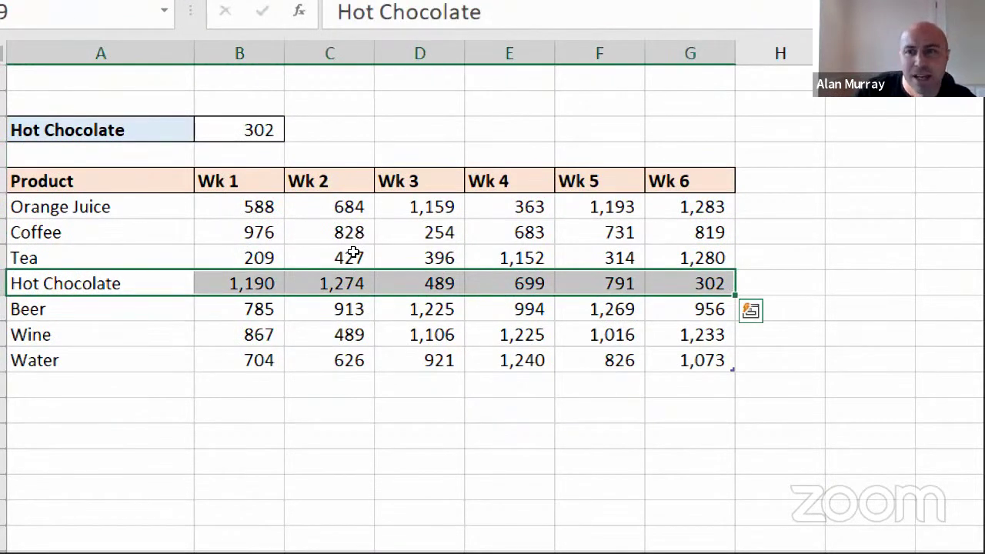
click(353, 252)
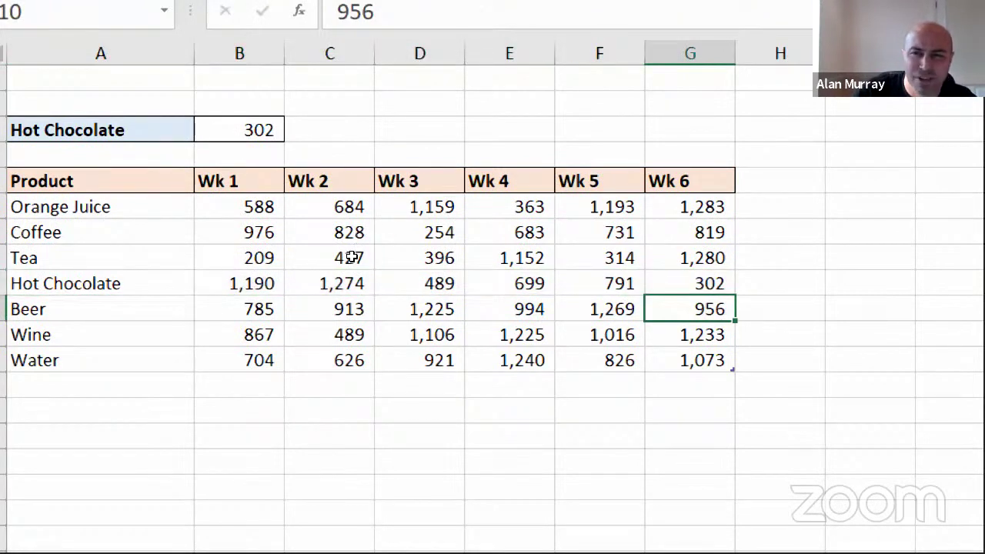
key(ctrl+Up)
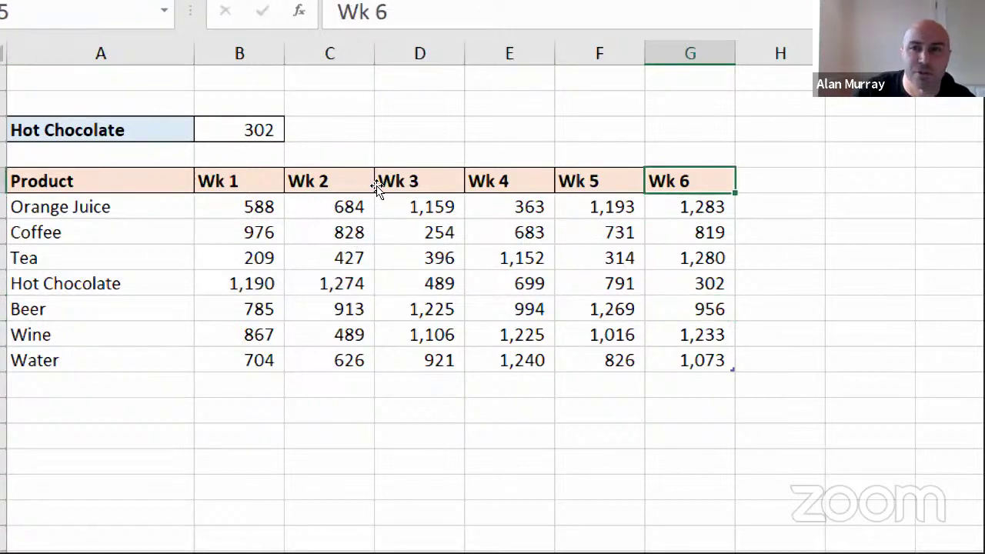
Add a Wk 7 column to the table by entering its header in H5.
key(Right)
key(F2)
text(Wk)
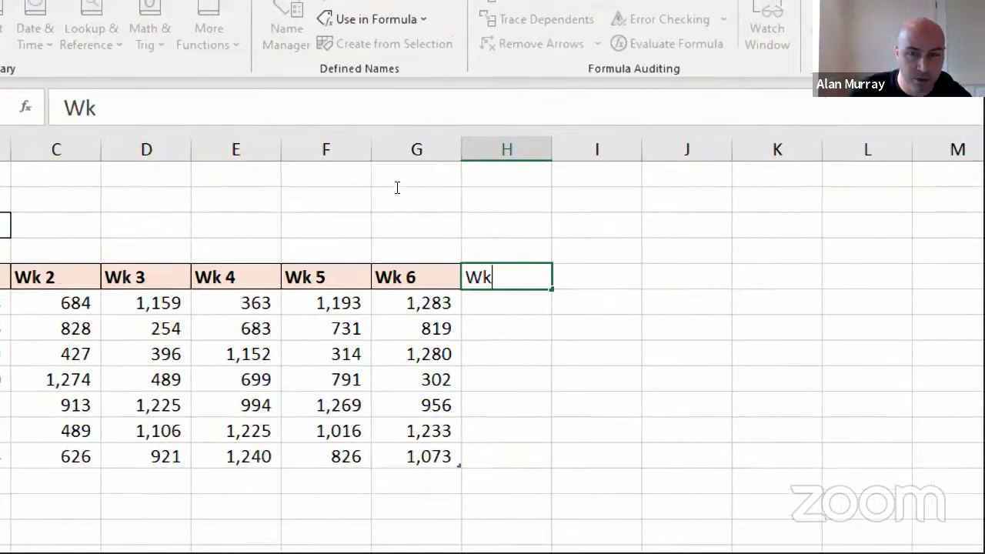
text( 7)
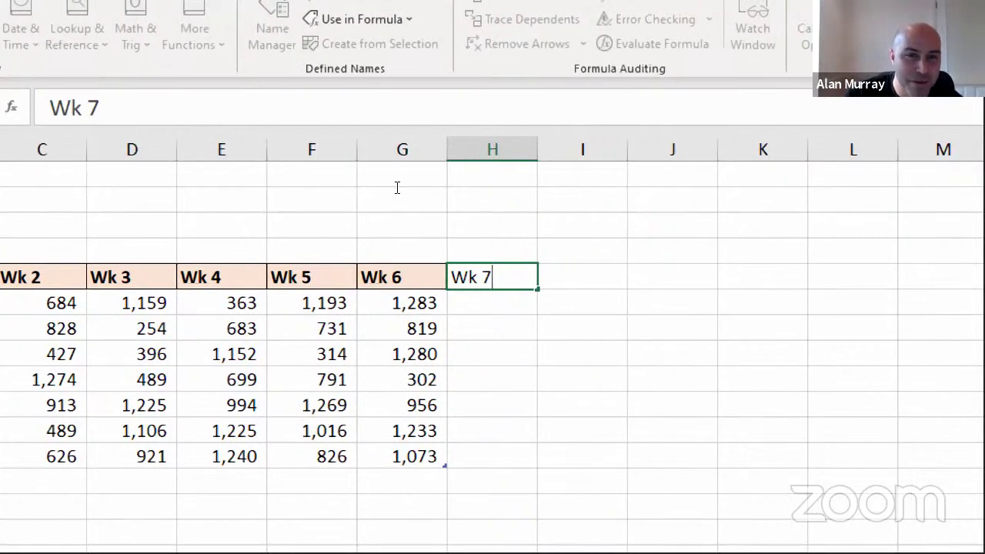
key(Return)
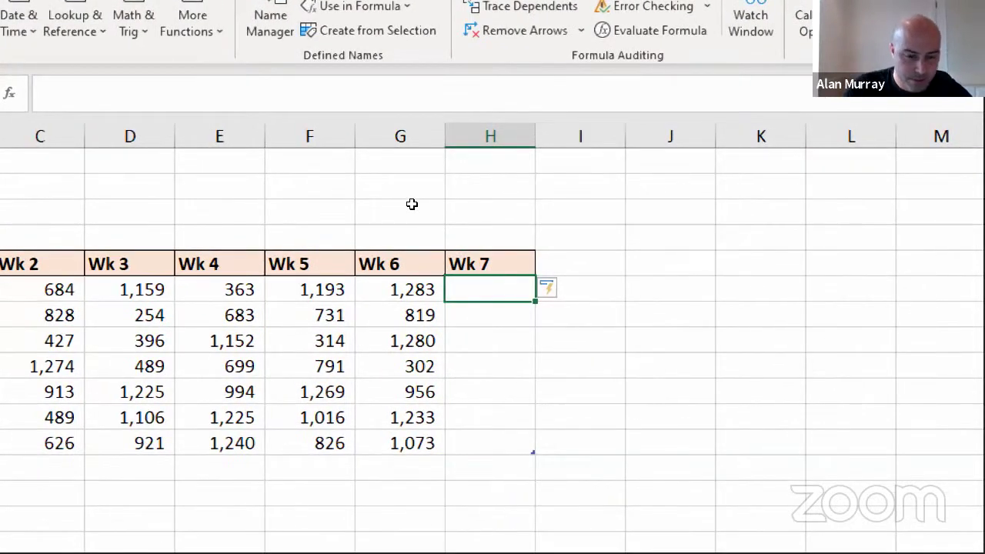
Fill the Wk 7 column with 7, 8, 5, 4, 5, 4 and 2, and compare B3 with the Hot Chocolate row.
text(7 8 5 4 5 4)
key(ctrl+Return)
key(Down)
text(2)
key(Return)
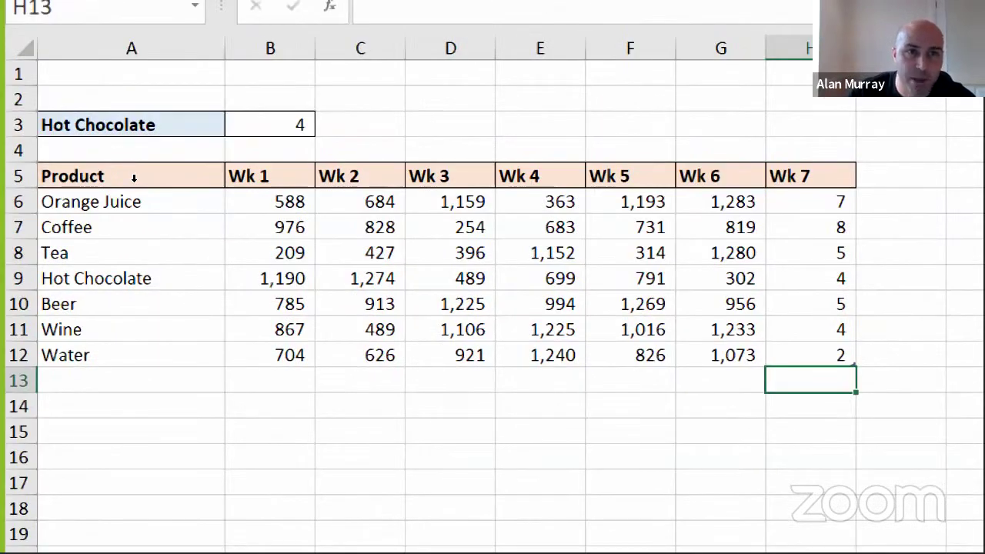
click(270, 125)
drag(127, 278, 809, 278)
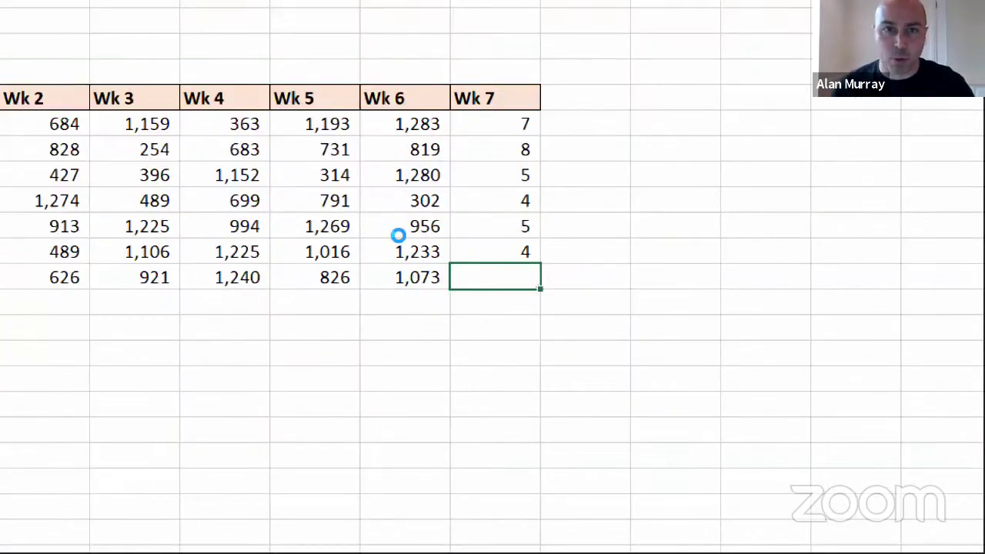
Undo the Wk 7 values and header so the table ends at Wk 6 again.
key(ctrl+z)
key(ctrl+z)
key(ctrl+z)
key(ctrl+z)
key(ctrl+z)
key(ctrl+z)
key(ctrl+z)
key(ctrl+z)
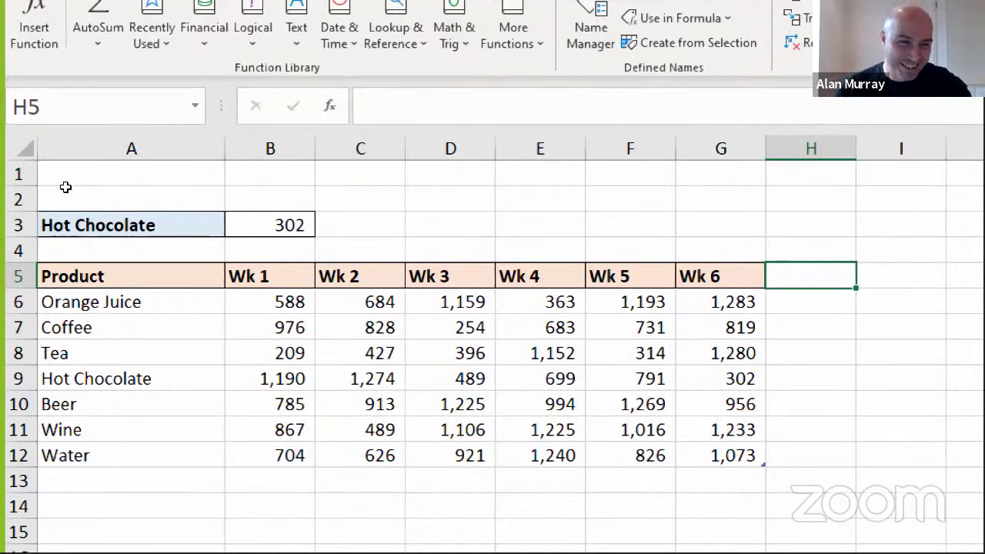
key(ctrl+z)
key(ctrl+z)
key(ctrl+z)
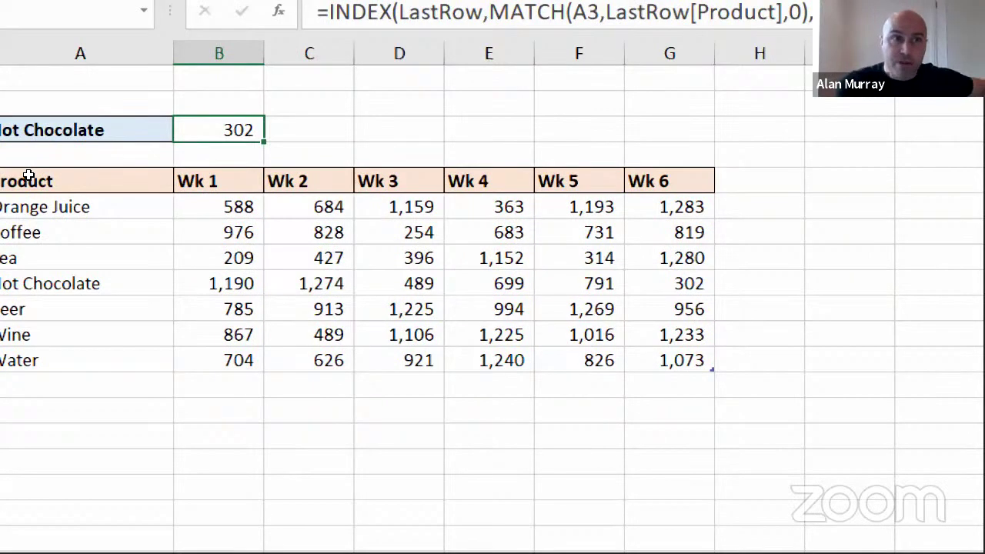
Enter the heading Difference in cell D2.
key(Up)
key(Right)
key(Right)
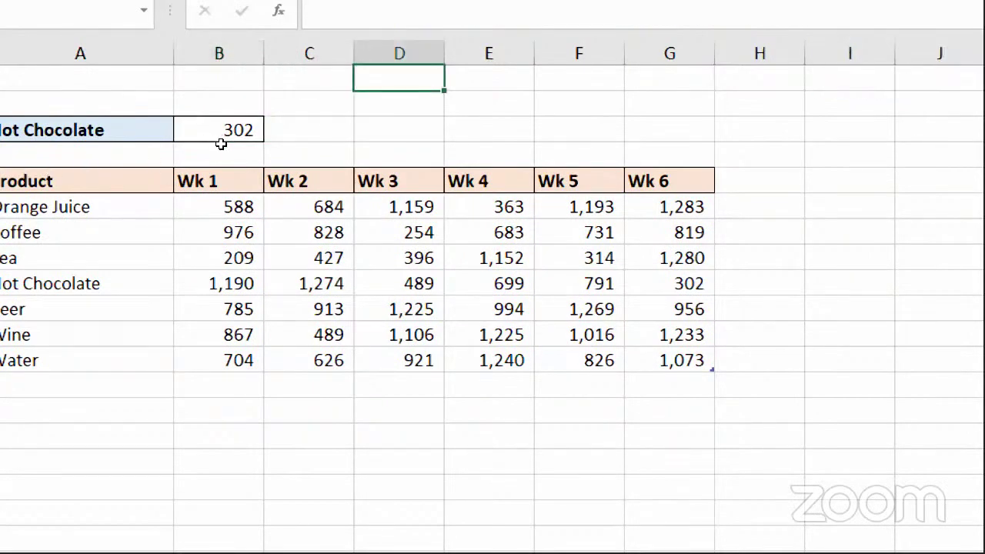
text(Difference)
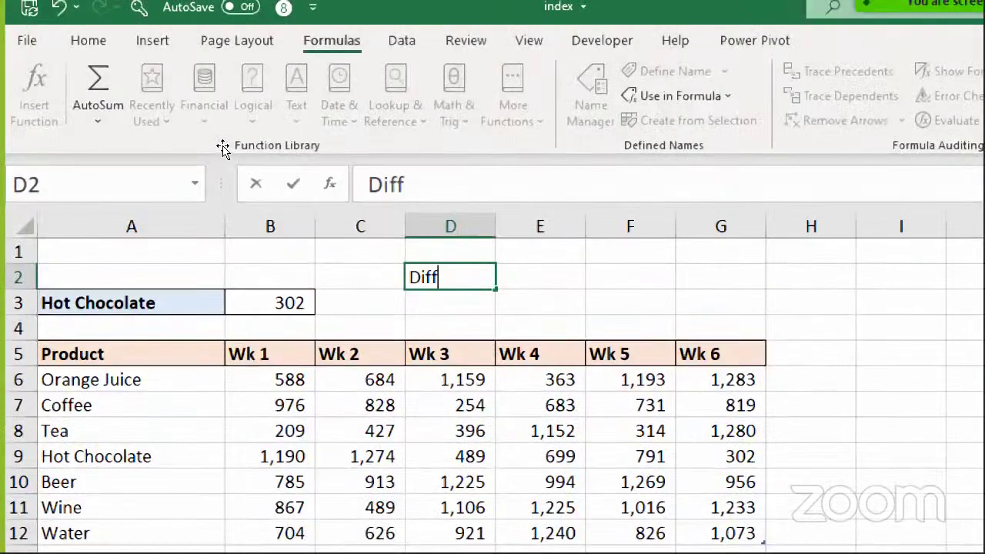
key(Return)
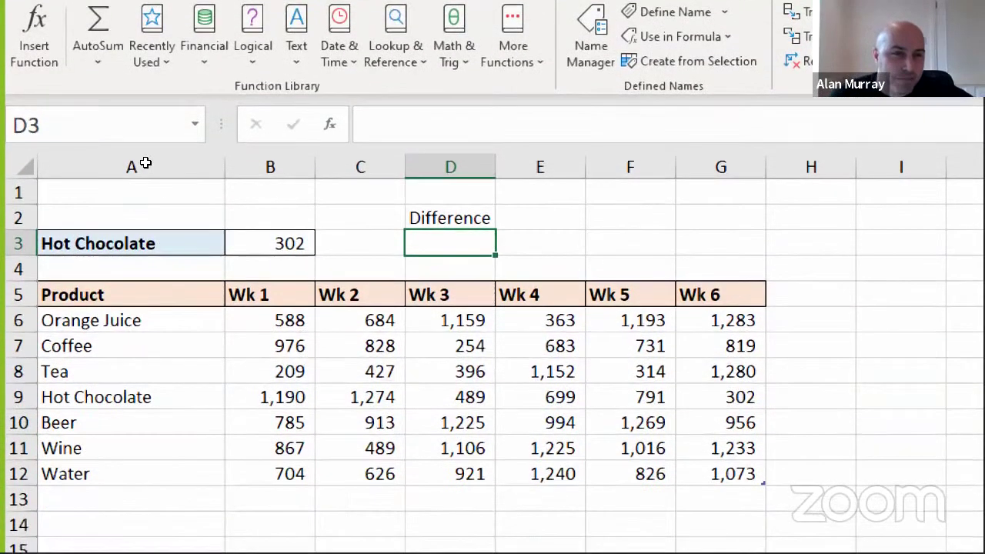
Copy the complete INDEX formula text from B3 into D3, keeping its references to A3 and LastRow the same.
key(Left)
key(Left)
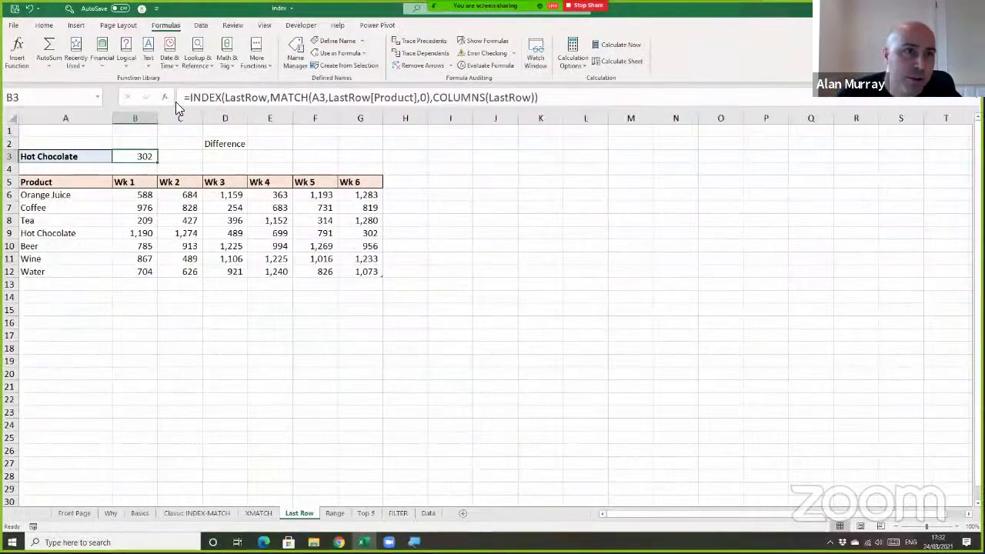
click(187, 97)
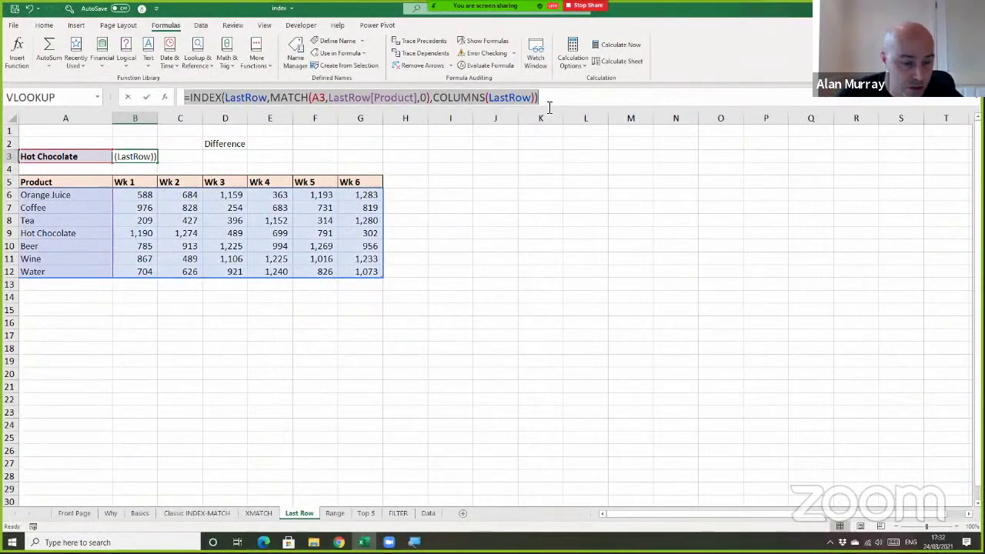
key(ctrl+Return)
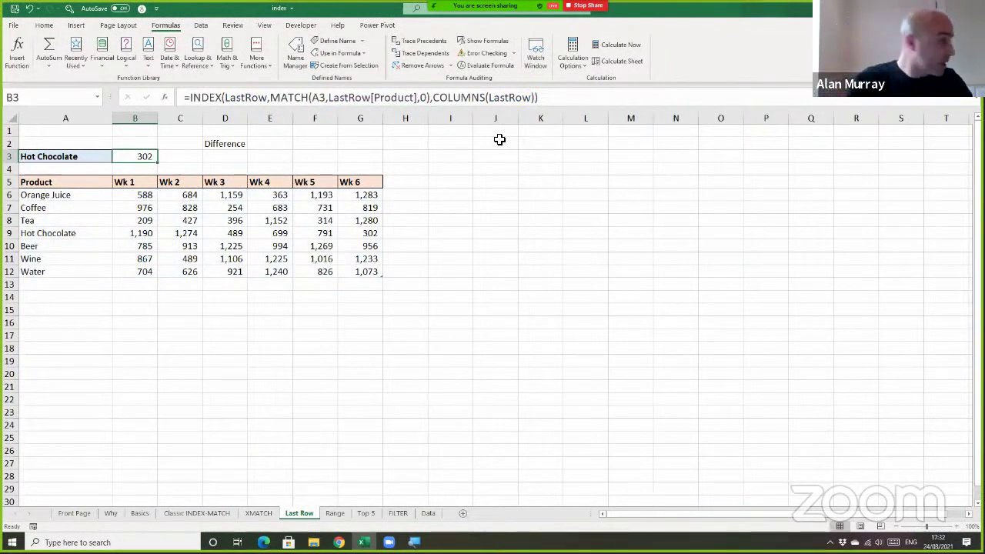
double_click(243, 157)
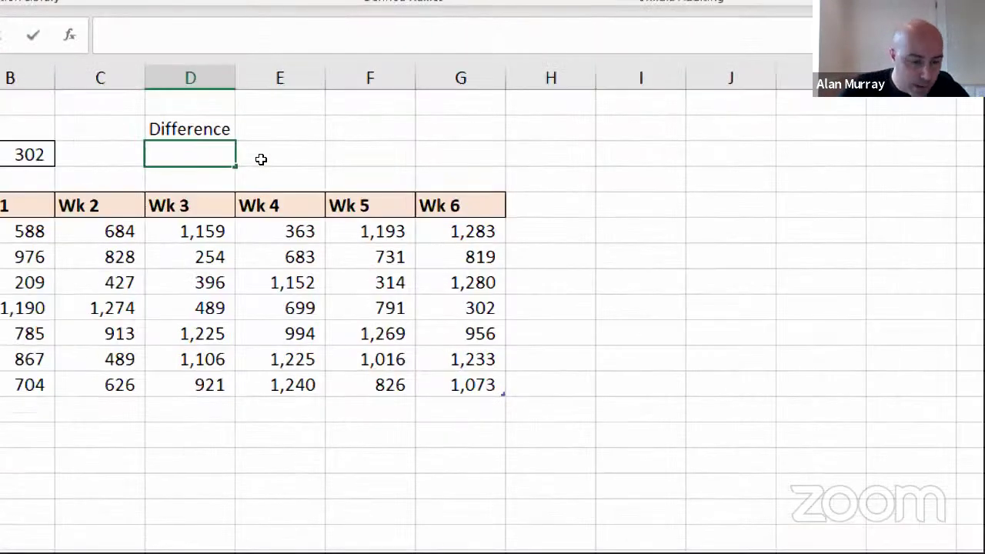
text(=INDEX(LastRow,MATCH(A3,LastRow[Product],0),COLUMNS(LastRow)))
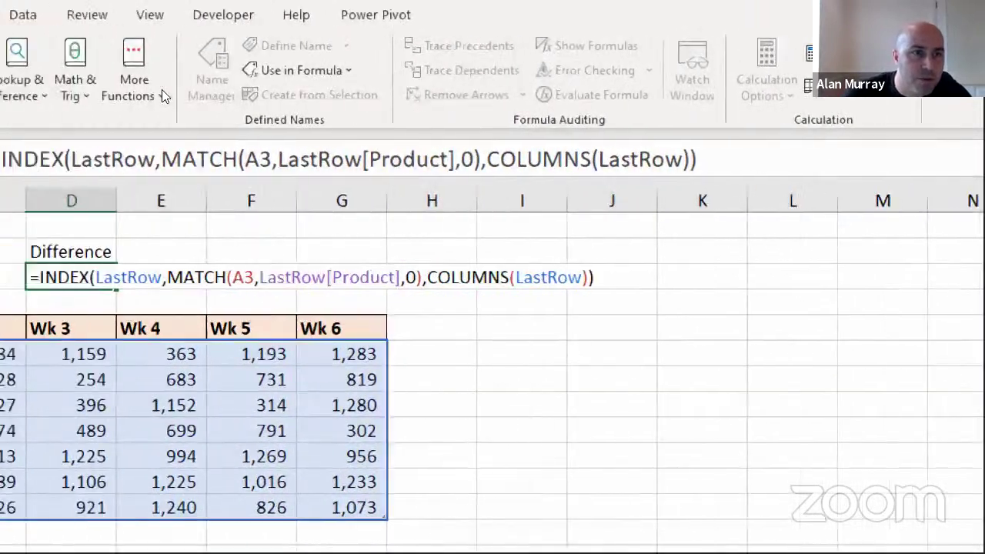
Subtract a second copy of the INDEX formula in D3, using COLUMNS(LastRow)-1 as its column number, and confirm the formula.
click(784, 160)
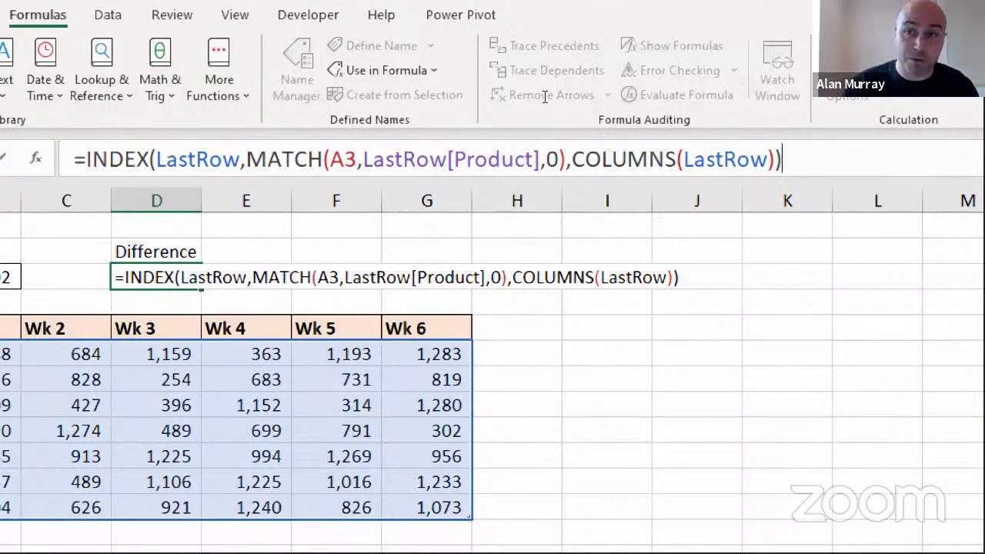
text(-)
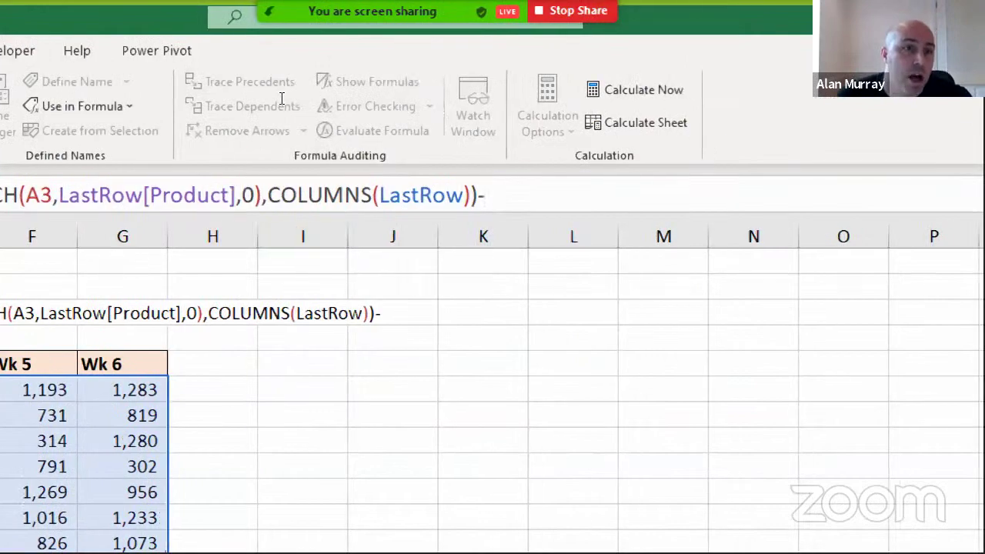
drag(94, 196, 790, 195)
key(ctrl+c)
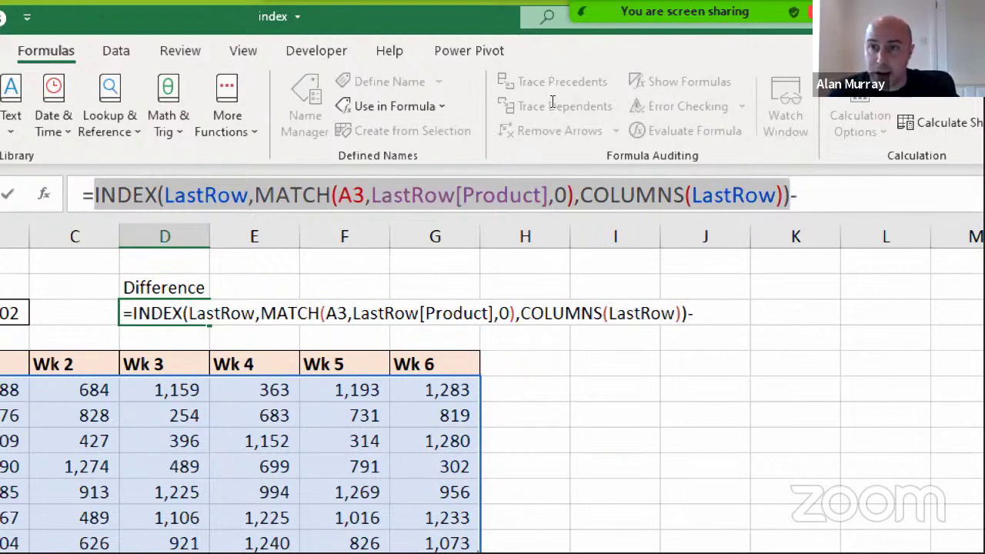
click(814, 199)
key(ctrl+v)
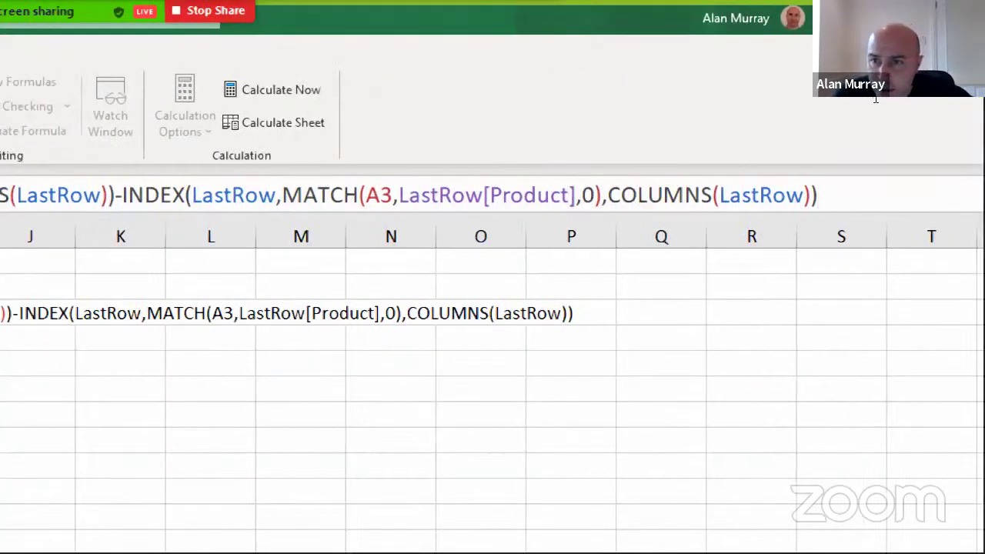
key(Left)
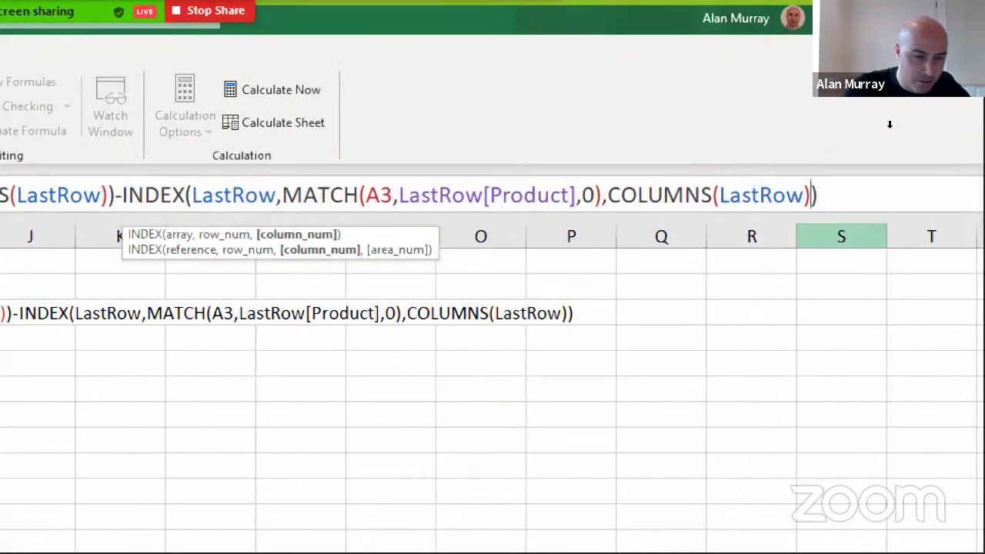
text(-1)
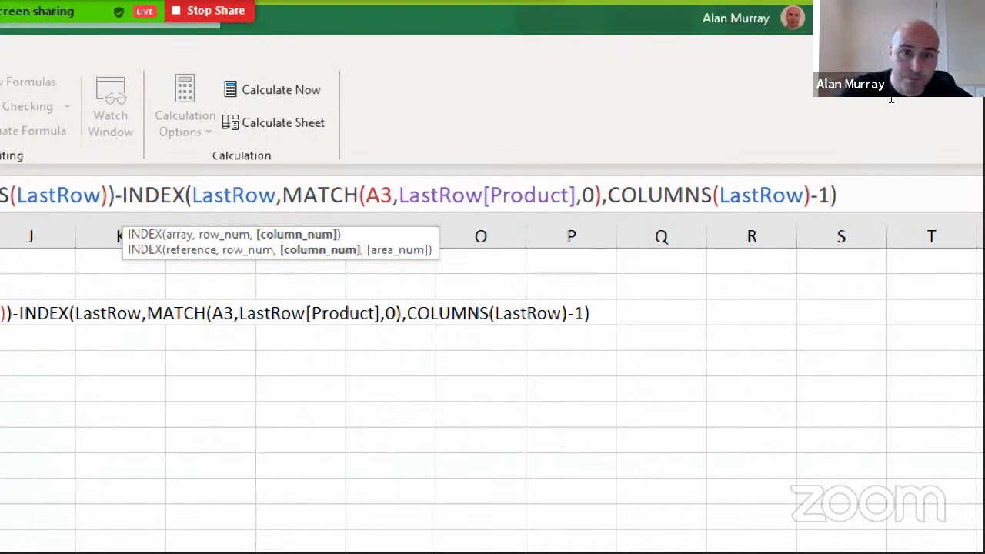
key(Return)
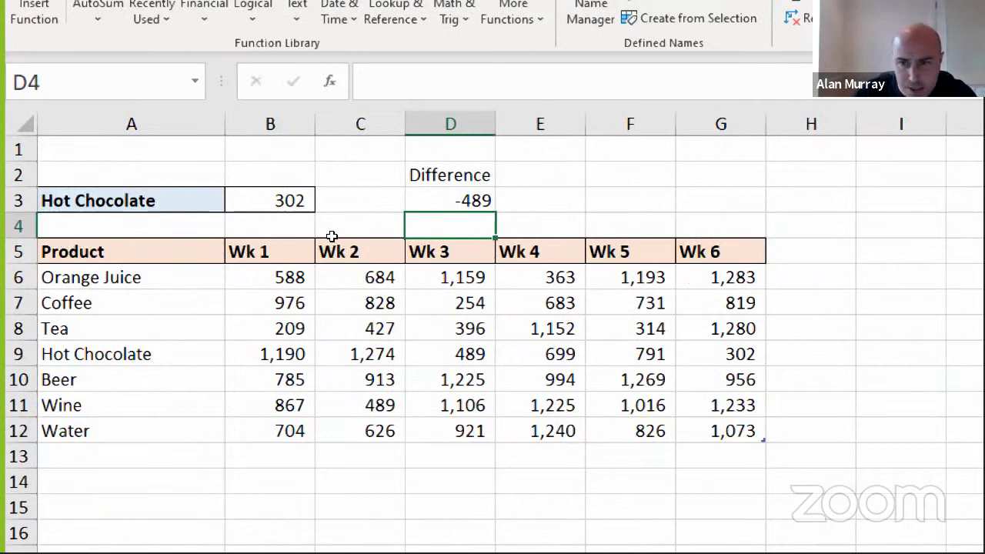
Compare the Difference result in D3 with the Wk 5 and Wk 6 values in the Hot Chocolate row.
drag(632, 354, 716, 354)
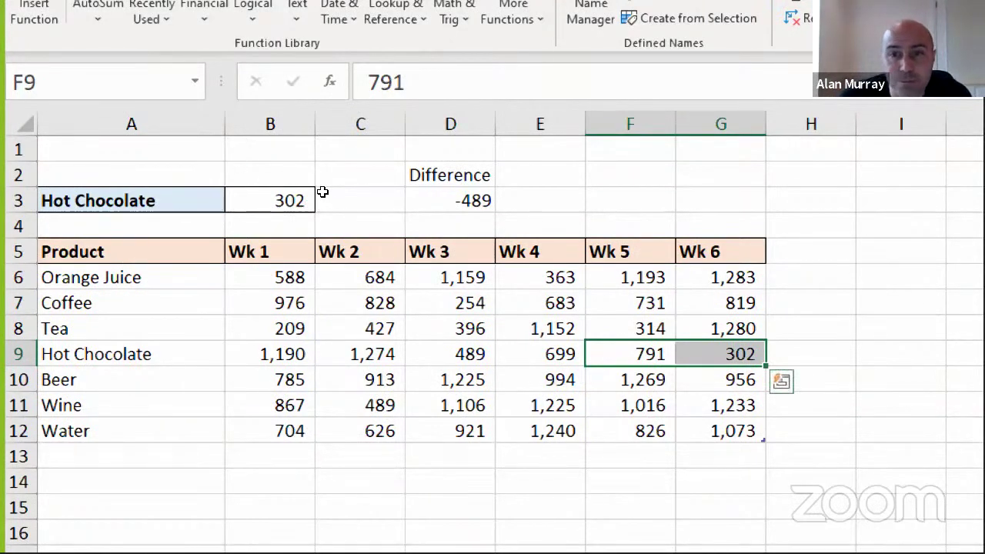
drag(630, 252, 721, 406)
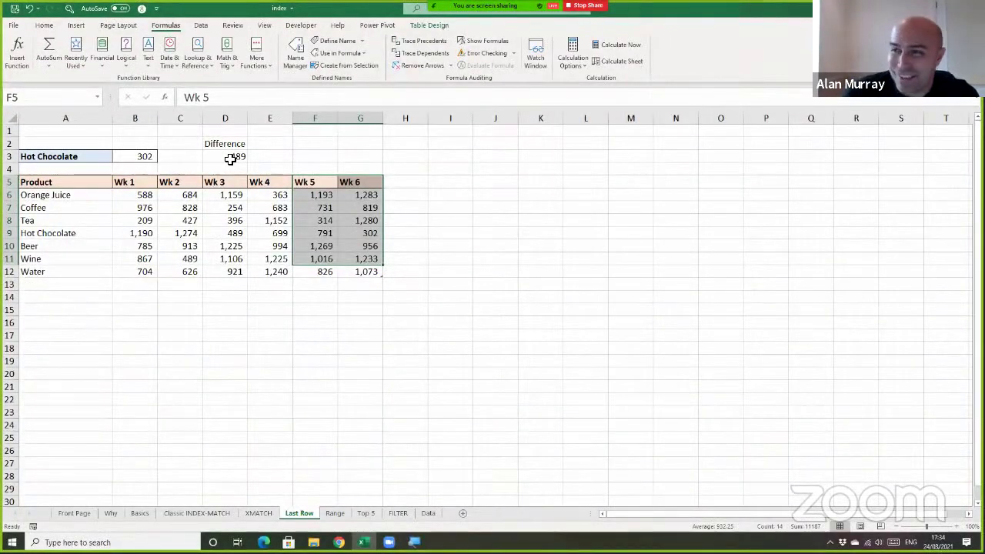
click(321, 206)
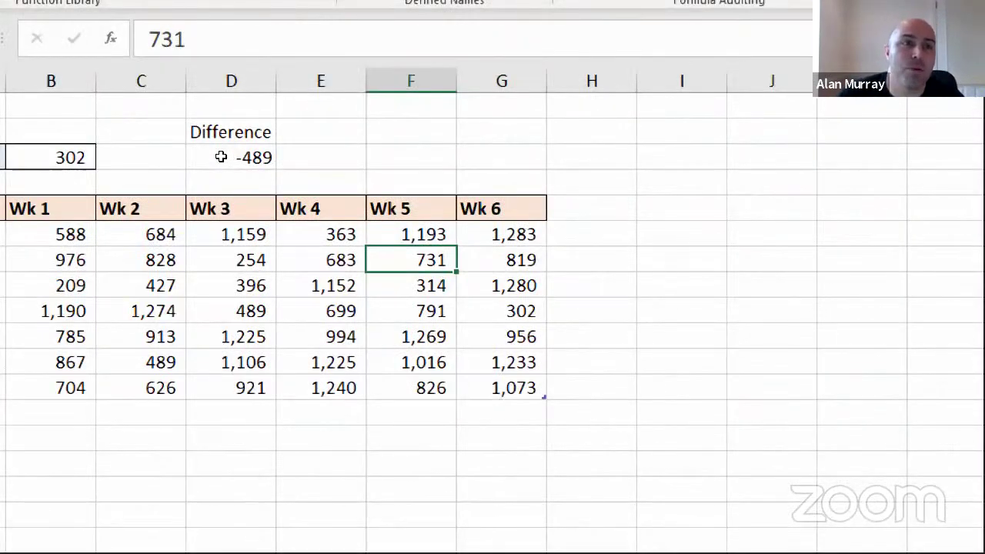
In D3, replace the minus between the two INDEX functions with a colon and move the -1 to the first COLUMNS(LastRow).
double_click(221, 157)
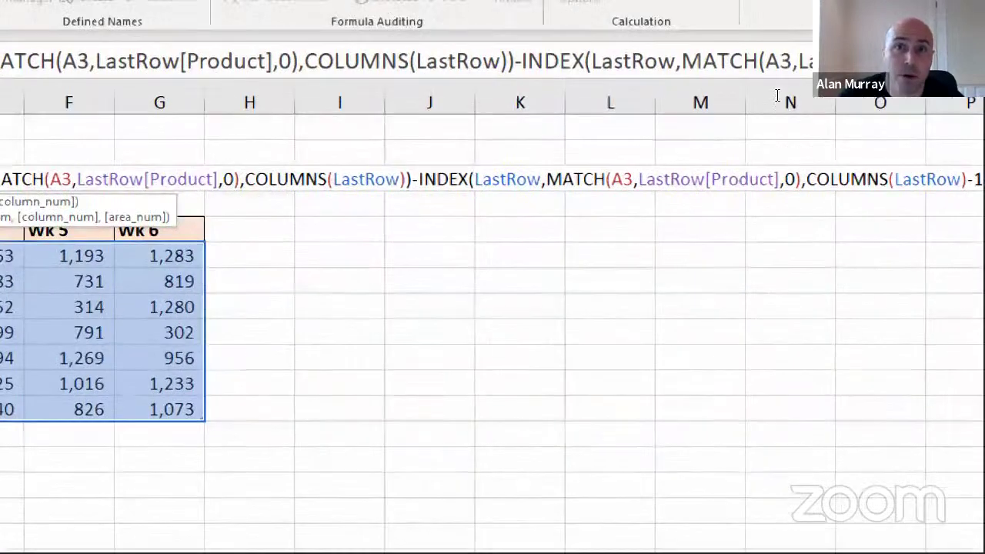
click(516, 61)
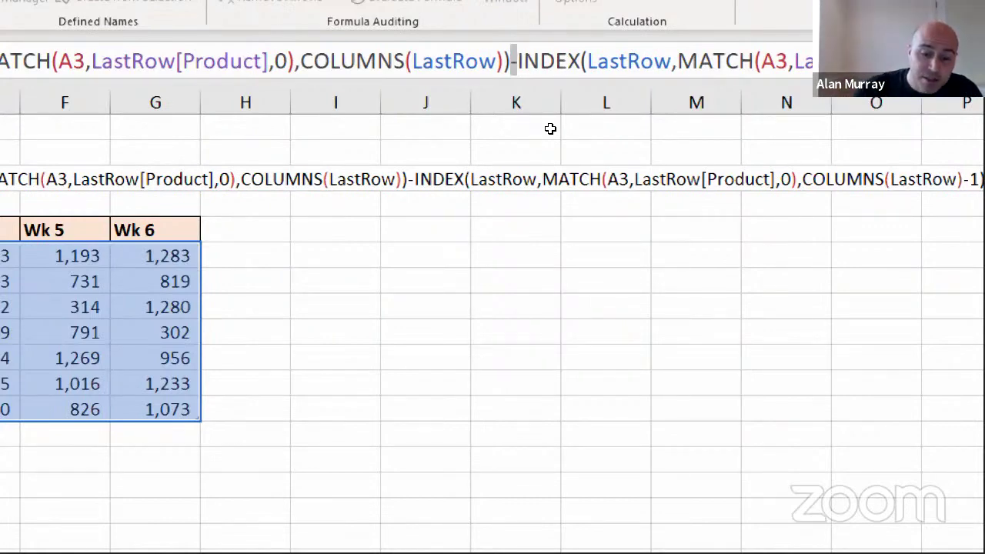
text(:)
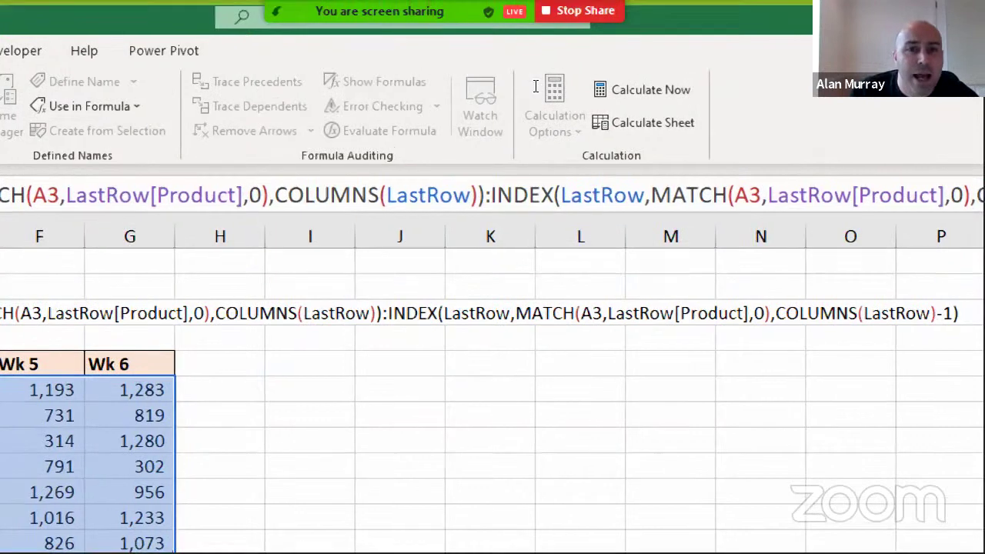
key(Left)
key(Left)
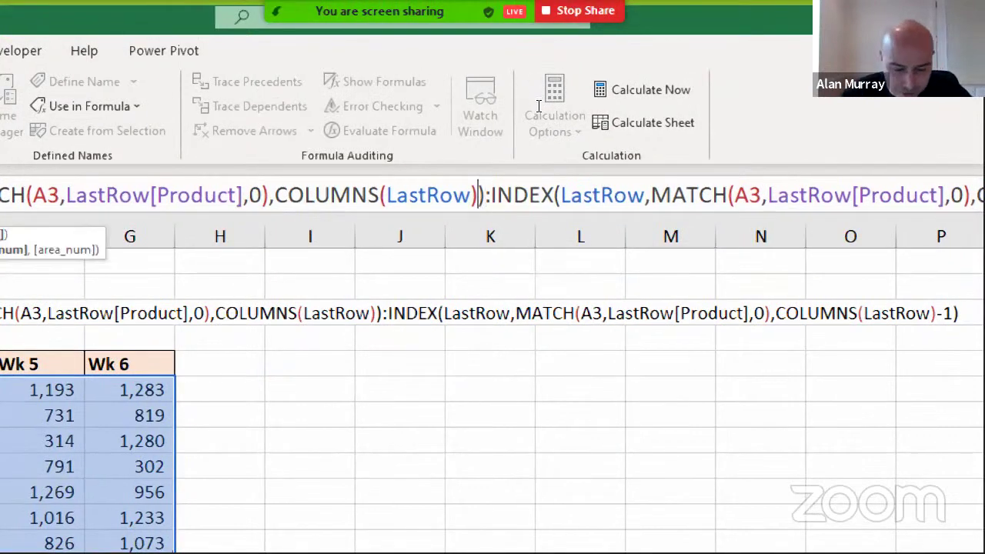
text(-1)
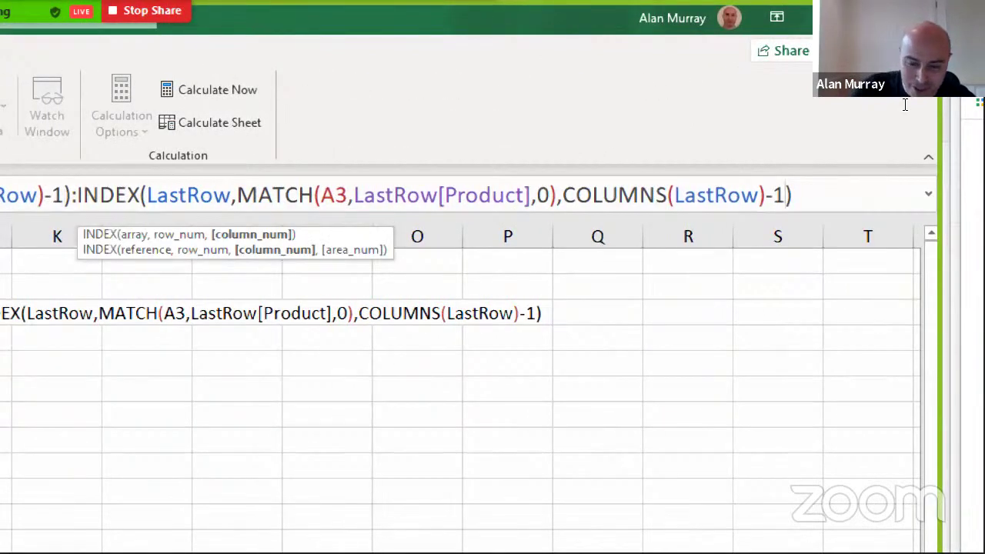
key(BackSpace)
key(BackSpace)
key(Return)
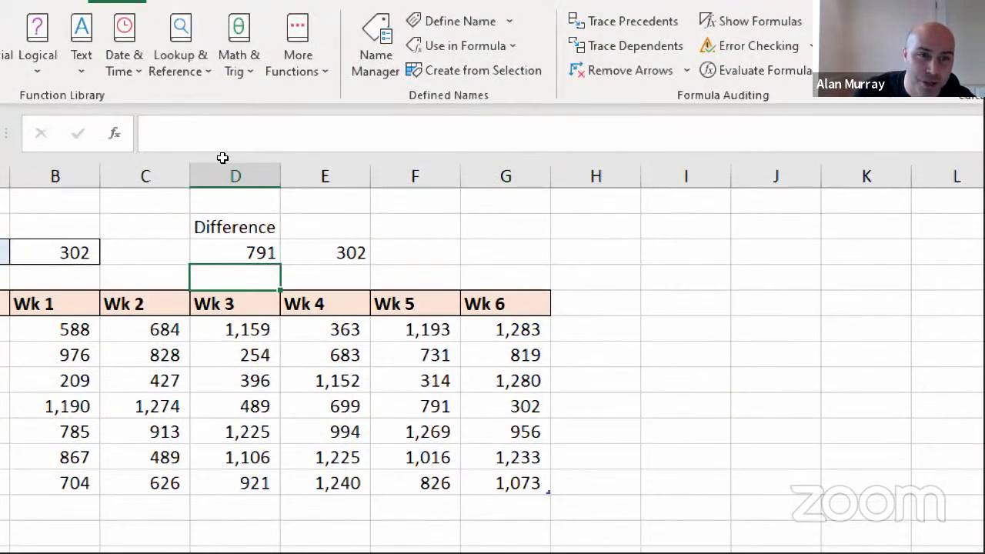
Examine the D3 formula and the colon joining its two INDEX functions, leaving the formula as it is.
key(Up)
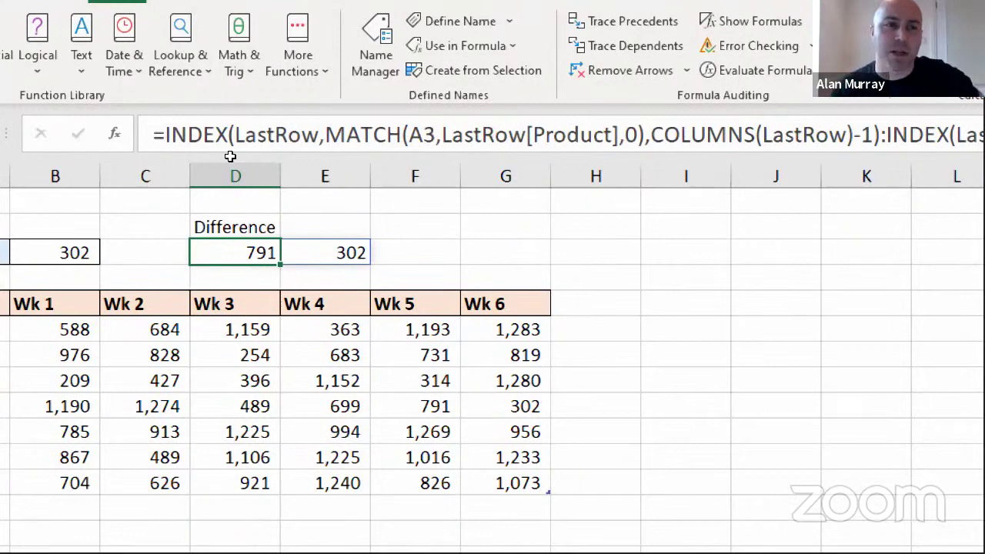
key(F2)
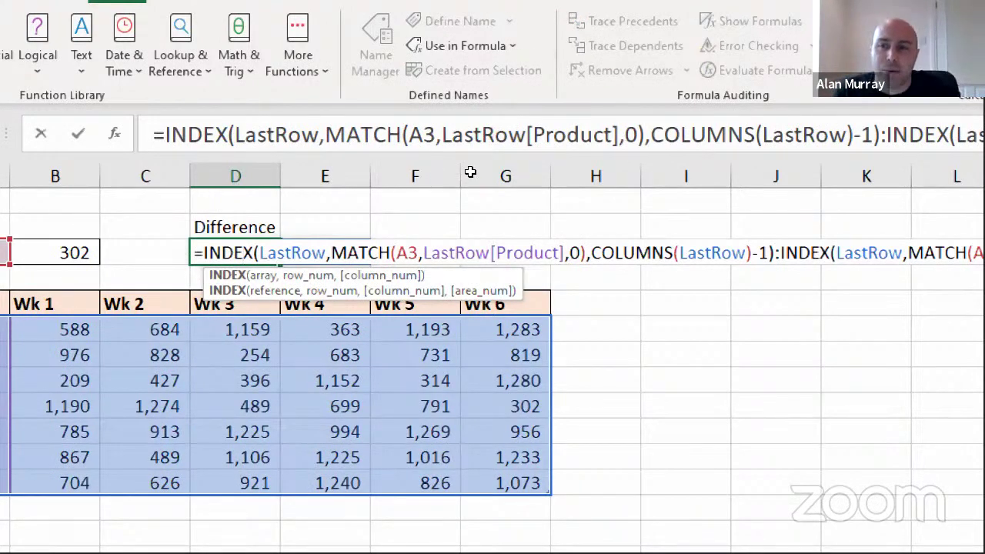
double_click(777, 252)
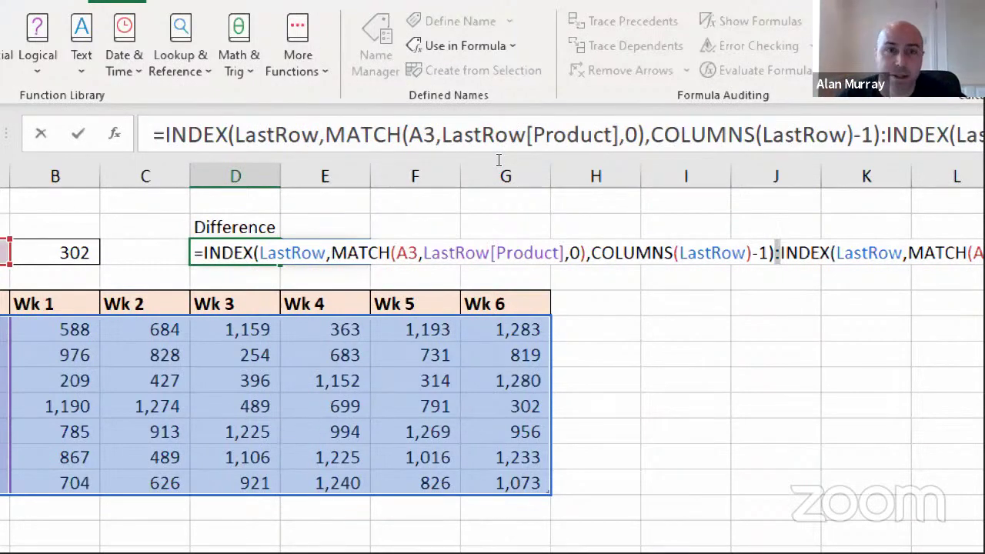
key(Return)
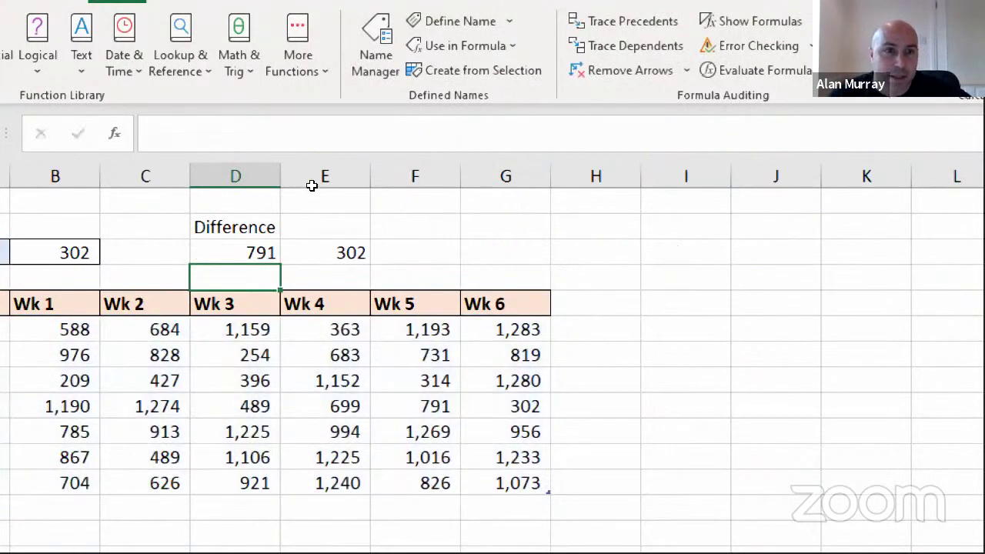
key(Up)
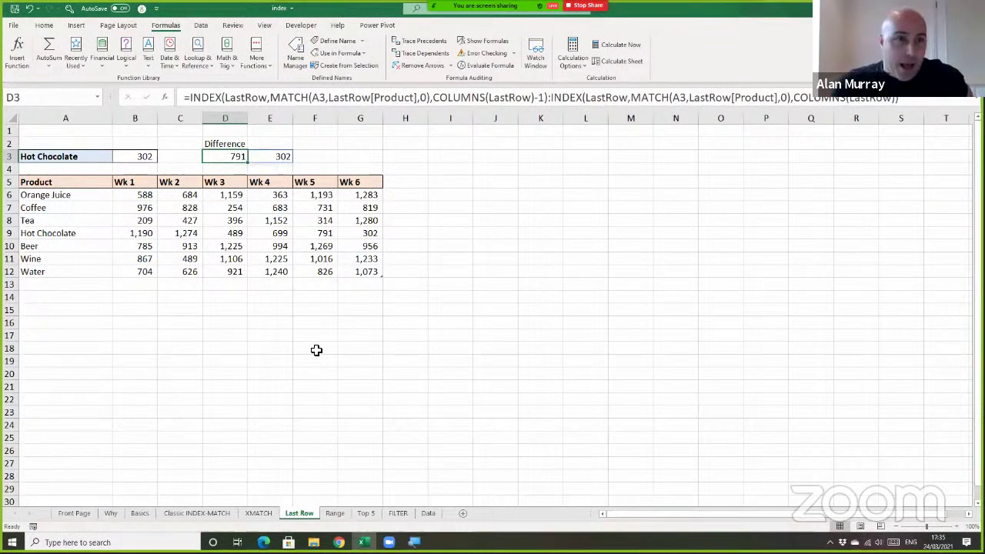
Switch to the Range sheet and go to the Last 6 periods heading in E2.
click(334, 514)
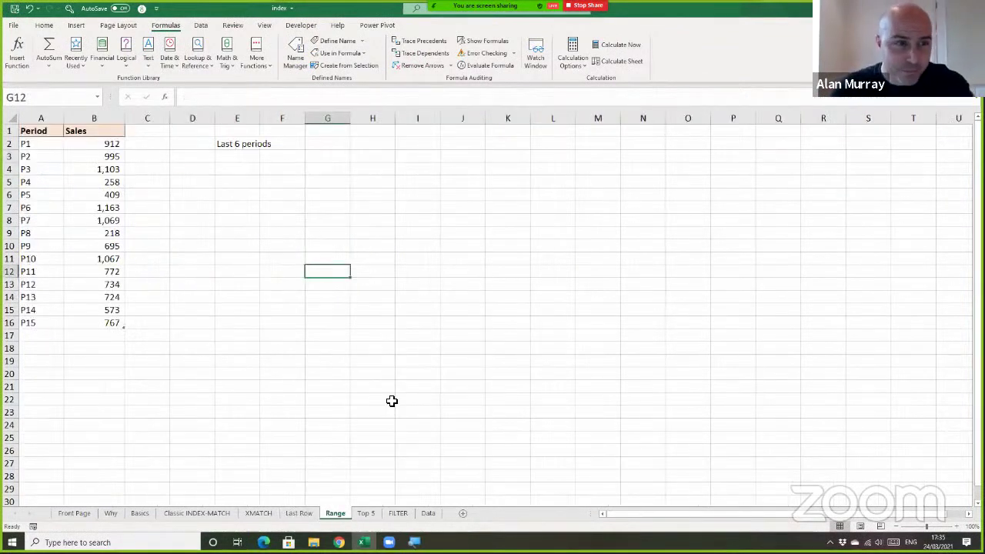
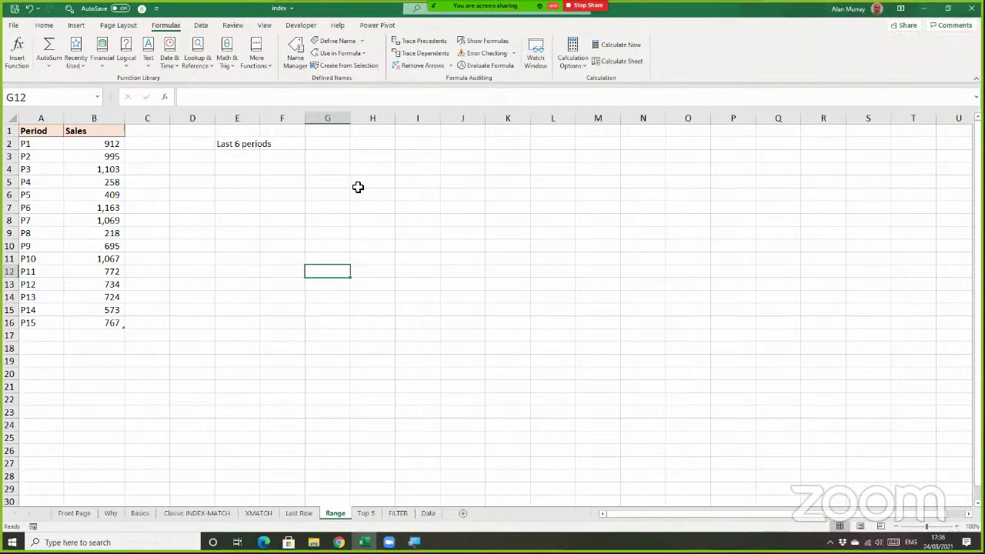
key(ctrl+1)
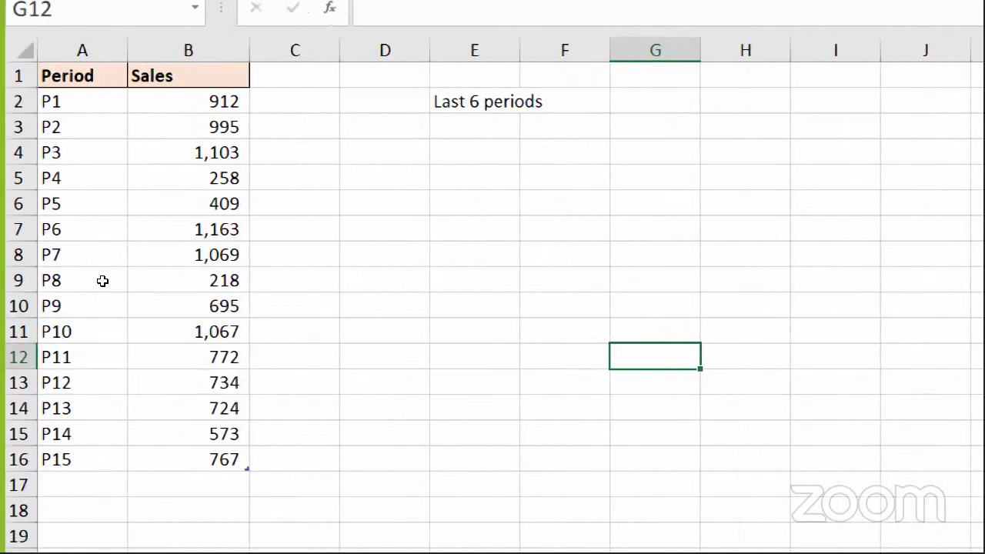
click(164, 253)
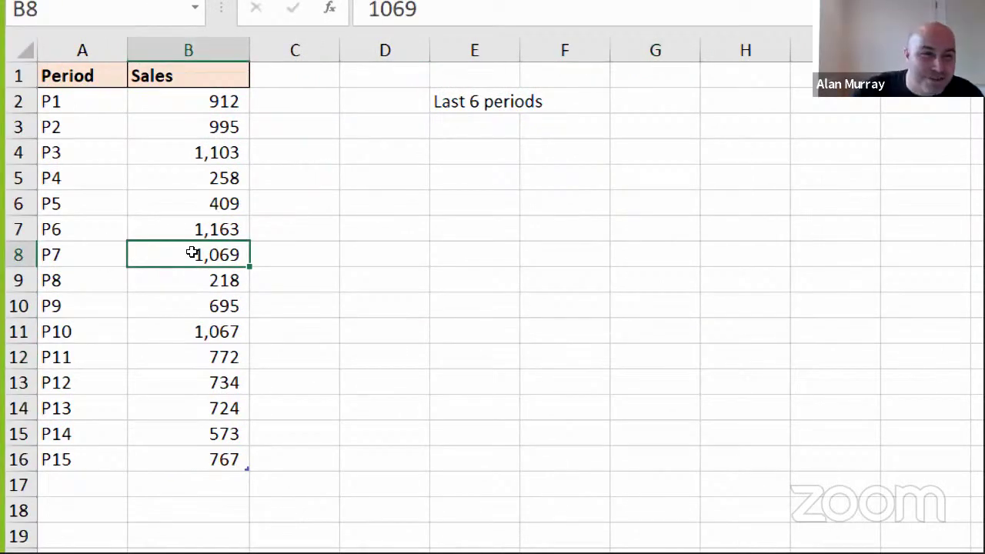
key(Right)
key(Right)
key(Down)
key(Down)
key(Right)
key(Up)
key(Up)
key(Up)
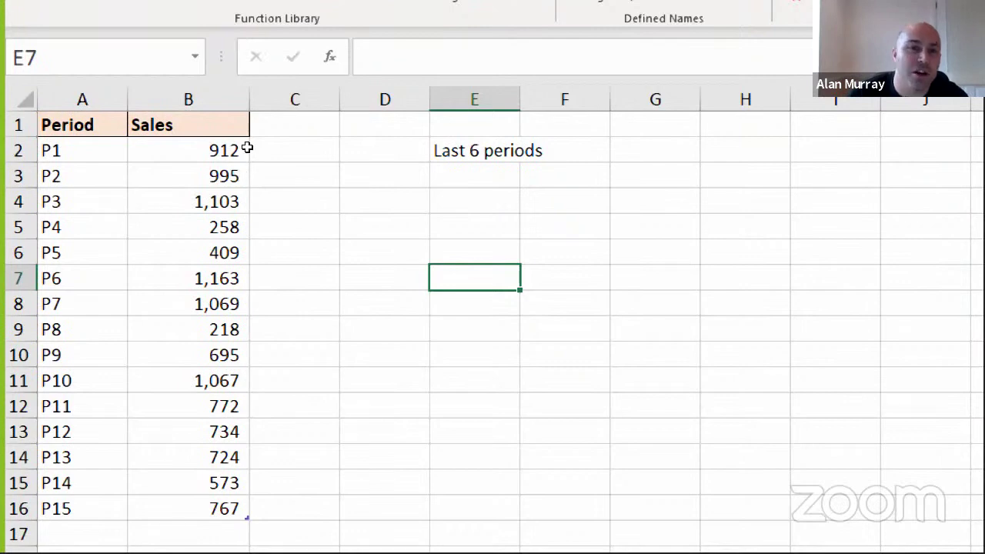
key(ctrl+Up)
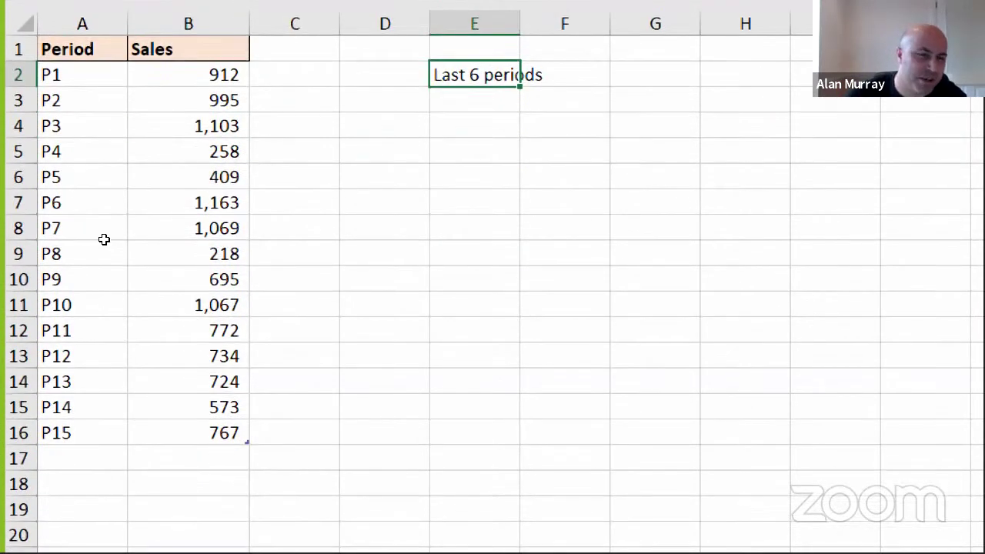
Review the periods P1 to P15 and their Sales values in the table.
click(133, 252)
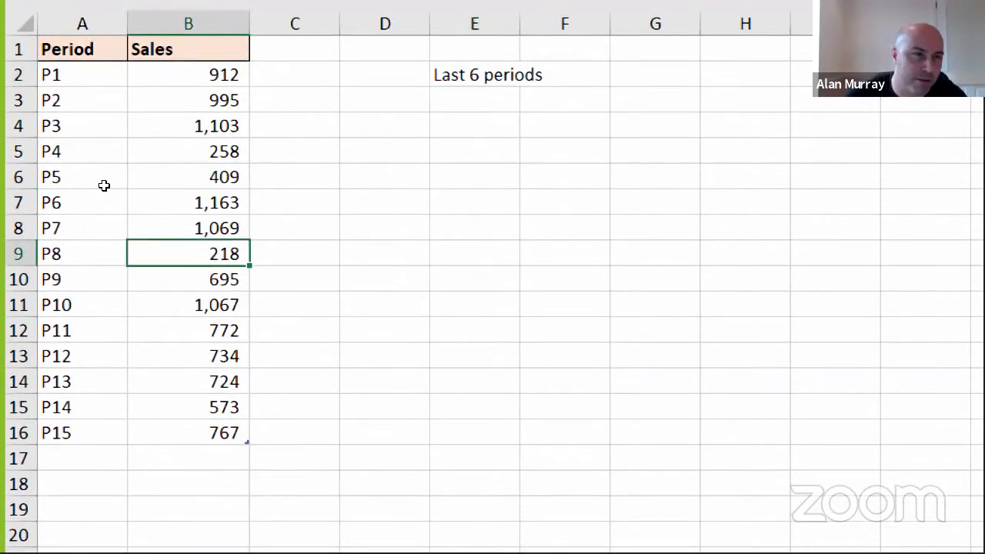
click(134, 156)
drag(44, 78, 51, 431)
click(134, 103)
drag(177, 103, 177, 355)
click(384, 253)
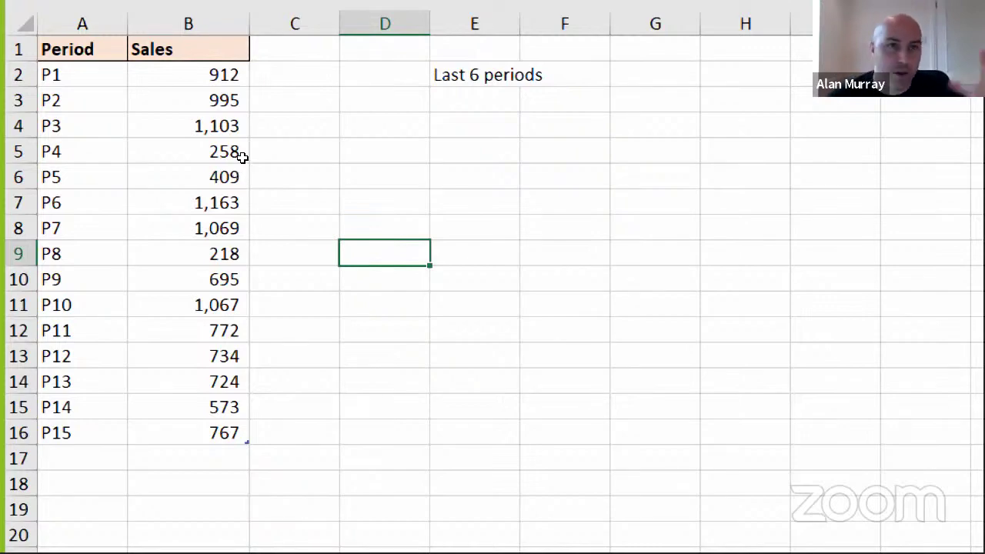
Highlight the empty block E3:G9 under the Last 6 periods heading, and reduce the selection to cell E3.
key(Up)
key(Up)
key(Up)
key(Up)
key(Up)
key(Up)
key(Right)
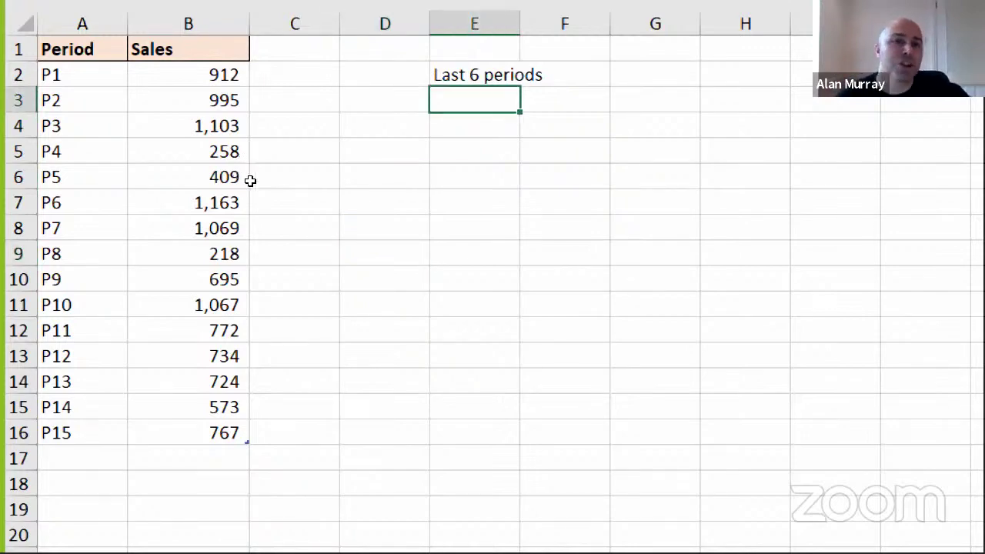
key(shift+Right)
key(shift+Right)
key(shift+Down)
key(shift+Down)
key(shift+Down)
key(shift+Down)
key(shift+Down)
key(shift+Down)
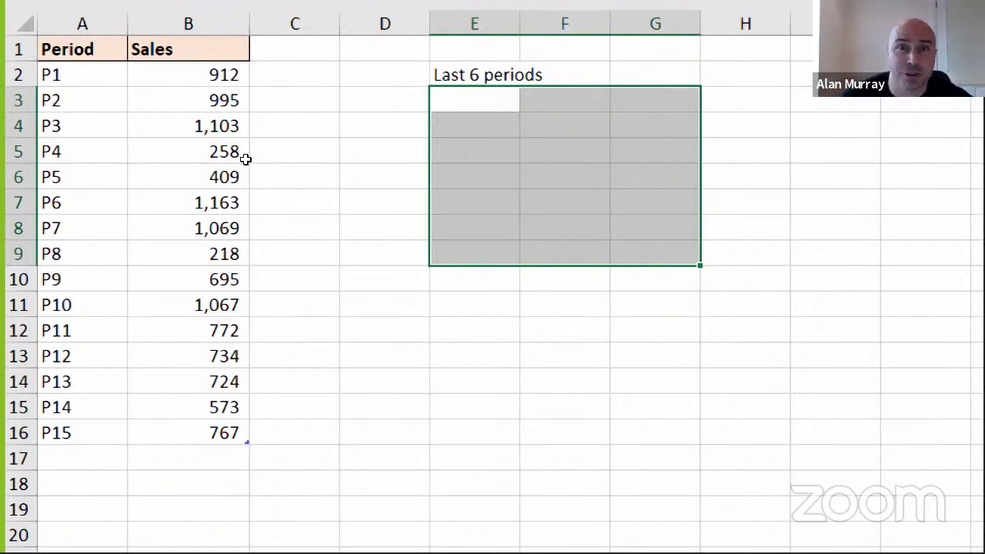
key(shift+BackSpace)
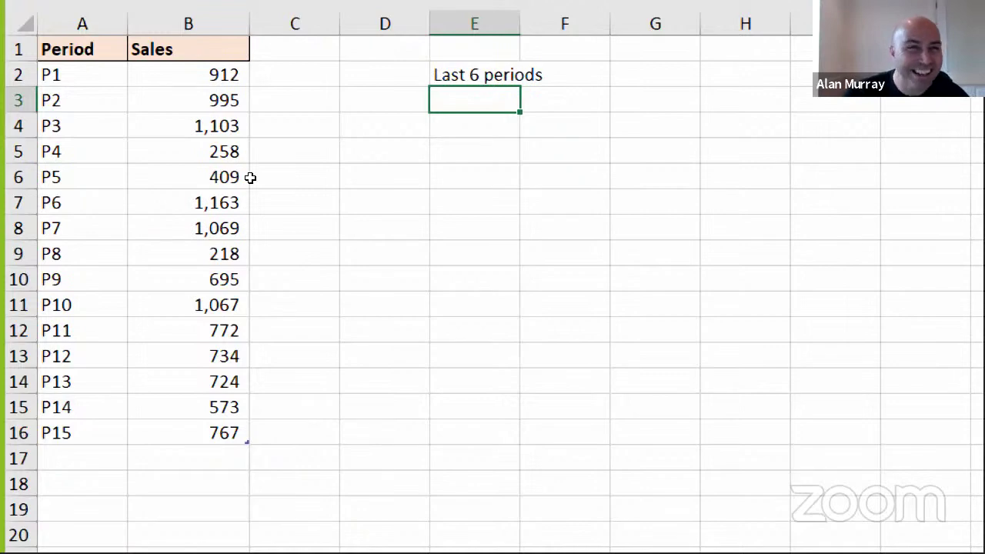
Start an INDEX formula in cell E3 with PeriodicSales[Period] as its array.
text(=index()
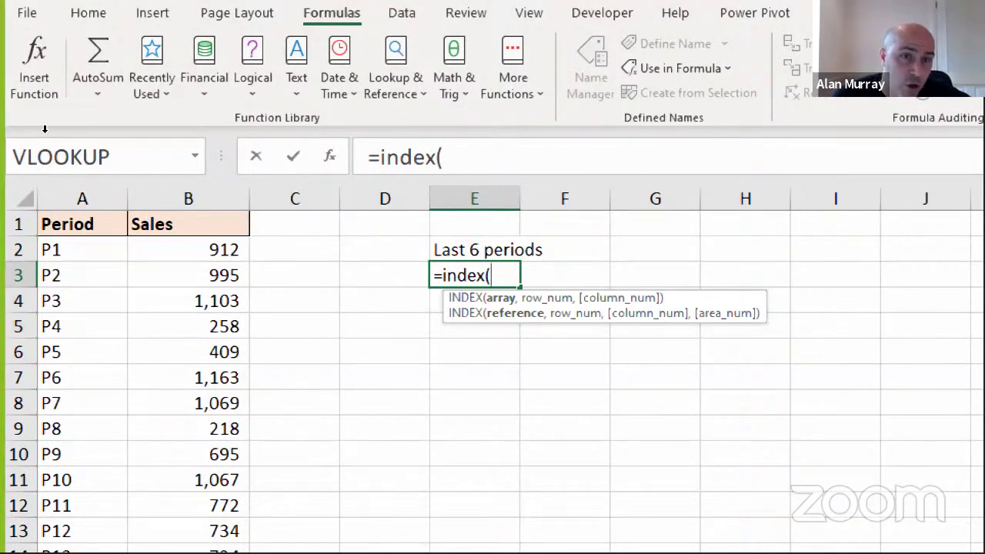
click(71, 214)
text(,)
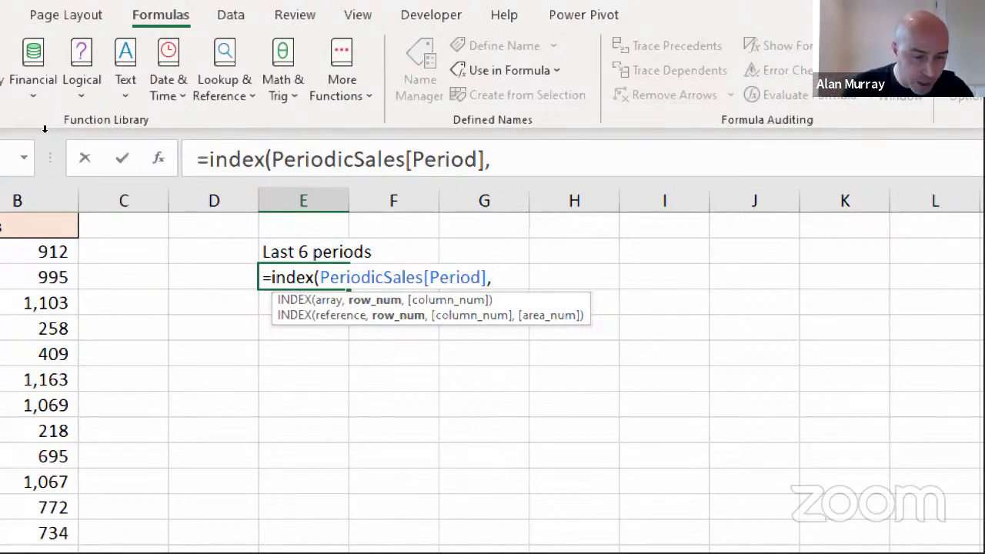
Enter ROWS(PeriodicSales[Period])-5 as the INDEX function's row number and close the function.
text(rows)
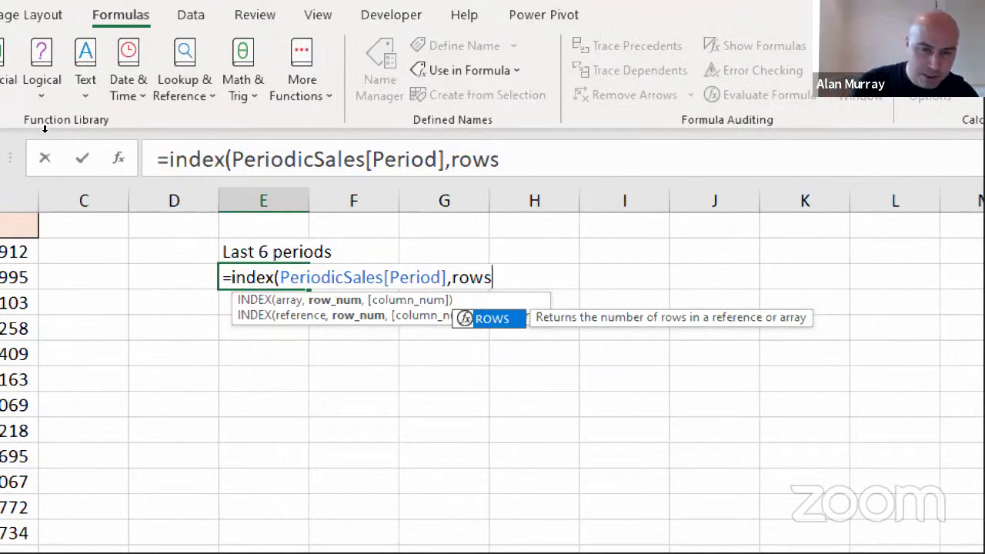
text((per)
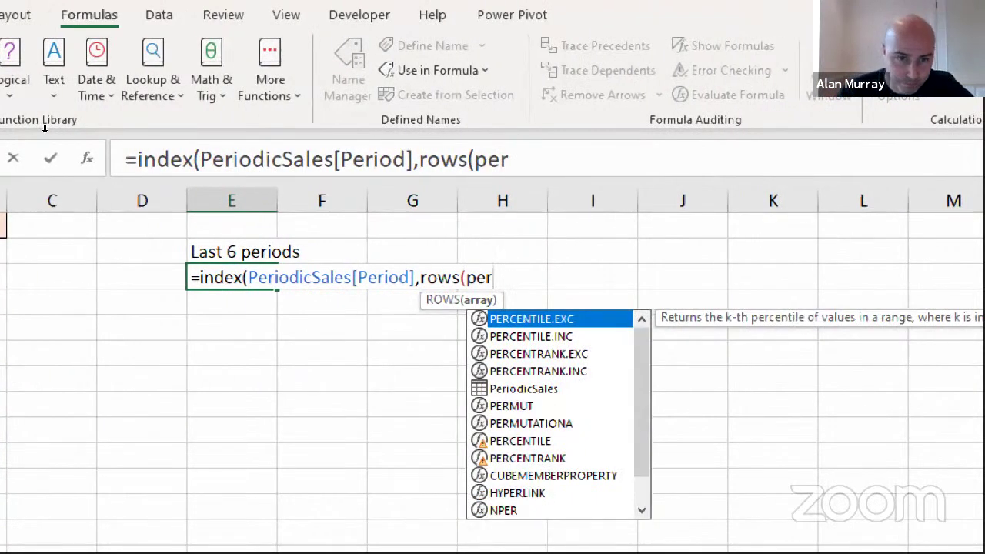
key(Down)
key(Down)
key(Down)
key(Down)
key(Tab)
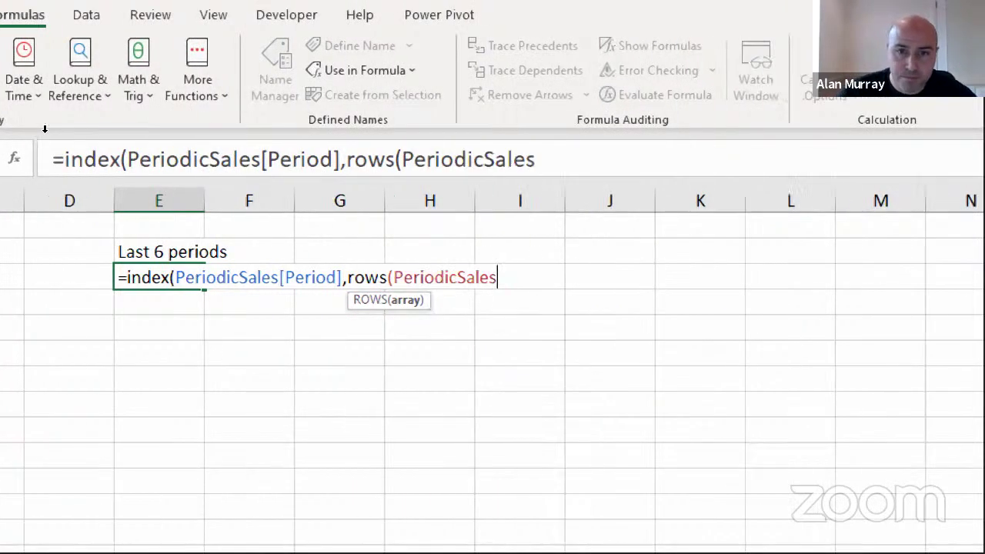
text([)
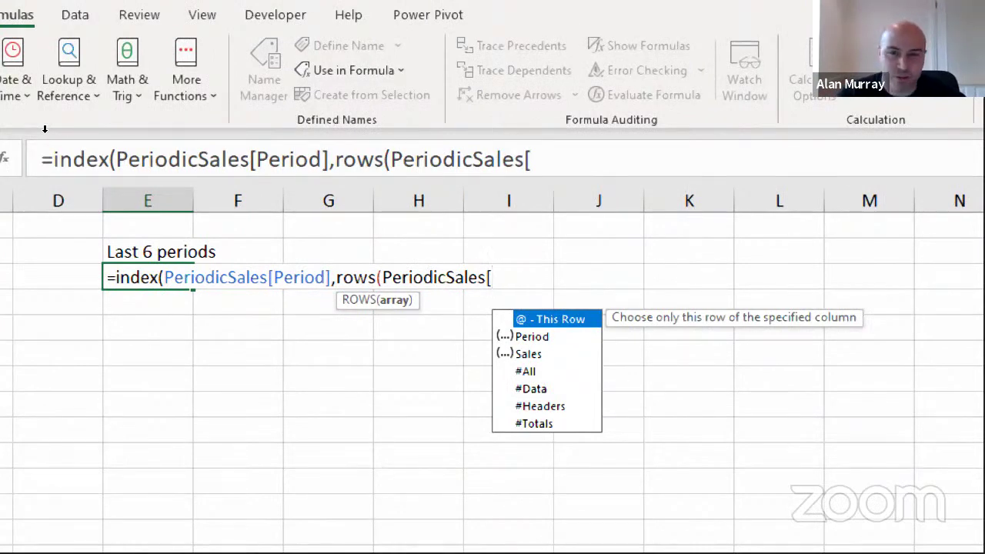
key(Down)
key(Tab)
text(]))
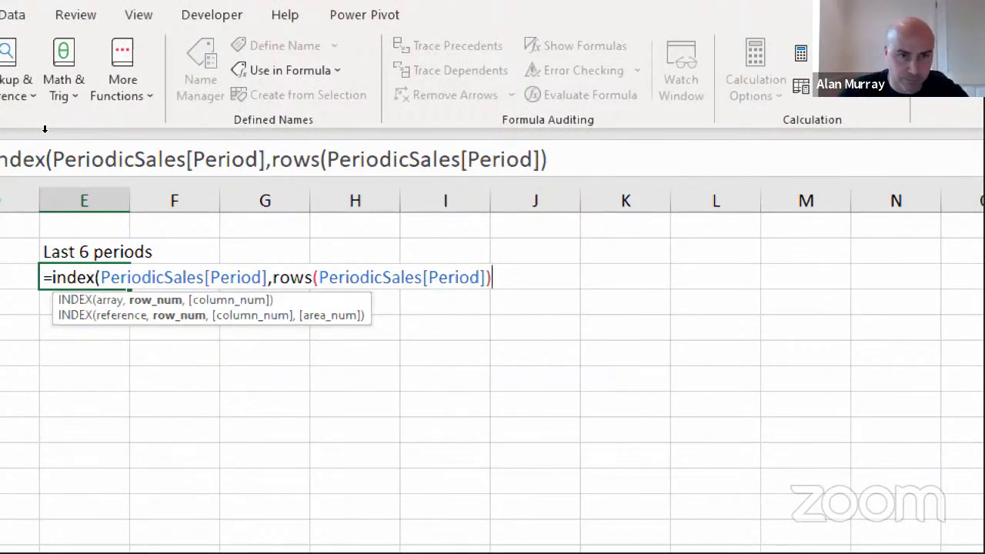
text(-5)
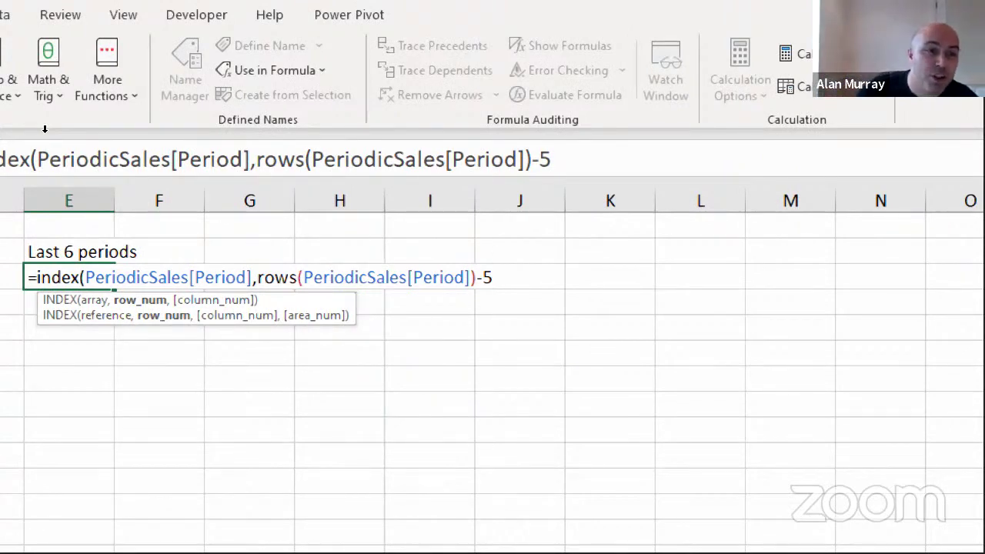
text())
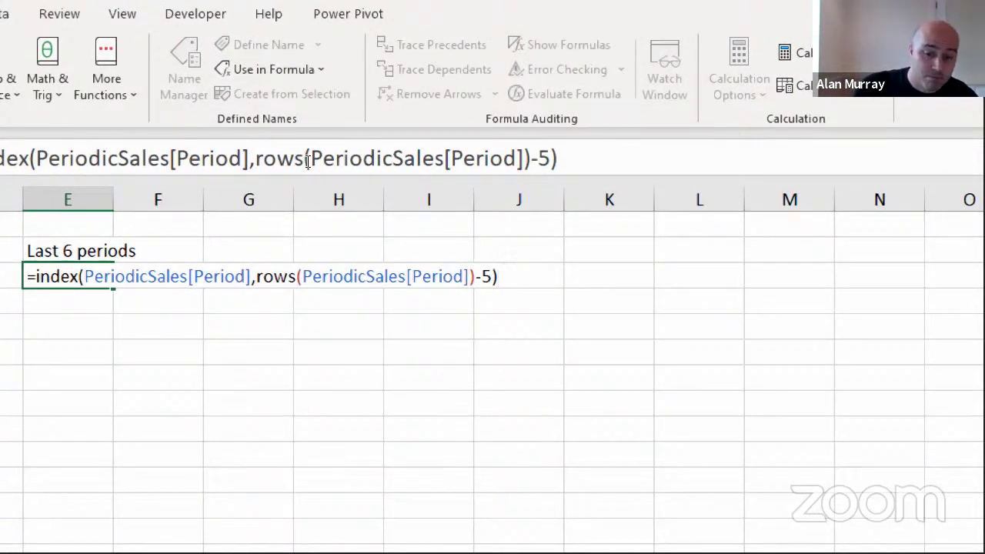
Add a colon after the INDEX function in E3 and append a copy of the whole INDEX expression behind it.
text(:)
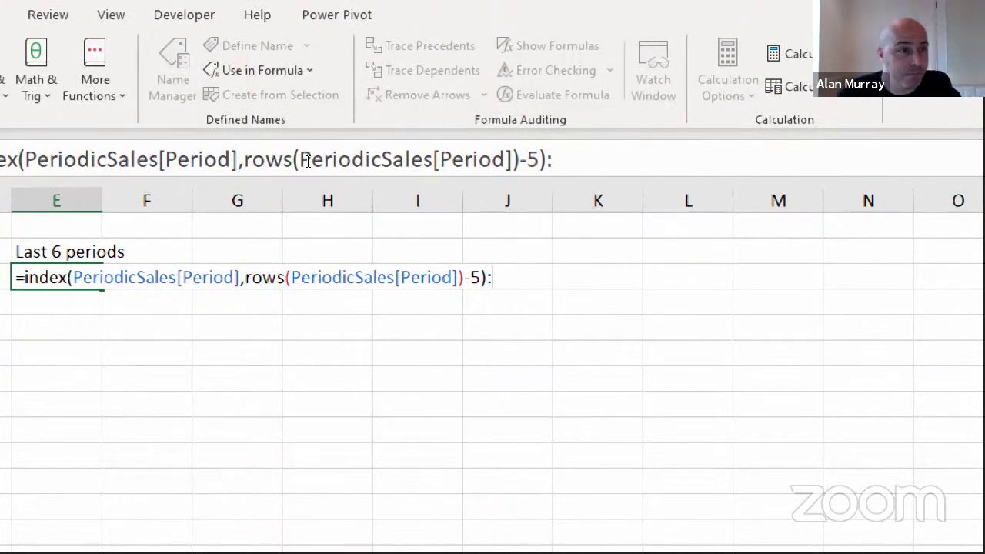
drag(223, 159, 454, 158)
key(ctrl+c)
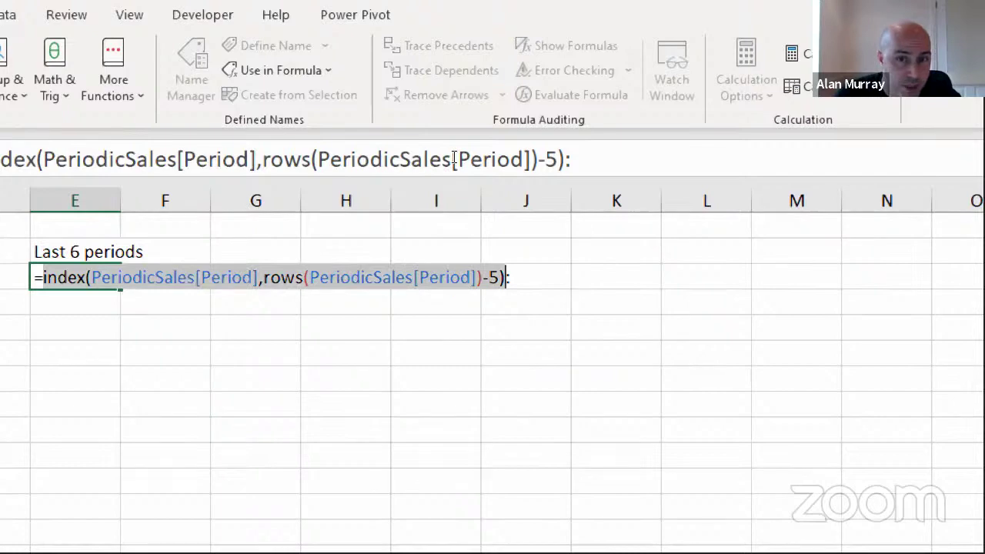
key(End)
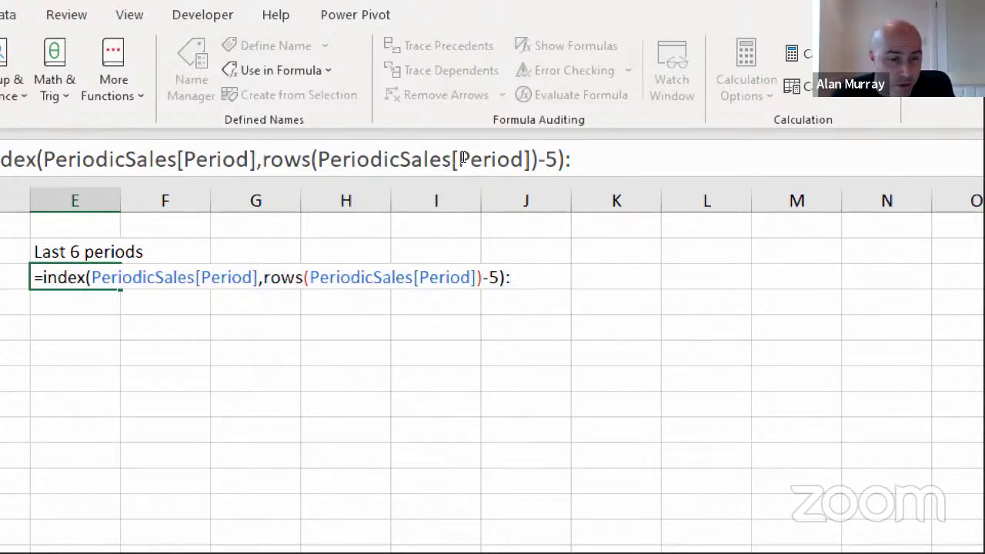
key(ctrl+v)
Select the -5 offset in the row number of the second INDEX function.
key(Left)
key(shift+Left)
key(shift+Left)
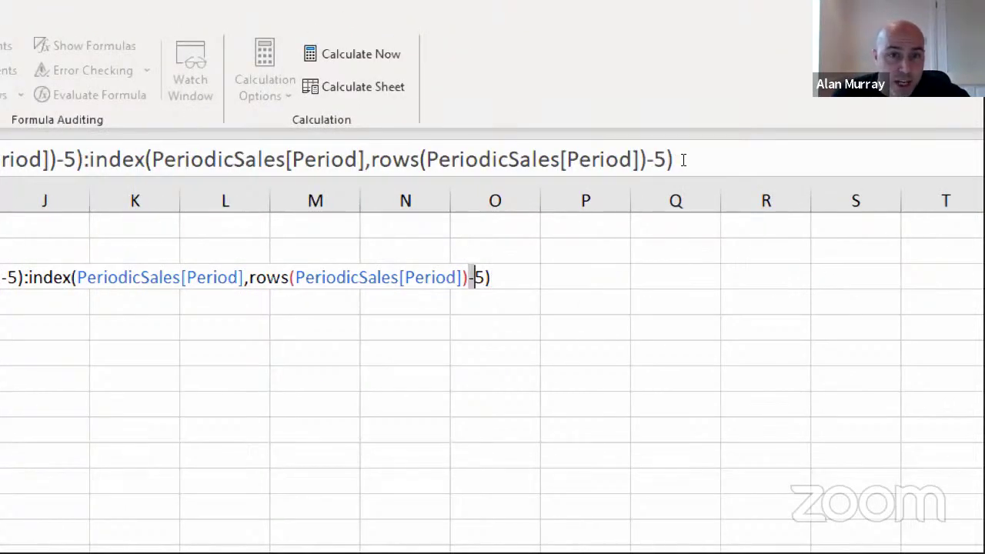
Remove the -5 offset from the closing INDEX's ROWS part of the E3 formula and commit the formula.
key(Delete)
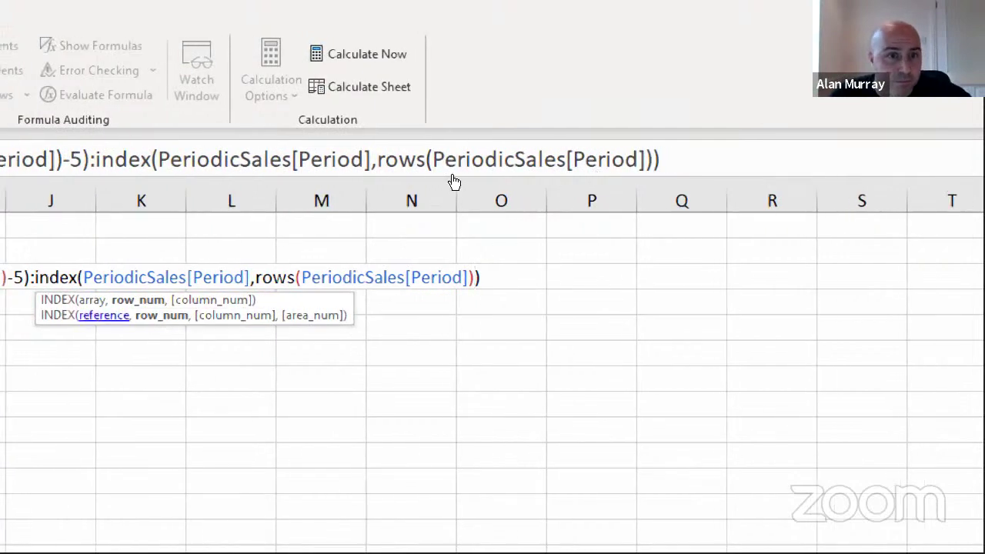
key(Return)
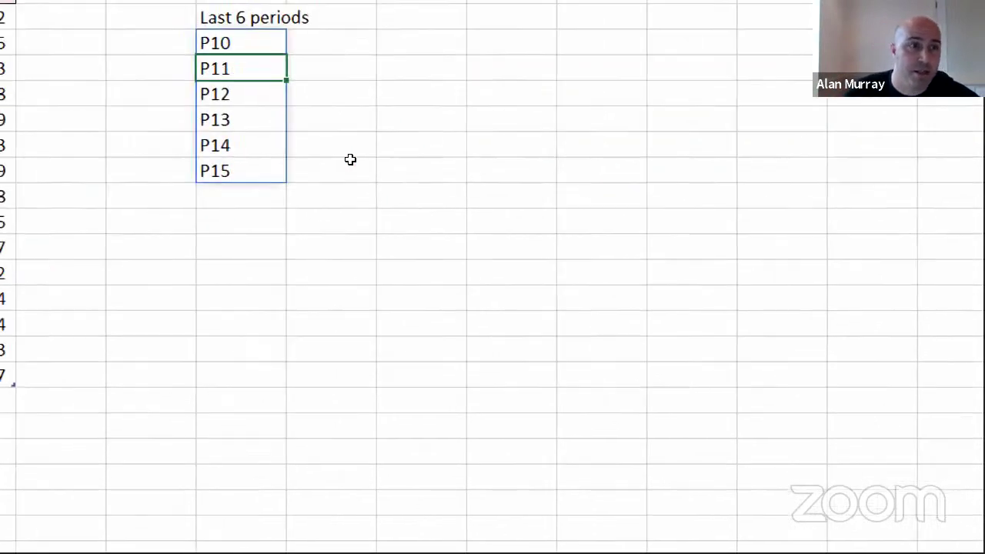
Copy the formula text of E3 into F3, leaving the pasted formula open for editing.
drag(243, 164, 238, 218)
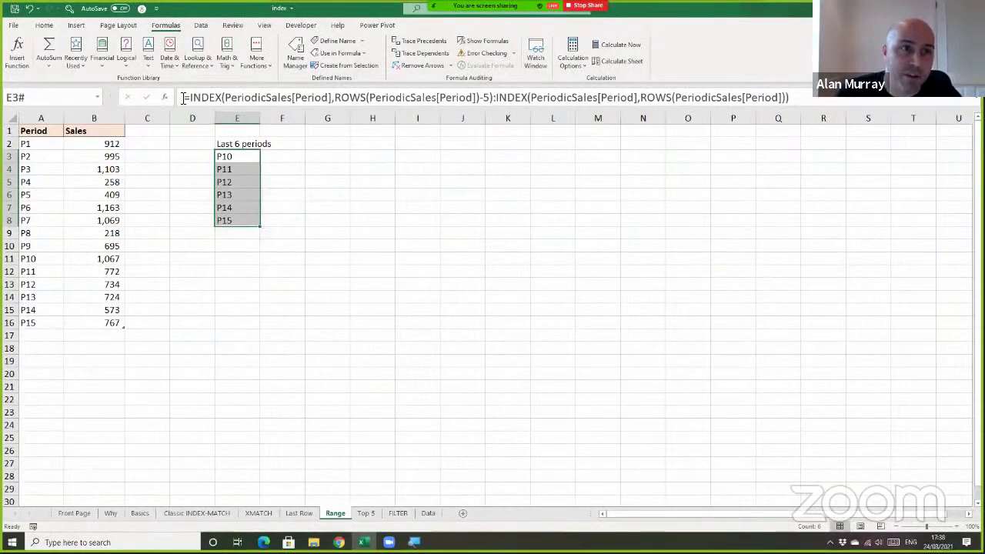
click(188, 98)
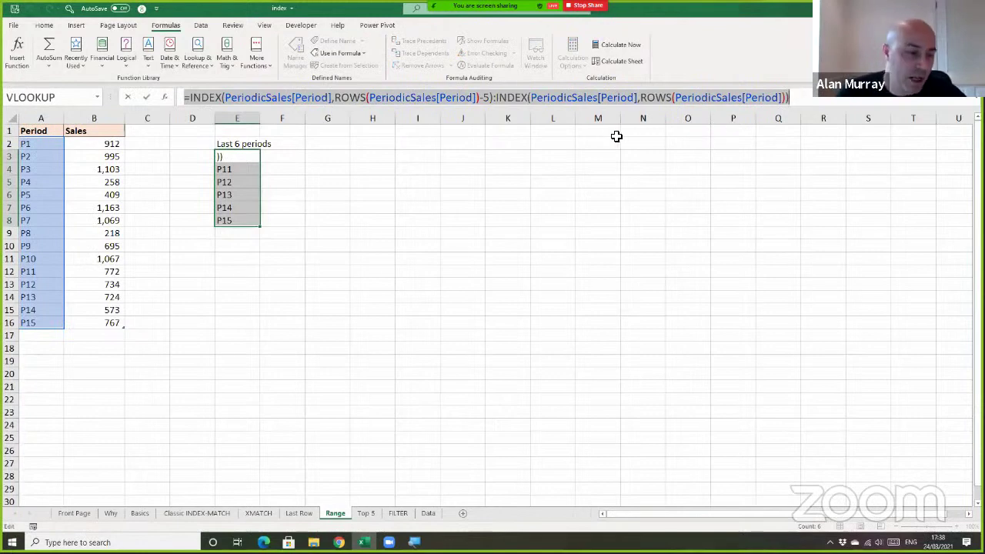
key(Return)
double_click(296, 158)
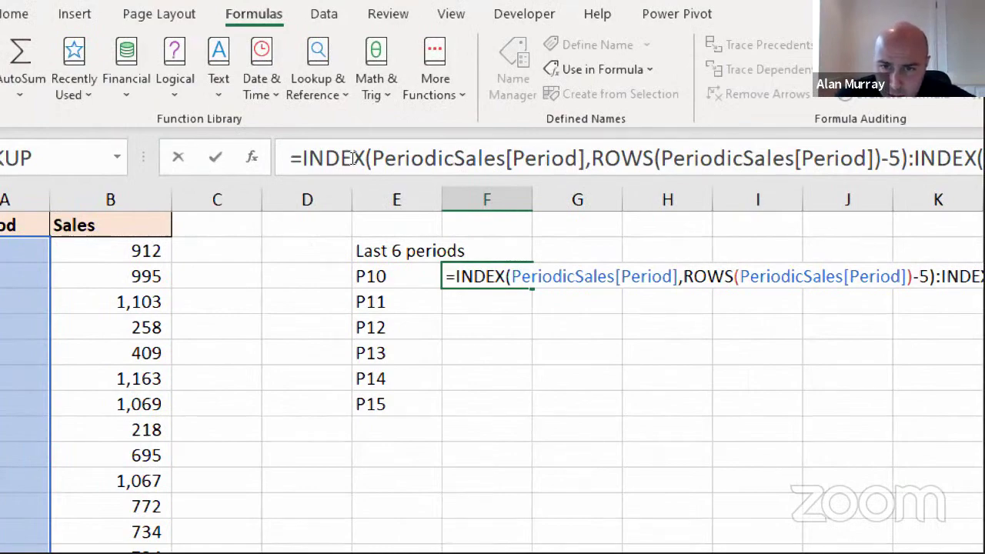
Change the column in the F3 formula's first INDEX array from Period to Sales.
key(shift+Right)
key(shift+Right)
key(shift+Right)
key(shift+Right)
key(shift+Right)
key(shift+Right)
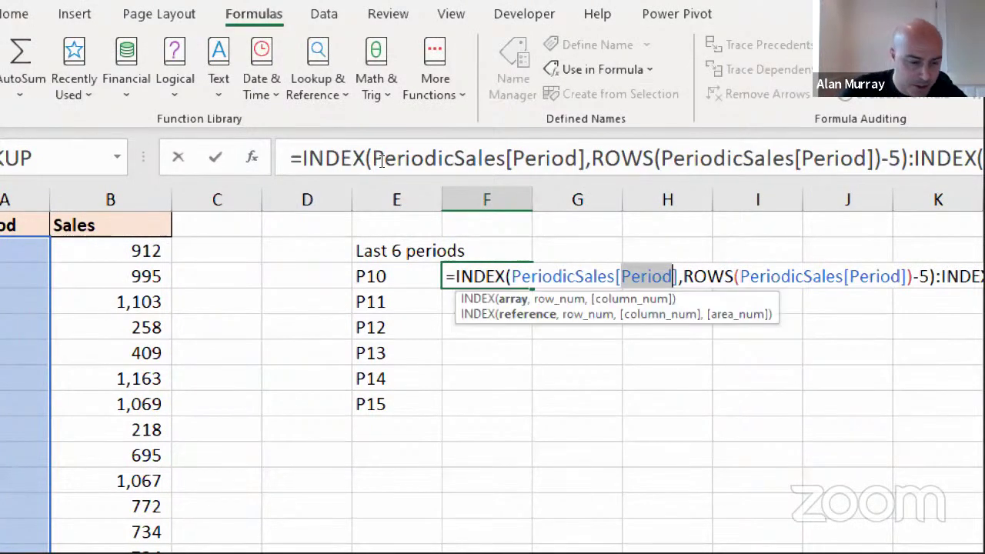
text(Sales)
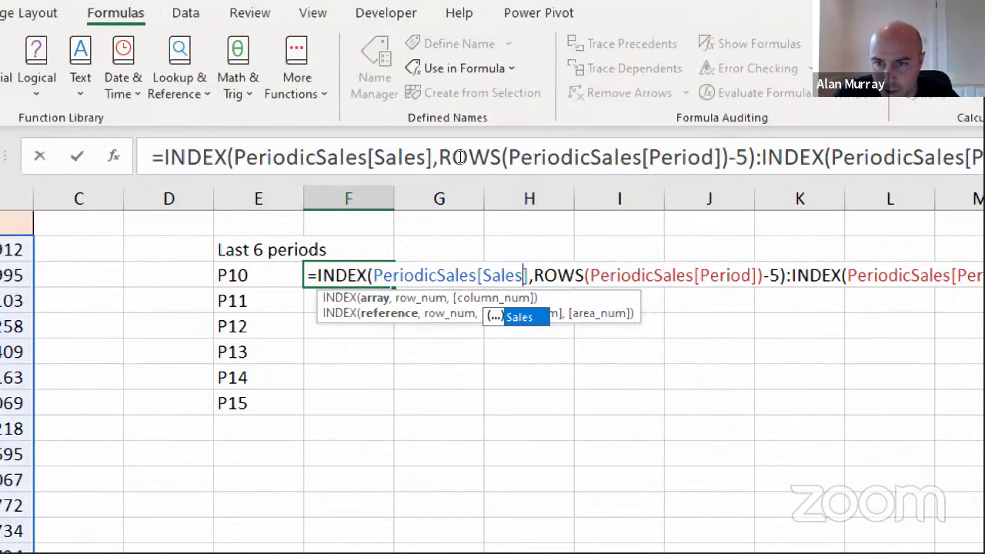
Replace Period with Sales inside the first ROWS function of the F3 formula.
key(ctrl+Right)
key(ctrl+Right)
key(ctrl+Right)
key(ctrl+shift+Right)
text(S)
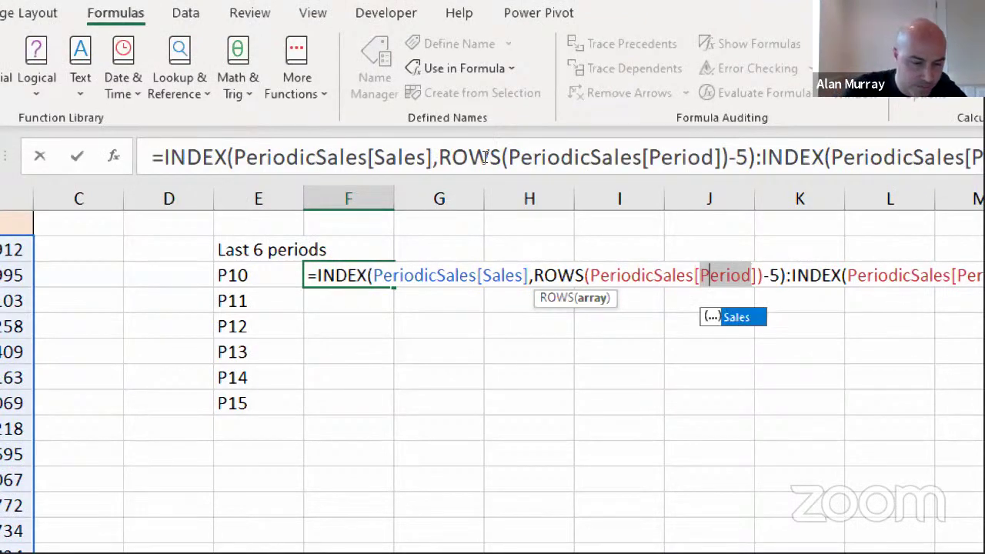
text(ales)
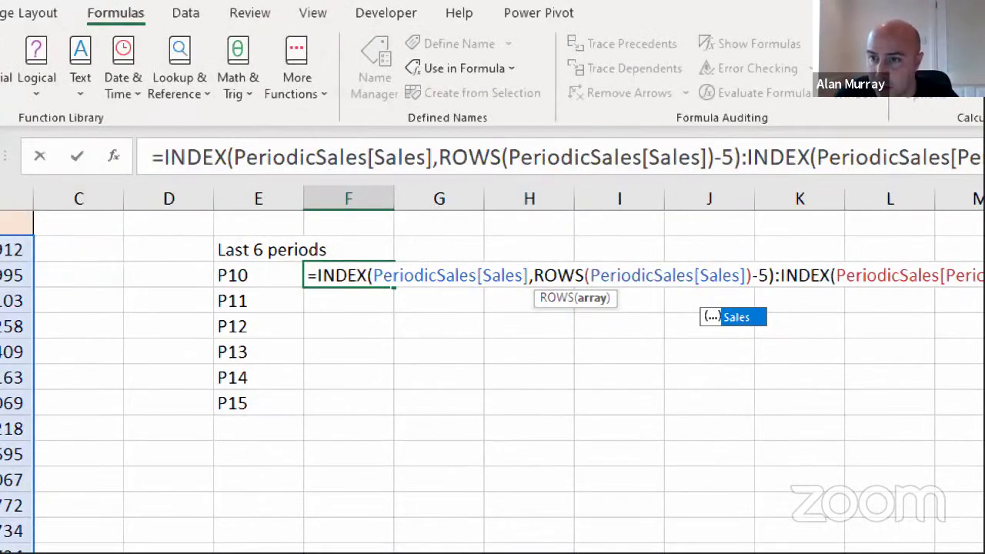
Make the second INDEX function in the F3 formula use PeriodicSales[Sales] as its array.
key(ctrl+Right)
key(ctrl+Right)
key(ctrl+Right)
key(ctrl+Right)
key(shift+Right)
key(shift+Right)
key(shift+Right)
key(shift+Right)
key(shift+Right)
key(shift+Right)
text(Sale)
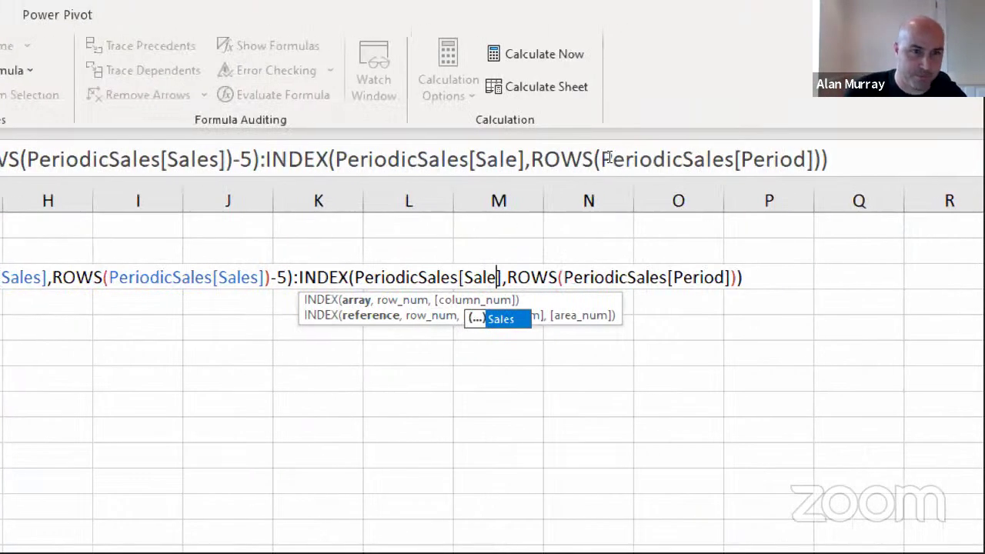
text(s)
Point the second ROWS function in the F3 formula at PeriodicSales[Sales] and commit the formula.
key(ctrl+Right)
key(ctrl+Right)
key(ctrl+Right)
key(shift+Right)
key(shift+Right)
key(shift+Right)
key(shift+Right)
key(shift+Right)
key(shift+Right)
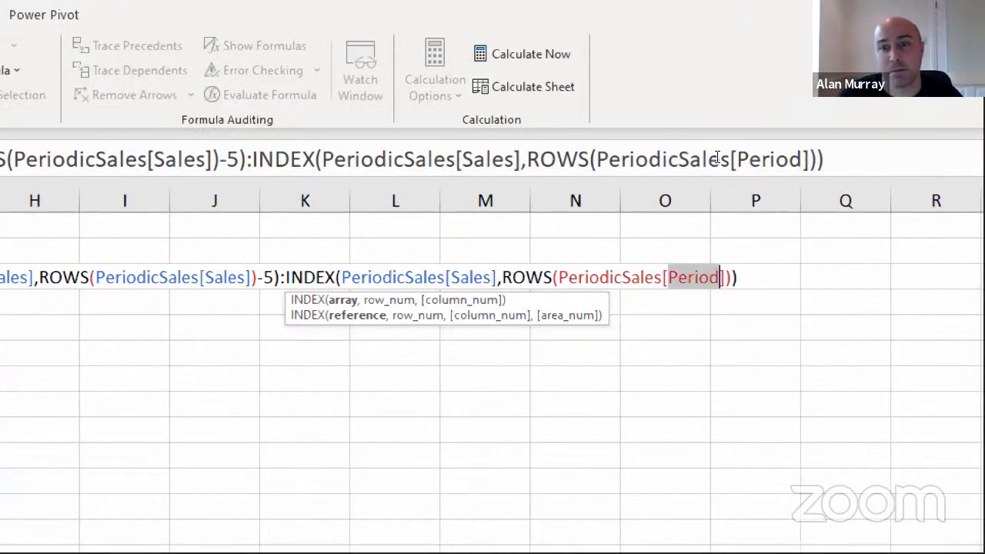
text(Sales)
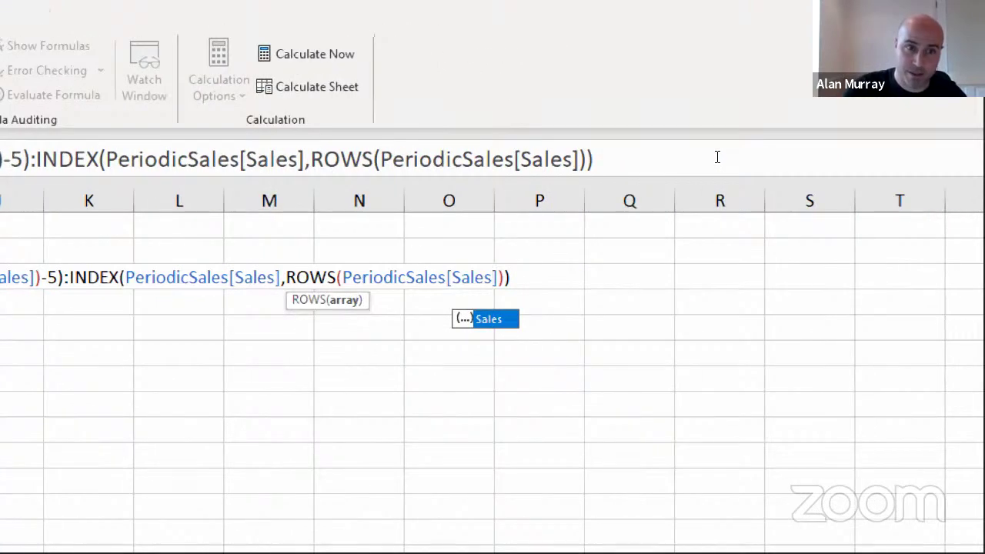
key(Return)
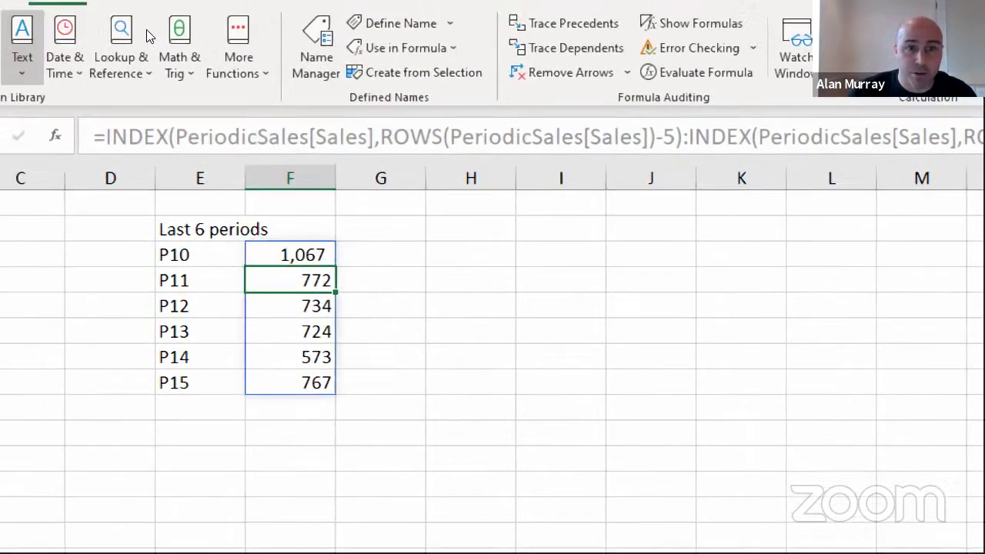
key(Down)
key(Right)
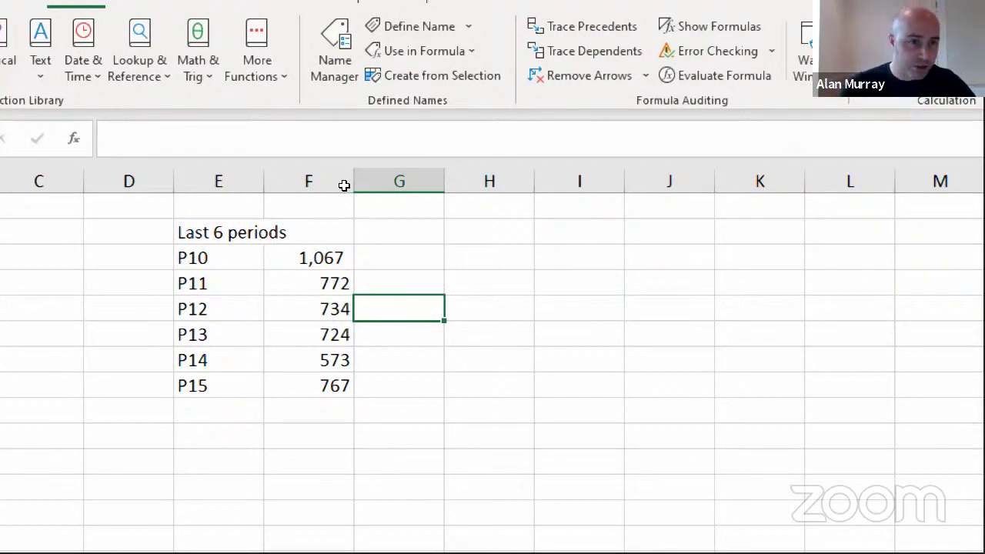
scroll(176, 192, left, 5)
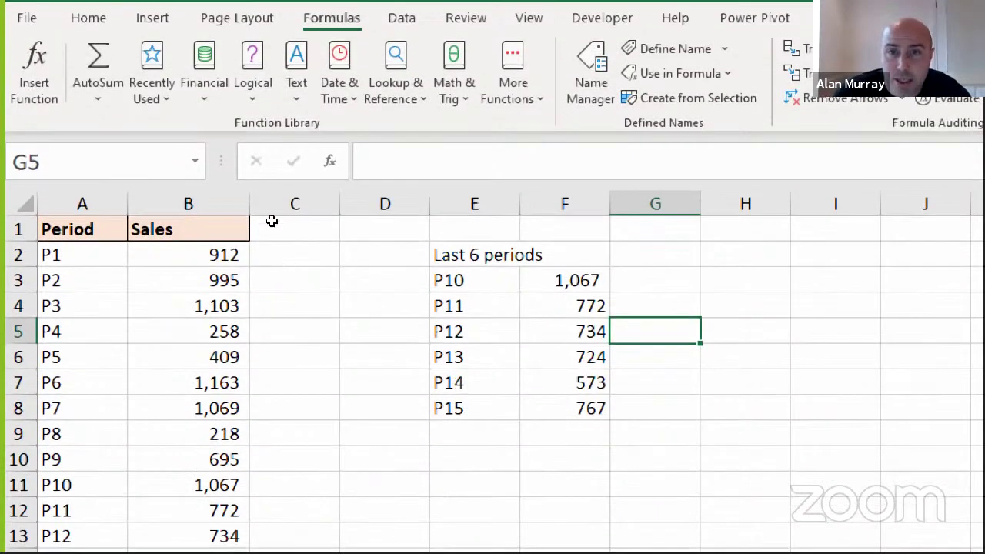
Define a workbook-scoped name ChartLabels that refers to the full INDEX formula copied from E3.
click(475, 280)
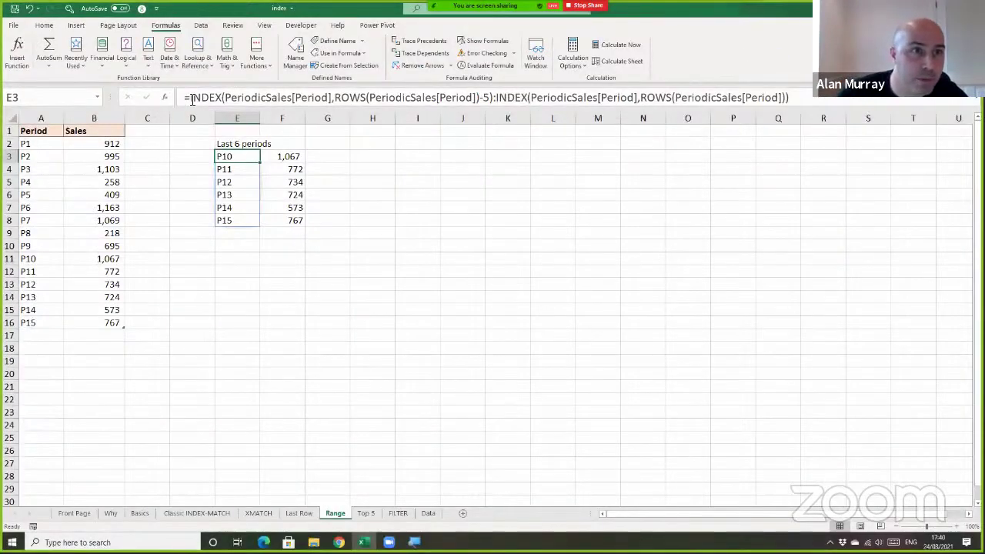
click(192, 98)
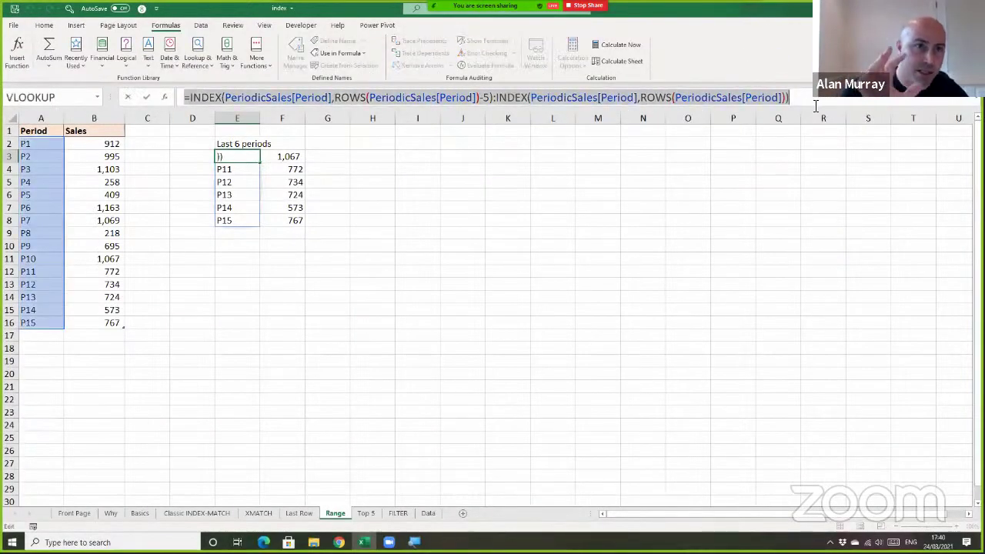
key(Escape)
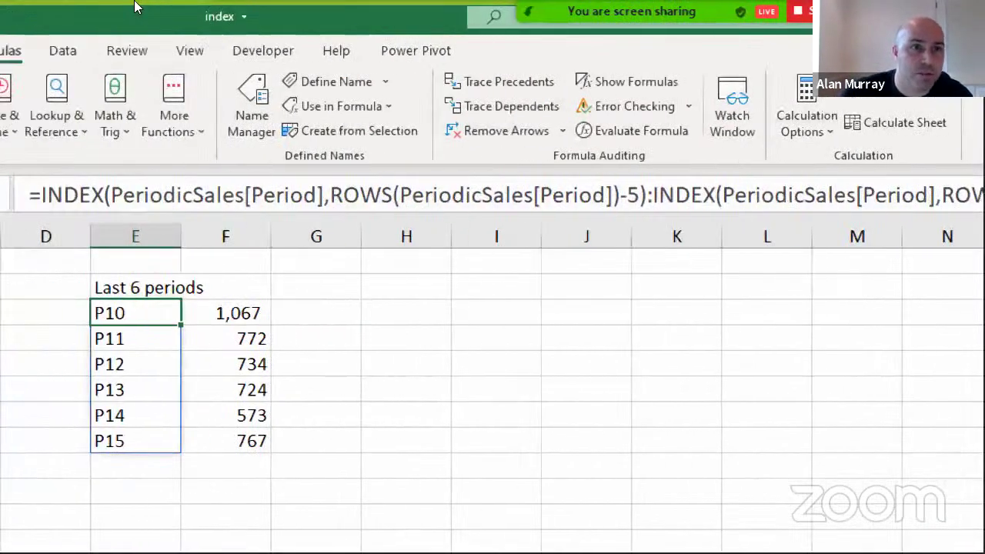
click(330, 81)
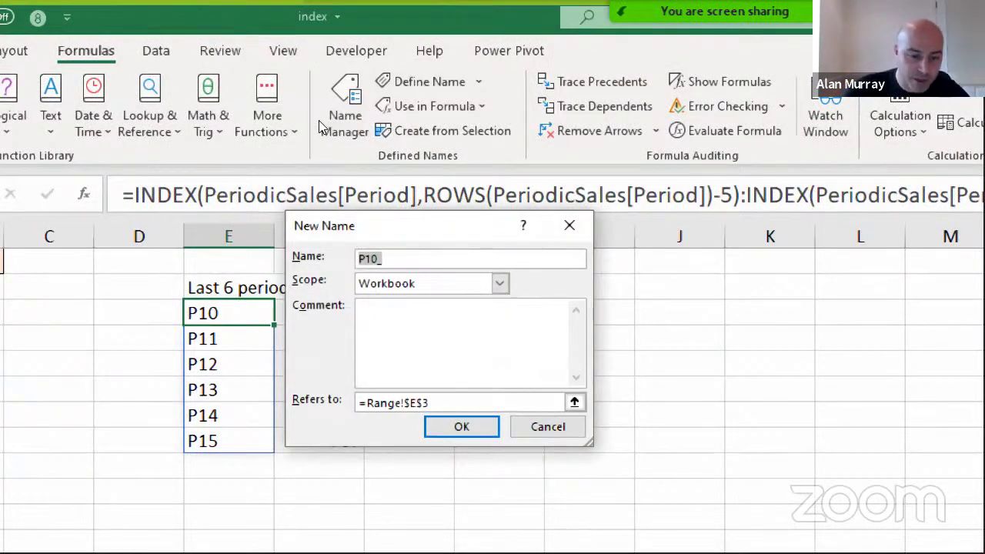
text(ChartLabels)
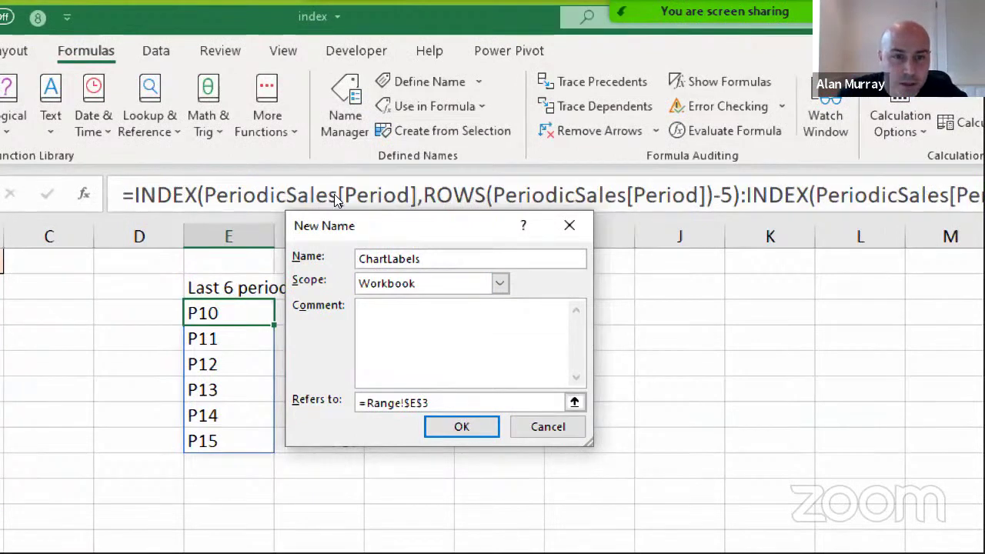
key(Tab)
key(Tab)
key(Tab)
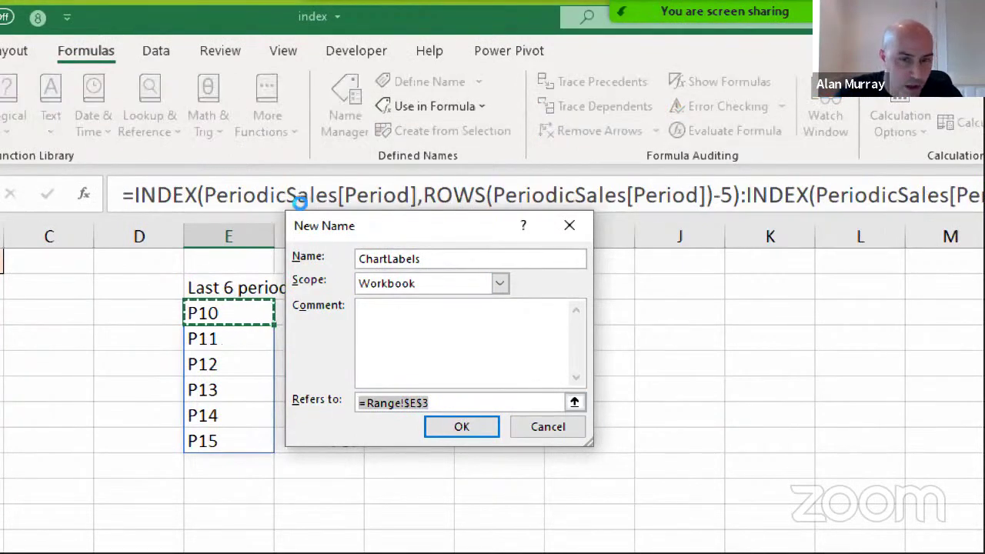
text(=INDEX(PeriodicSales[Period],ROWS(PeriodicSales[Period])-5):INDEX(PeriodicSales[Period],ROWS(PeriodicSales[Period])))
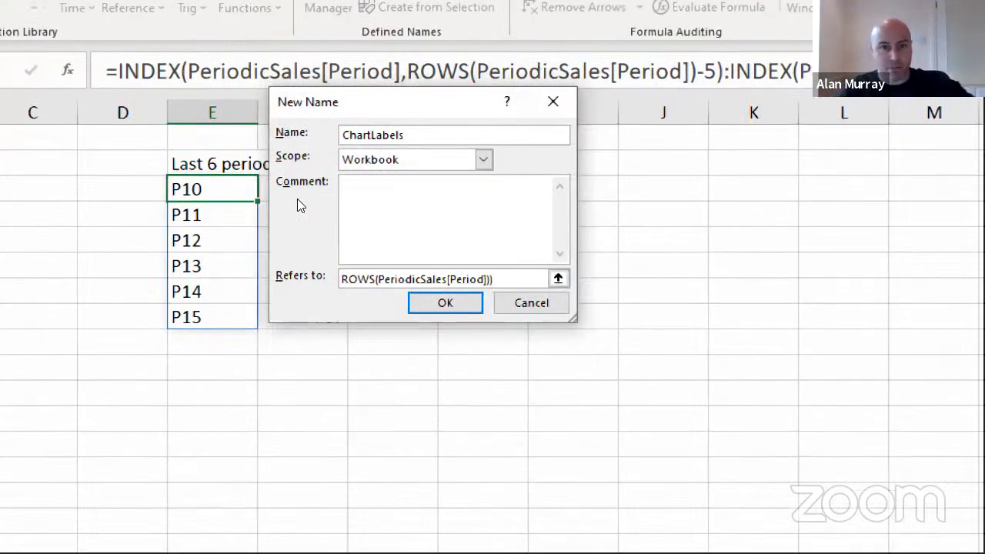
key(Return)
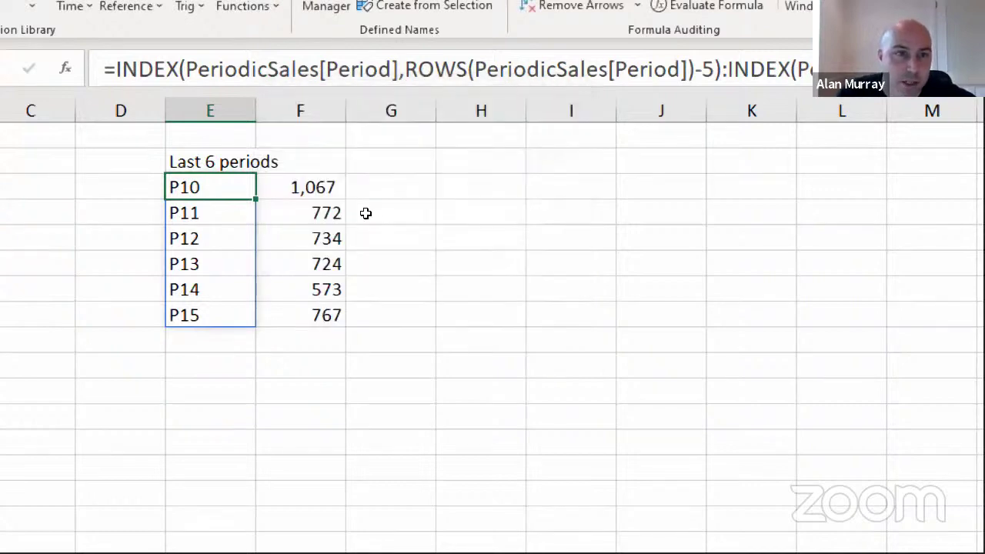
Define a workbook-scoped name ChartValues that refers to the full INDEX formula copied from F3.
key(Right)
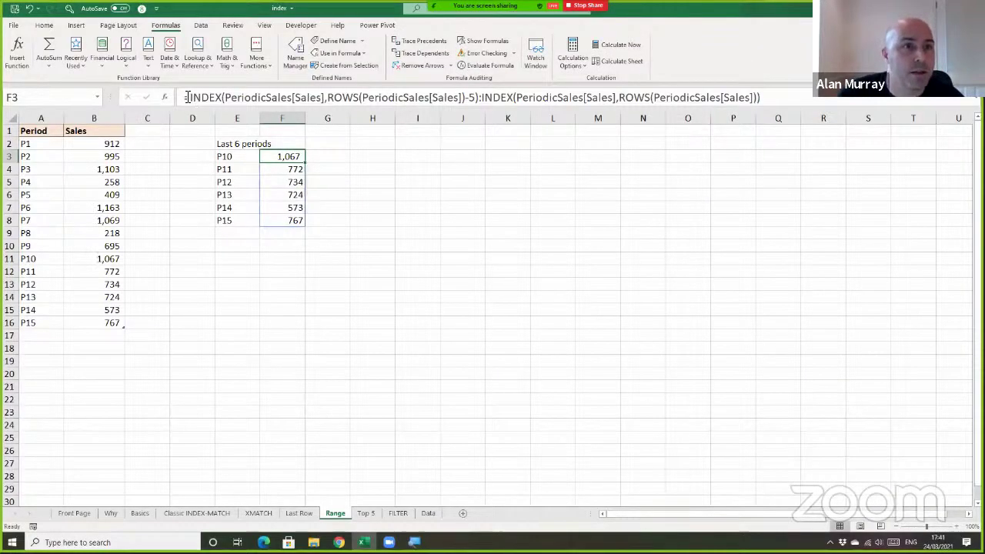
key(F2)
drag(460, 97, 772, 106)
key(ctrl+c)
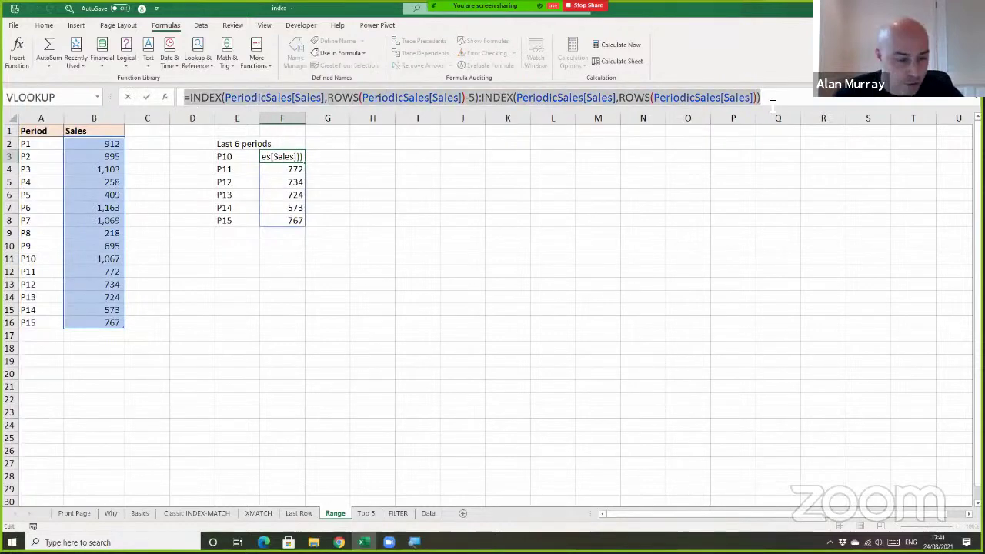
key(Escape)
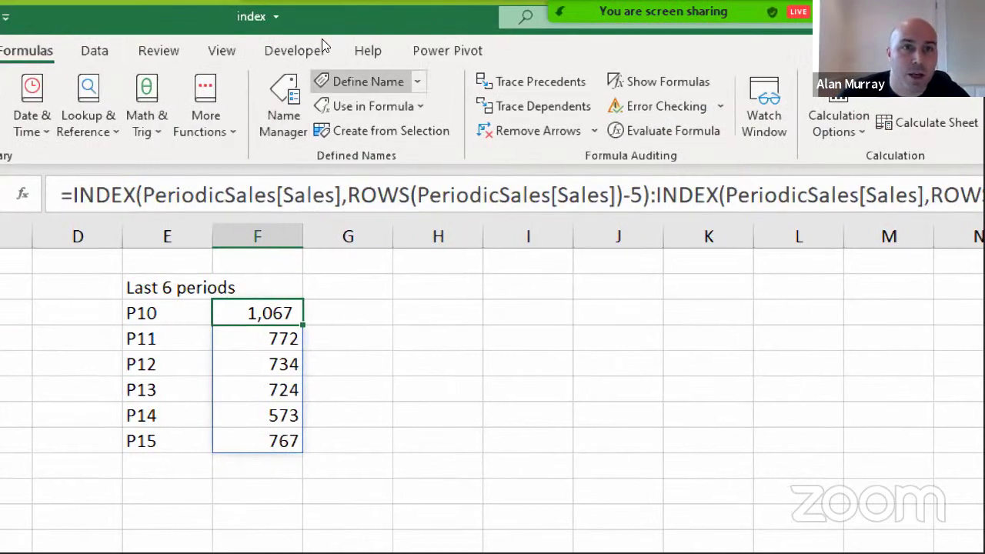
click(337, 83)
text(Chart)
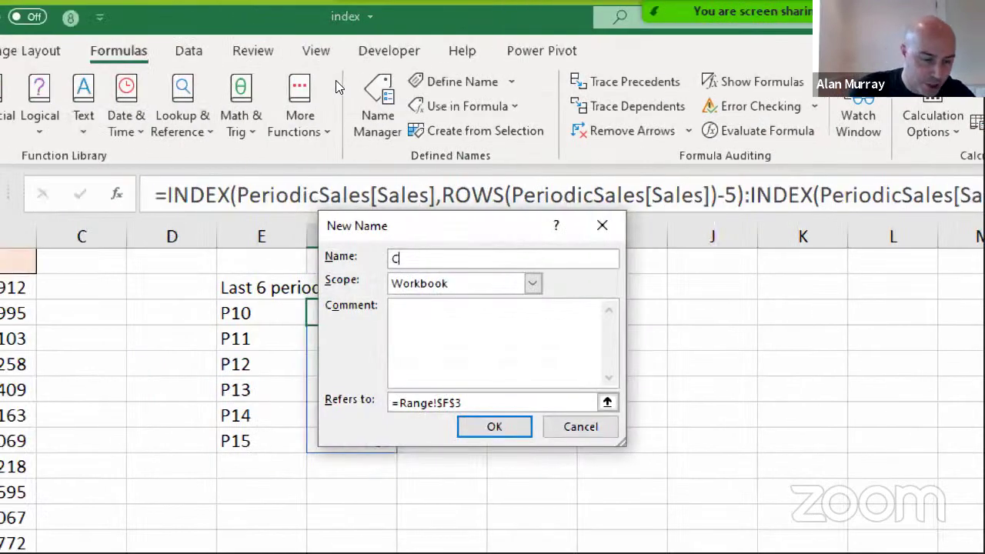
text(Values)
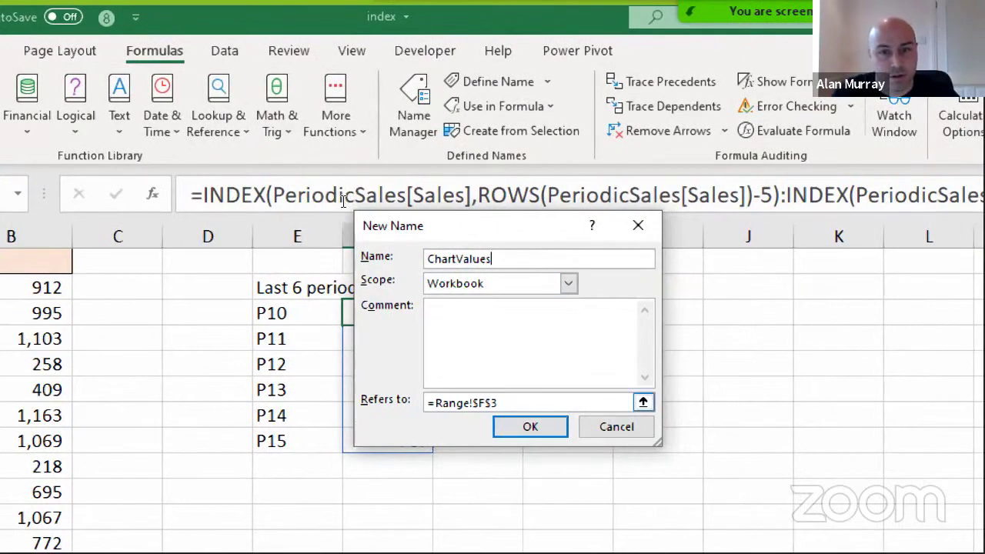
drag(529, 402, 427, 402)
key(ctrl+v)
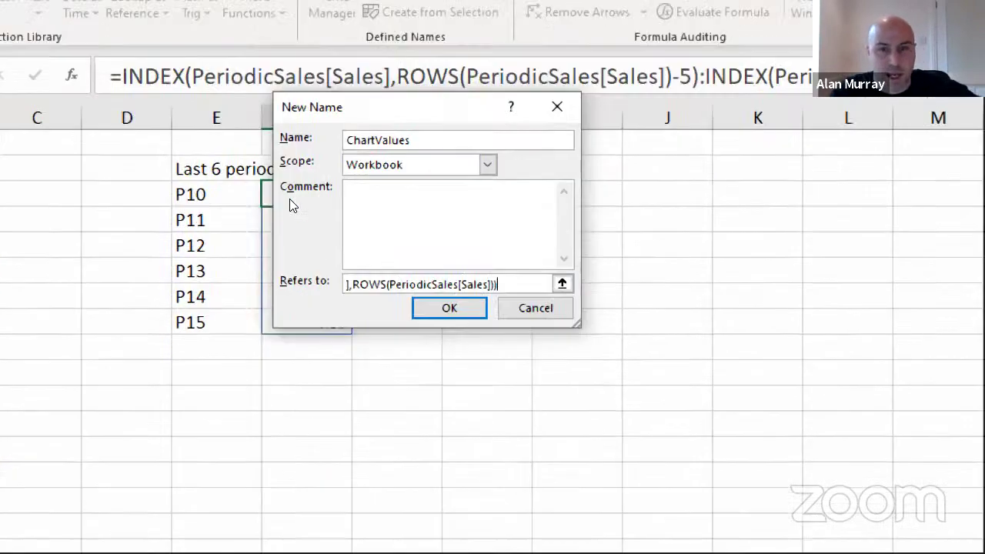
click(453, 302)
Insert an empty 2-D line chart with a blank cell selected, and position it beneath the Last 6 periods list.
click(412, 341)
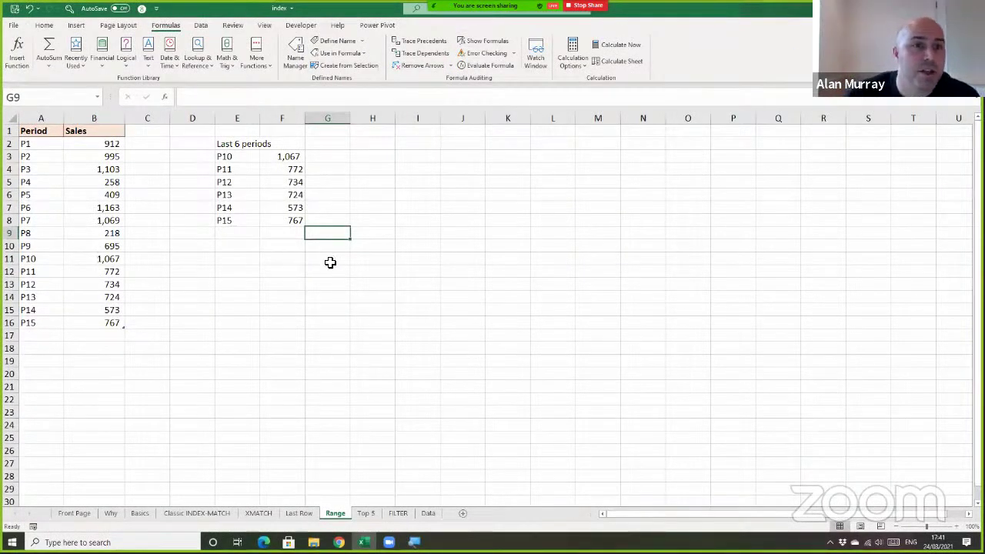
click(282, 263)
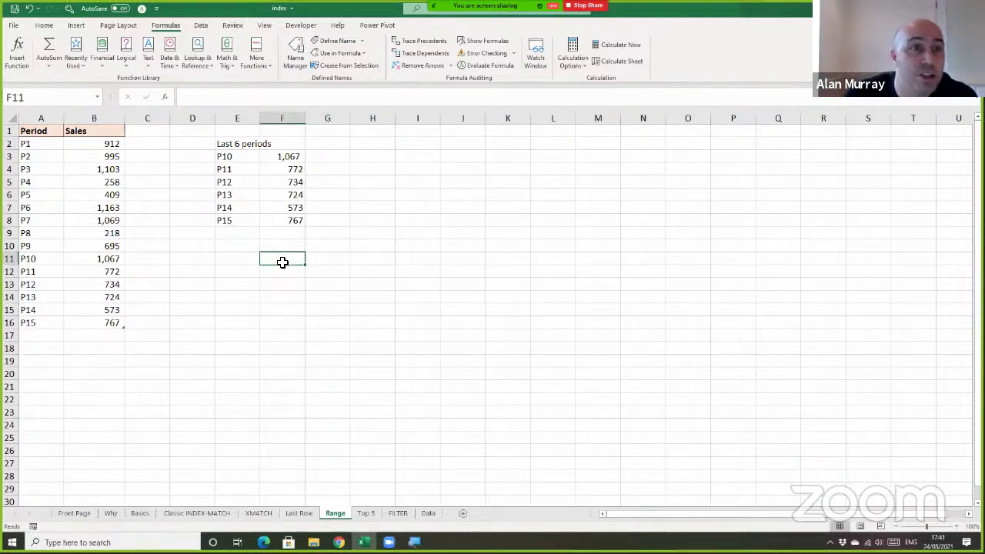
click(76, 25)
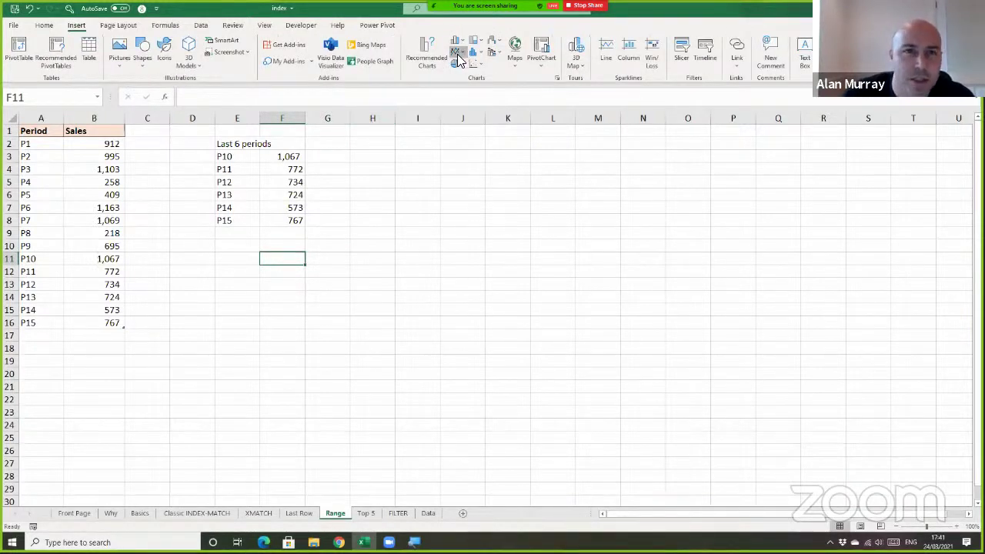
click(457, 54)
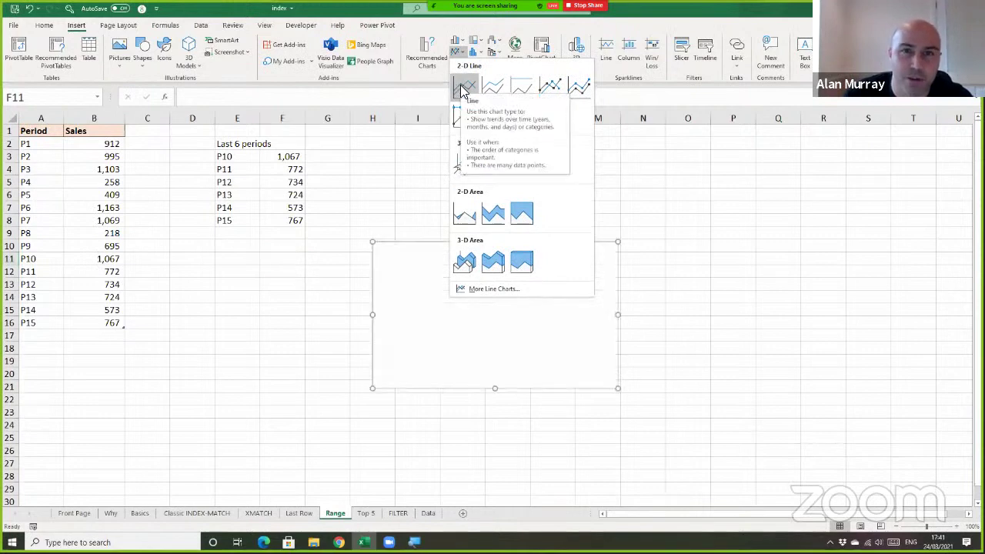
click(464, 86)
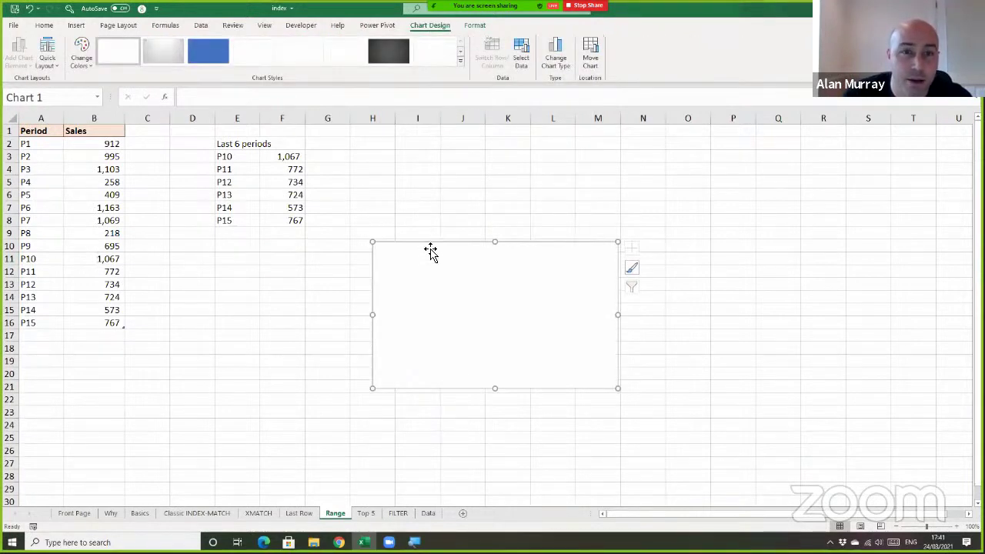
drag(344, 257, 301, 262)
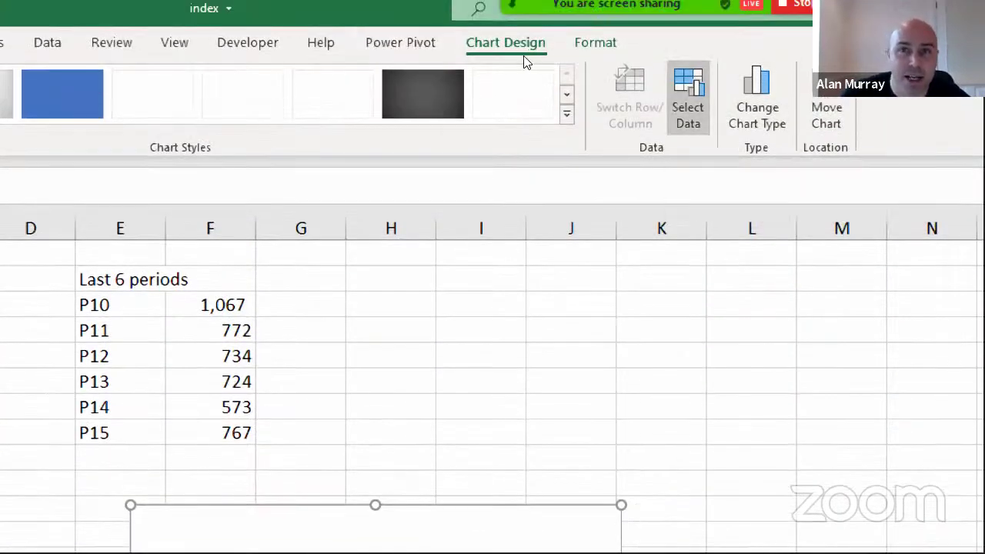
Add a data series to the empty line chart, named Sales, with its values set to =Range!ChartValues.
click(688, 96)
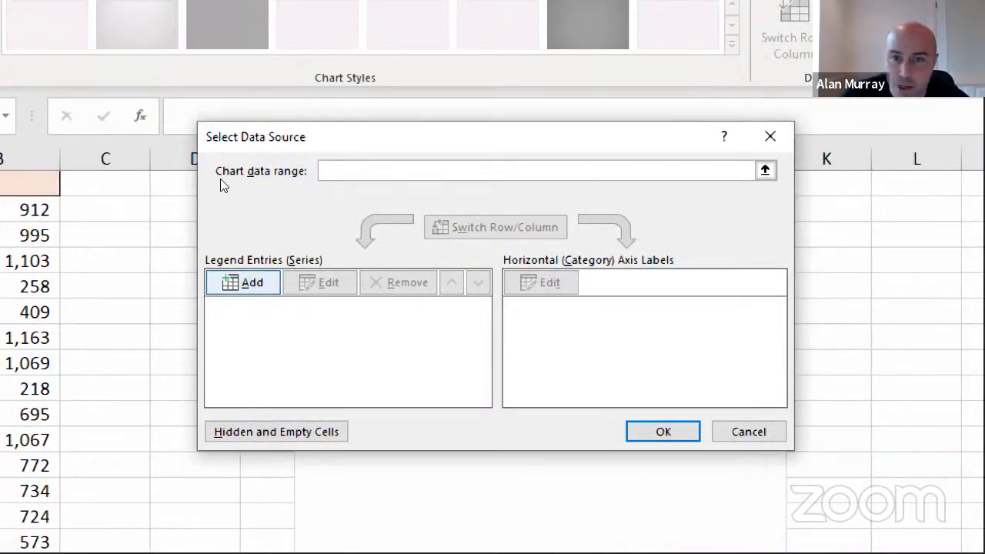
key(Return)
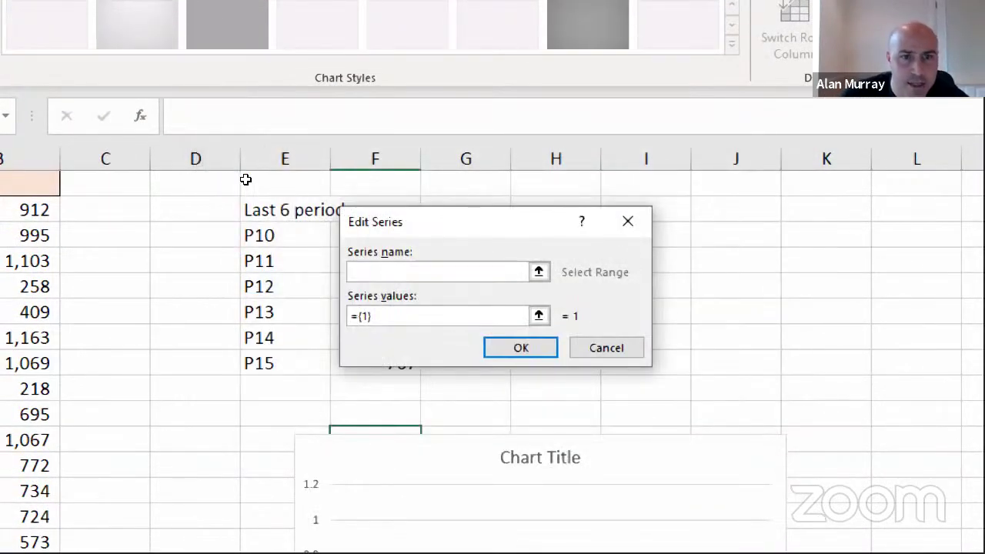
text(Sales)
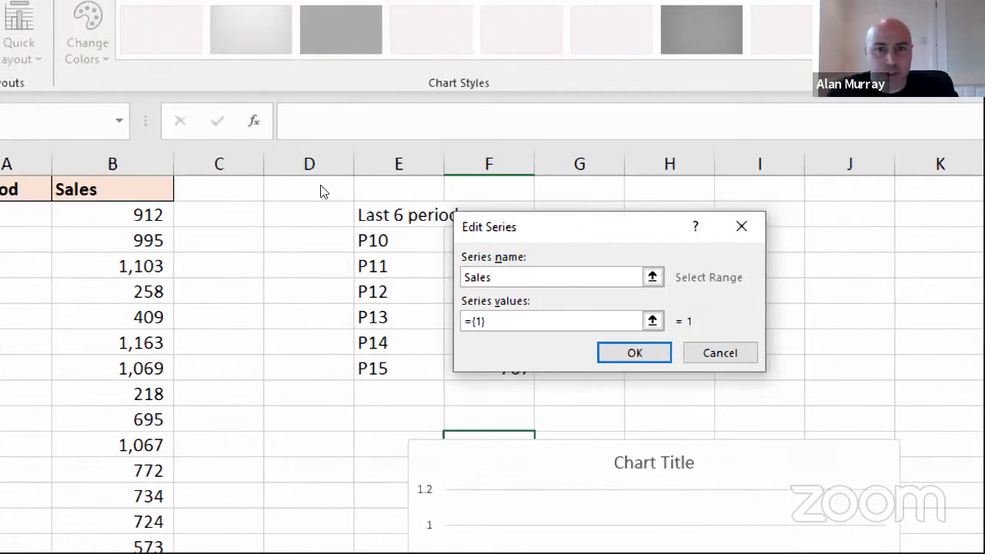
key(Tab)
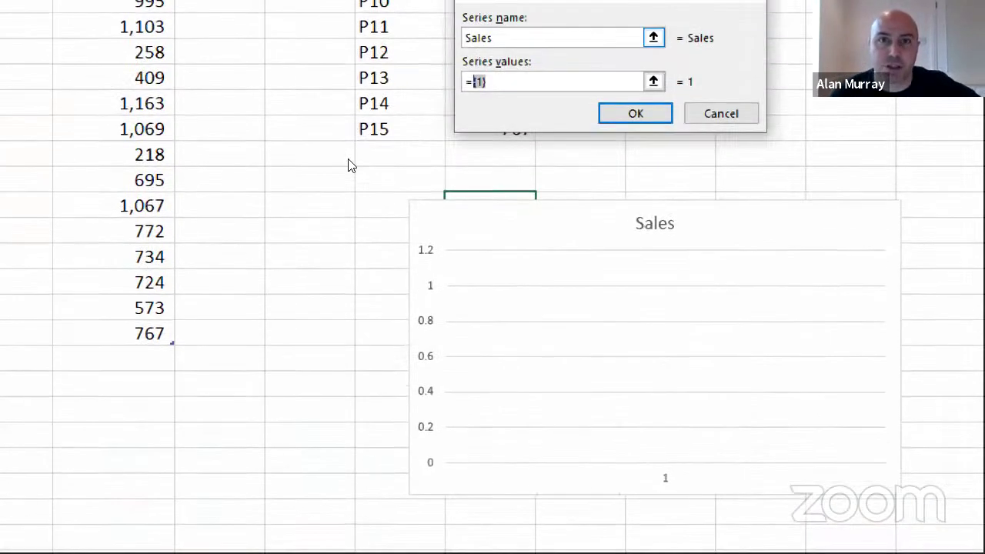
text(Range!)
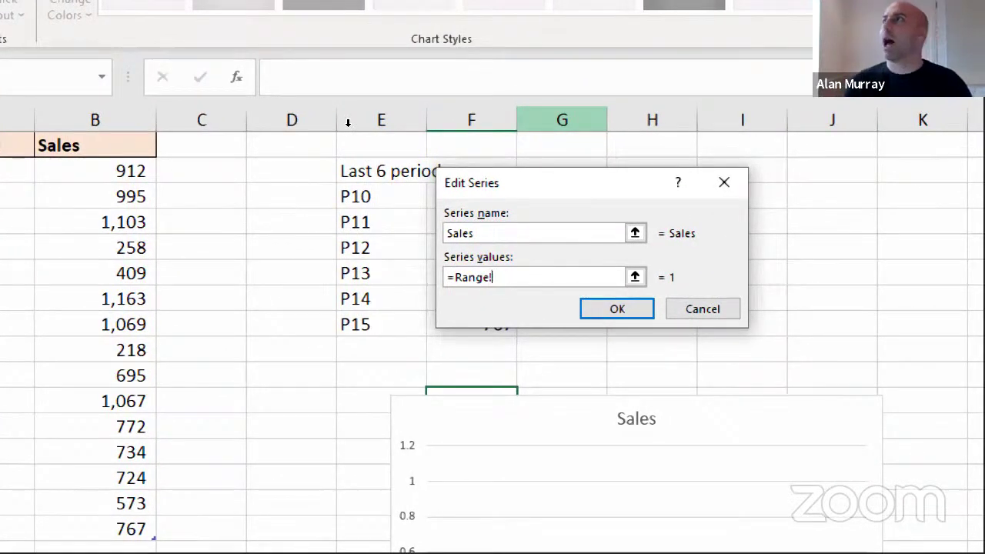
text(ChartValue)
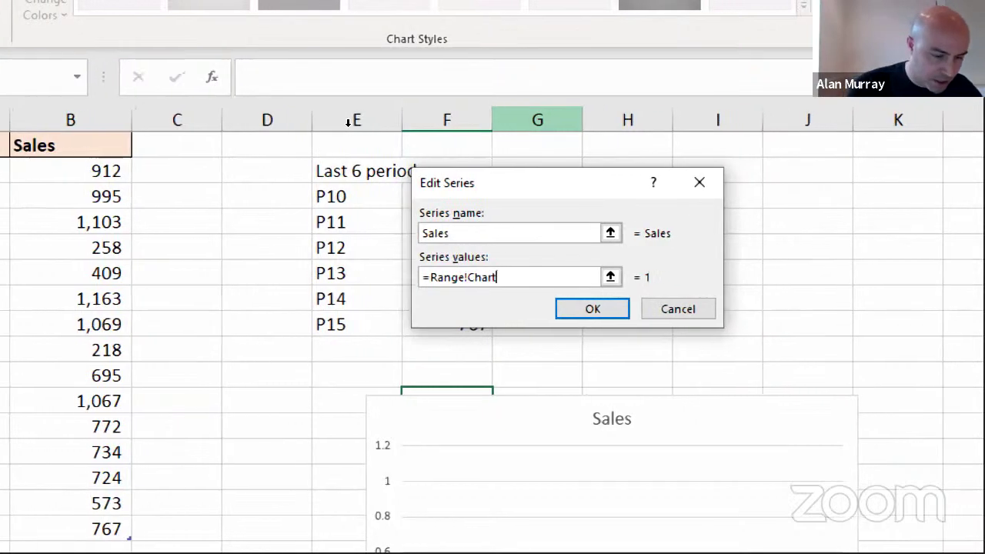
text(s)
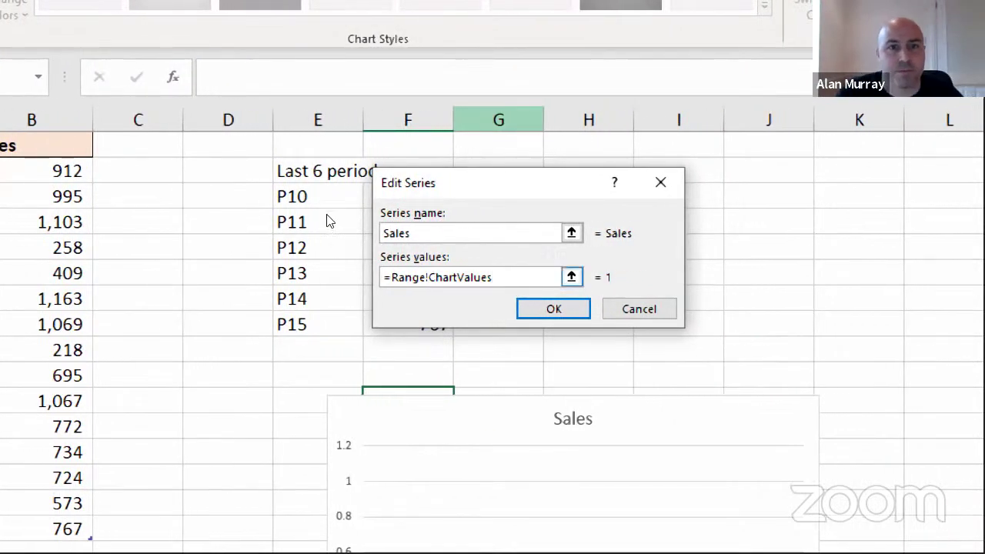
key(Return)
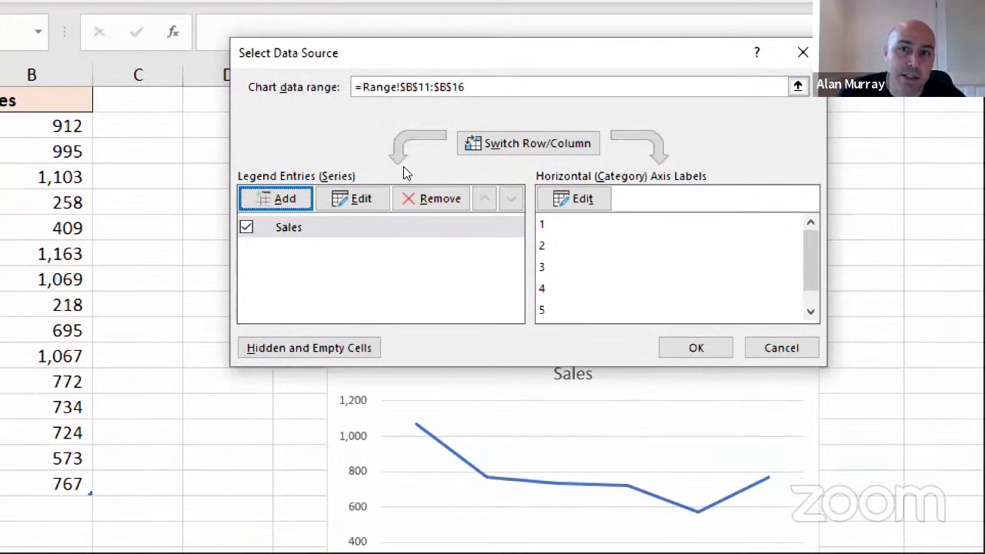
Set the chart's horizontal axis labels to =Range!ChartLabels and move the chart beside the Last 6 periods list.
click(573, 198)
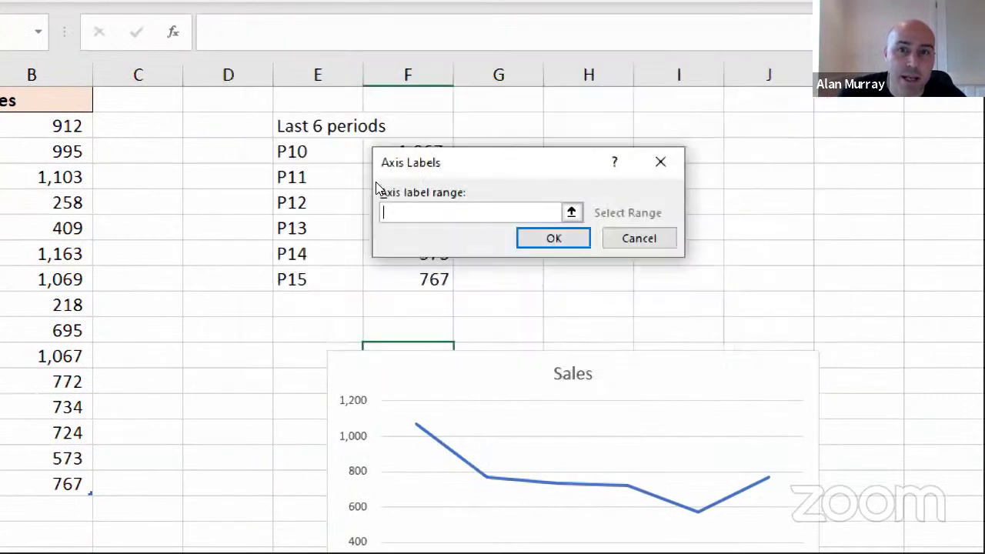
text(=)
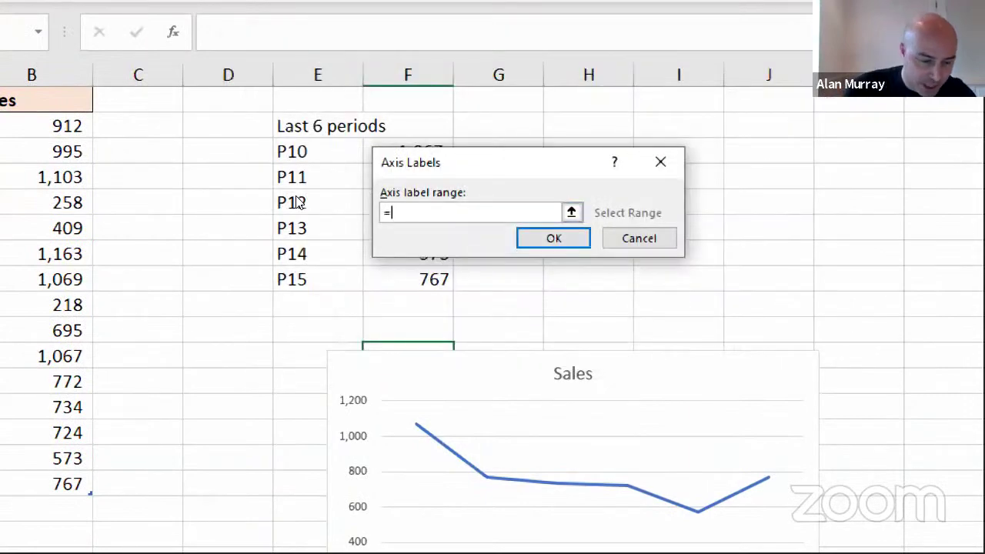
text(Range!)
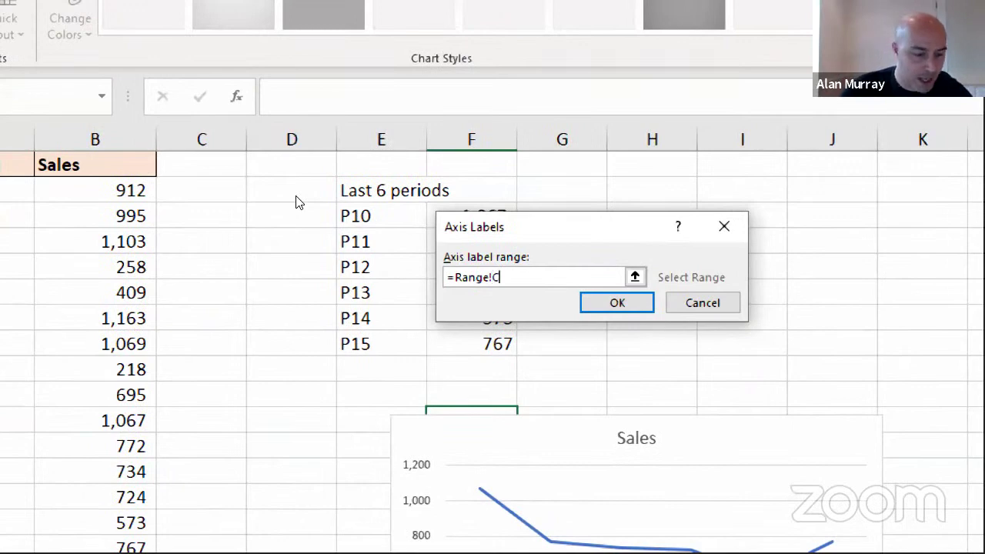
text(Chart)
text(Labels)
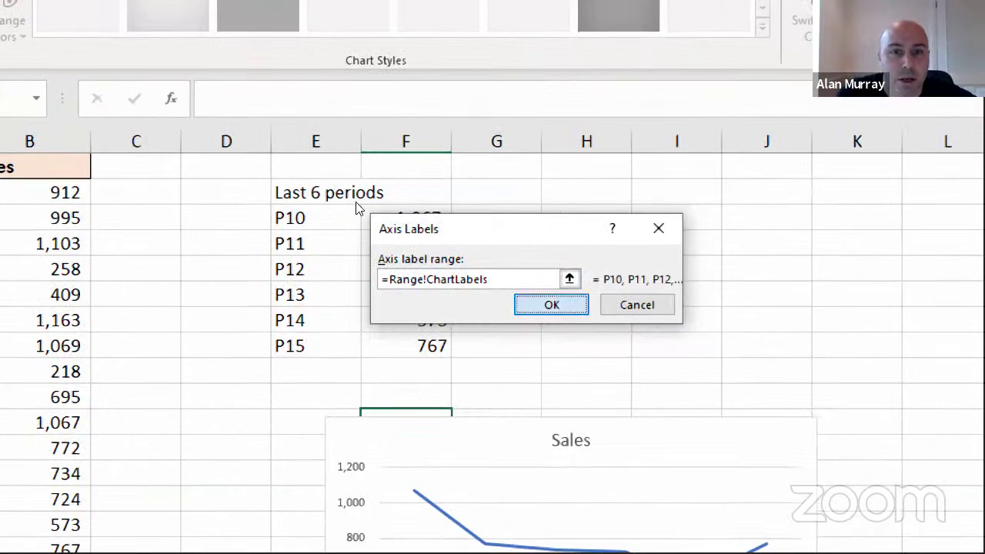
key(Return)
key(Return)
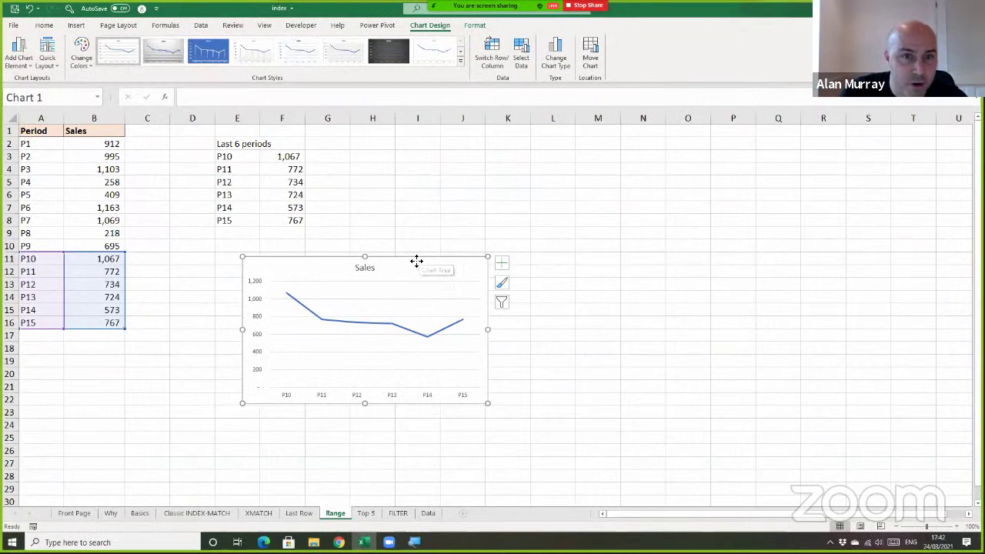
drag(418, 259, 514, 157)
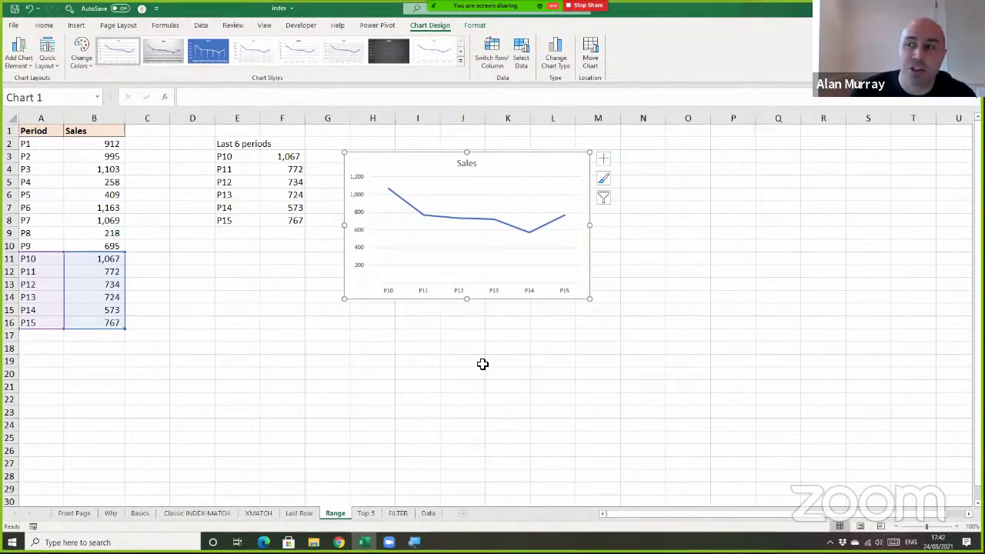
Test the dynamic ranges by adding period P16 with sales of 245 in row 17, directly below the table.
click(53, 339)
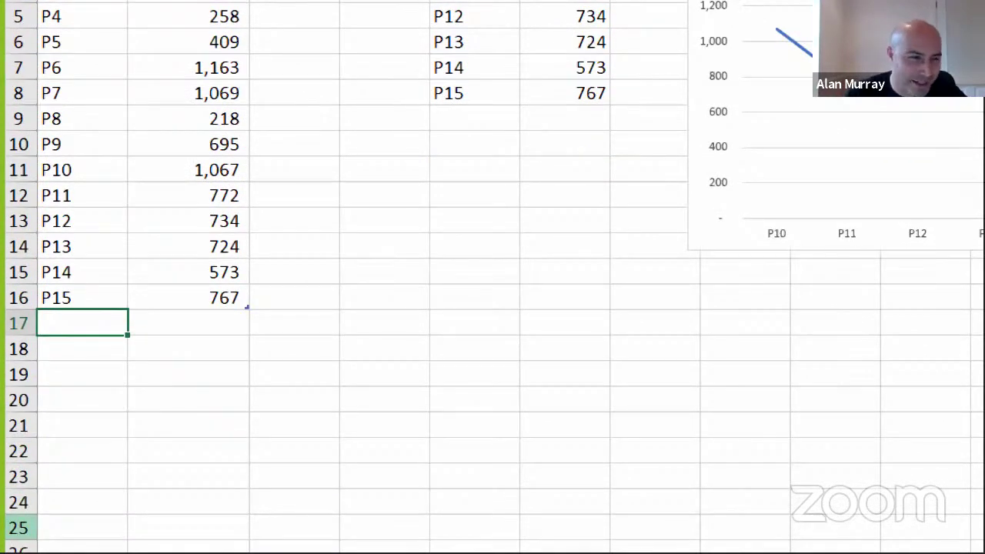
text(P16)
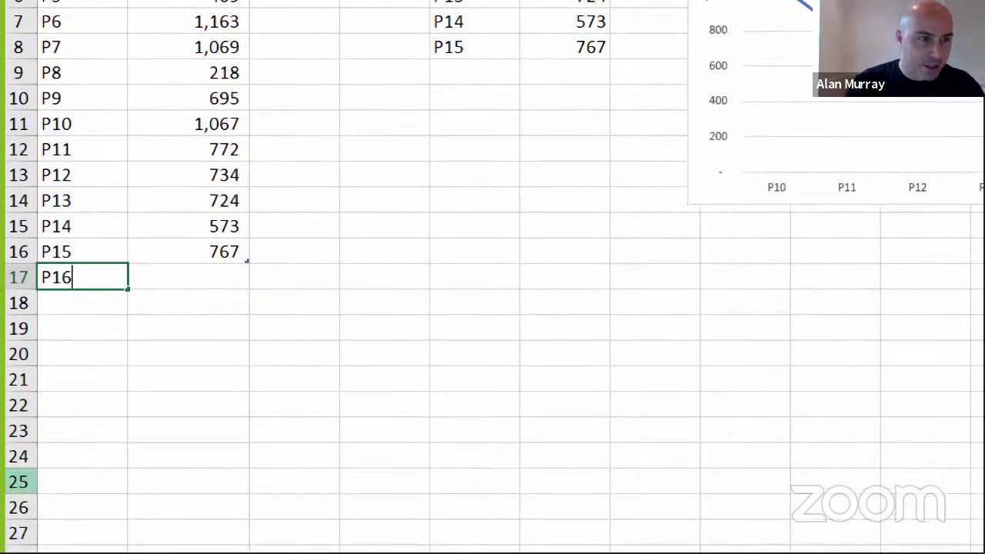
key(Tab)
text(245)
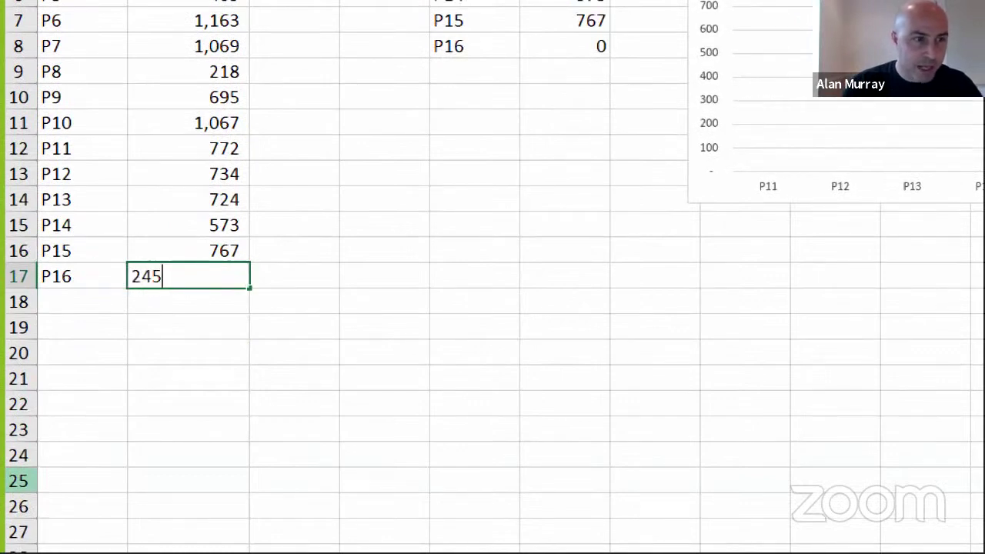
key(Return)
Add another table row for period P17 with sales of 890, keeping the period in A18 and the sales in B18.
text(P17 890)
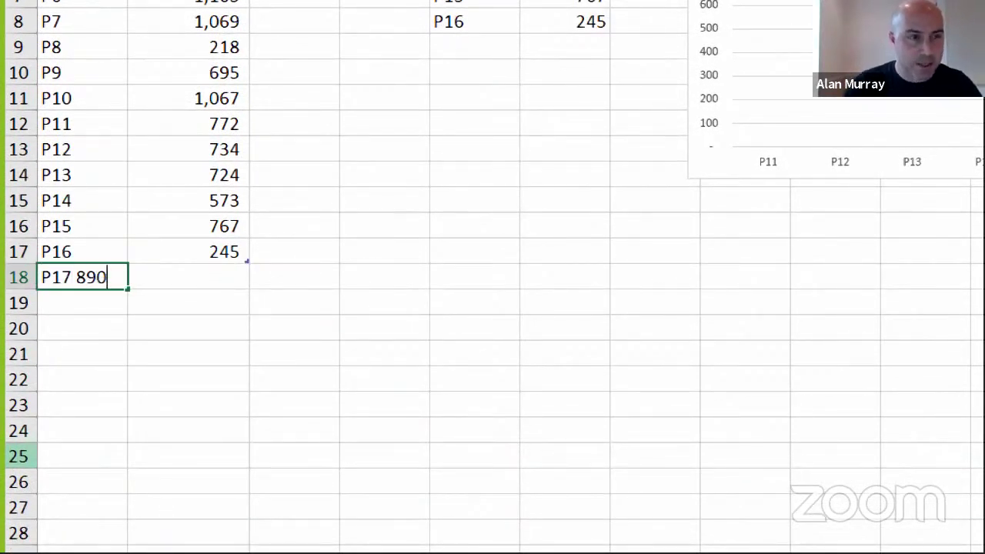
key(Return)
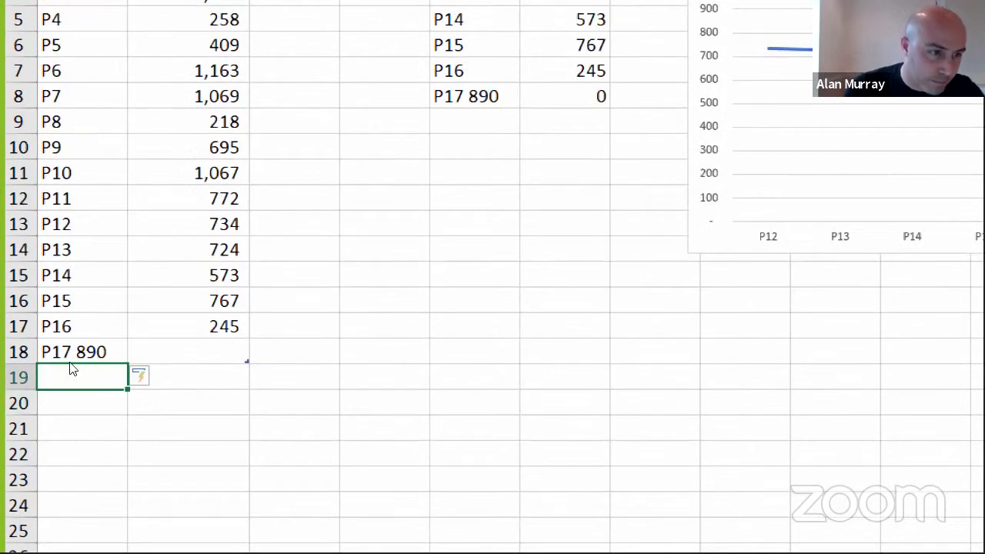
double_click(54, 350)
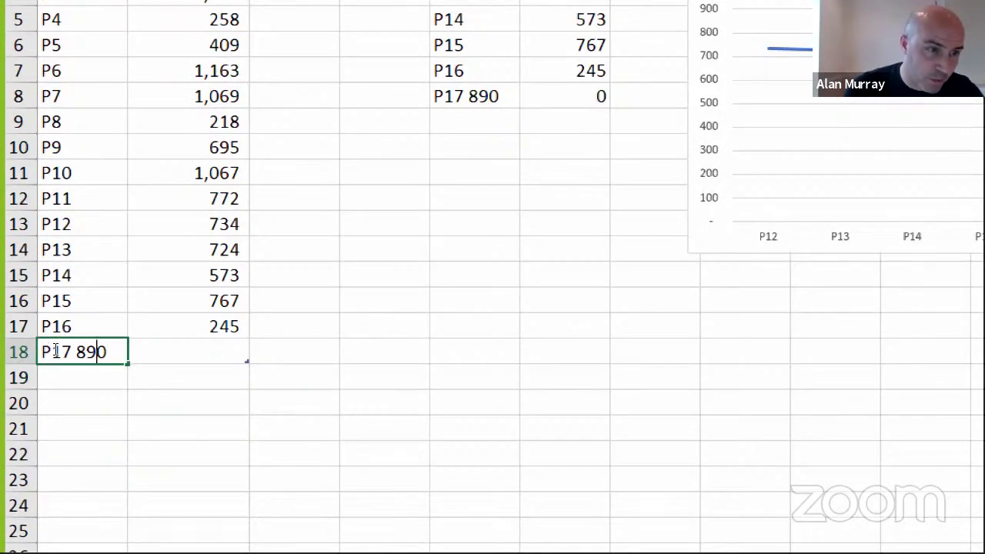
key(BackSpace)
key(BackSpace)
key(BackSpace)
key(BackSpace)
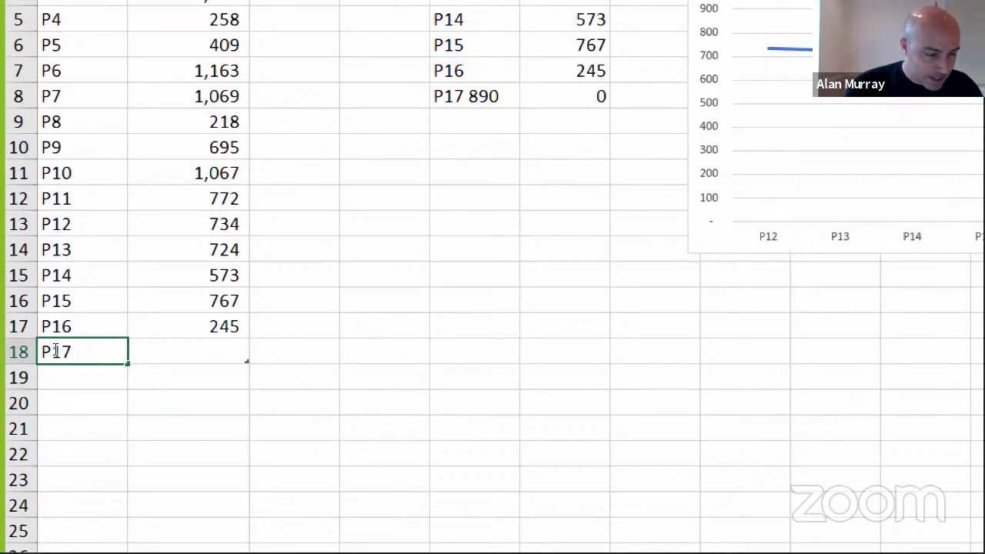
scroll(56, 350, down, 1)
key(Tab)
text(890)
key(ctrl+Return)
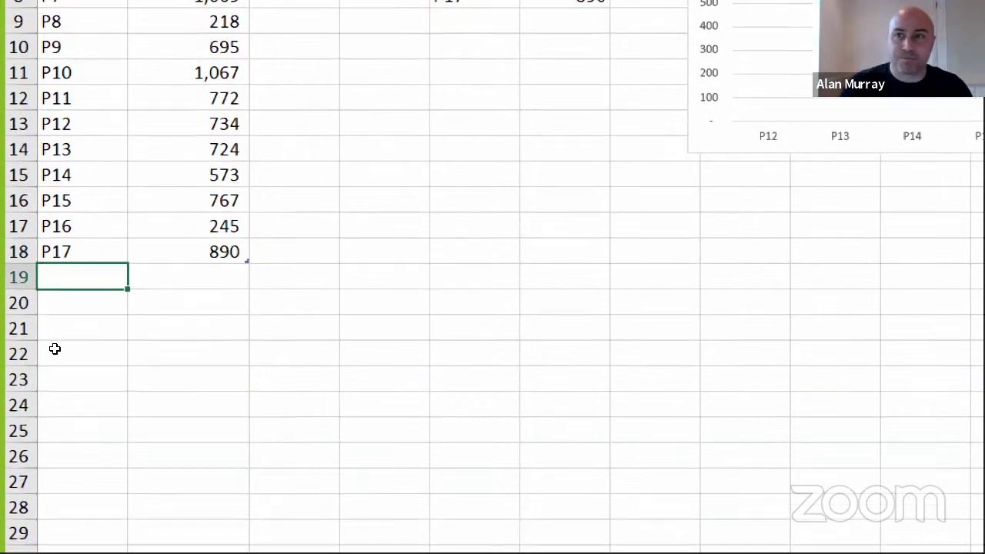
key(Return)
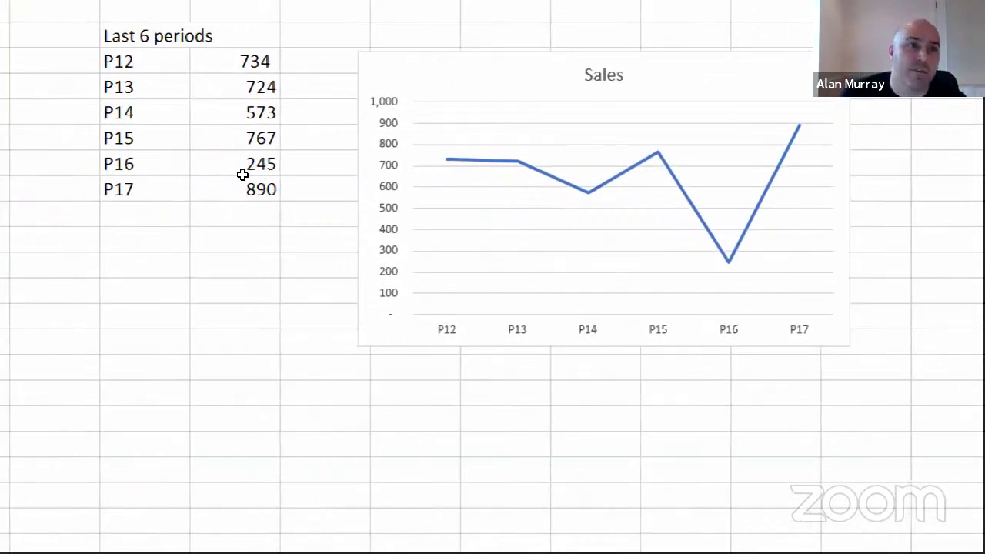
Delete the spilled INDEX formulas for the last six periods from cells E3 and F3.
click(134, 61)
key(Delete)
key(Right)
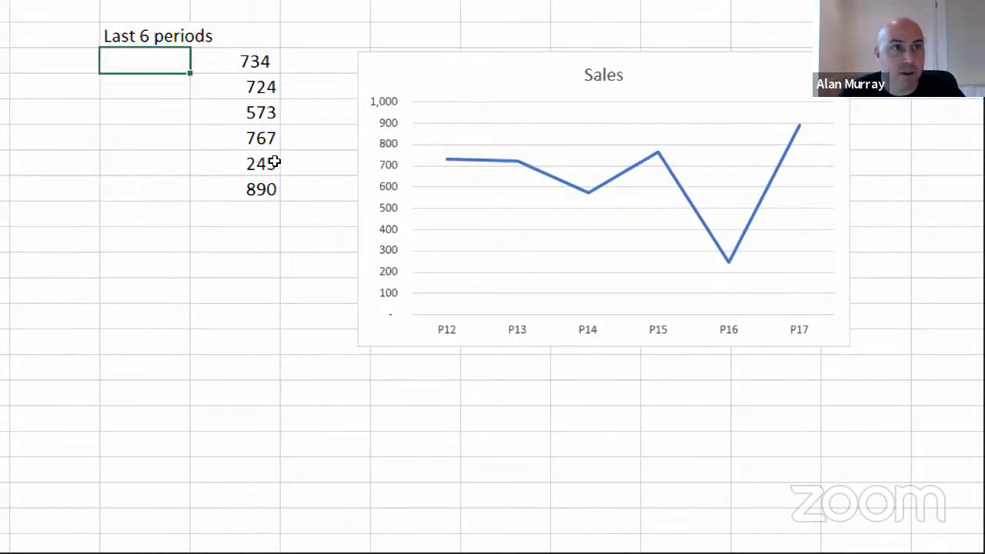
key(Delete)
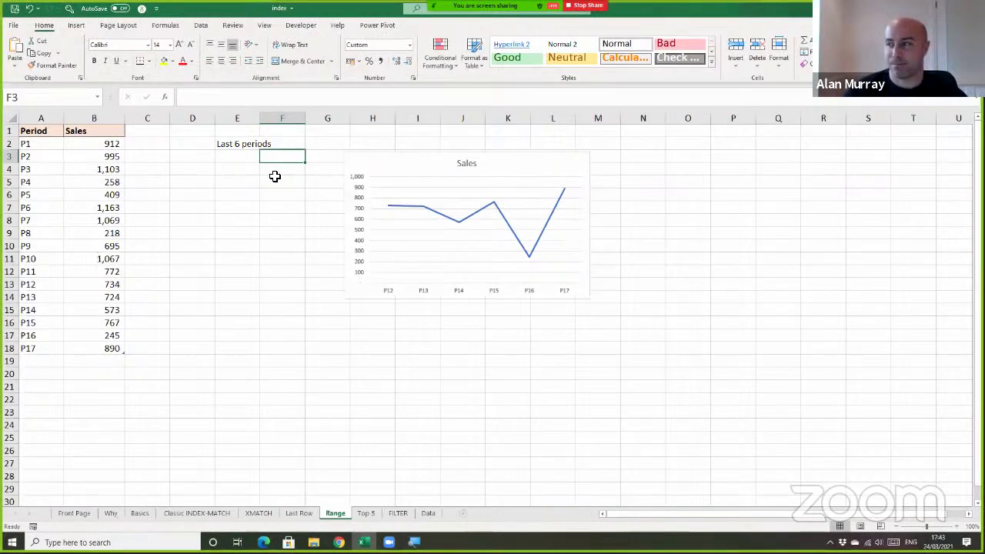
Move the Sales line chart directly beneath the Last 6 periods heading and deselect it.
drag(383, 161, 256, 184)
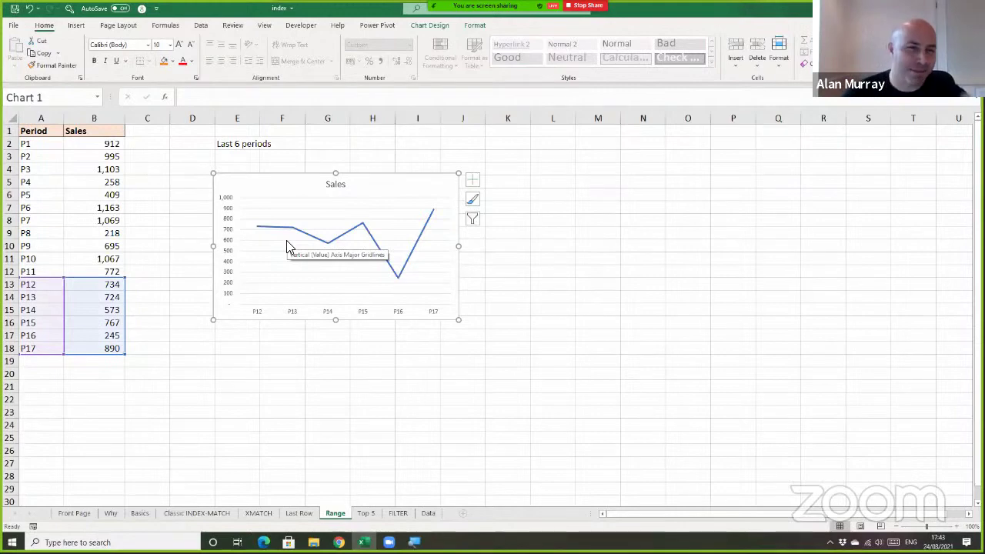
drag(376, 181, 370, 176)
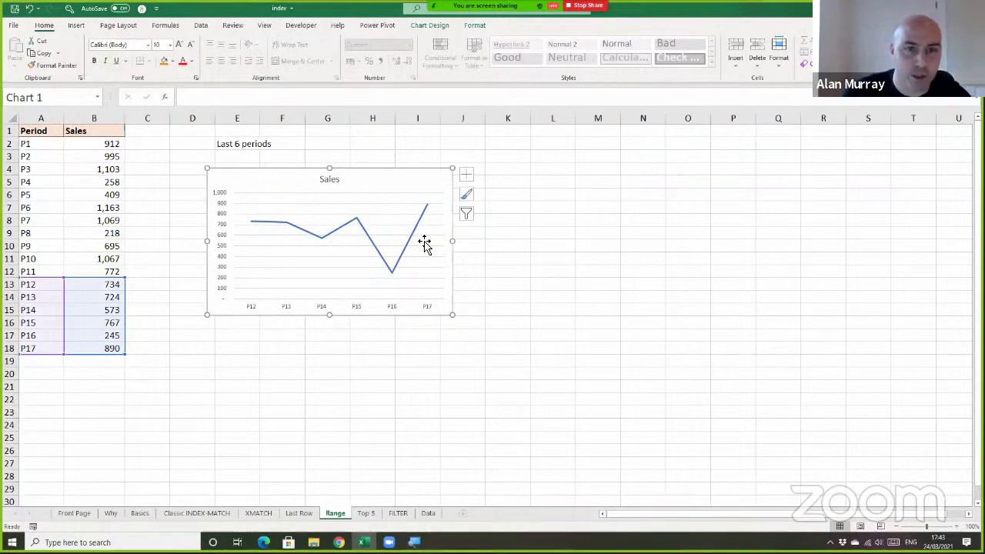
click(543, 290)
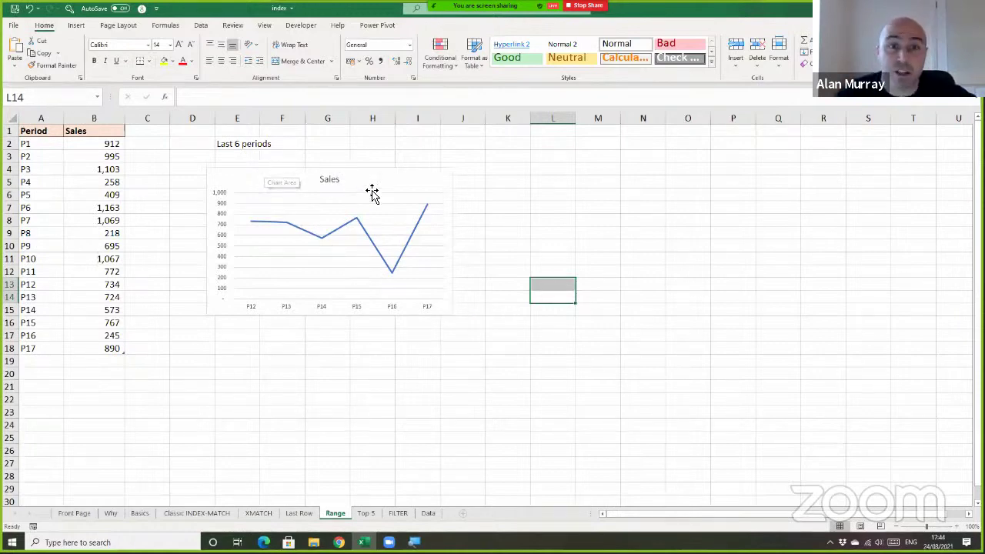
click(425, 147)
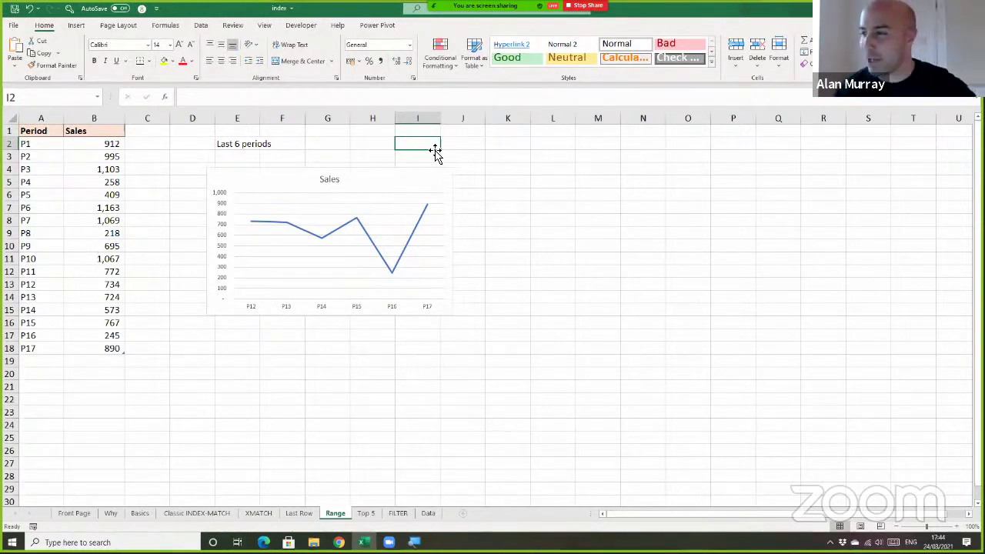
click(536, 303)
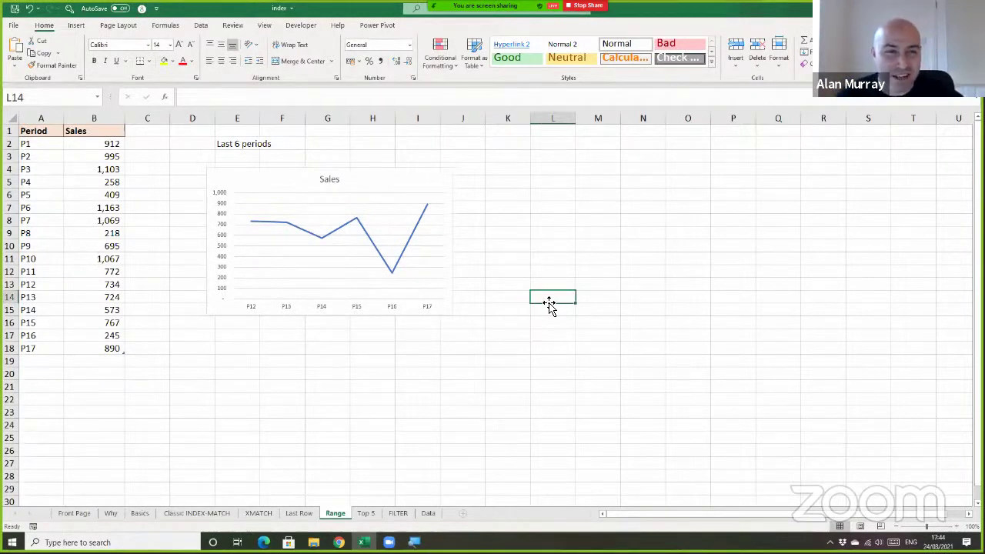
click(418, 399)
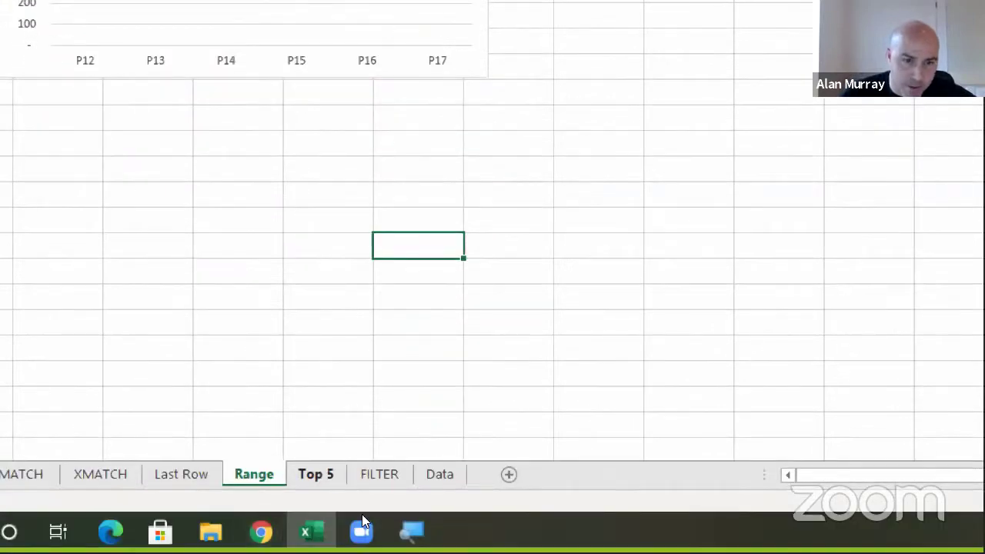
Go to the Top 5 sheet, and examine the Name and Sales columns of the source table on the Data sheet.
key(ctrl+Page_Down)
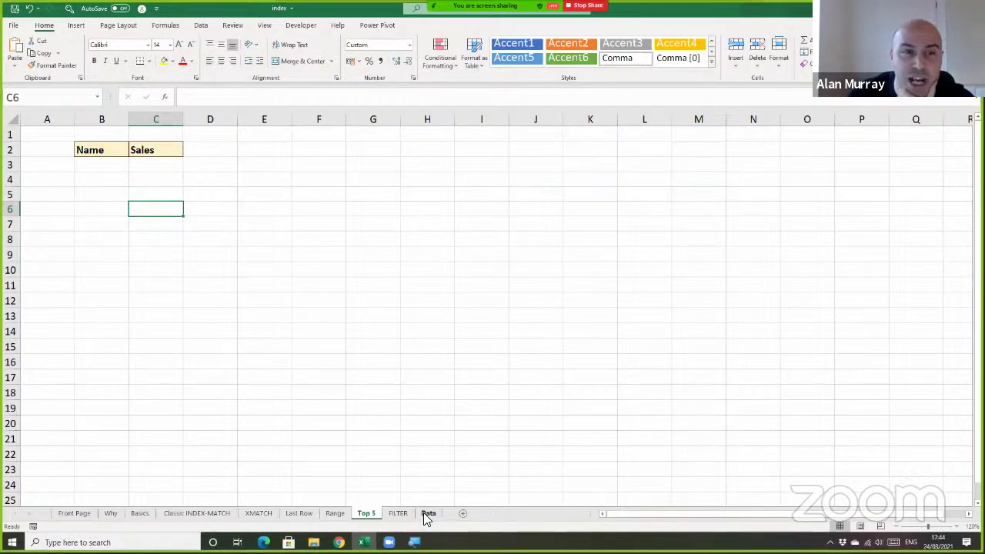
click(426, 515)
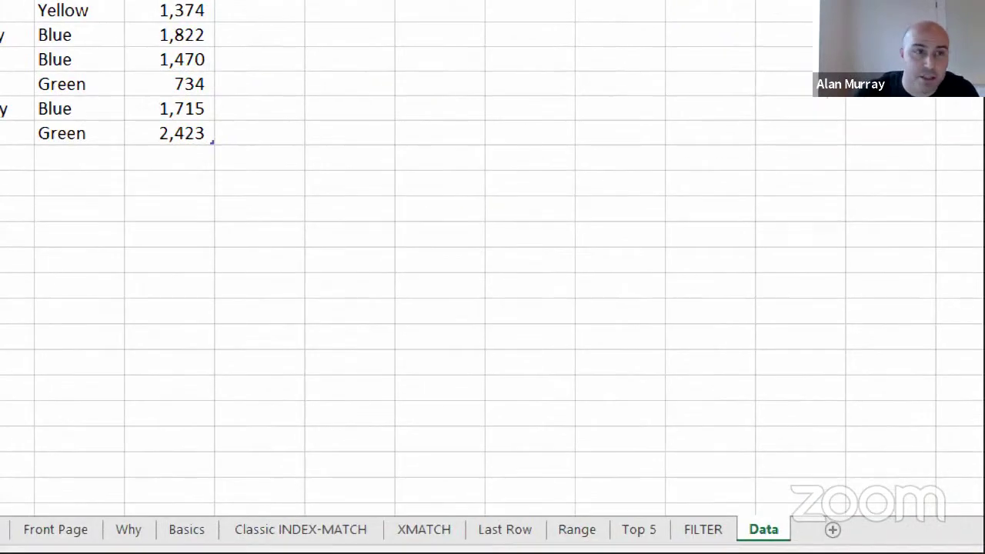
click(69, 205)
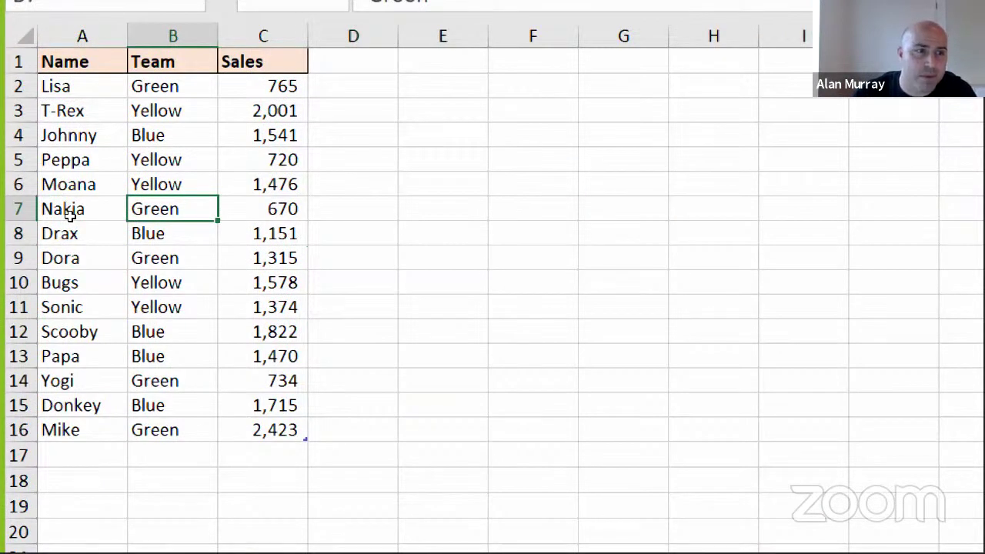
drag(51, 112, 52, 330)
click(254, 307)
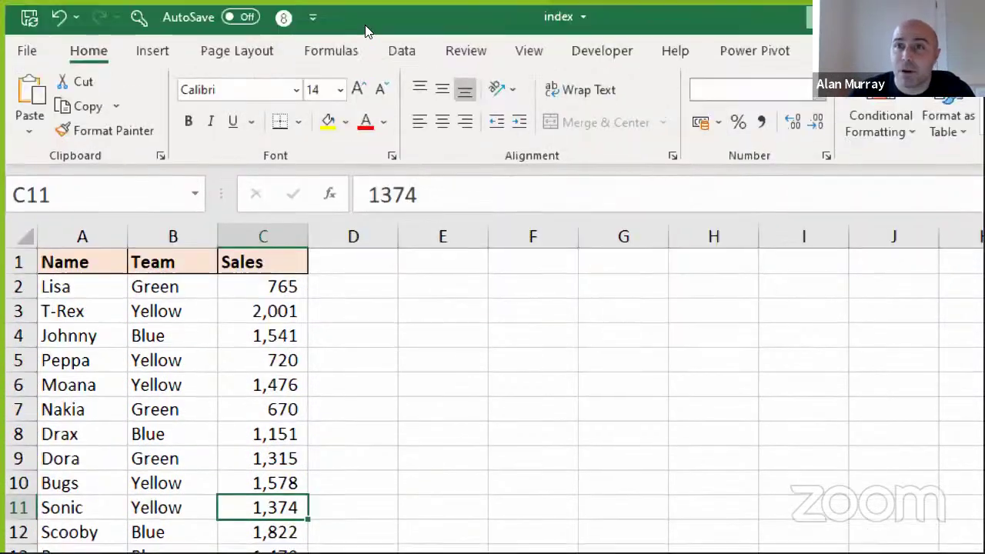
Check the source table's name on the Data sheet, and look over the empty Name and Sales output columns on the Top 5 sheet.
click(852, 51)
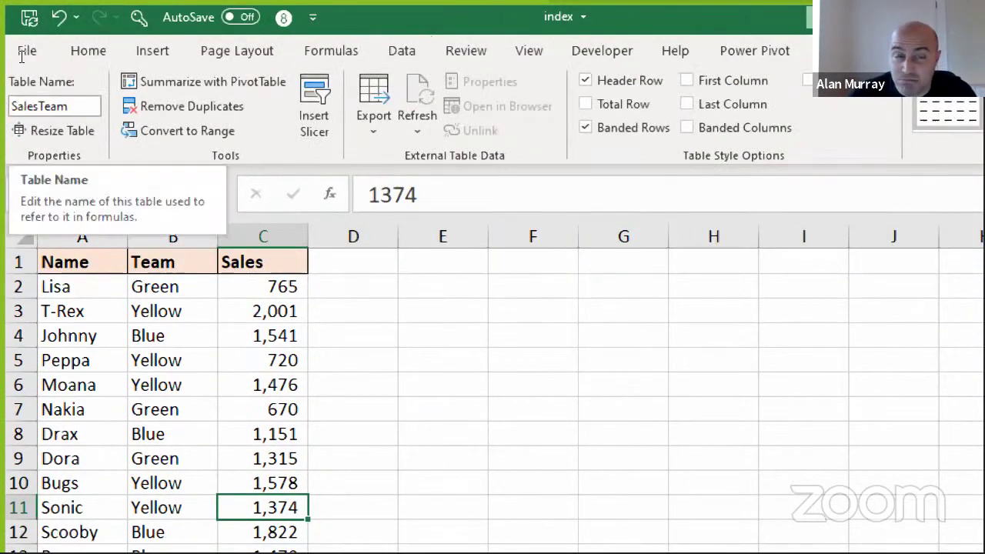
click(83, 385)
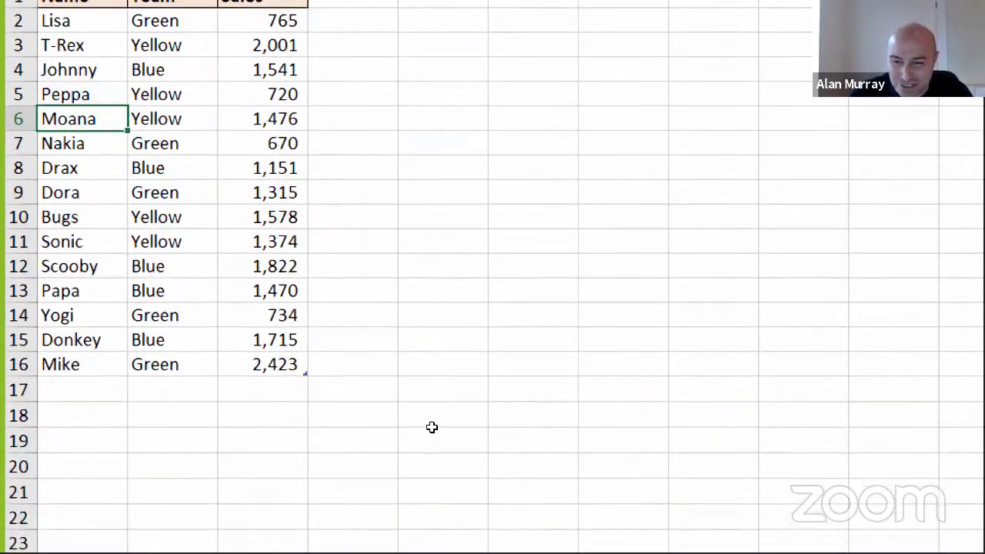
key(ctrl+Page_Up)
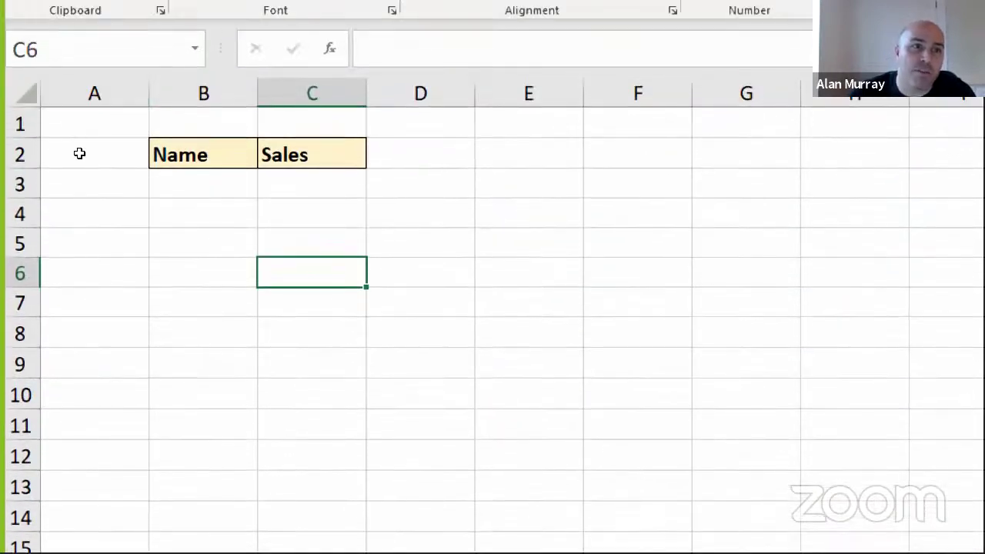
drag(203, 150, 203, 330)
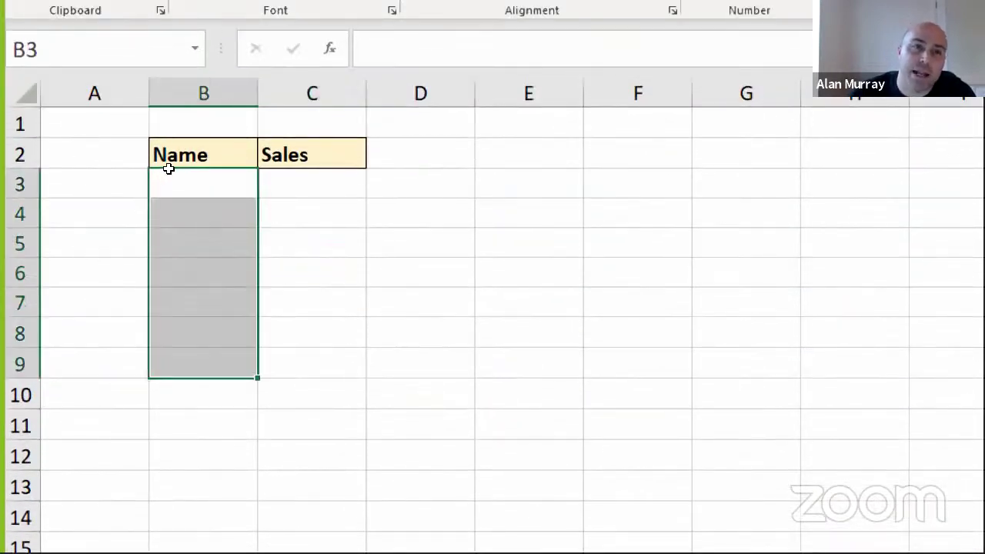
drag(168, 169, 163, 240)
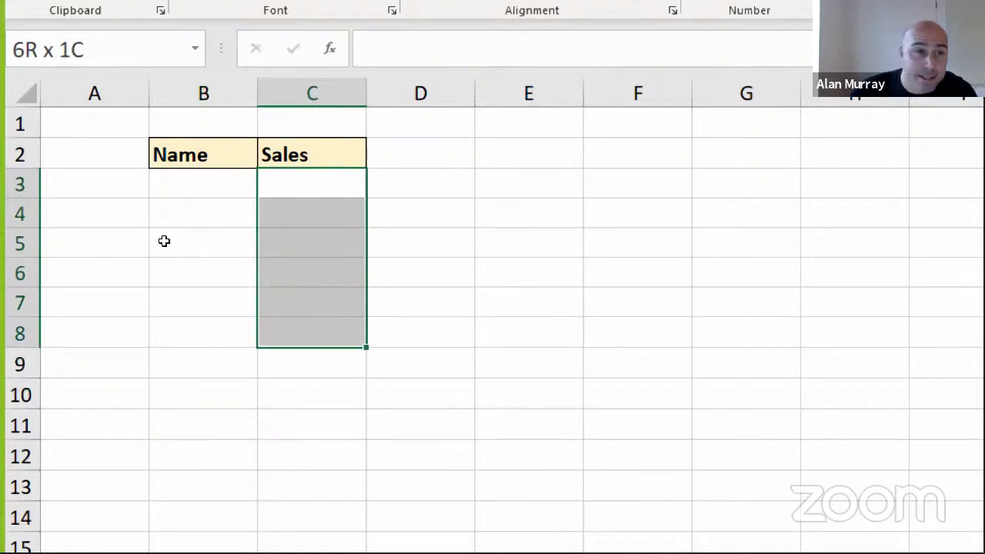
drag(164, 241, 164, 241)
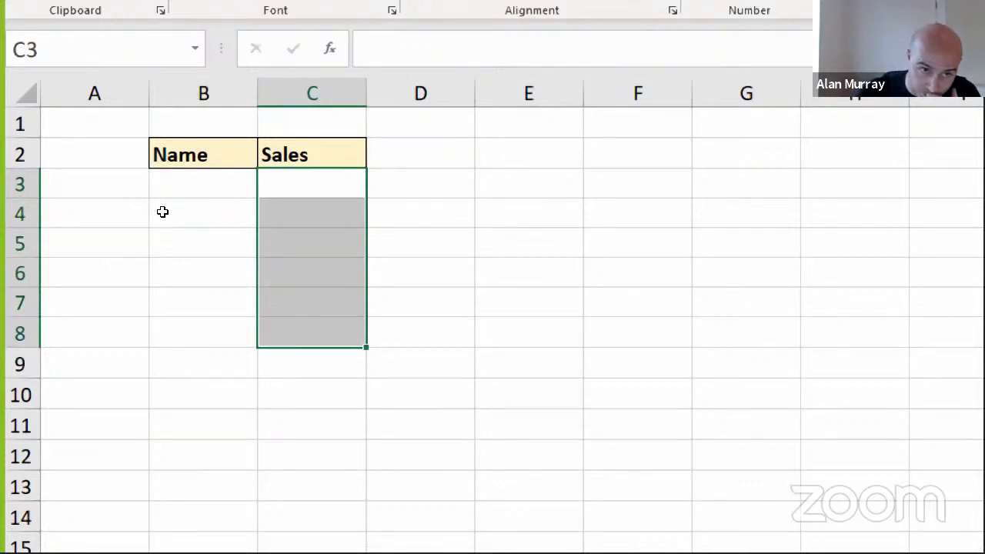
click(312, 273)
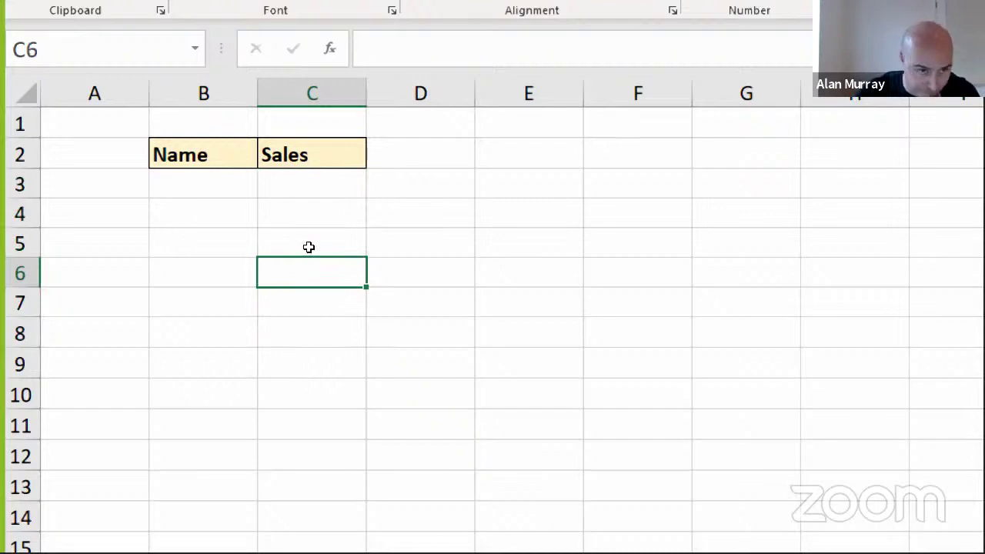
drag(116, 152, 164, 202)
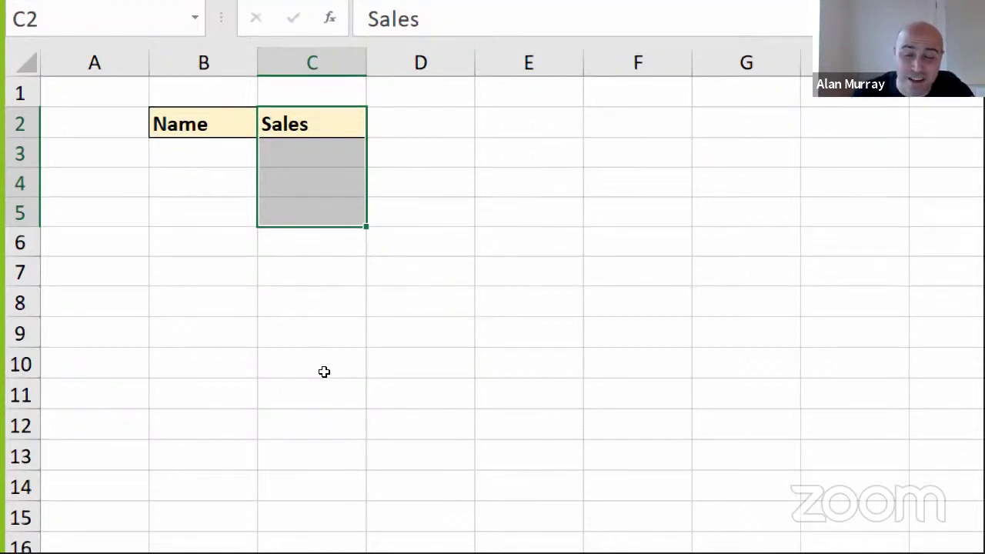
Go back to the Data sheet and examine how the names in column A correspond to the sales in column C.
key(ctrl+Page_Down)
key(ctrl+Page_Down)
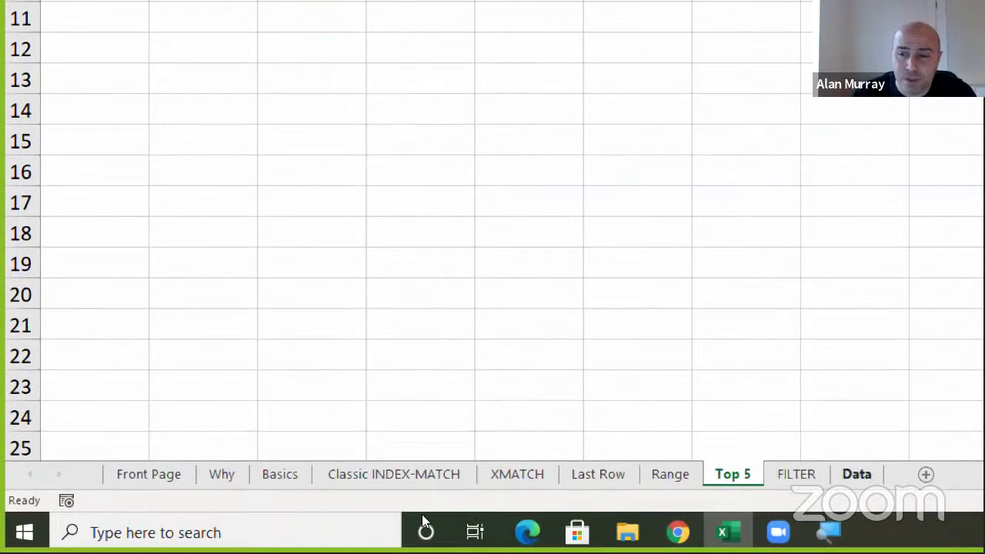
drag(48, 103, 46, 198)
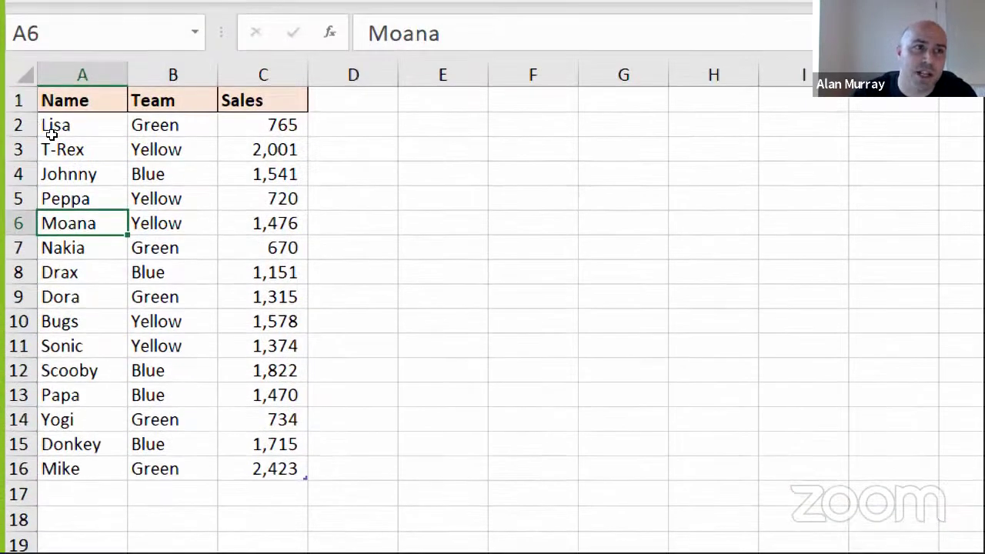
drag(136, 131, 93, 235)
click(52, 171)
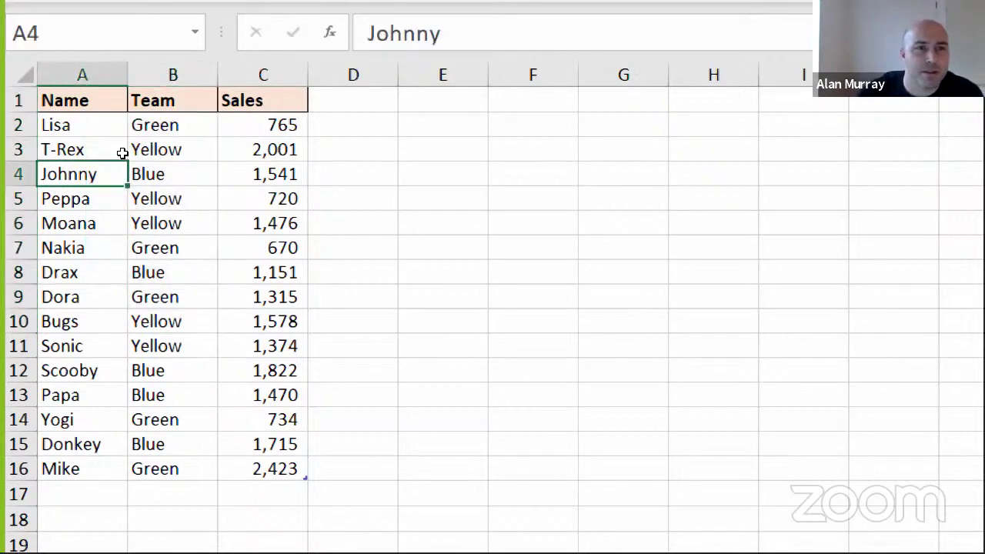
key(Up)
key(Right)
key(Right)
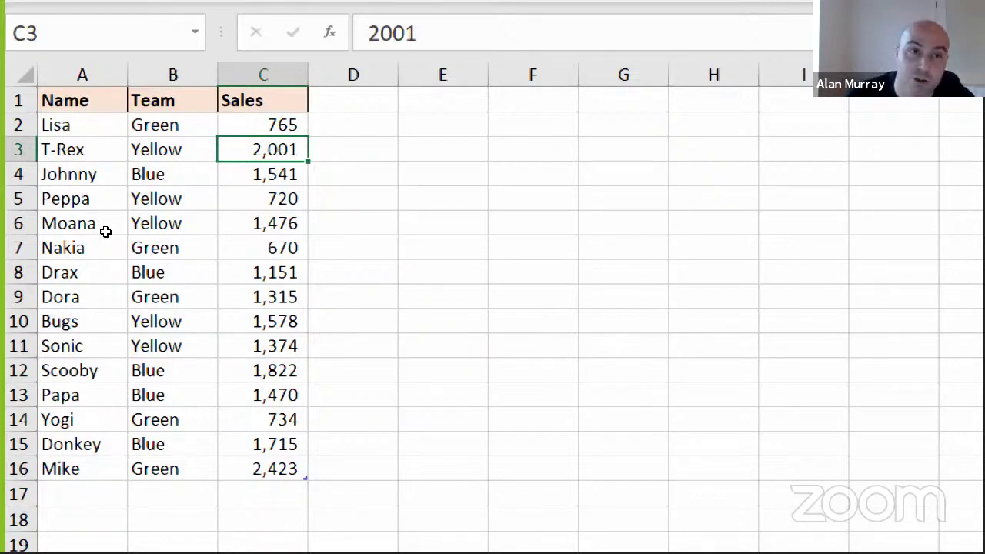
Start a SORTBY formula in cell B3 of the Top 5 sheet, under the Name heading.
click(158, 296)
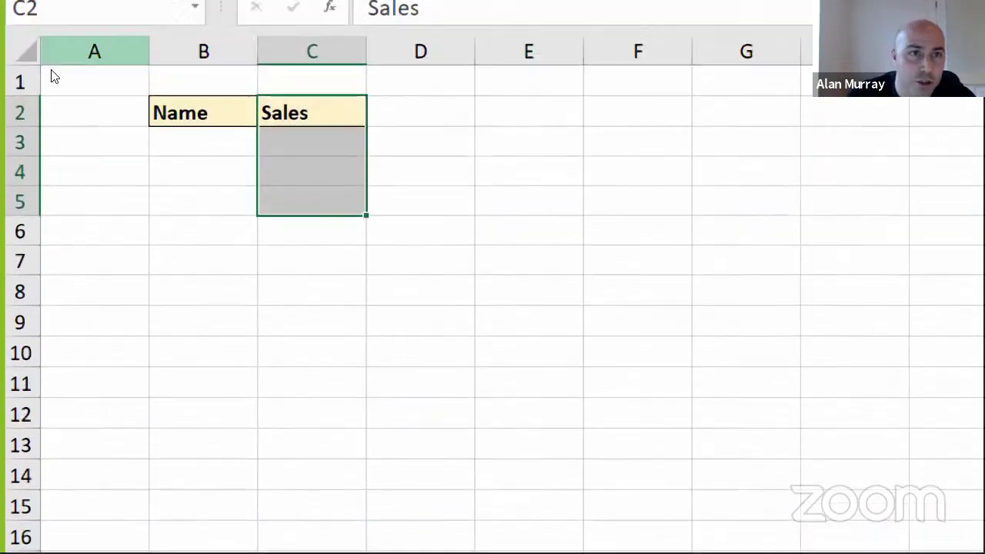
key(Left)
key(Down)
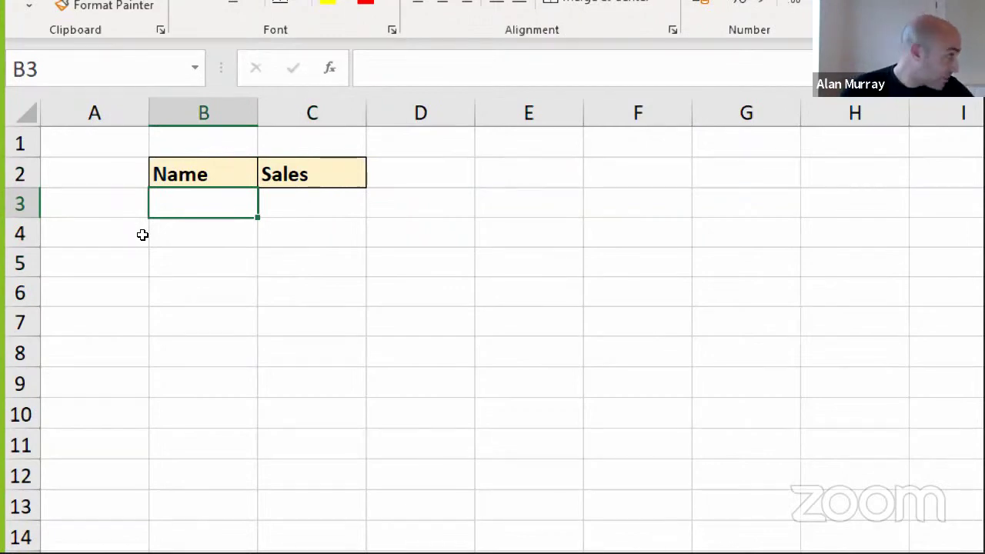
text(=)
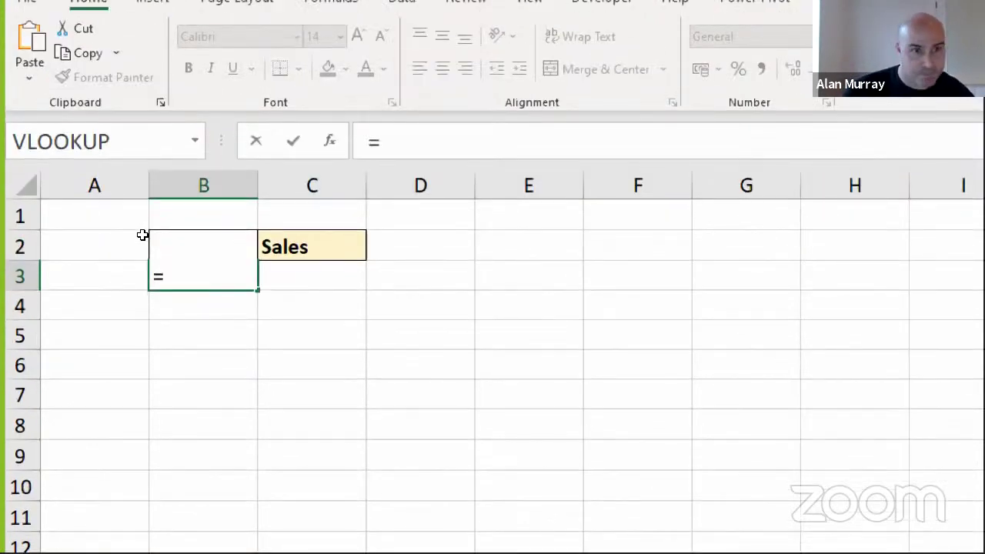
text(so)
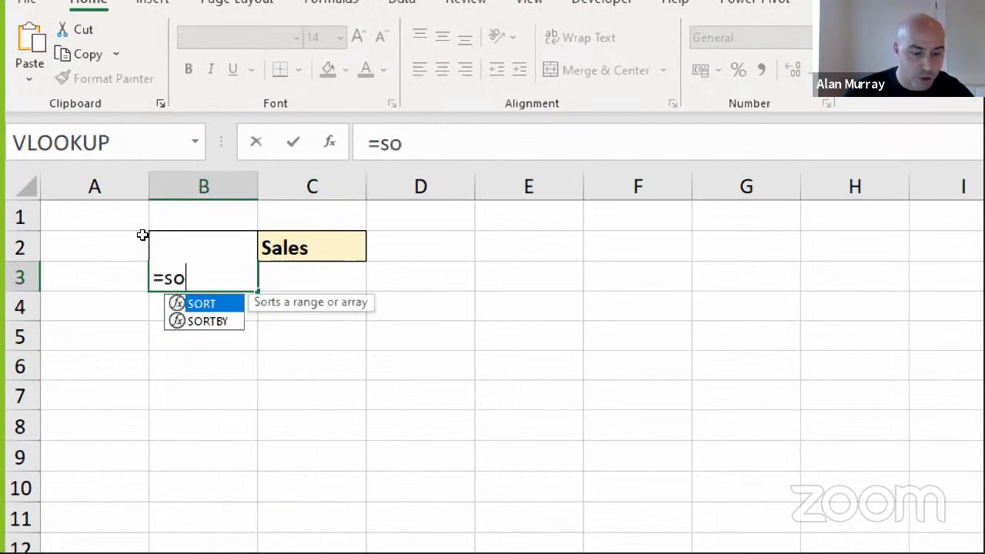
text(r)
key(Down)
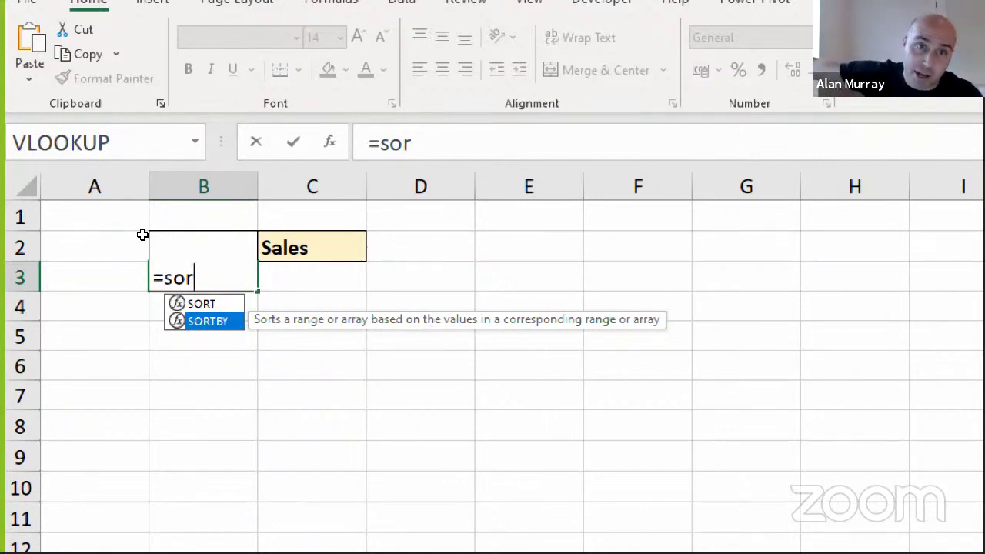
key(Up)
key(Down)
key(Tab)
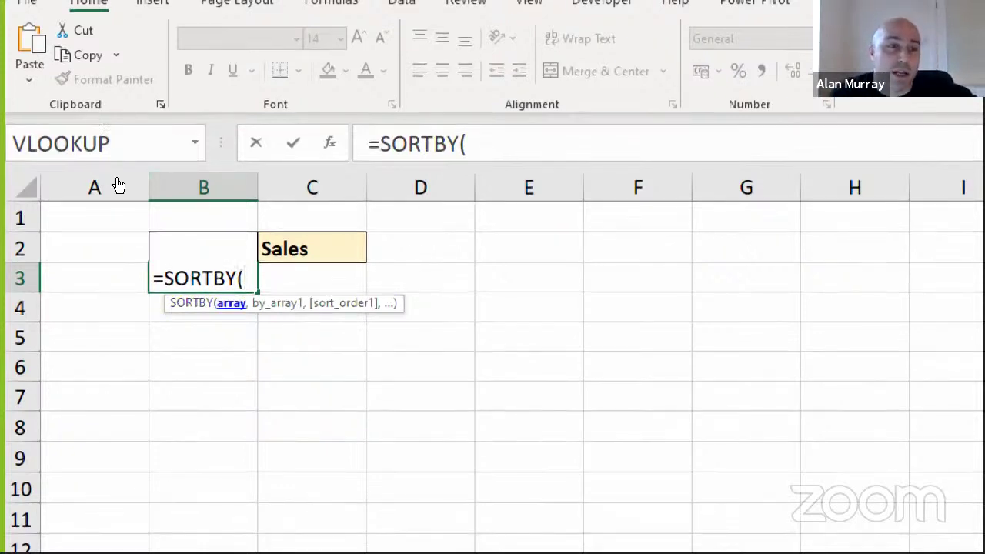
Supply SalesTeam[Name] as the array argument of the SORTBY formula.
text(sal)
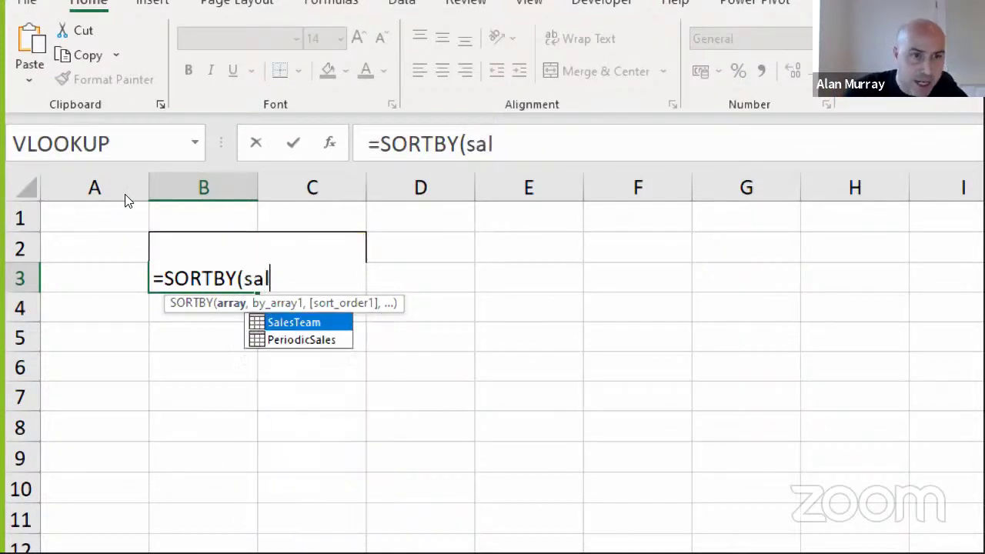
key(Tab)
text([)
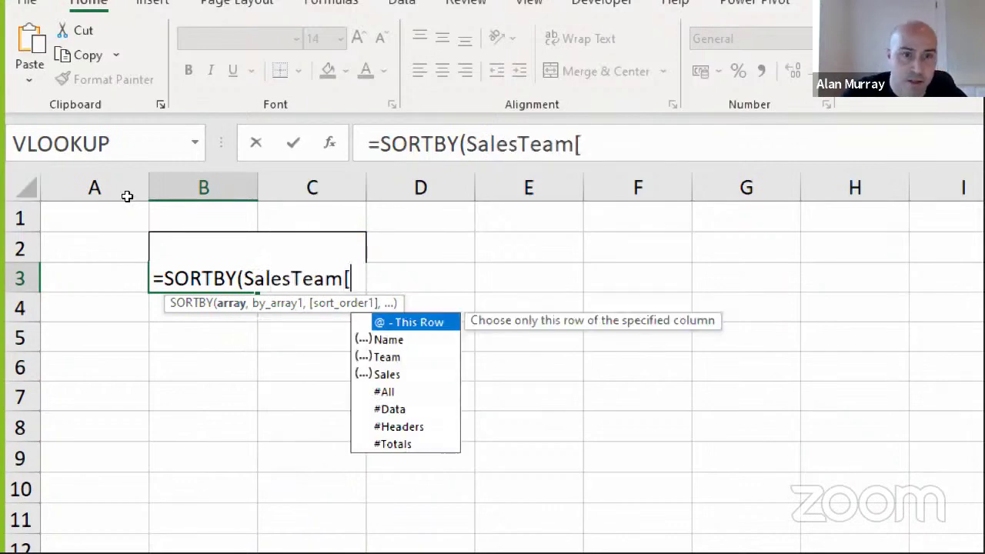
key(Tab)
text(],)
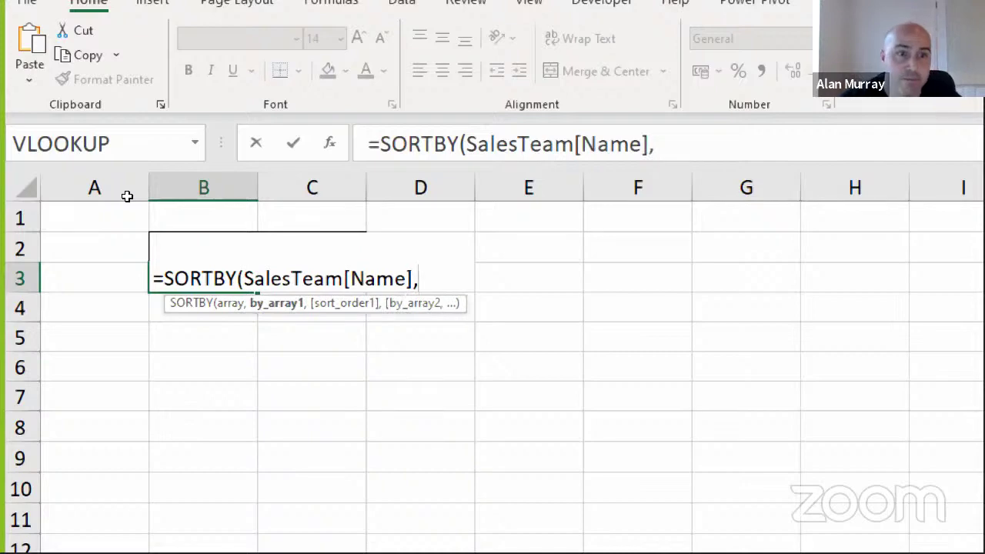
Sort by SalesTeam[Sales] in descending order (-1) and enter the completed SORTBY formula.
text(sal)
key(Tab)
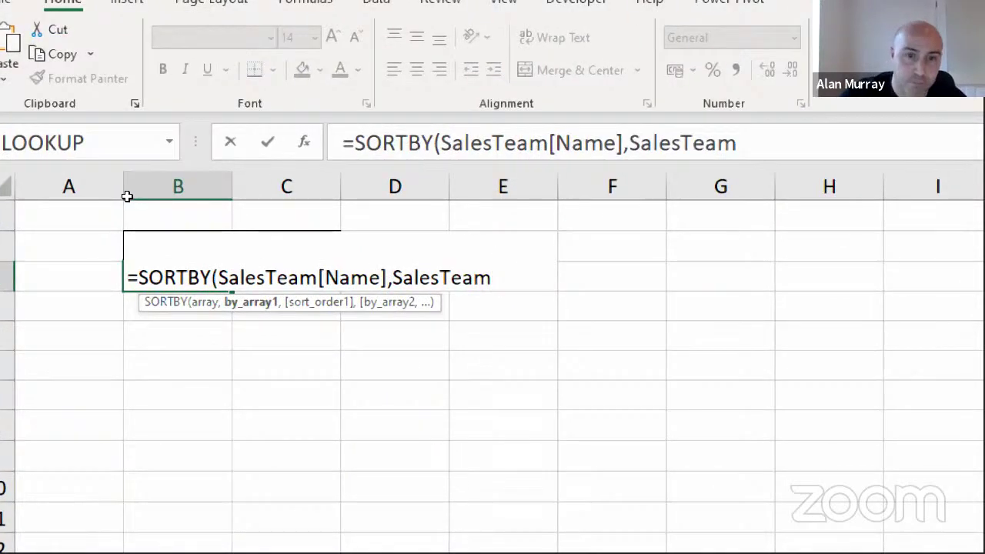
text([)
key(Down)
key(Down)
key(Down)
key(Tab)
text(],)
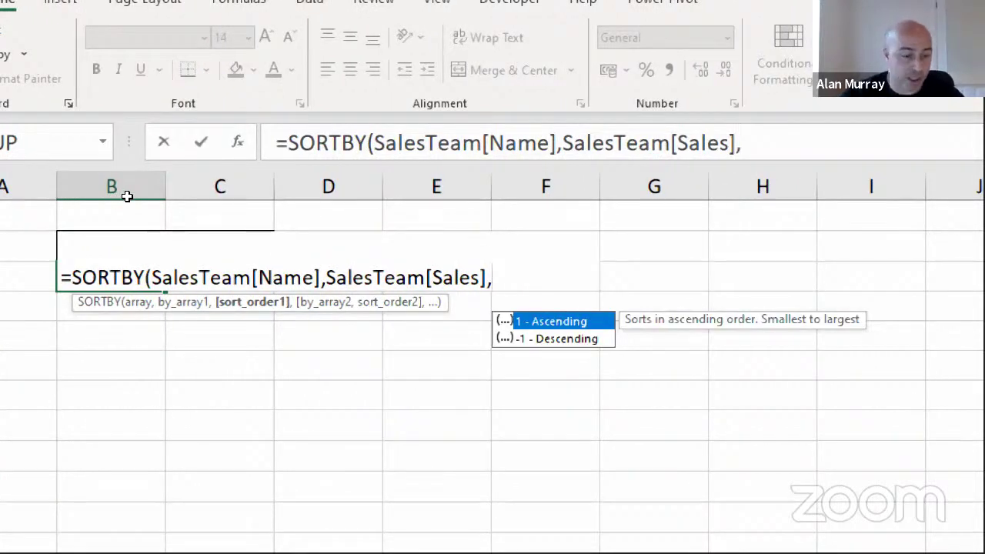
text(-1)
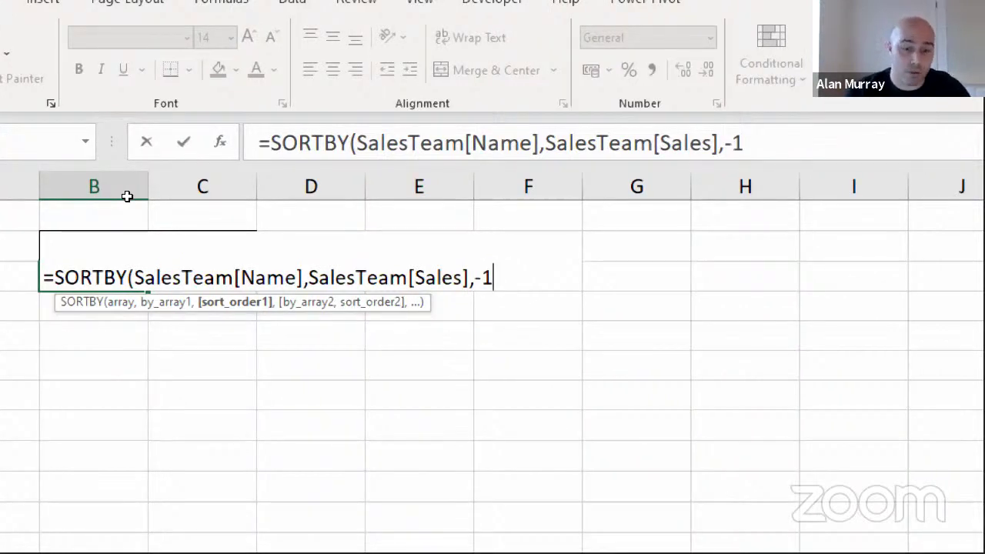
text())
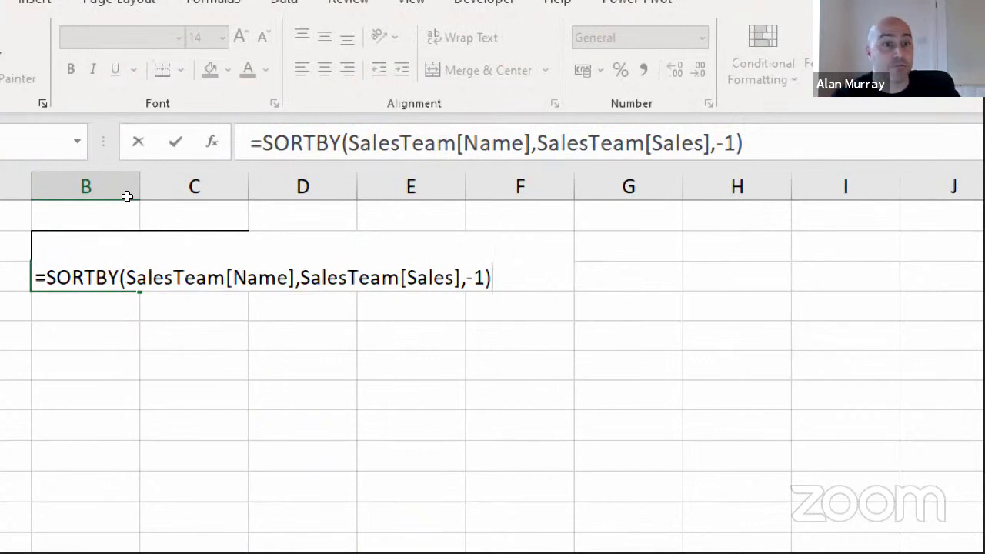
key(Return)
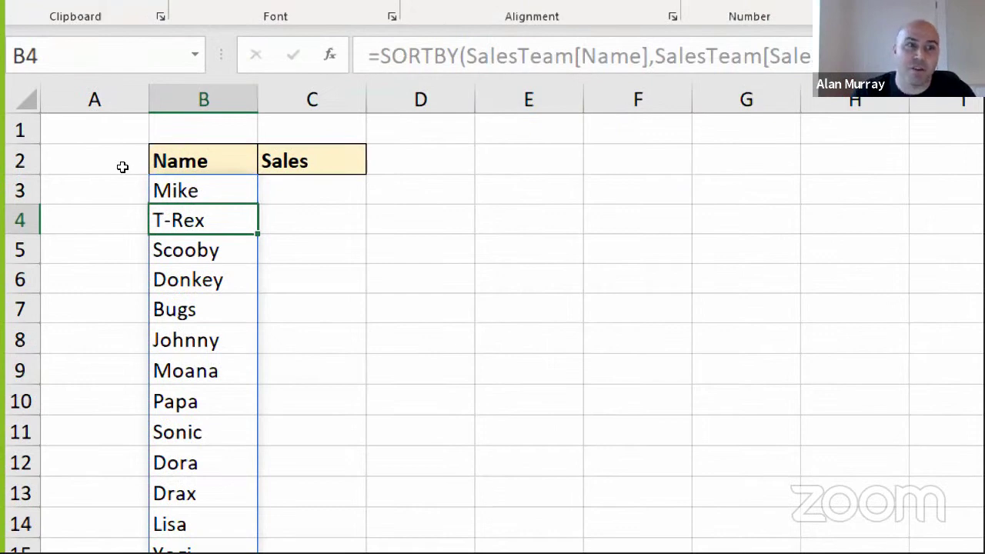
Examine the first five names of the sorted list in B3:B7, ending on the formula cell B3.
key(Down)
key(Down)
key(Down)
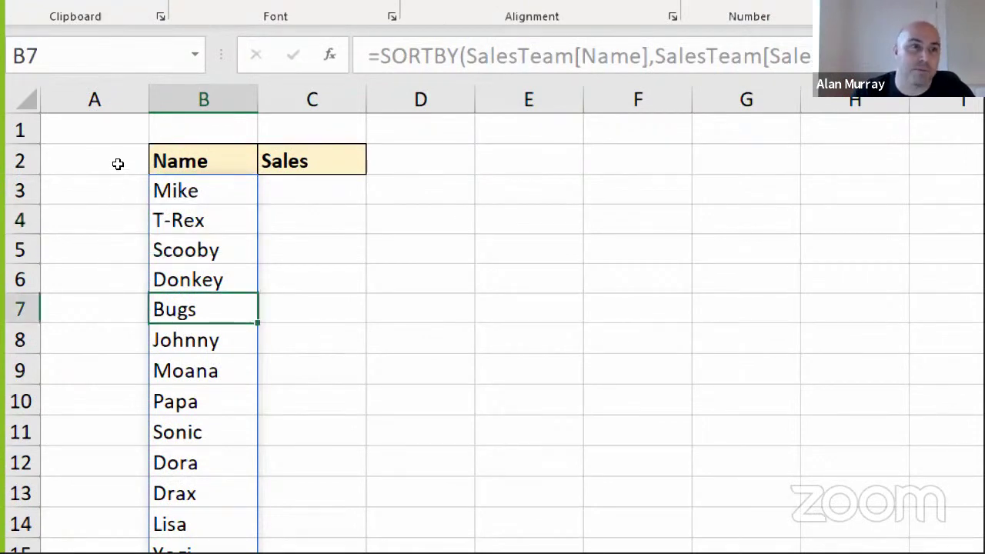
key(Up)
key(Up)
key(Up)
key(Up)
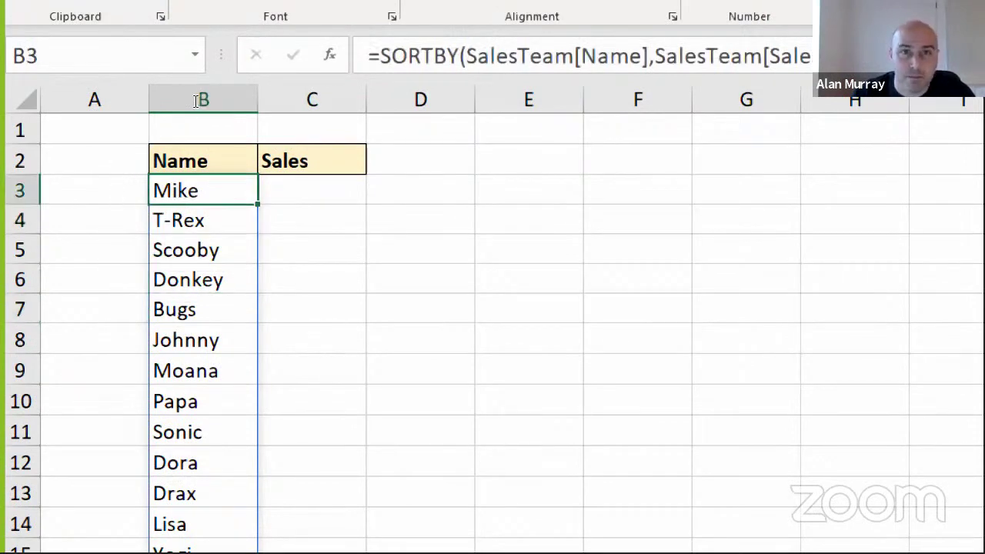
Edit the B3 formula to nest the SORTBY function as the array argument of INDEX, and continue to the row number argument.
key(F2)
text(ind)
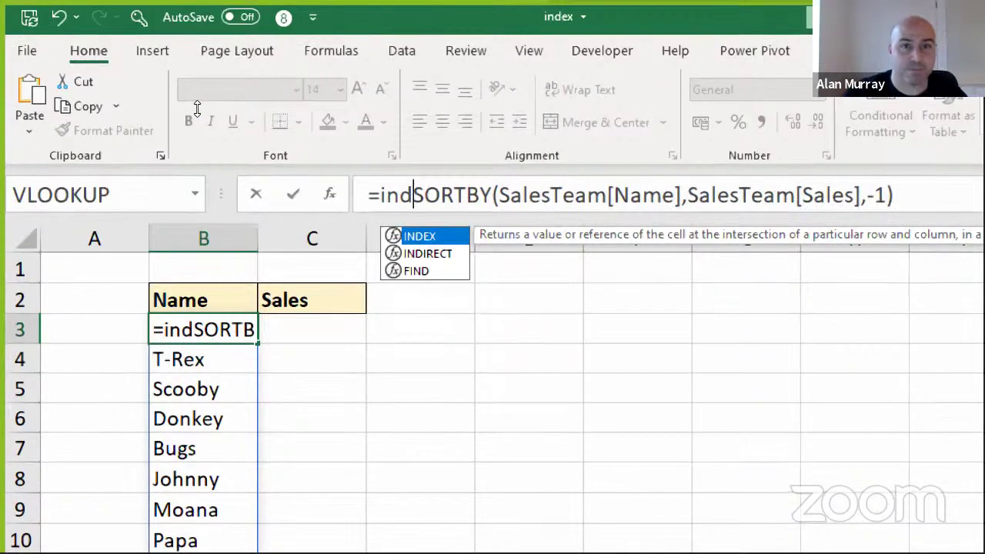
key(Tab)
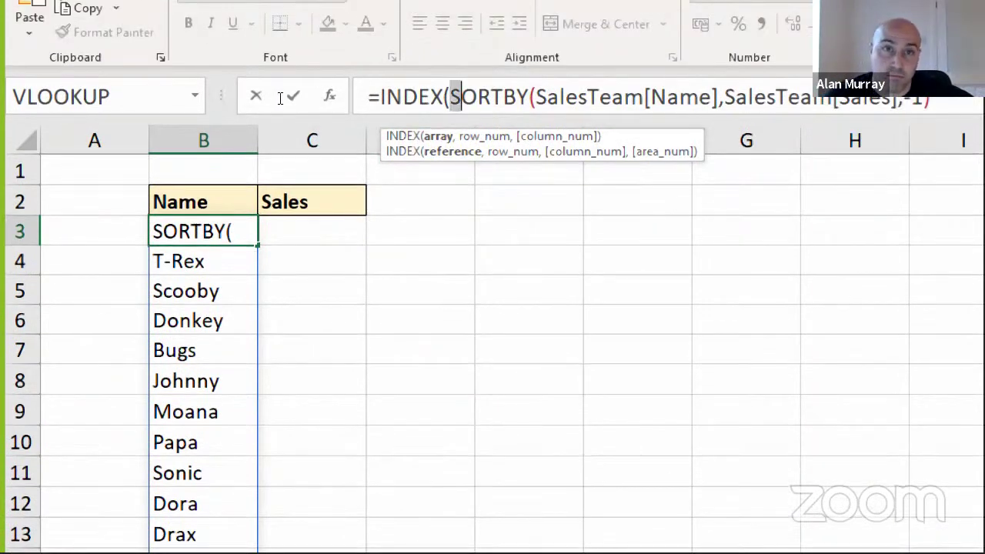
key(shift+End)
key(End)
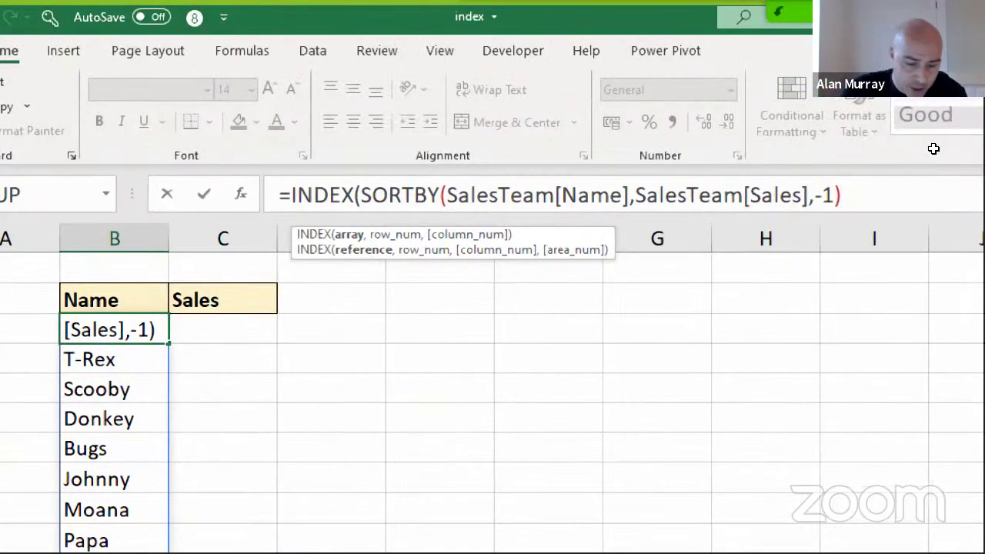
text(,)
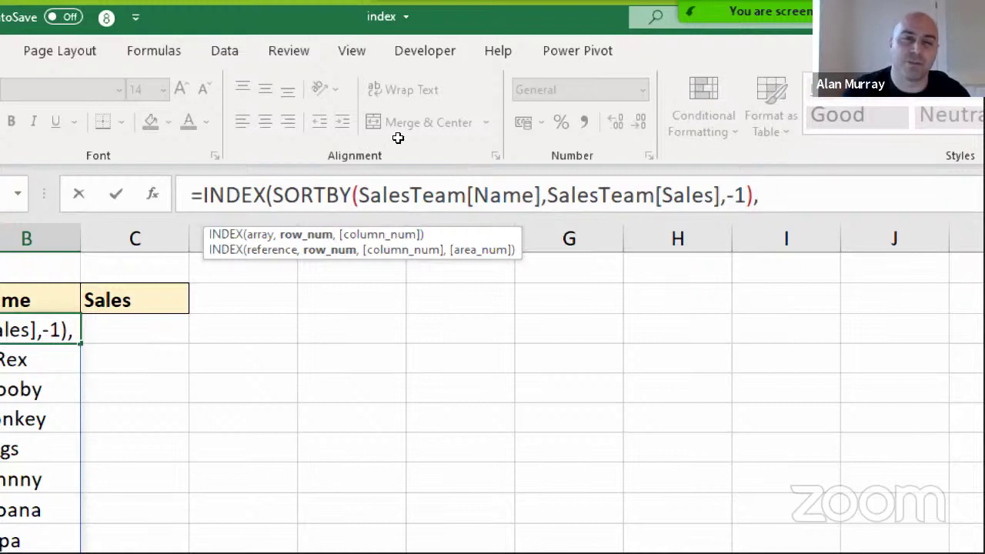
Supply the array constant {1,2,3,4,5} as the INDEX row number and enter the completed formula in B3.
drag(272, 194, 351, 194)
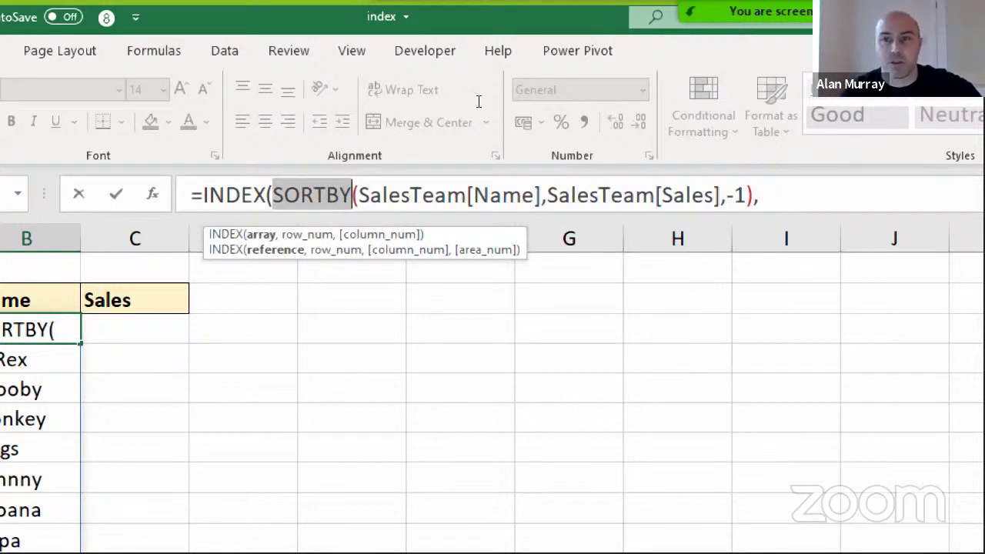
key(End)
text({)
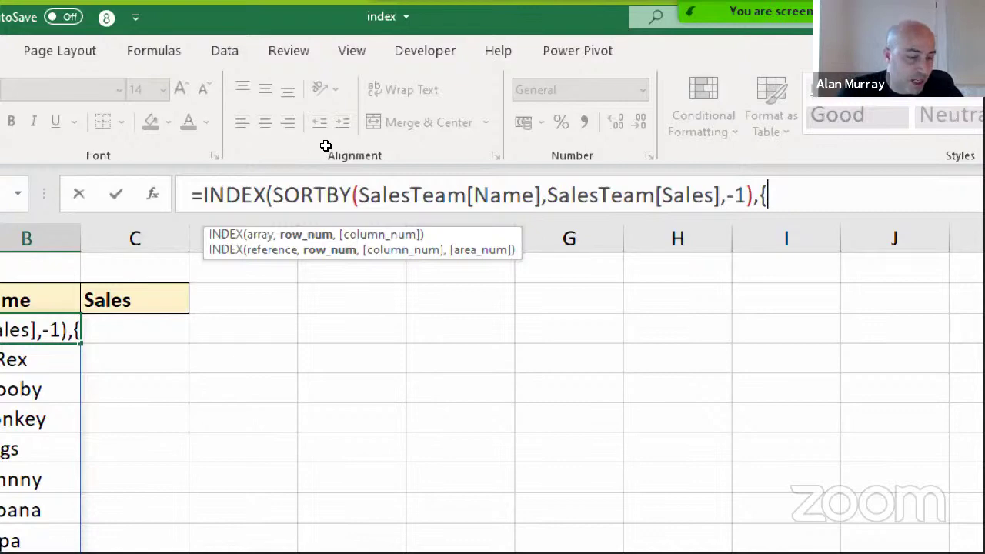
text(1,2,3,4,5)
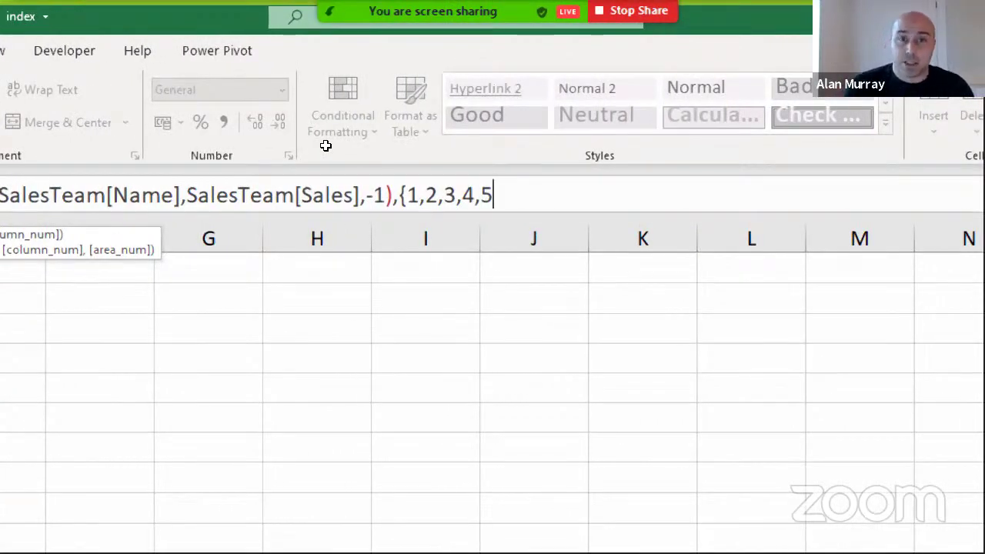
text(})
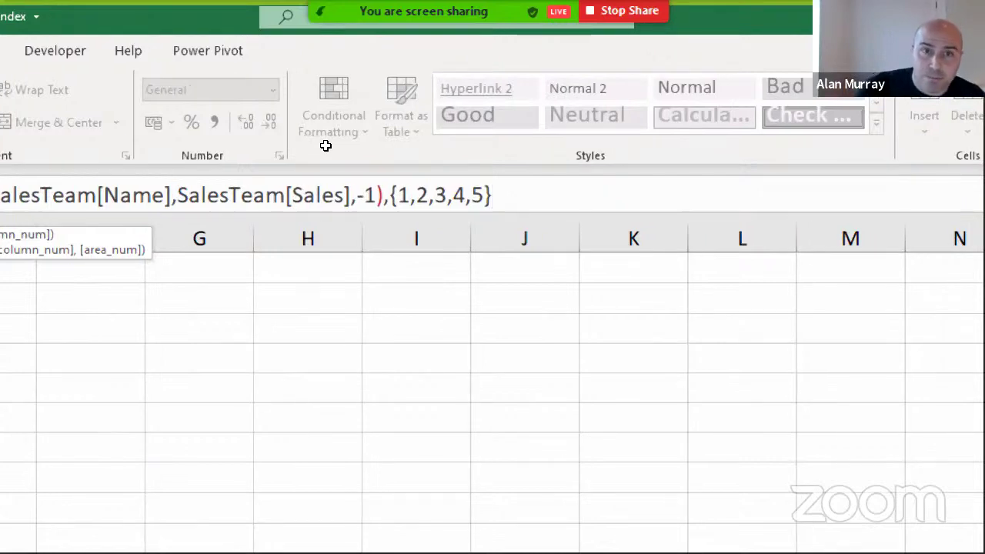
text())
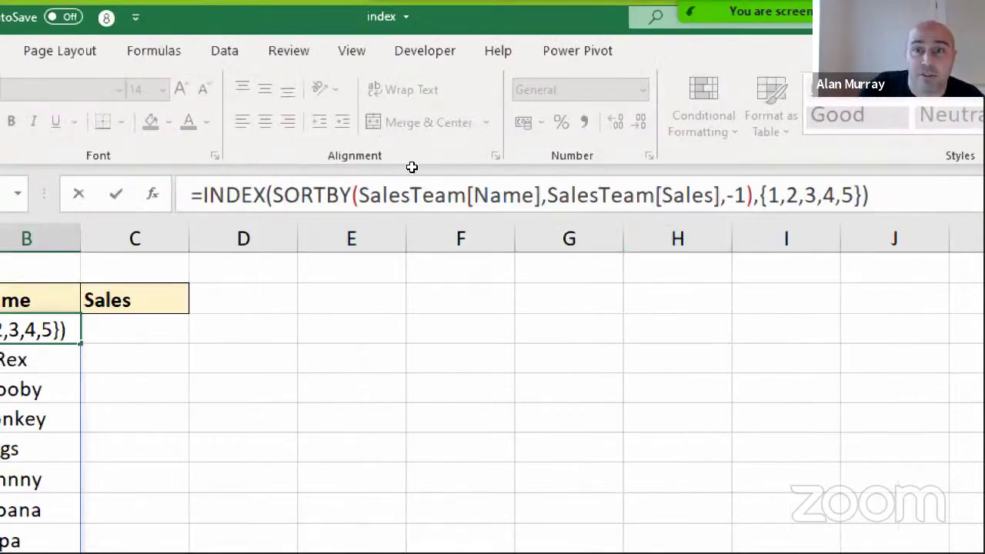
key(Return)
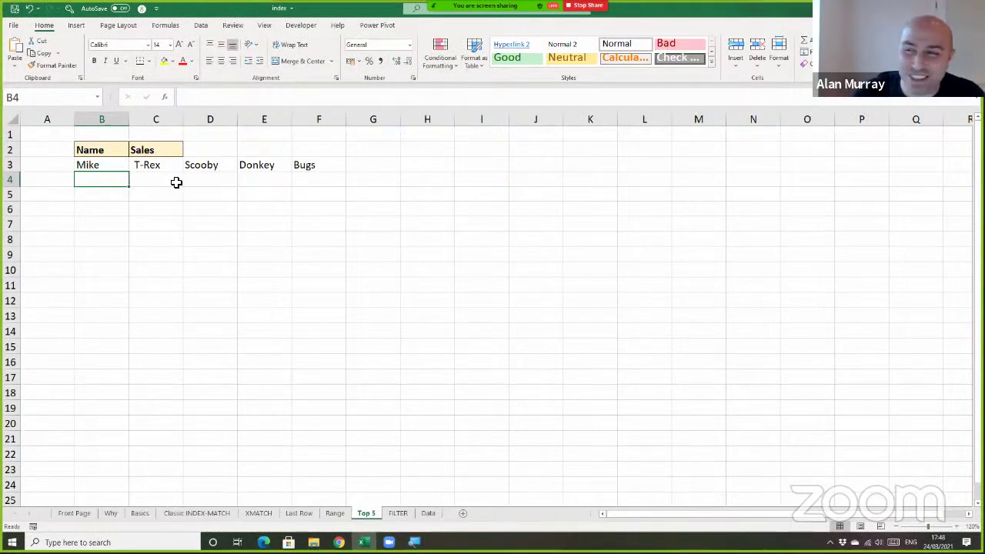
Change the comma separators in the B3 formula's array constant to semicolons, making it {1;2;3;4;5}, and enter the formula.
click(115, 167)
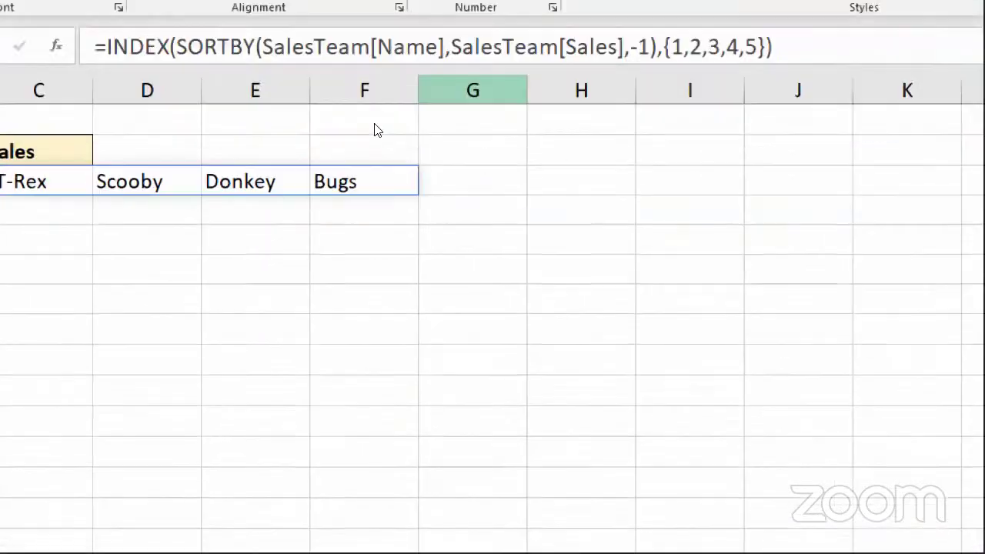
click(686, 97)
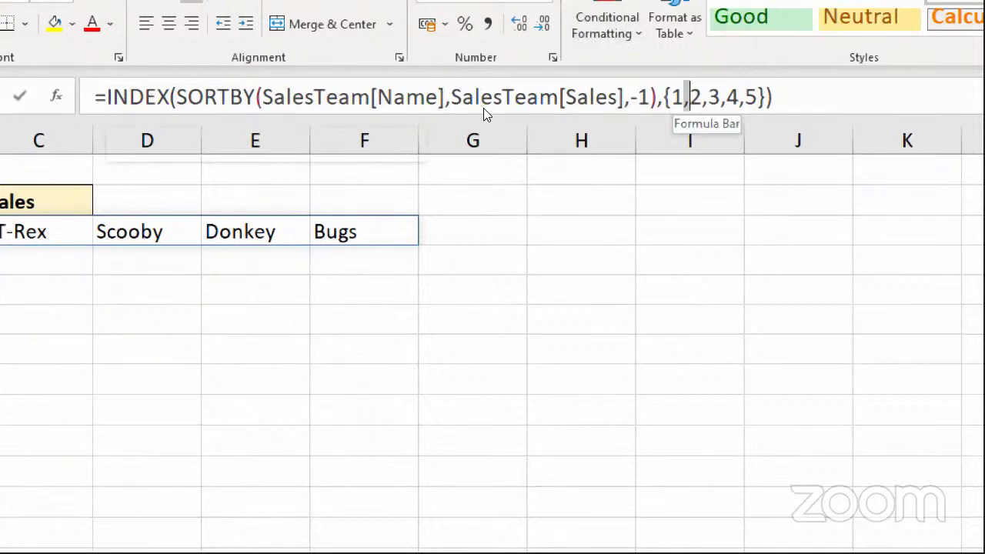
key(Delete)
text(;)
key(Right)
key(Delete)
text(;)
key(Right)
key(Delete)
text(;)
key(Right)
key(Right)
key(BackSpace)
text(;)
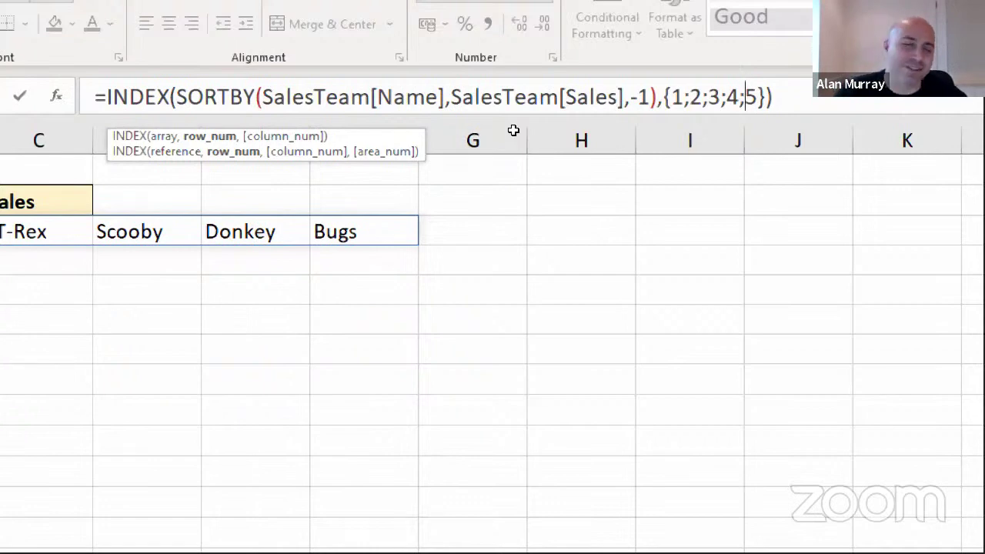
key(Return)
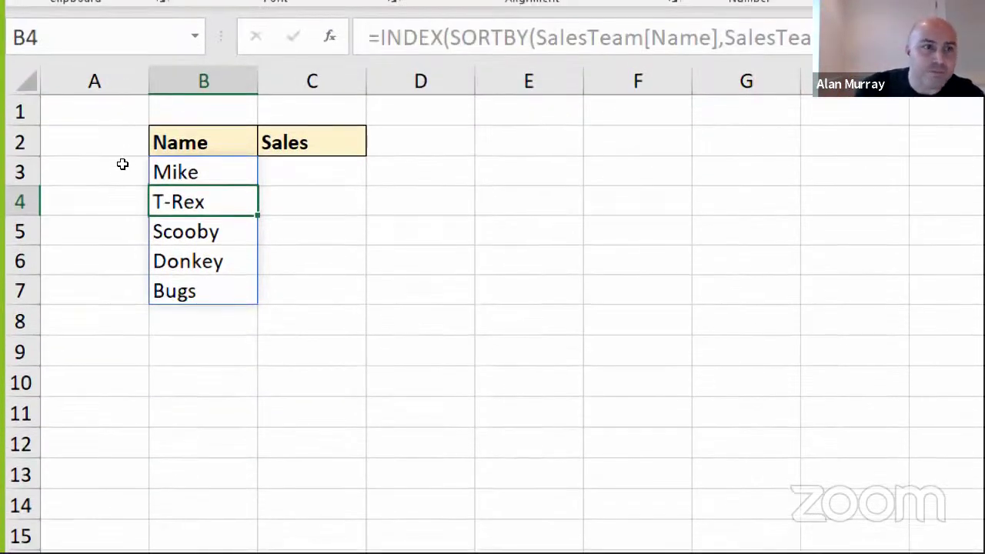
Replace the {1;2;3;4;5} array constant in the B3 formula with SEQUENCE(5) and enter the formula.
key(Up)
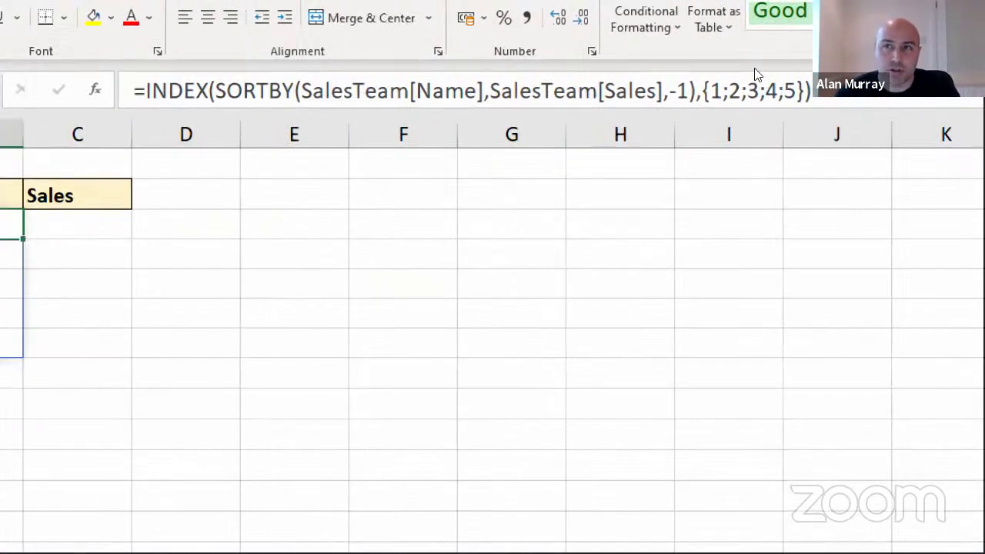
click(470, 100)
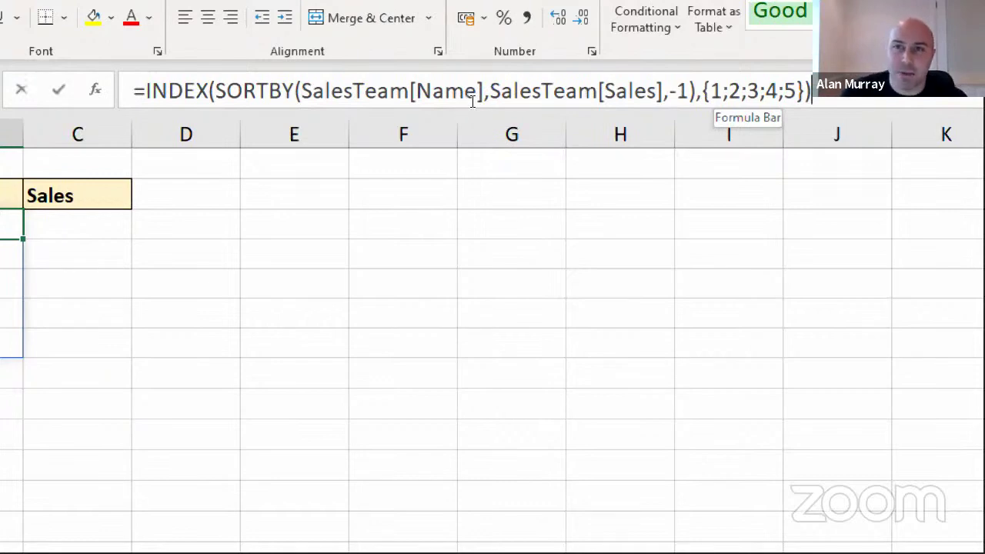
key(shift+Right)
key(shift+Right)
key(shift+Right)
key(shift+Right)
key(shift+Right)
key(shift+Right)
key(shift+Right)
key(shift+Right)
key(shift+Right)
key(shift+Right)
key(shift+Right)
key(shift+Right)
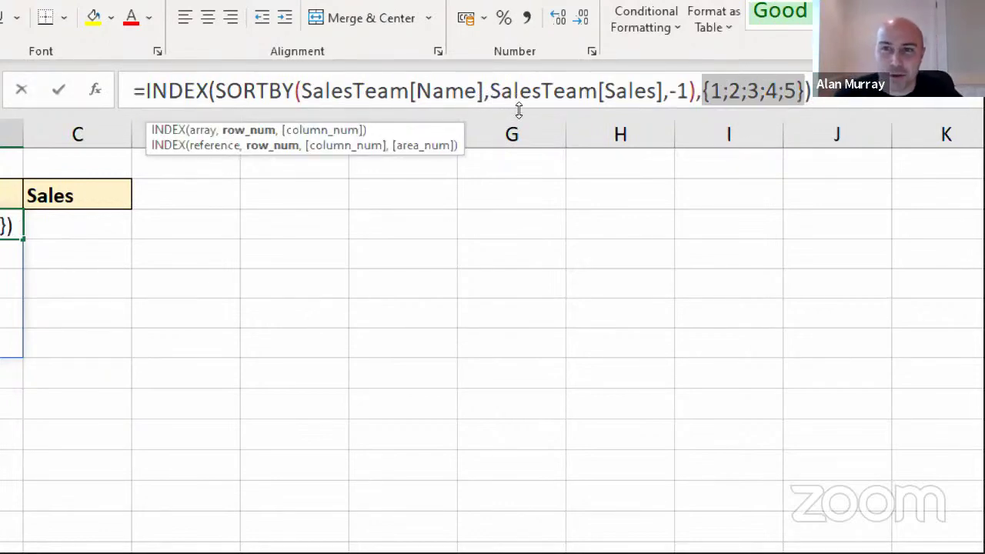
text(seq)
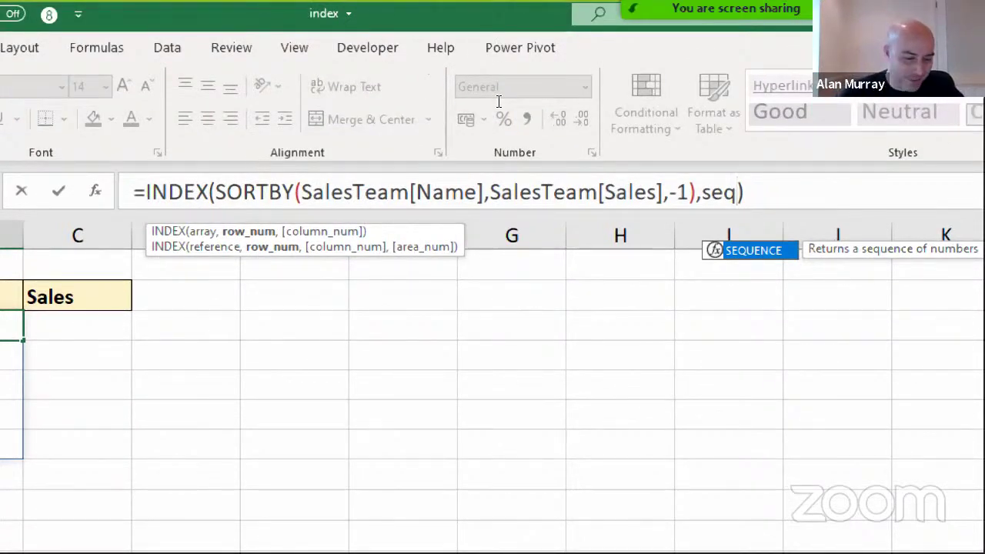
key(Tab)
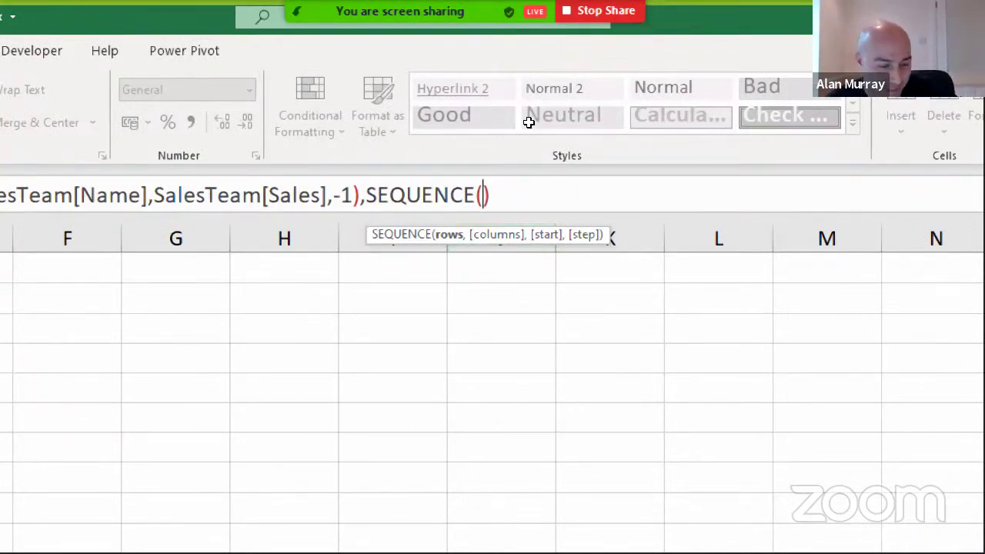
text(5))
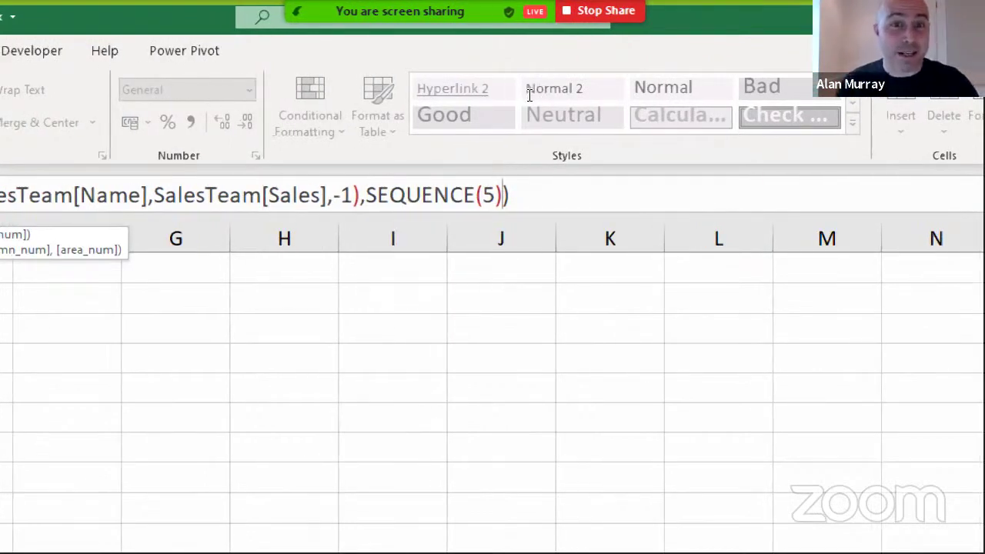
drag(482, 195, 495, 195)
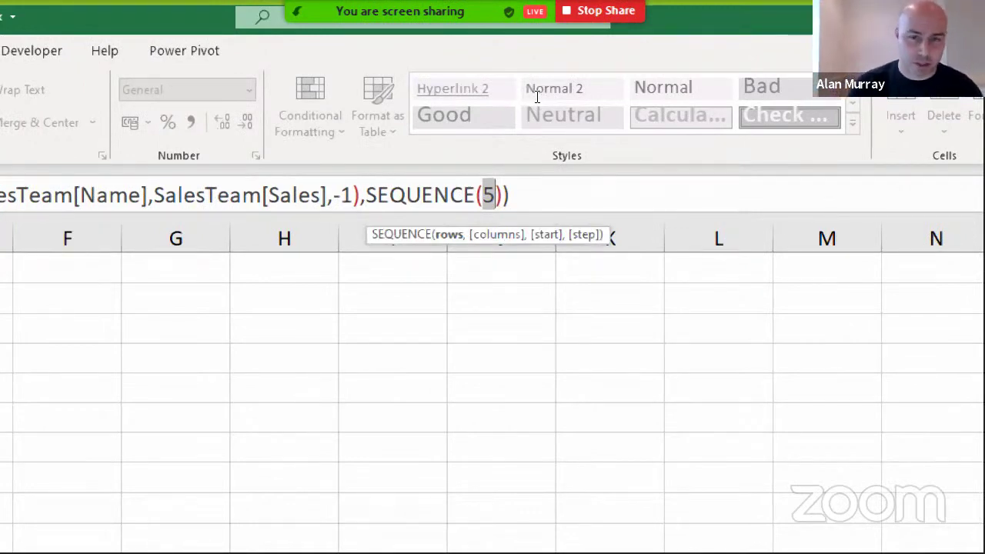
key(Return)
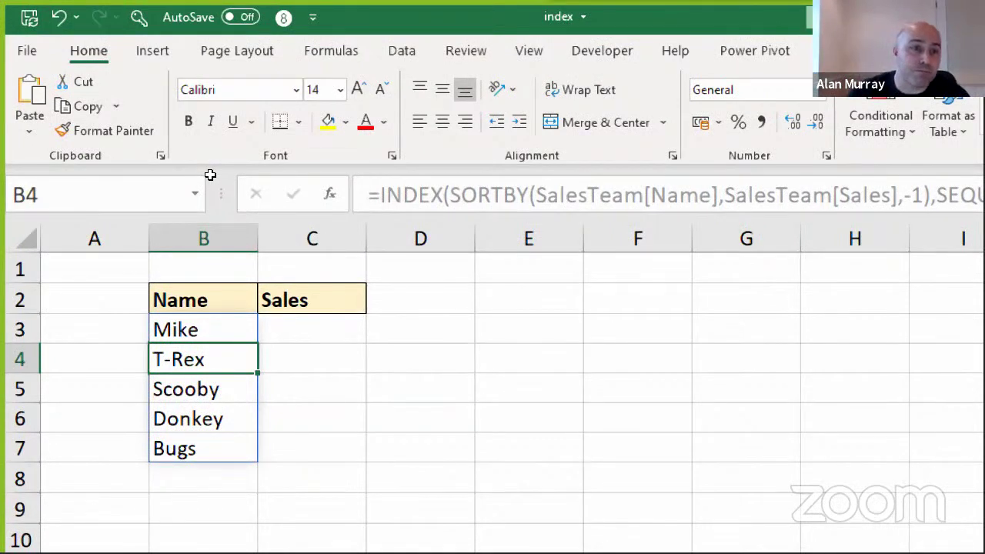
Start a SORT formula in C3 with SalesTeam[Sales] as its array argument.
click(353, 330)
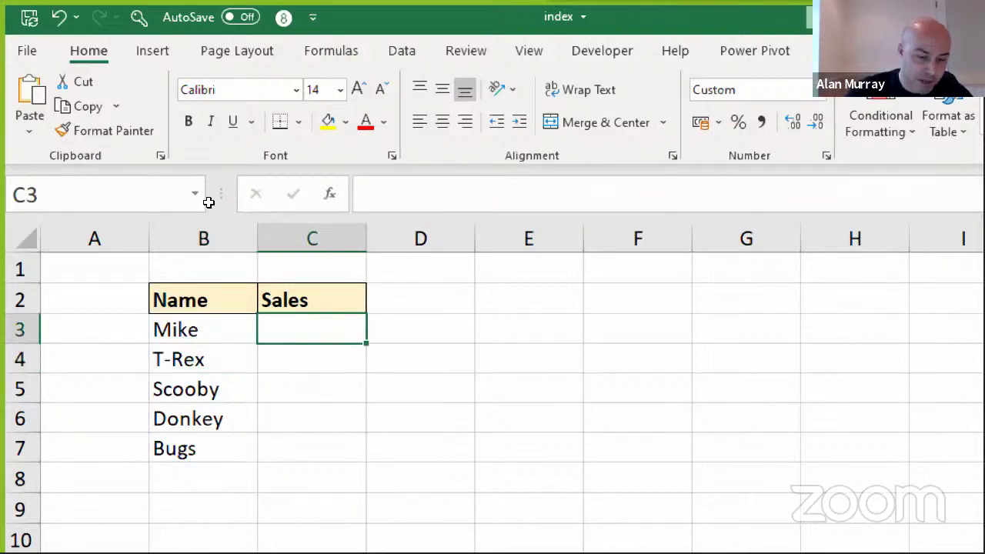
text(=sort()
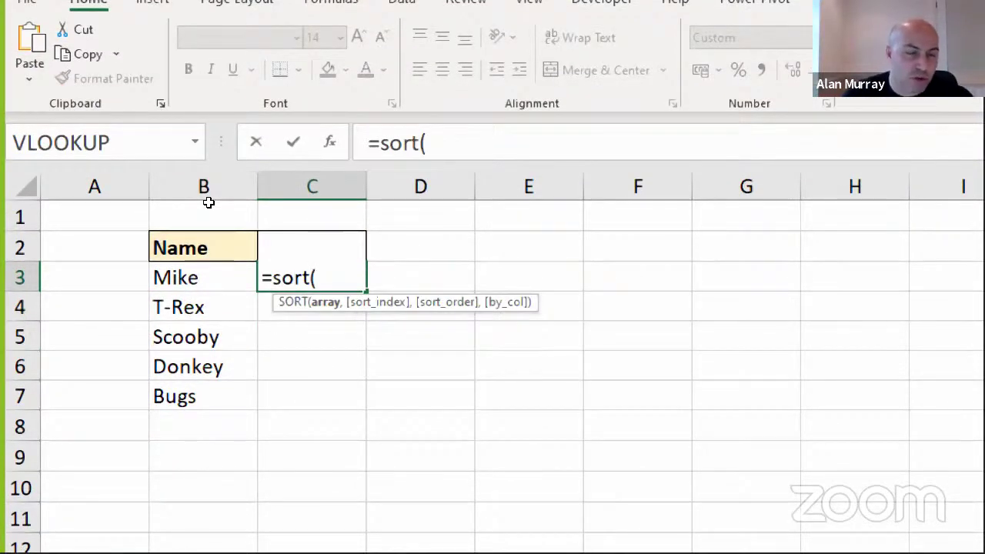
text(sal)
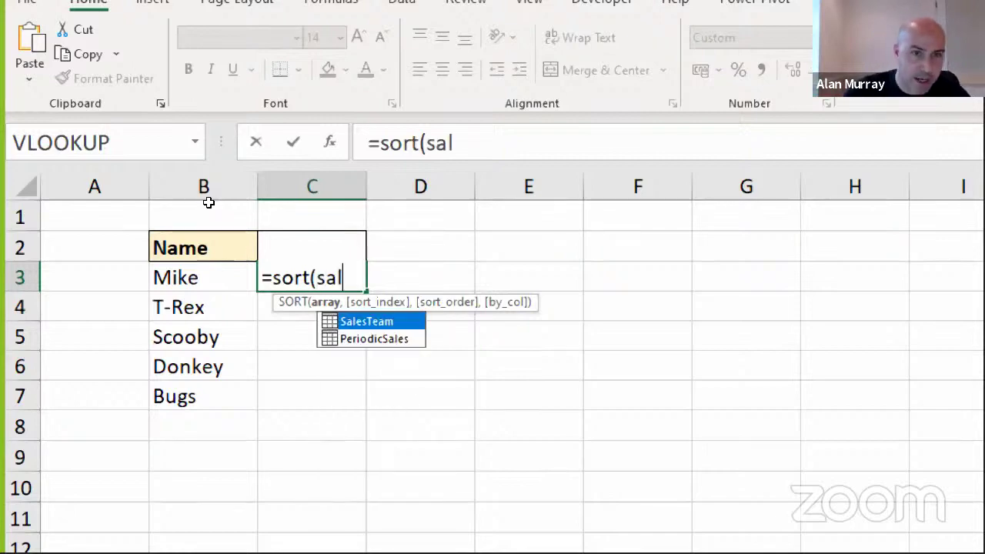
key(Down)
key(Up)
key(Tab)
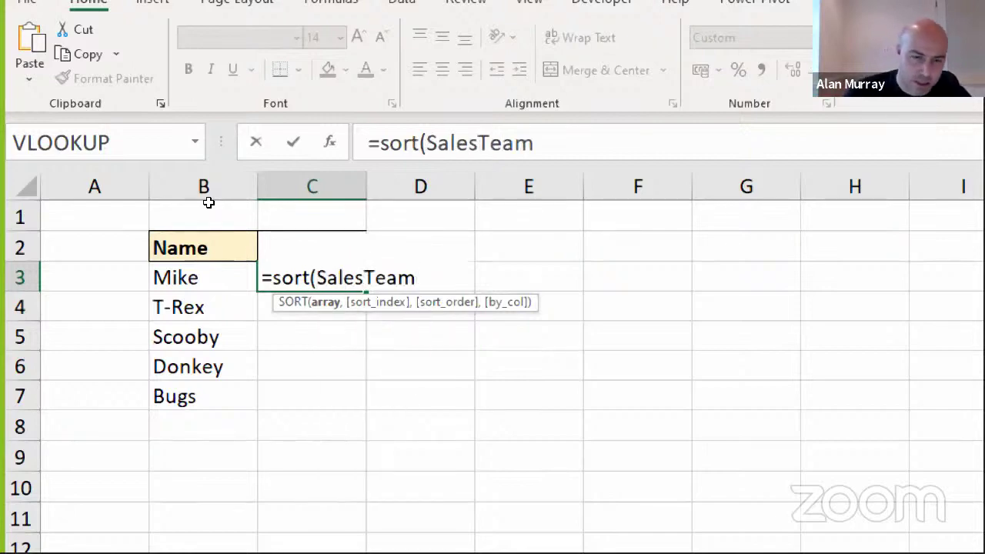
text([)
key(Down)
key(Down)
key(Down)
key(Tab)
text(])
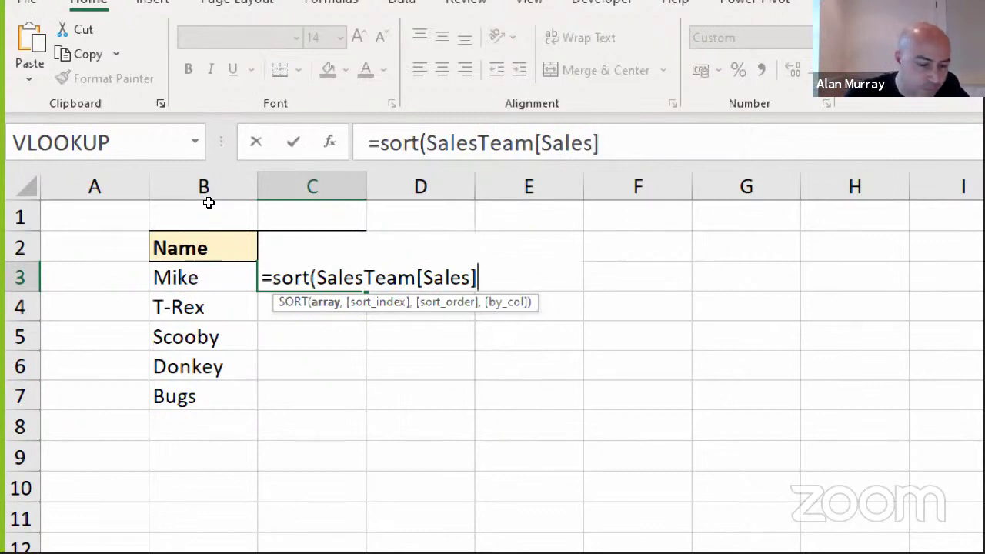
Skip the sort index, set the sort order to descending (-1), and enter the SORT formula in C3.
text(,)
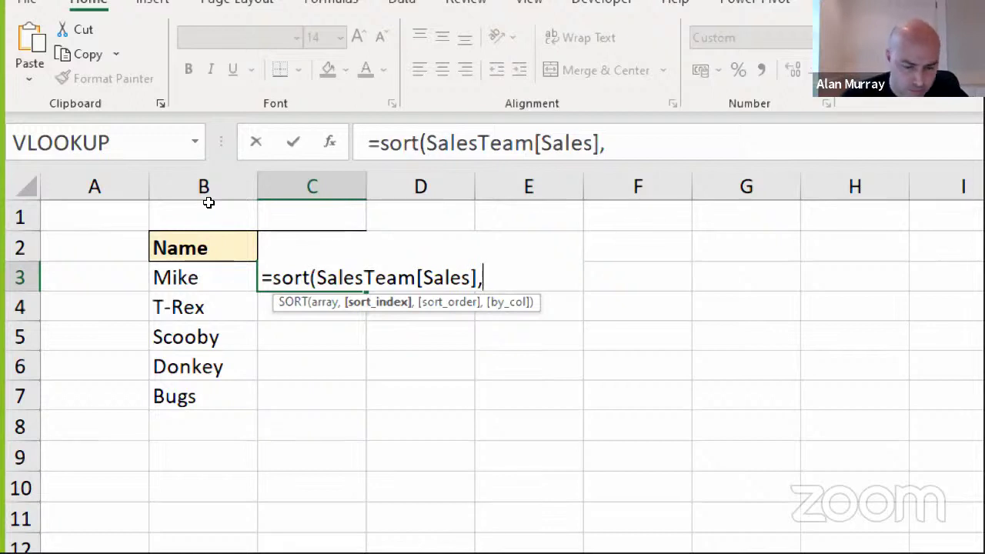
text(,)
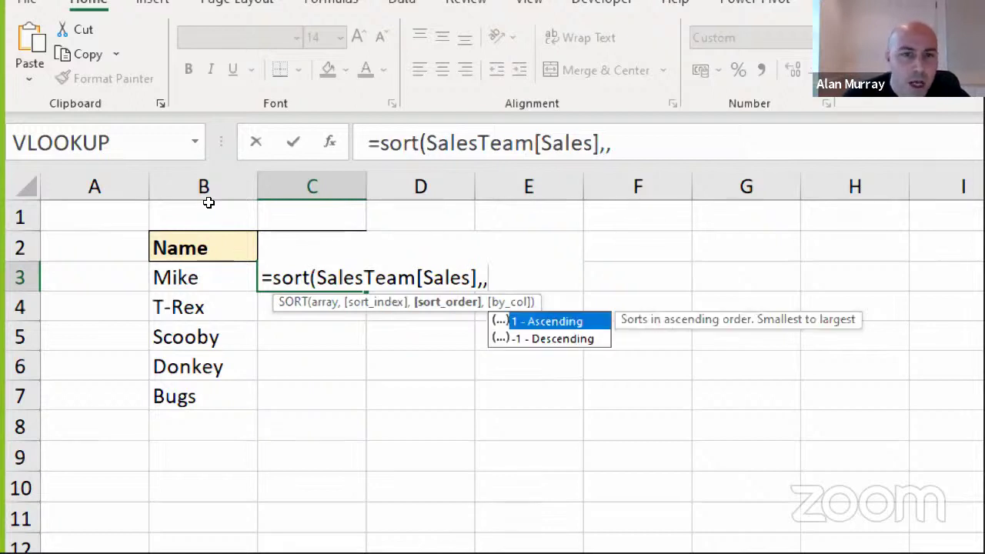
key(Down)
key(Tab)
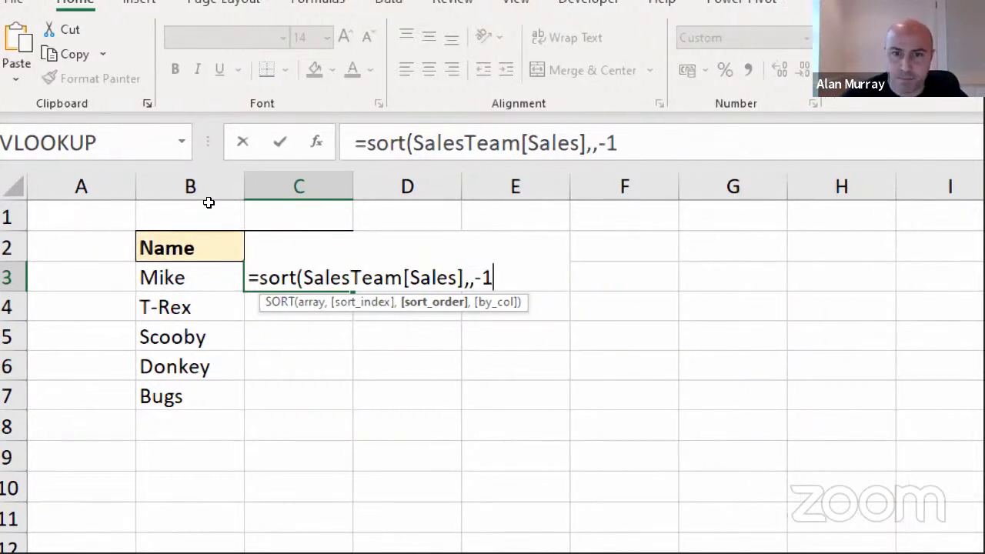
text())
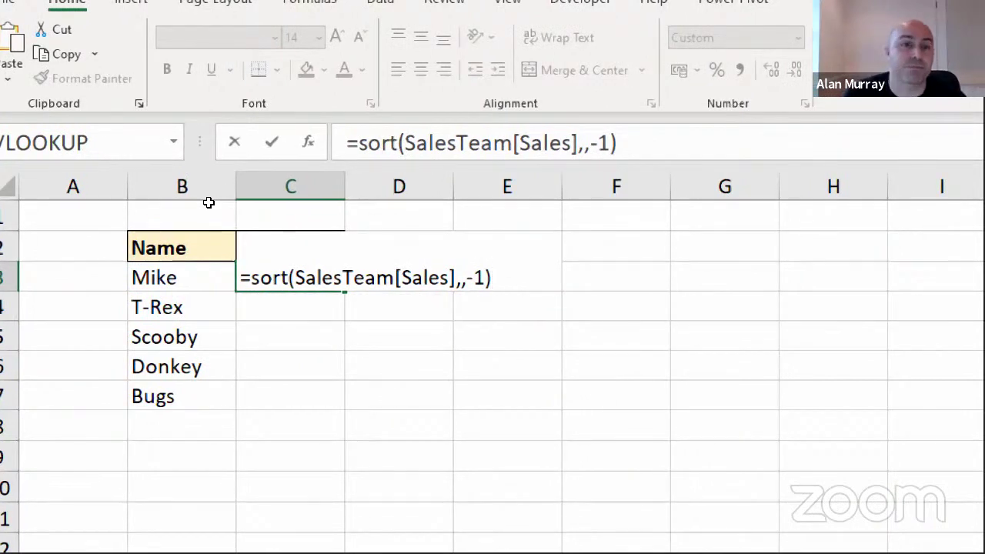
key(Return)
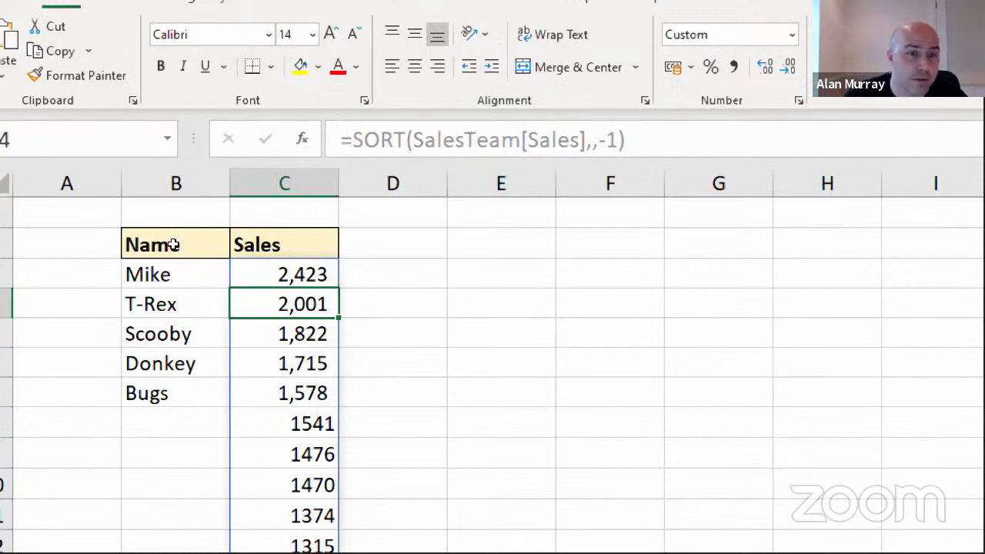
Nest the C3 SORT formula inside INDEX with SEQUENCE(5) as the row number, and enter it.
key(Up)
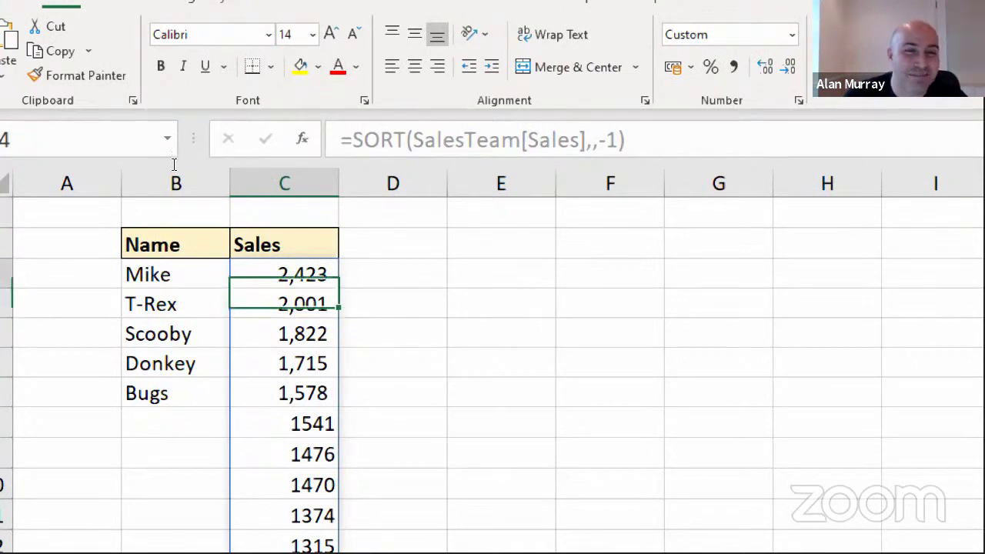
key(F2)
key(Right)
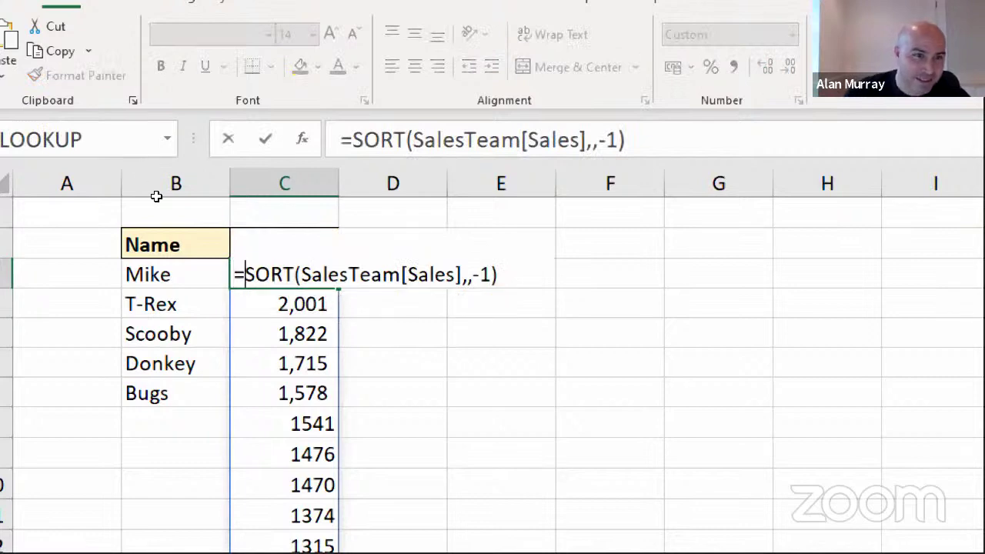
text(index()
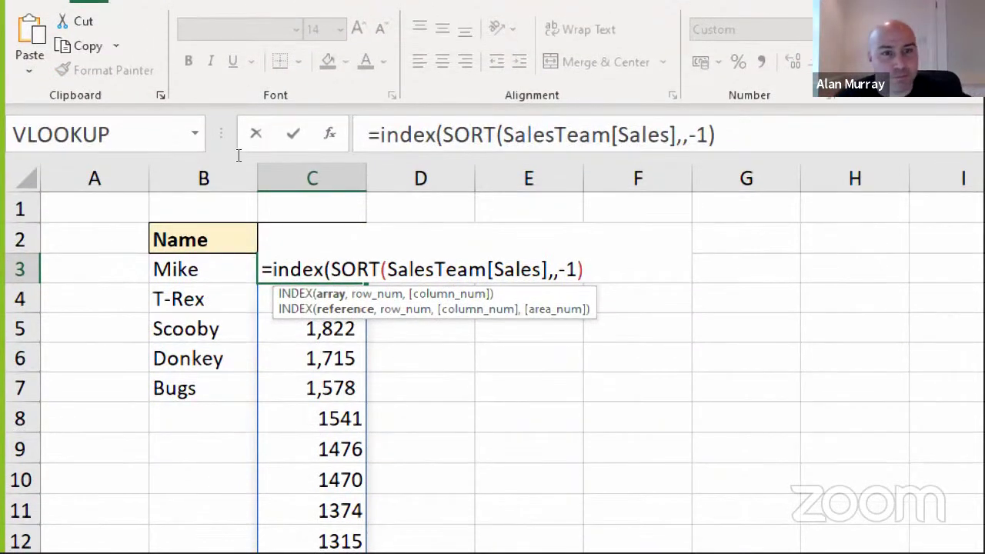
key(End)
text(,seq)
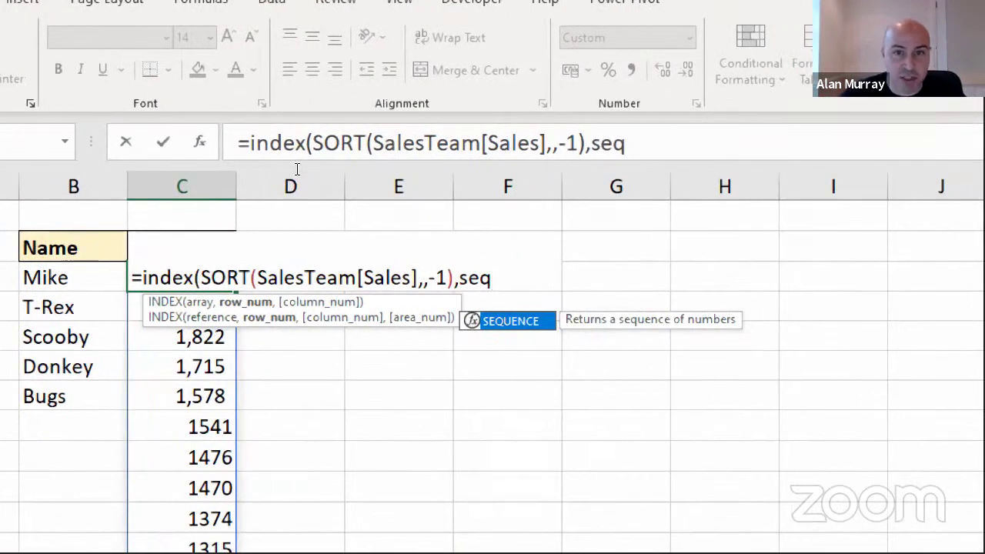
key(Tab)
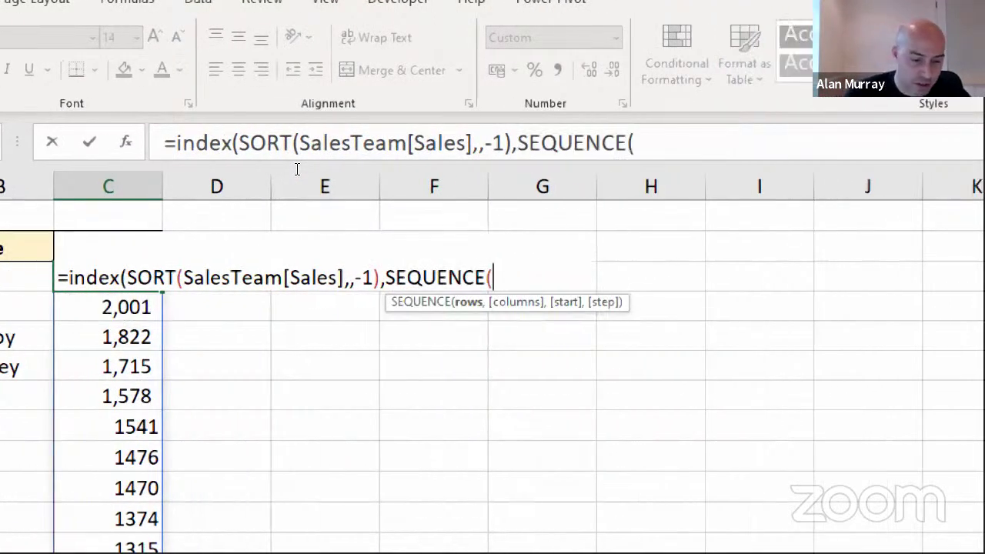
text(5)
key(Return)
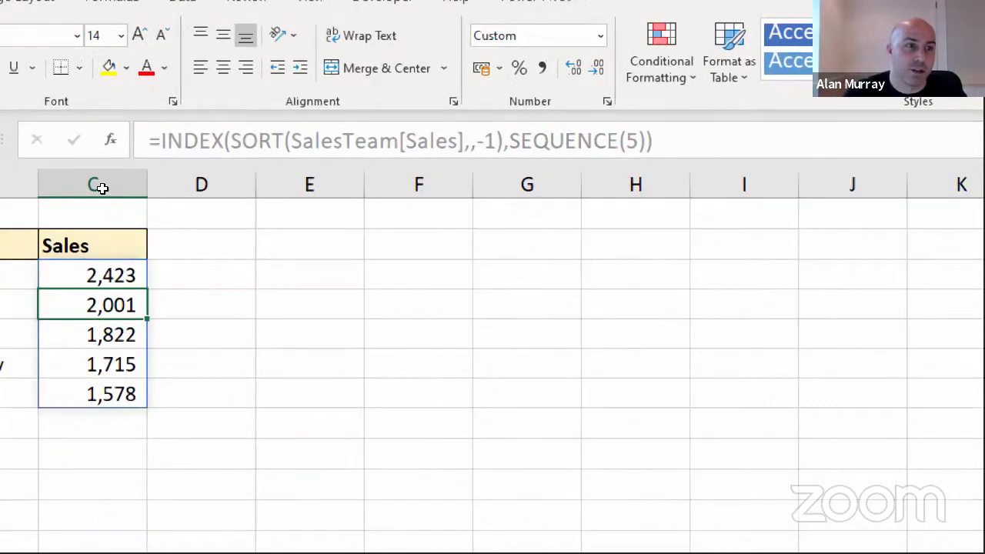
drag(213, 278, 213, 366)
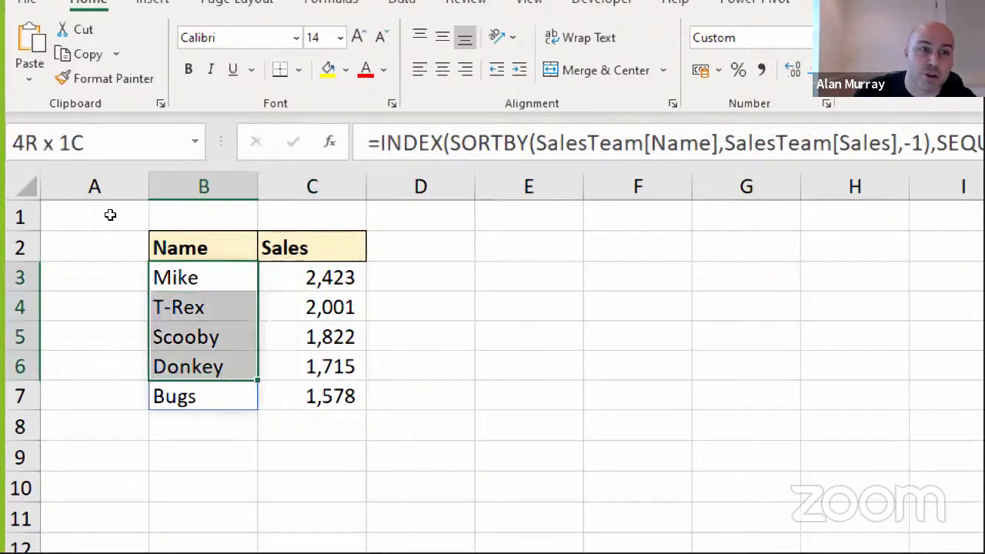
Examine the spilled INDEX results and their formulas in the Name range B3:B7 and the Sales range C3:C7.
drag(320, 278, 312, 396)
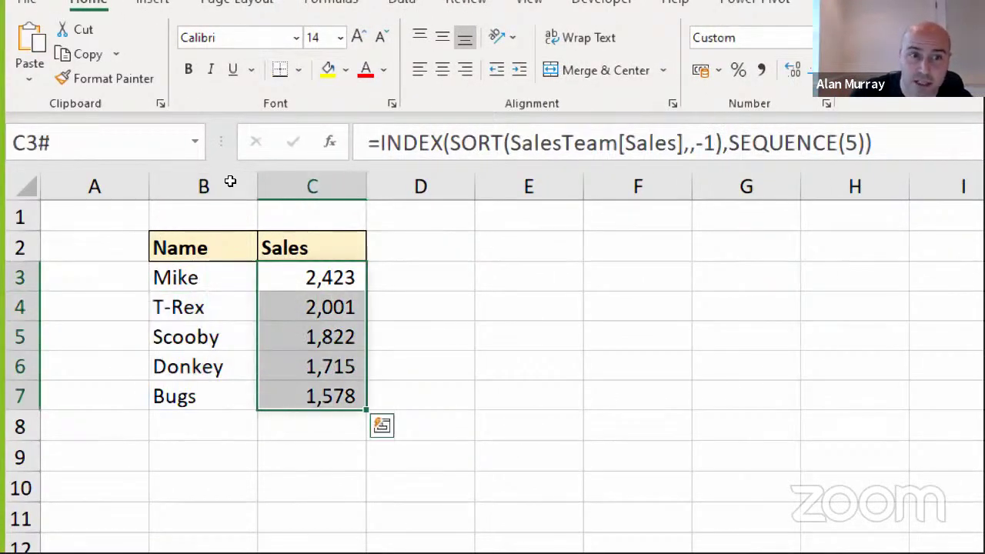
click(420, 307)
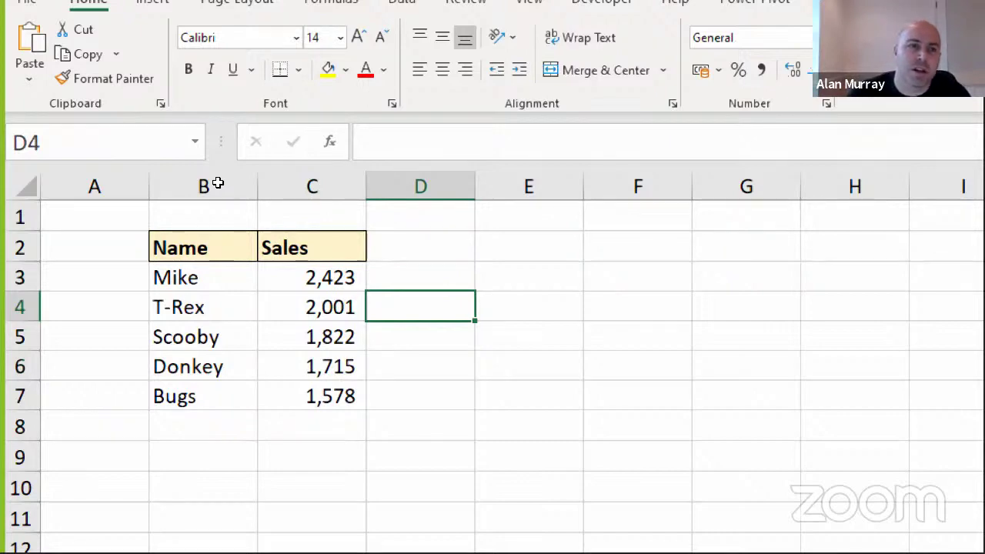
drag(203, 278, 203, 366)
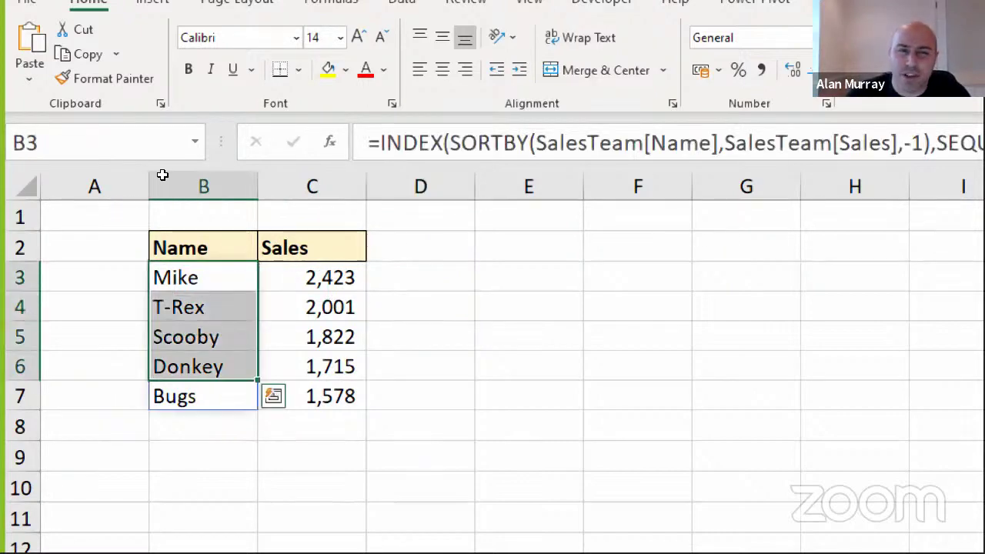
key(Right)
key(shift+Down)
key(shift+Down)
key(shift+Down)
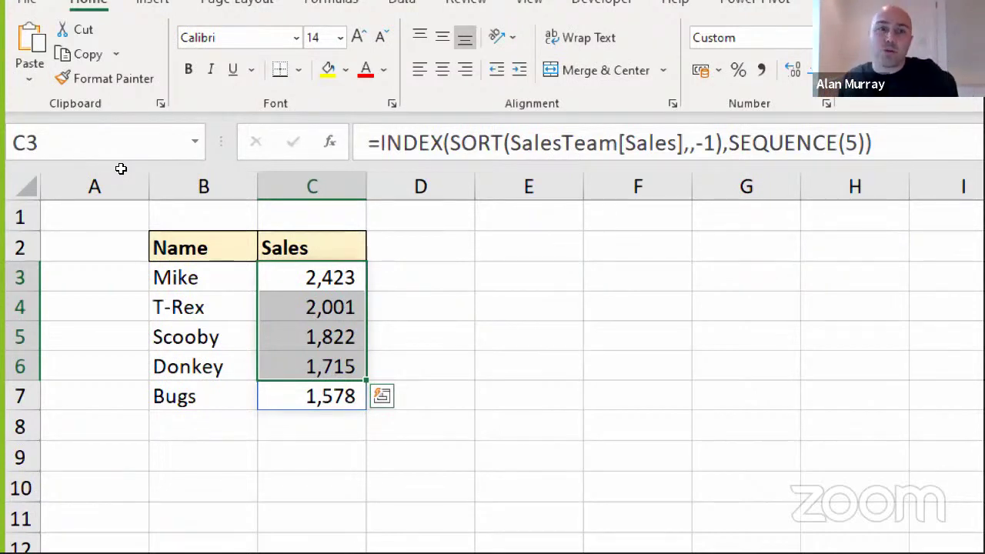
key(Left)
key(shift+Down)
key(shift+Down)
key(shift+Down)
key(shift+Down)
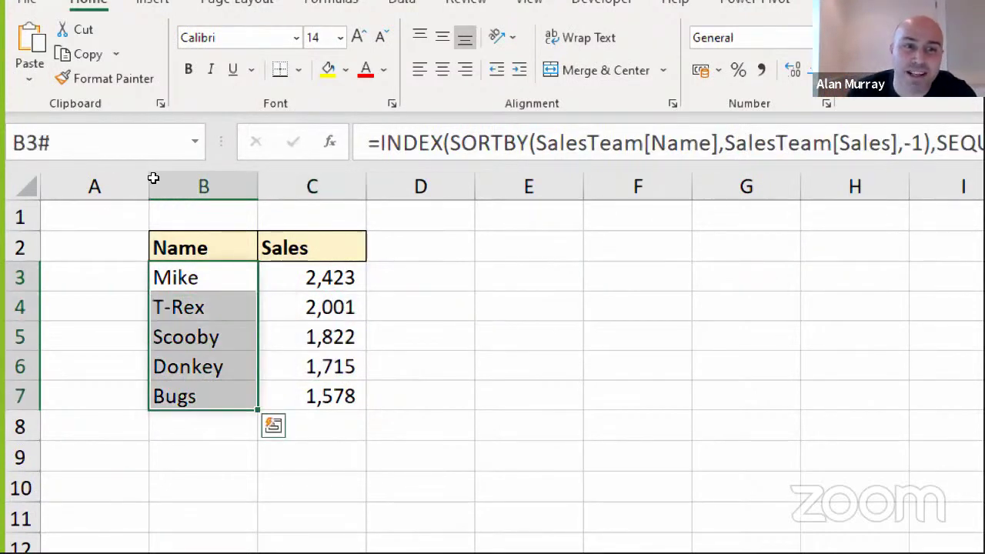
key(Right)
key(shift+Down)
key(shift+Down)
key(shift+Down)
key(shift+Down)
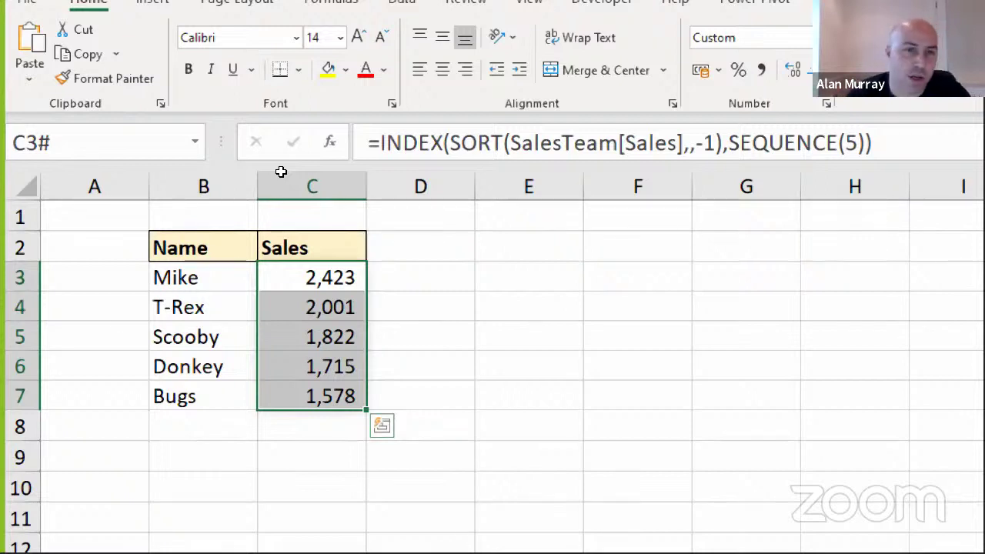
Total the spilled sales range in E3 with =SUM(C3#) and check the range the formula references.
key(Right)
key(Right)
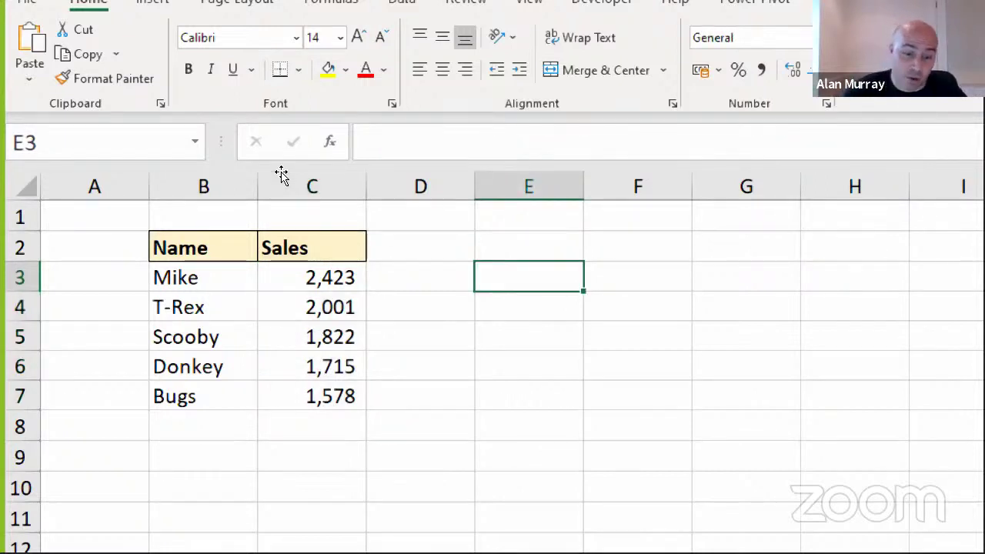
text(=sum()
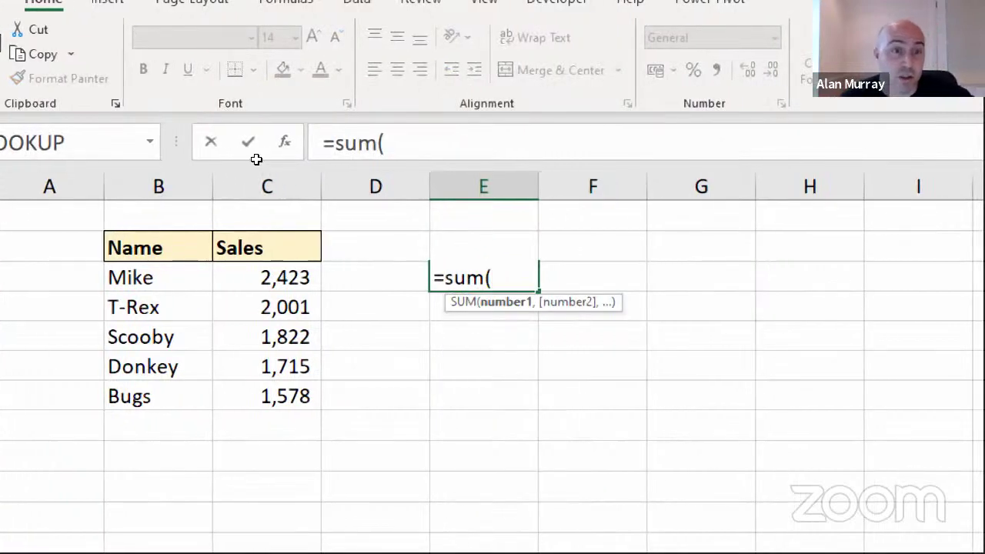
key(Left)
key(Left)
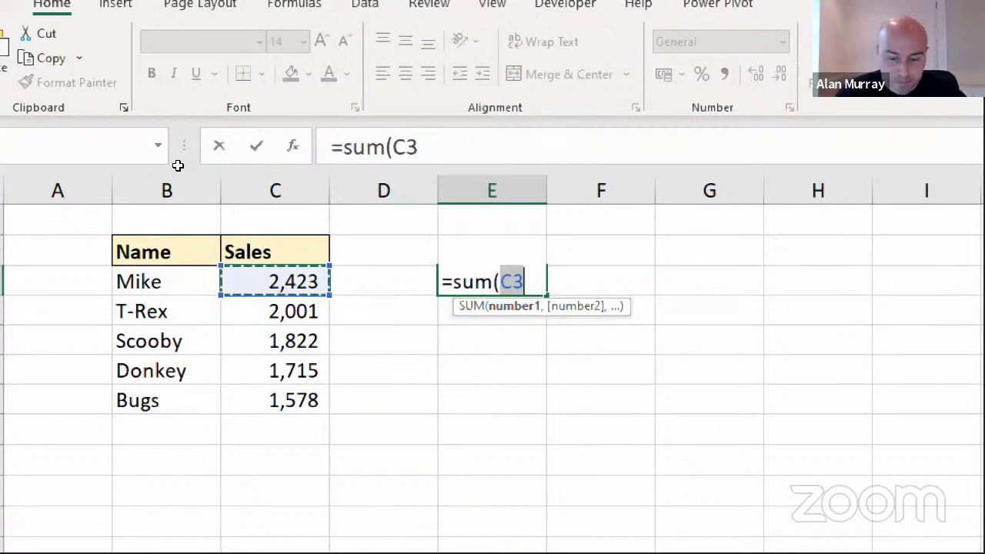
text(#))
key(Return)
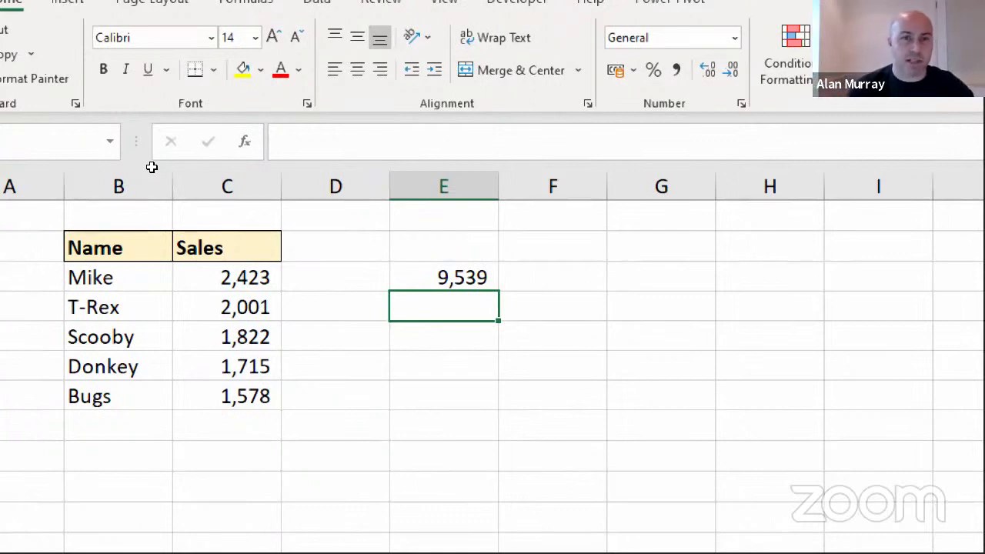
key(Up)
key(F2)
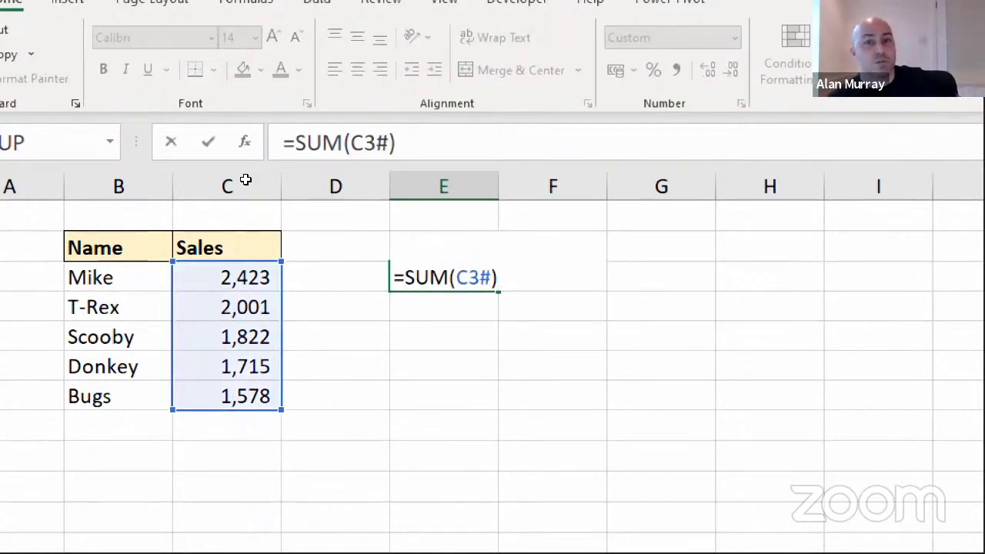
key(ctrl+Return)
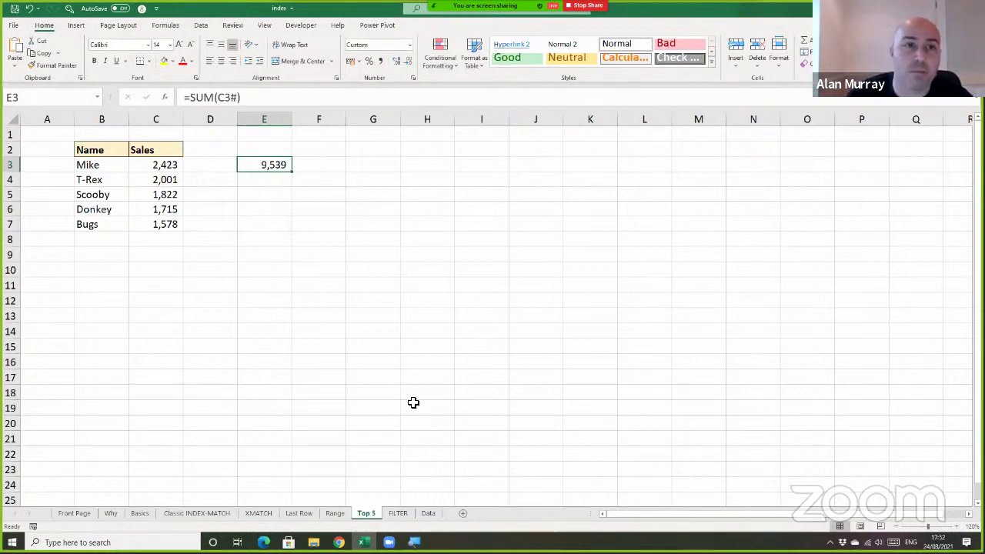
click(393, 300)
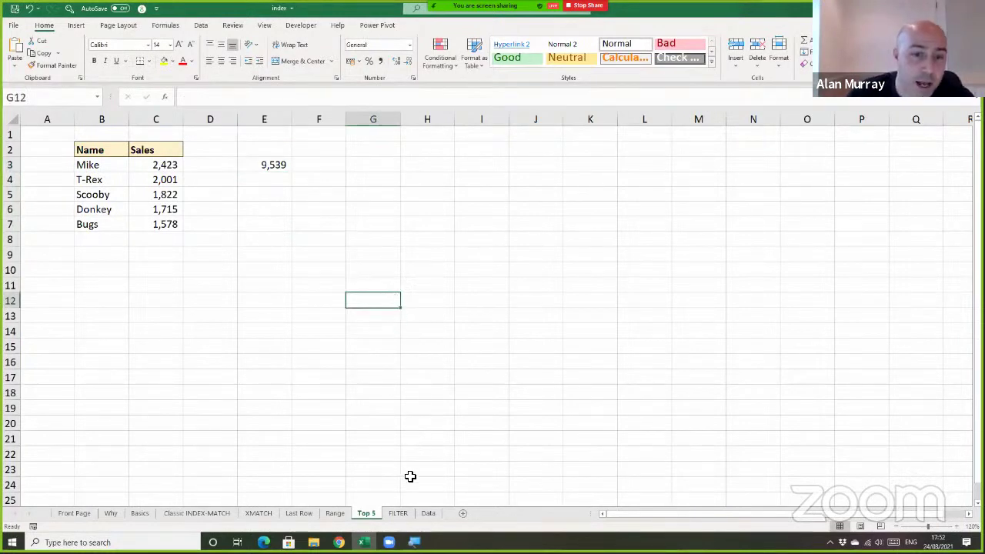
Switch to the FILTER sheet and examine the Team choice list in C2 and the empty Name and Sales output areas.
click(401, 512)
click(333, 288)
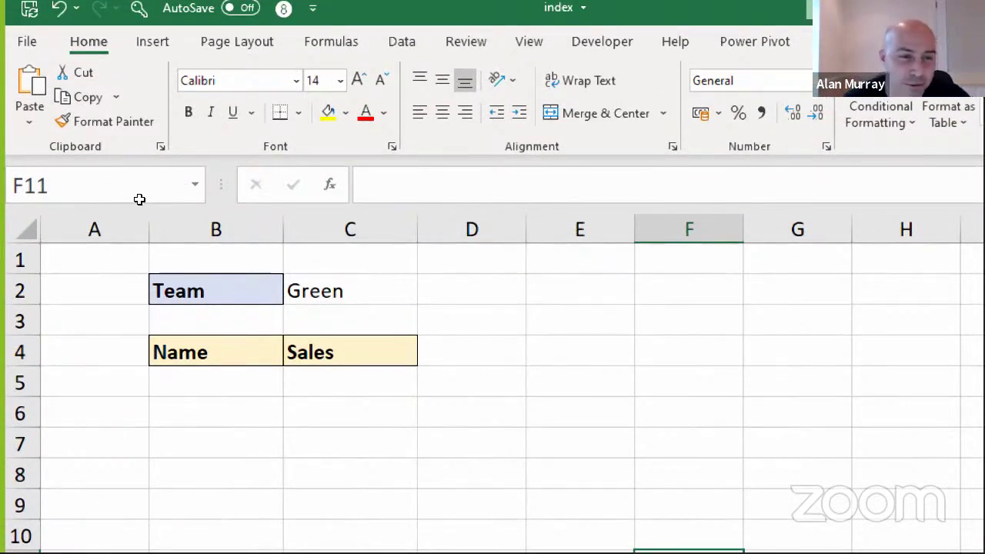
click(215, 382)
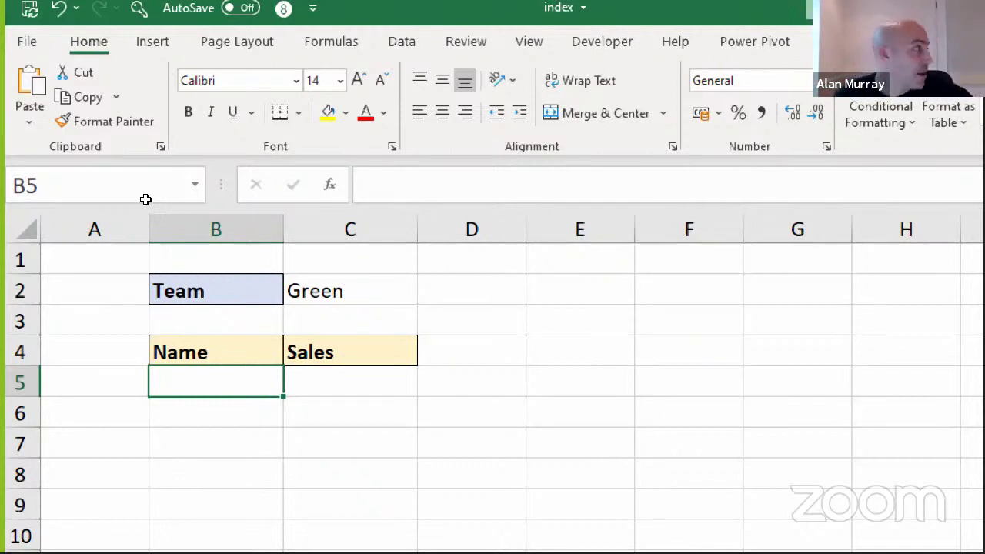
key(Up)
key(Up)
key(Up)
key(Right)
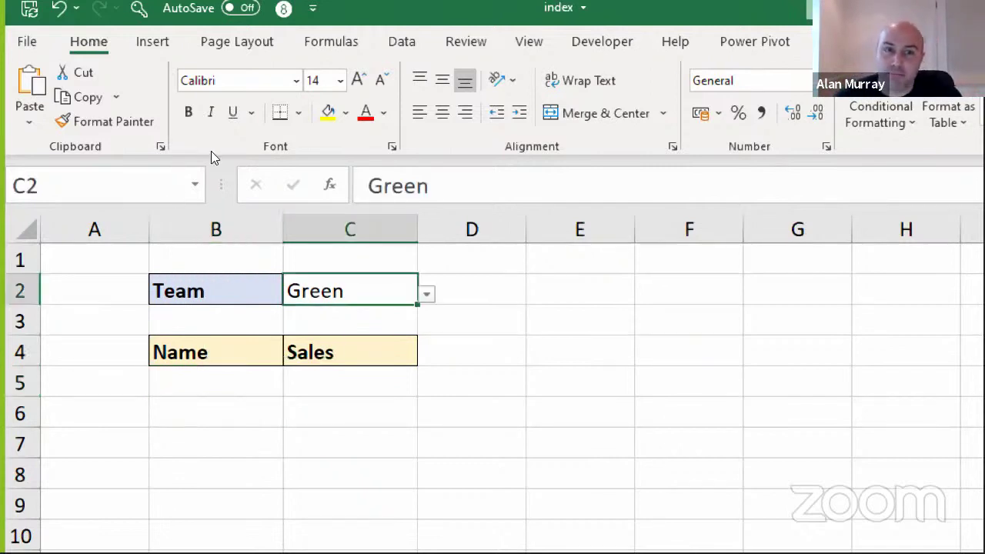
key(alt+Down)
key(Escape)
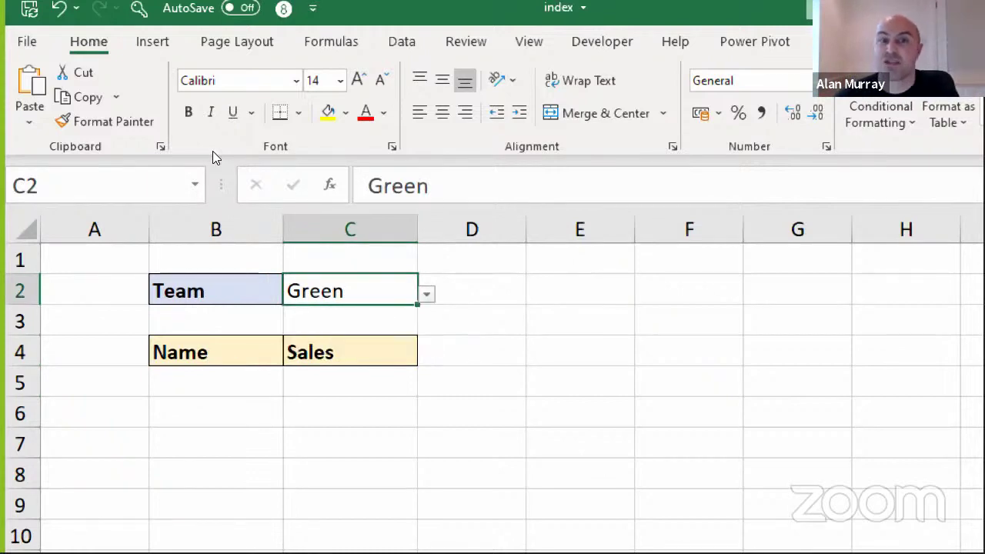
key(Down)
key(Right)
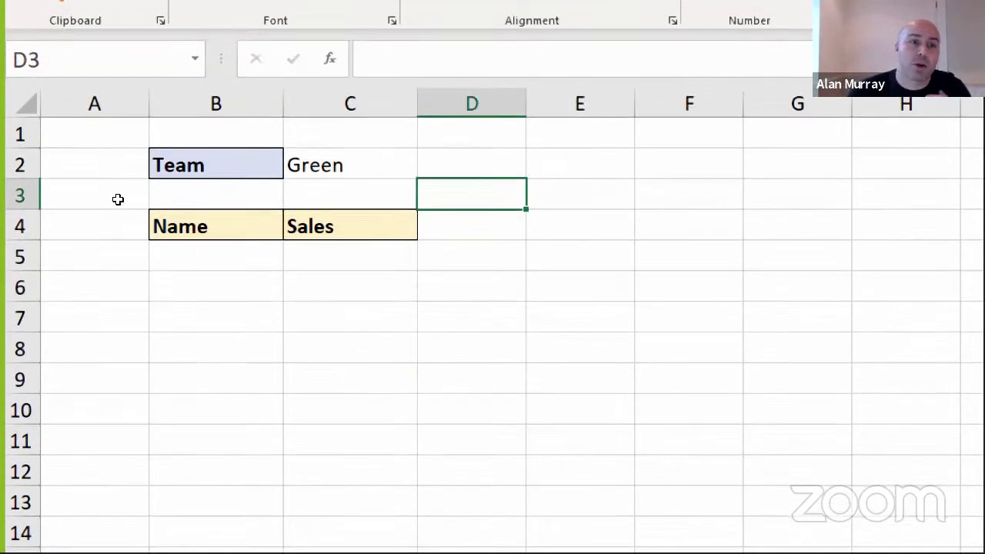
drag(215, 256, 215, 379)
drag(350, 257, 350, 349)
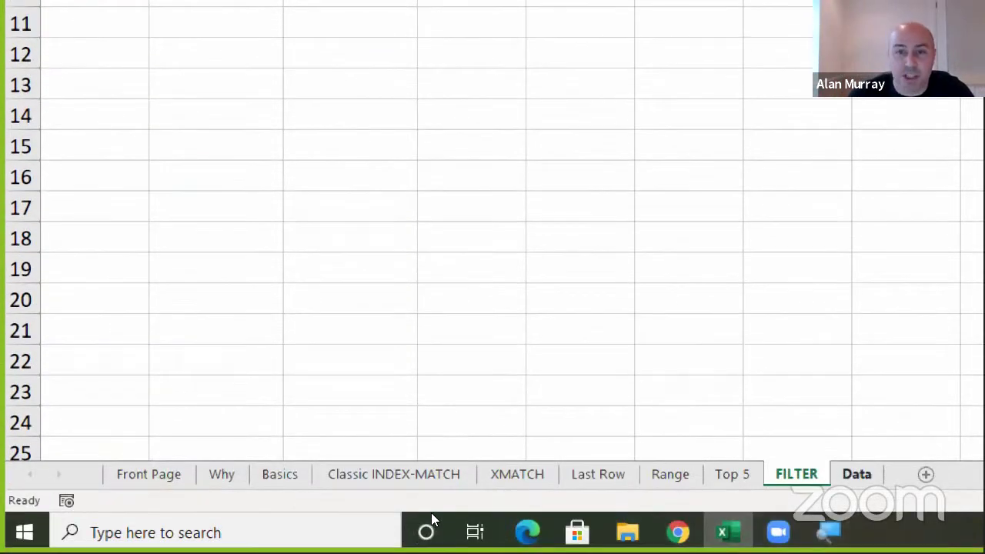
Review the Team column of the SalesTeam table on the Data sheet, and return to the FILTER sheet.
key(ctrl+Page_Down)
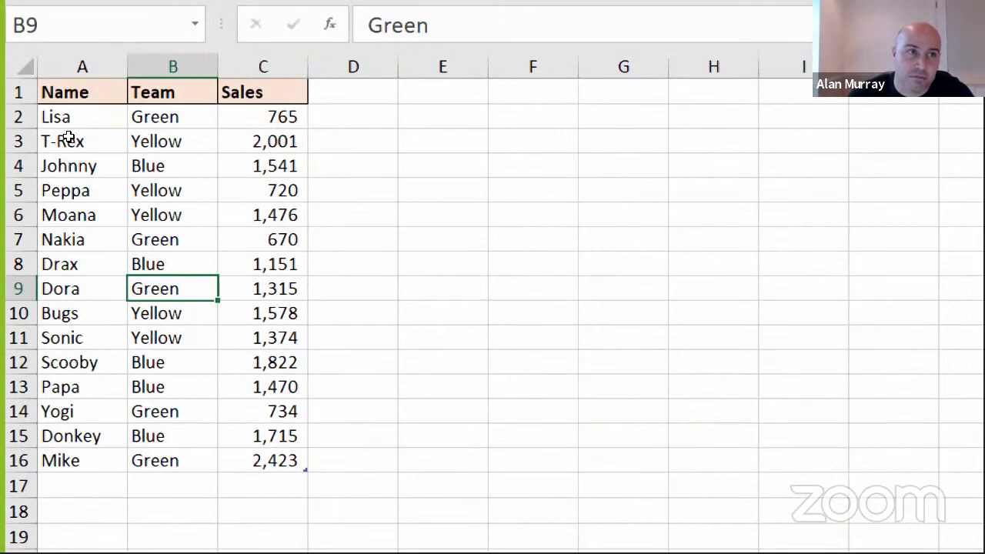
drag(172, 92, 172, 190)
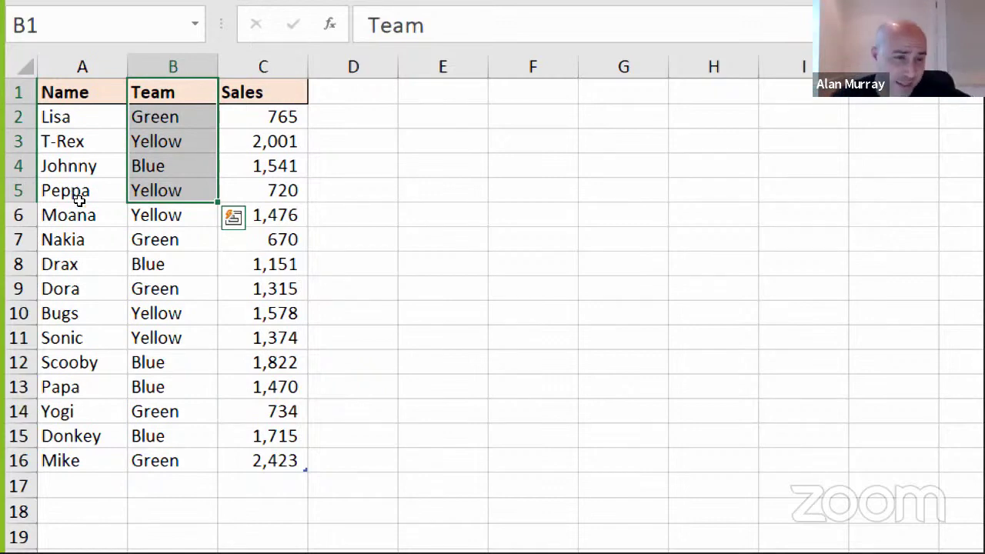
click(163, 240)
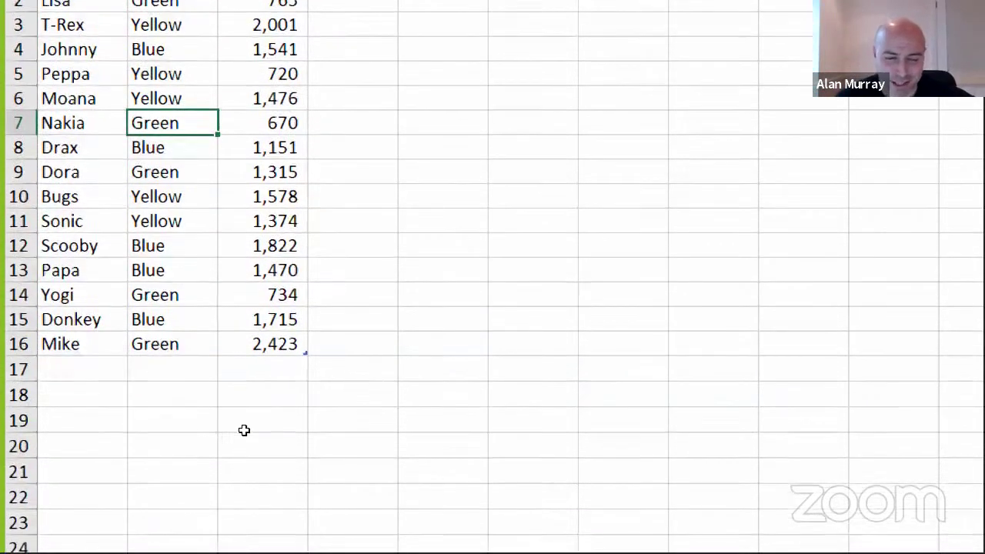
key(ctrl+Page_Up)
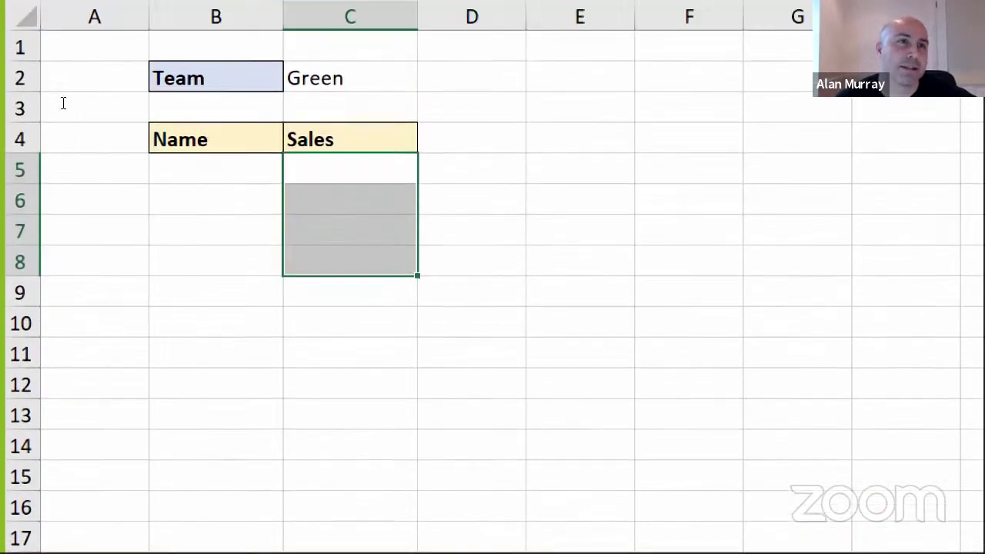
Start a FILTER formula in B5 with the SalesTeam table as its array argument.
click(165, 221)
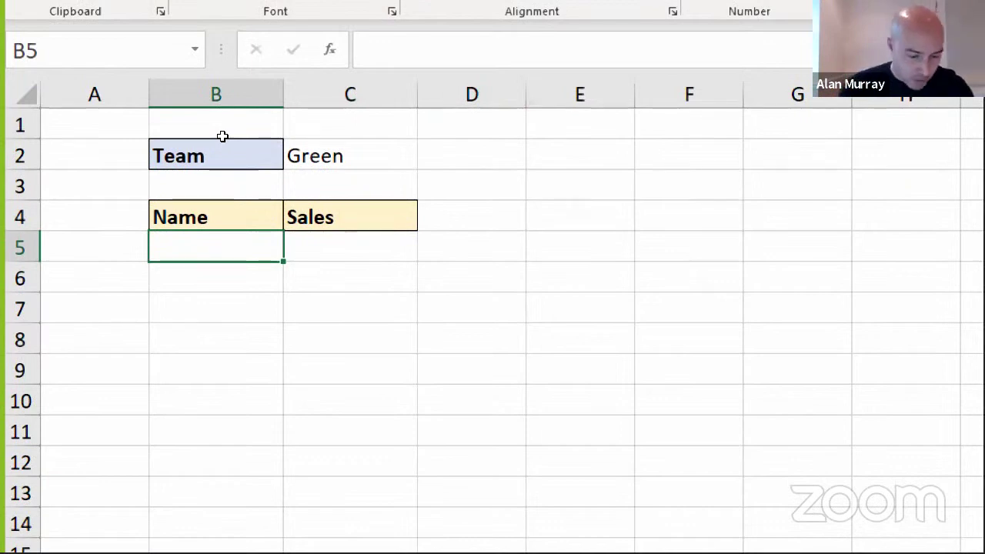
text(=fil)
key(Tab)
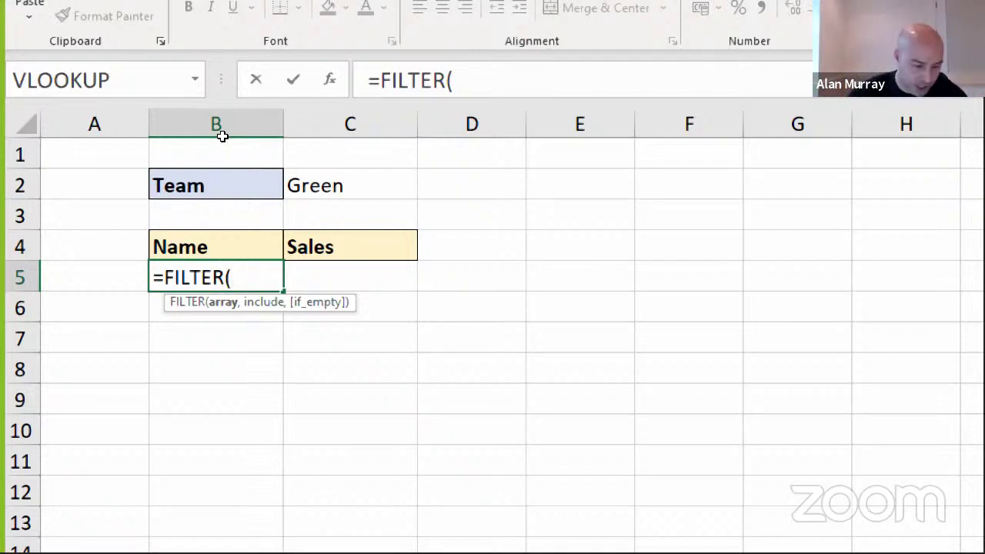
text(sal)
key(Tab)
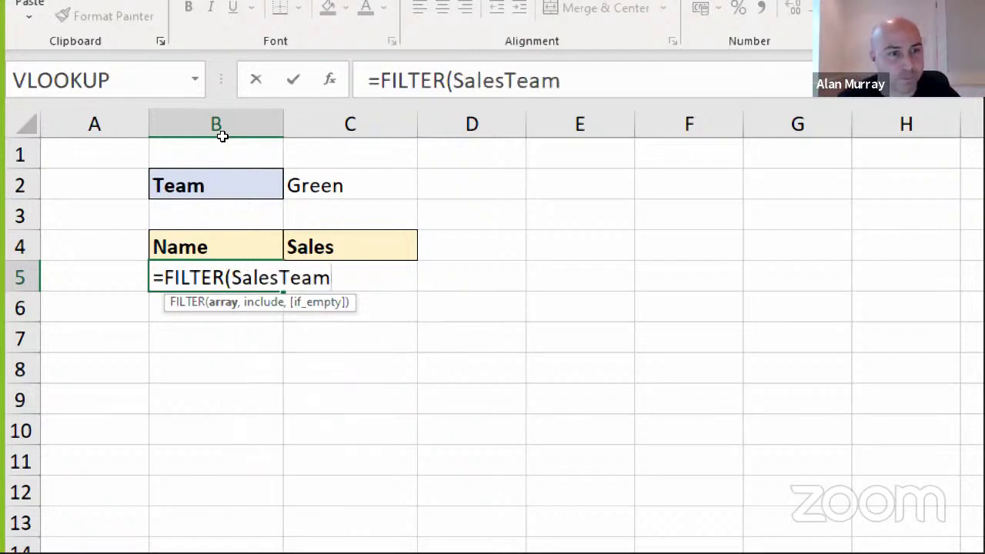
text(,)
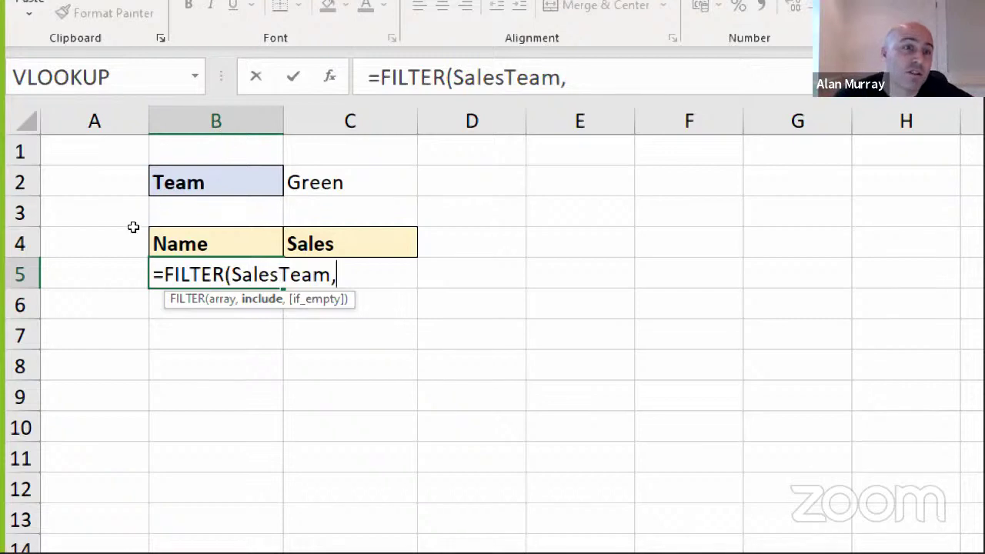
Set the include argument to SalesTeam[Team]=C2 and enter the FILTER formula in B5.
text(sal)
key(Tab)
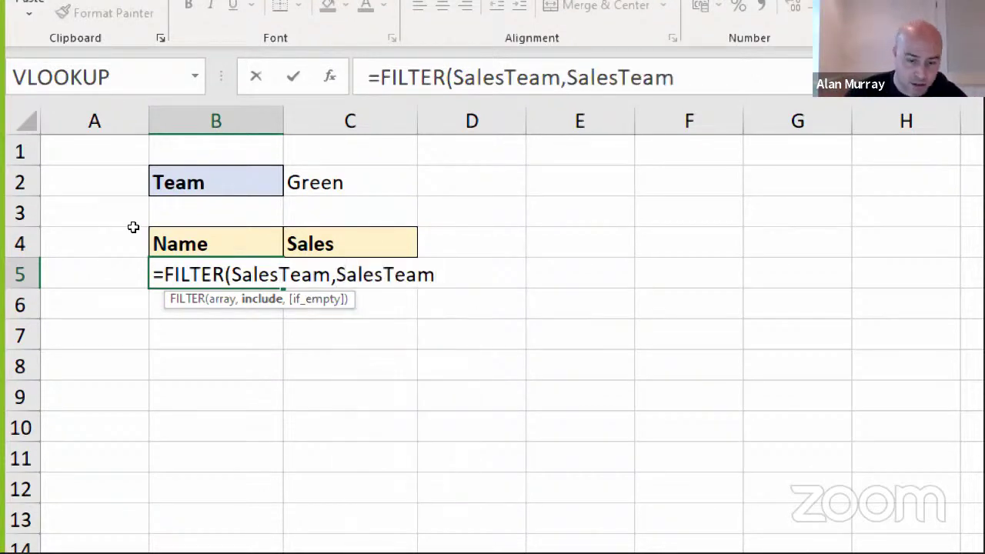
text([)
key(Down)
key(Down)
key(Tab)
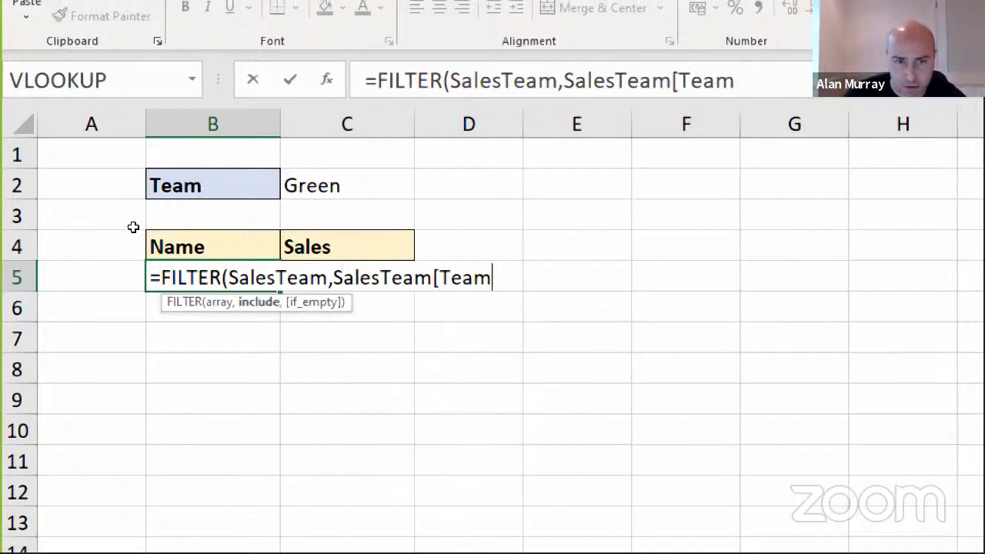
text(]=)
click(299, 179)
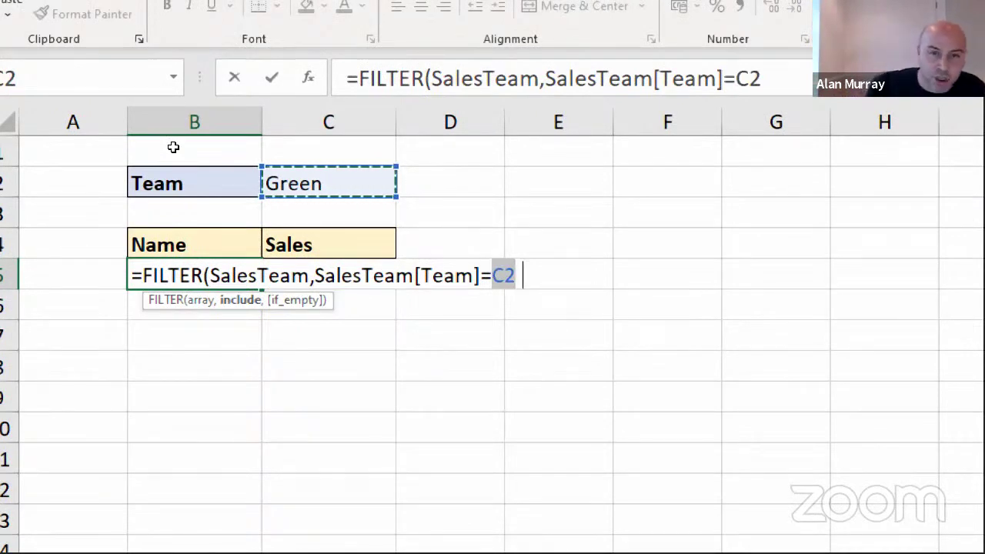
key(BackSpace)
text())
key(Return)
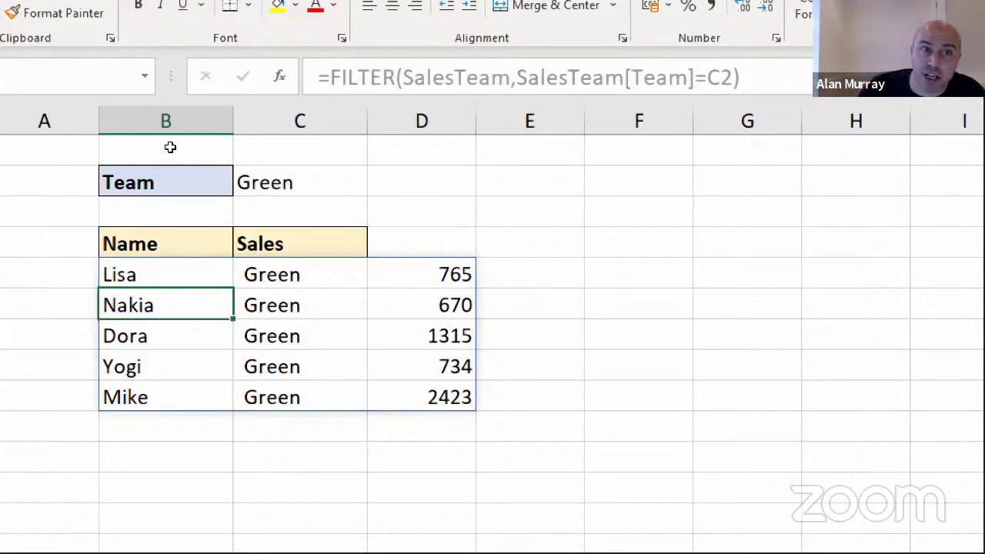
Compare the columns returned by the FILTER formula with the Name and Sales headers.
key(Up)
key(Right)
key(ctrl+shift+Down)
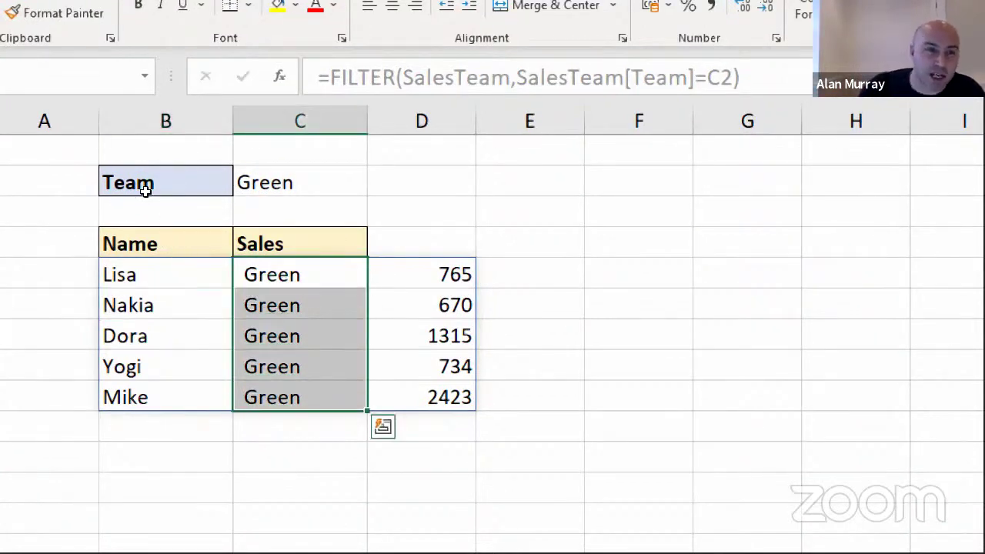
key(shift+Up)
key(Up)
key(Left)
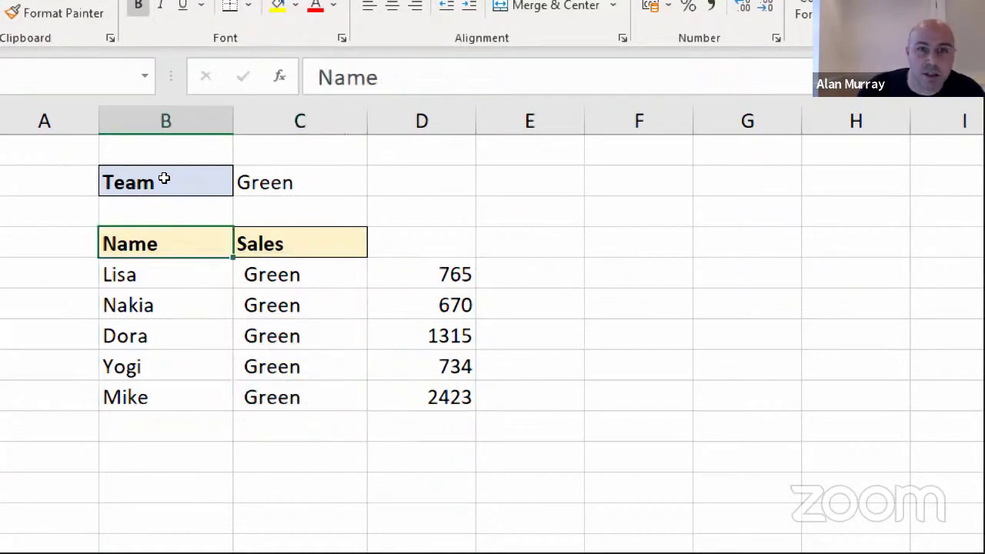
key(Right)
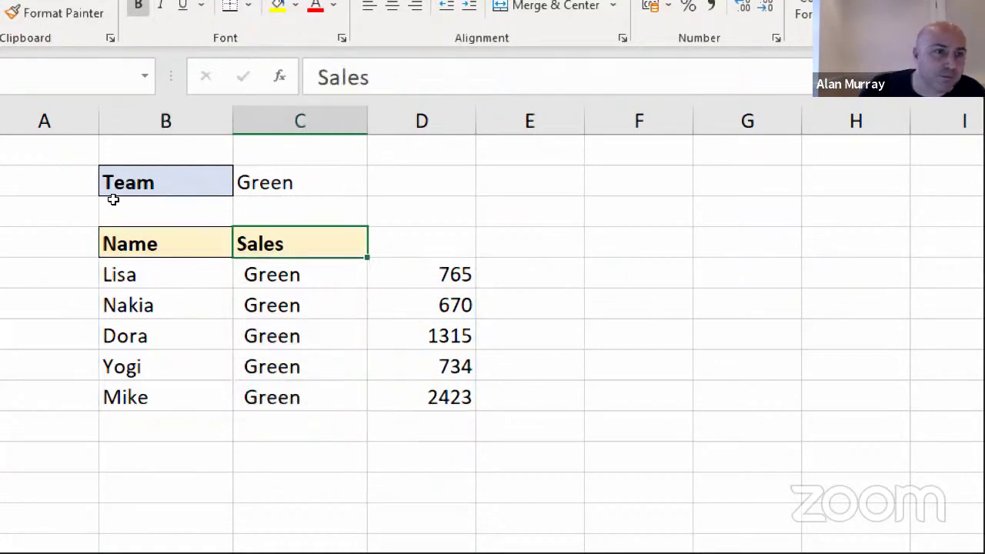
Edit the FILTER formula in B5 to wrap its SalesTeam array in an INDEX function, ready for the row argument.
key(Down)
key(Left)
key(F2)
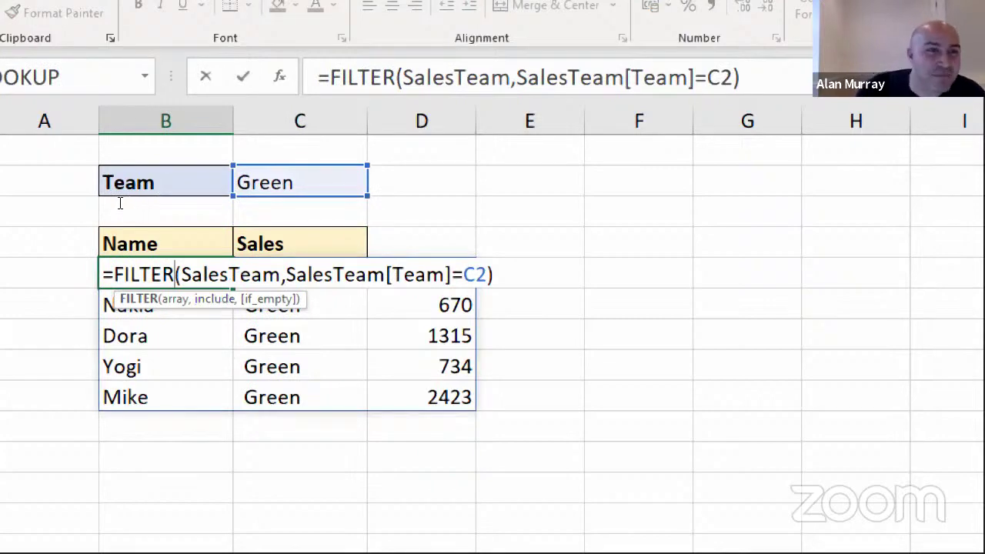
key(Right)
key(shift+Right)
key(shift+Right)
key(shift+Right)
key(shift+Right)
key(shift+Right)
key(shift+Right)
key(shift+Right)
key(shift+Right)
key(shift+Right)
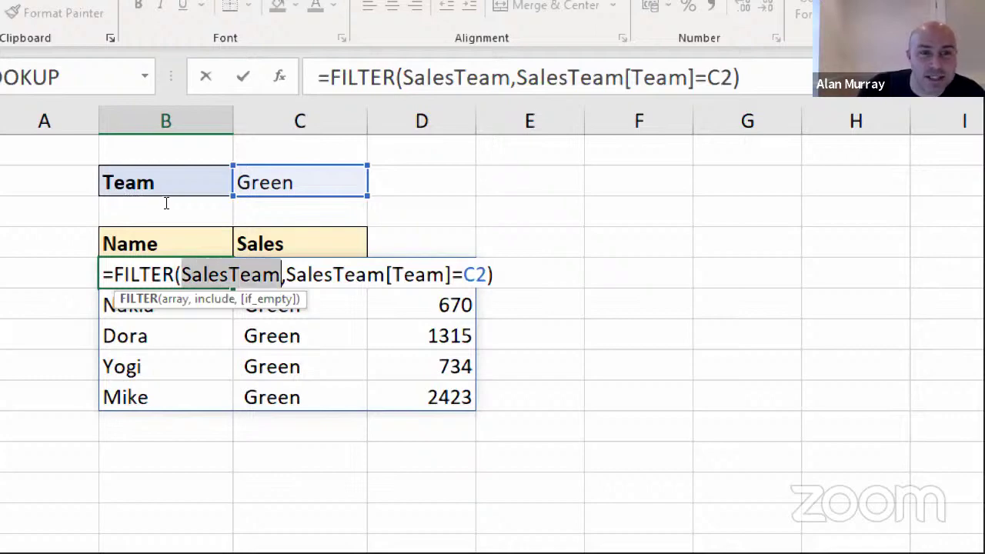
key(Left)
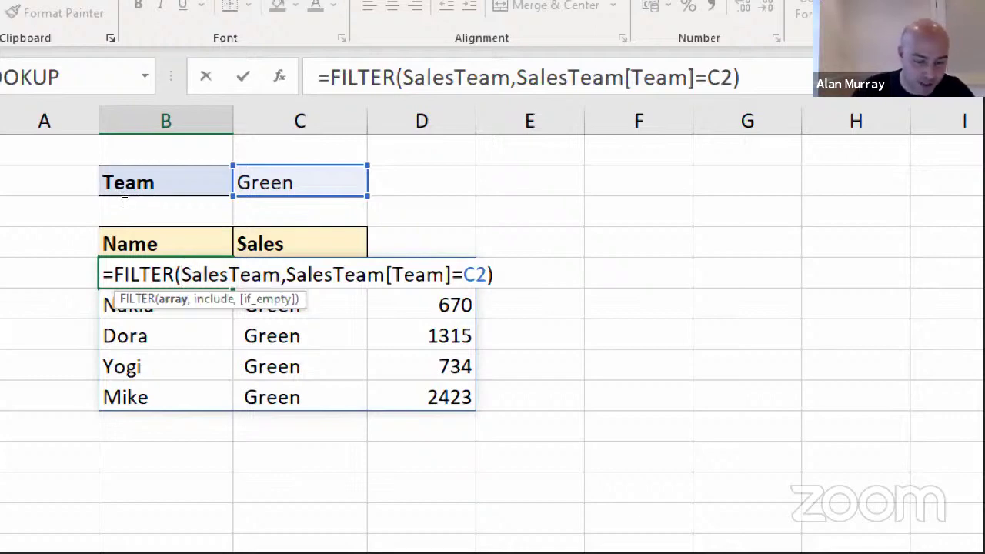
text(index()
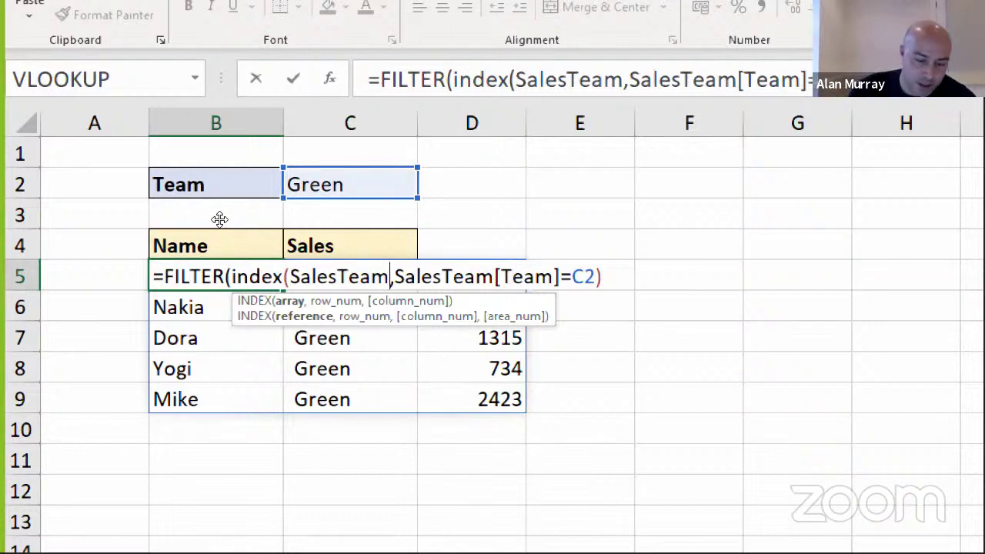
text(,)
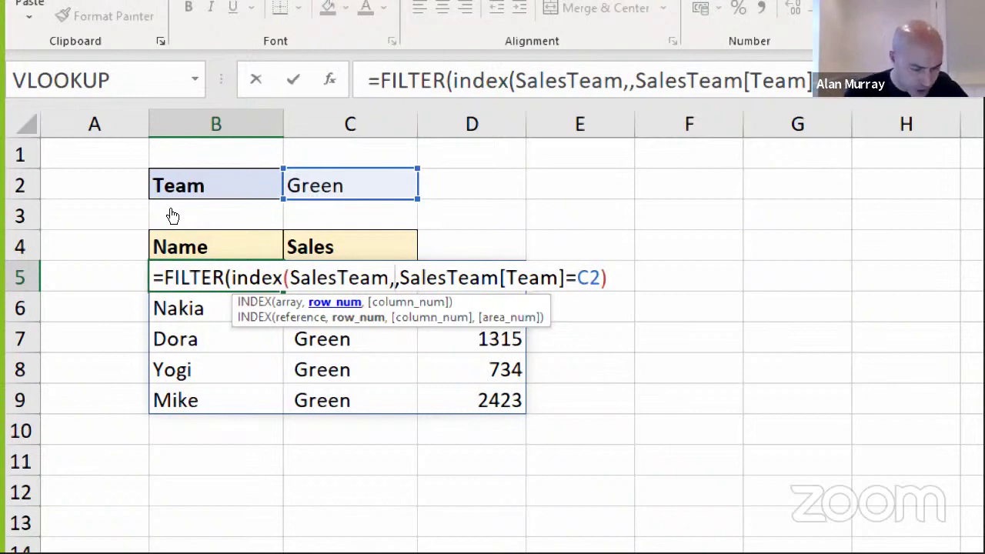
Set the INDEX row_num argument to SEQUENCE(ROWS(SalesTeam)).
text(se)
key(Down)
key(Down)
key(Down)
key(Down)
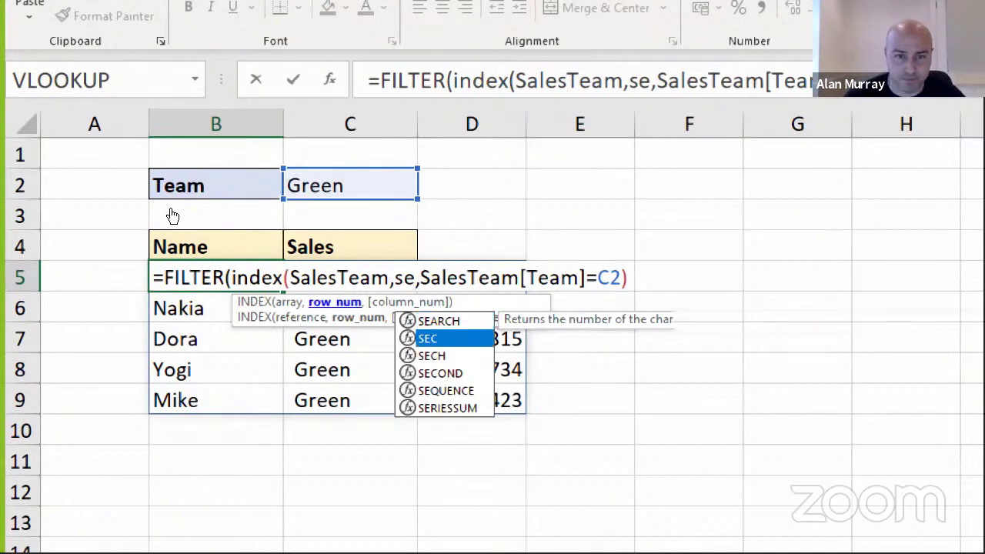
key(Tab)
text(rows)
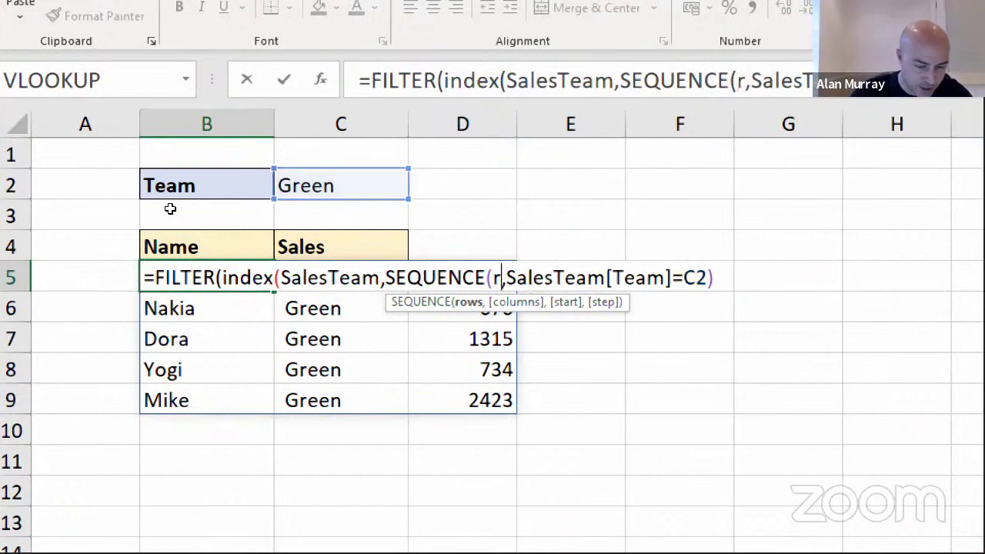
key(Tab)
text(sales)
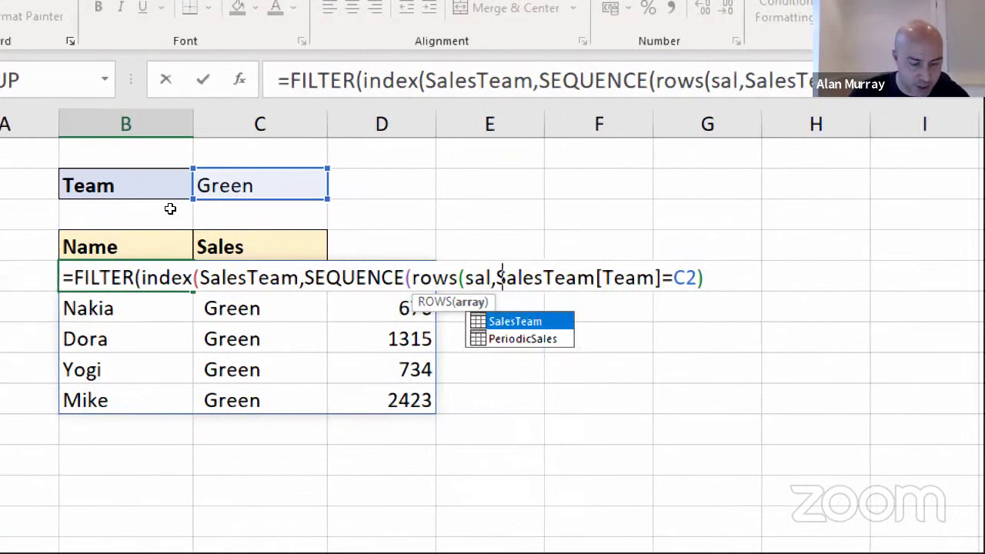
key(Tab)
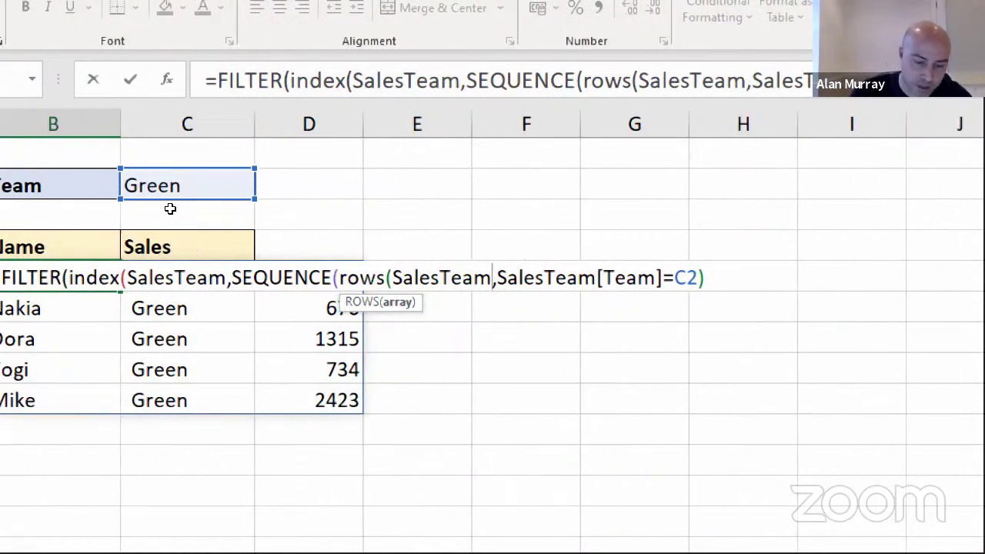
text()))
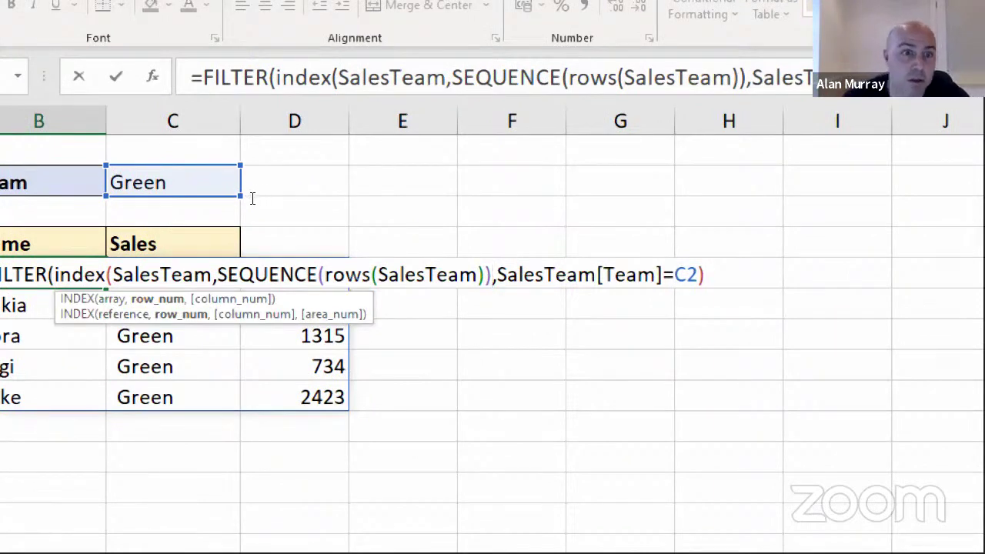
Examine the ROWS(SalesTeam) part inside the SEQUENCE function of the B5 formula.
key(Left)
key(Left)
key(Left)
key(Left)
key(Left)
key(Left)
key(Left)
key(Left)
key(Left)
key(Left)
key(Left)
key(Left)
key(Left)
key(Left)
key(Left)
key(Left)
key(shift+Right)
key(shift+Right)
key(shift+Right)
key(shift+Right)
key(shift+Right)
key(shift+Right)
key(shift+Right)
key(shift+Right)
key(shift+Right)
key(shift+Right)
key(shift+Right)
key(shift+Right)
key(shift+Right)
key(shift+Right)
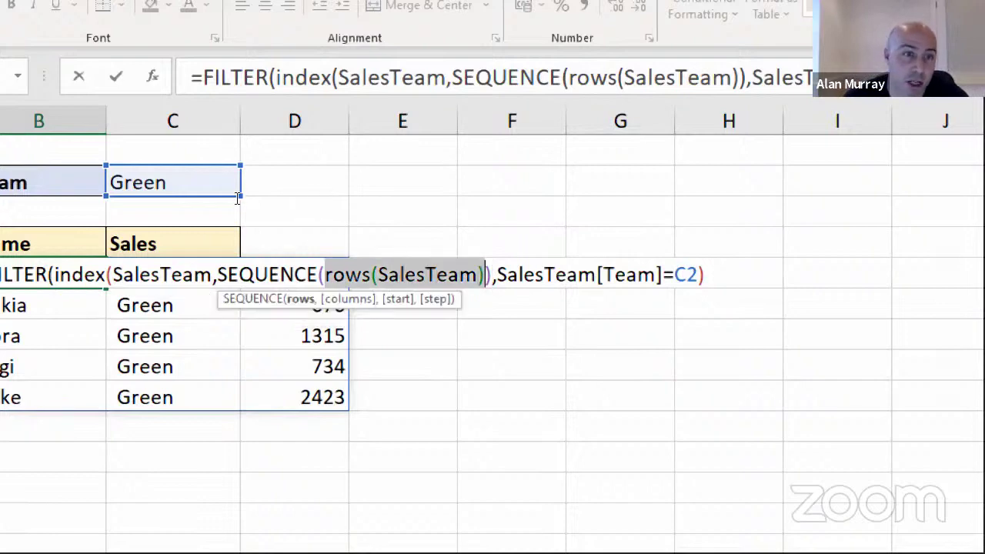
mouse_move(200, 198)
mouse_down()
mouse_move(249, 198)
mouse_move(249, 220)
mouse_up()
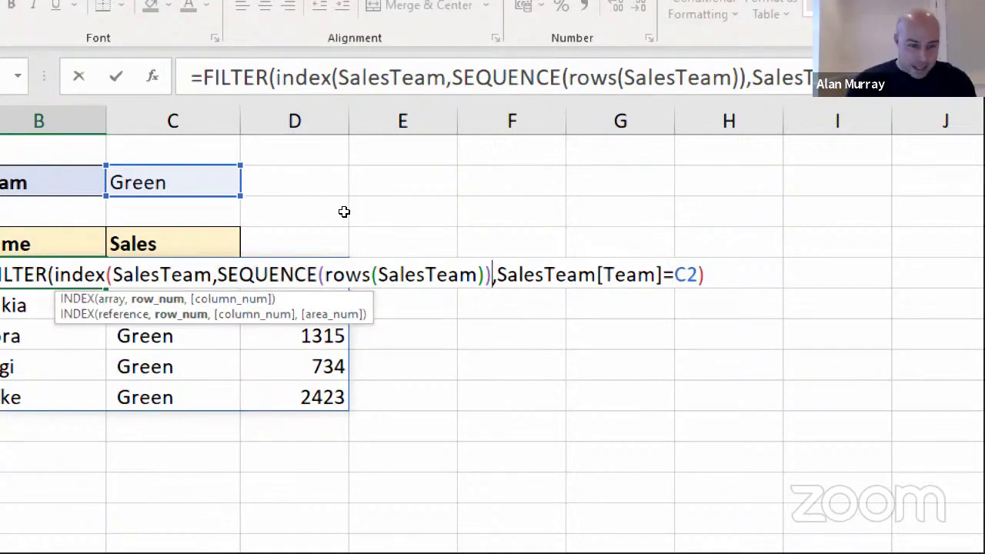
Set the INDEX column_num argument to the array {1,3}, close INDEX and enter the formula in B5.
text(,)
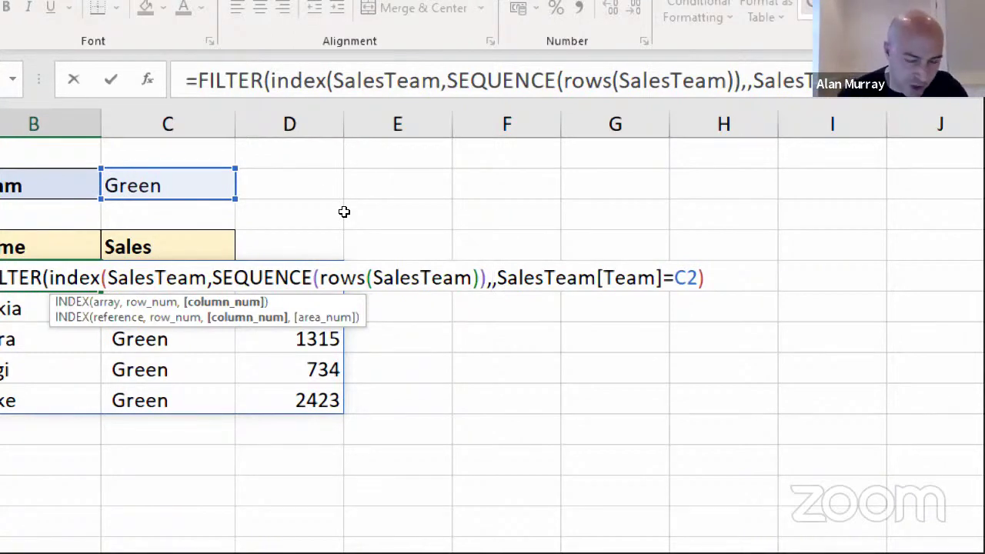
text({)
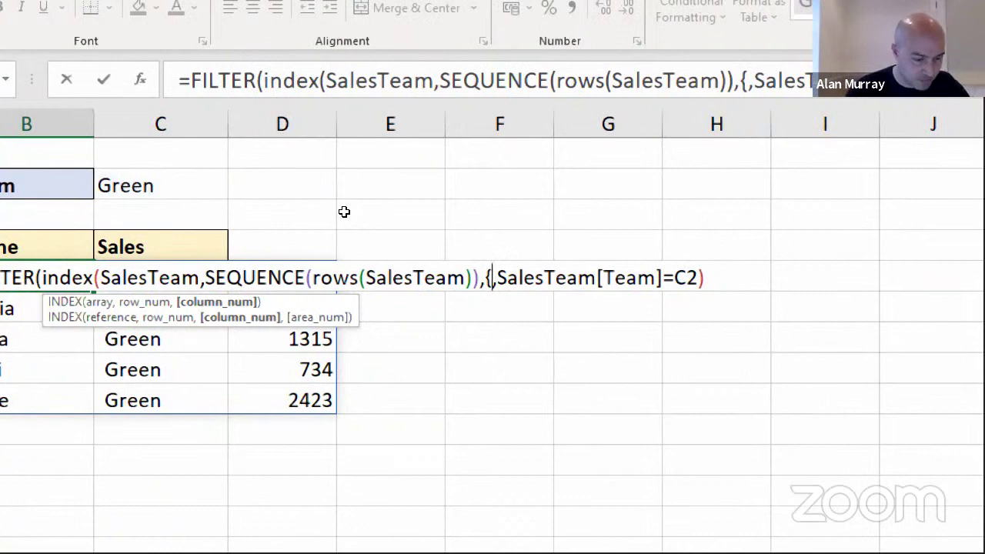
text(1,3)
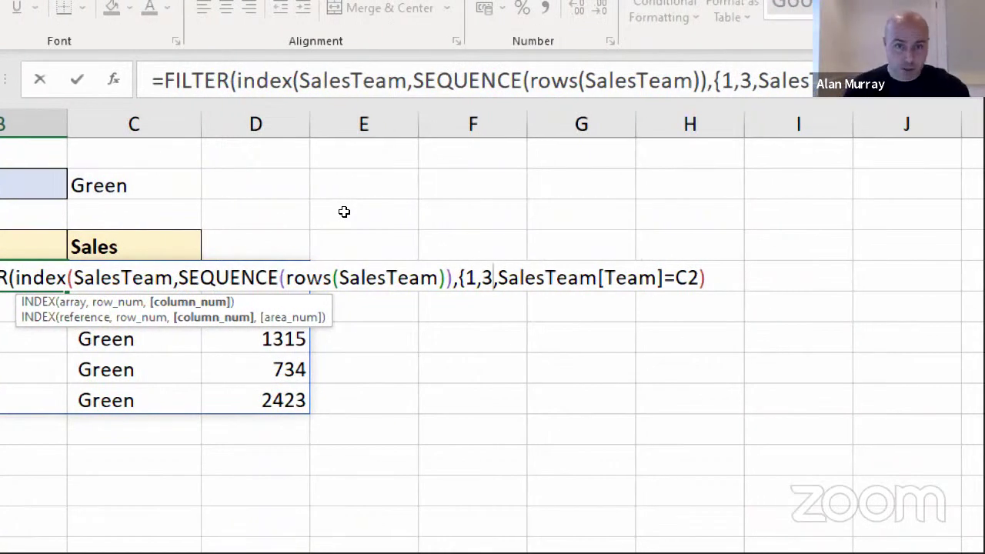
text(})
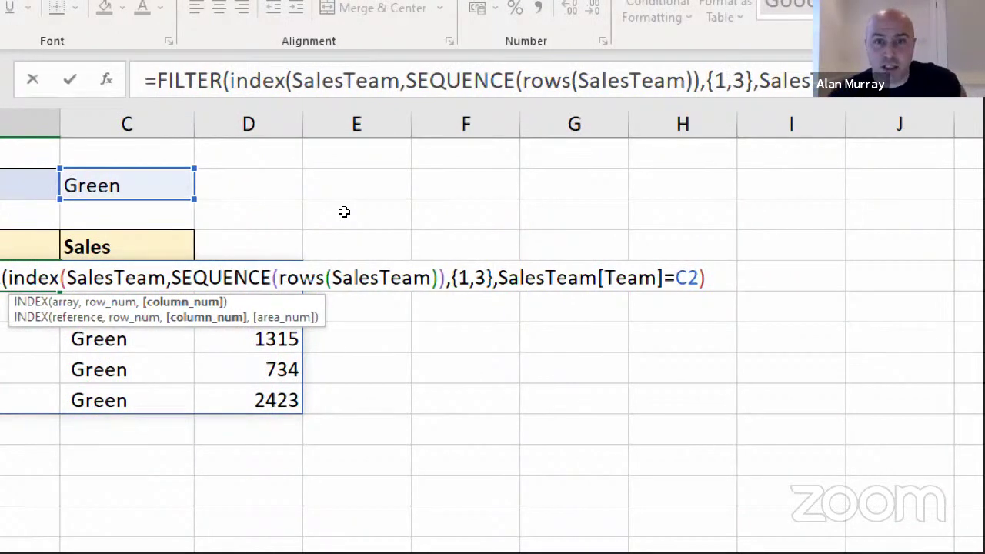
text())
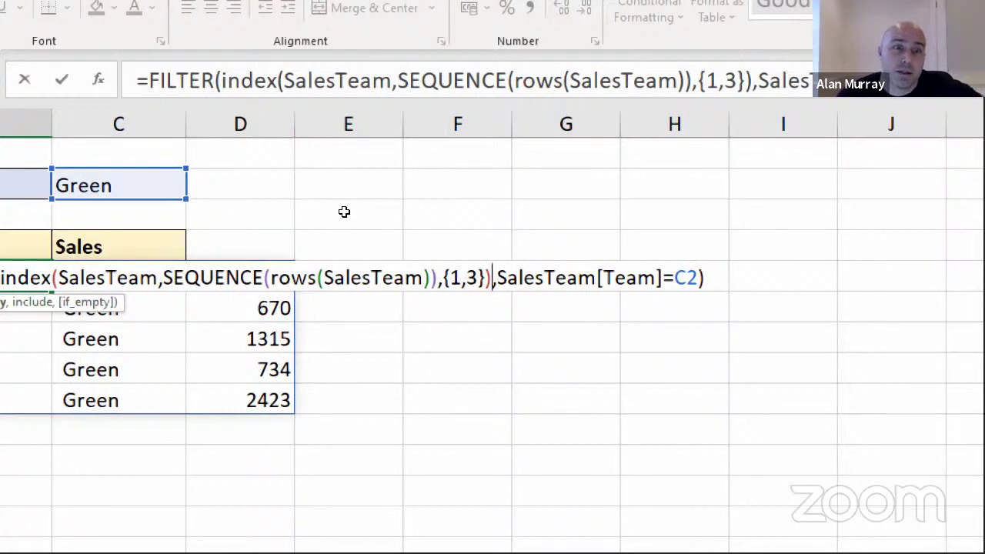
key(Return)
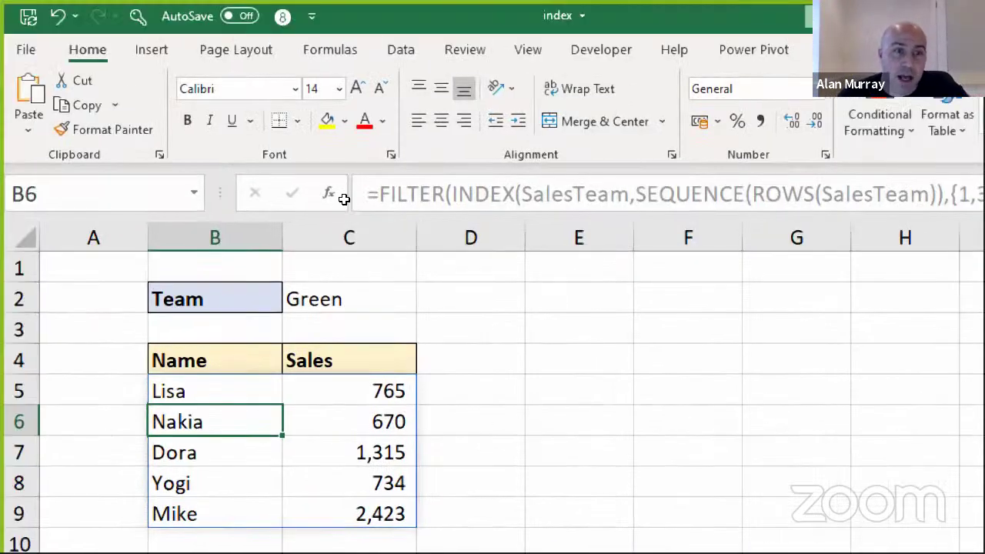
Review the Name and Sales values that the formula in B5 returns for the team.
key(Up)
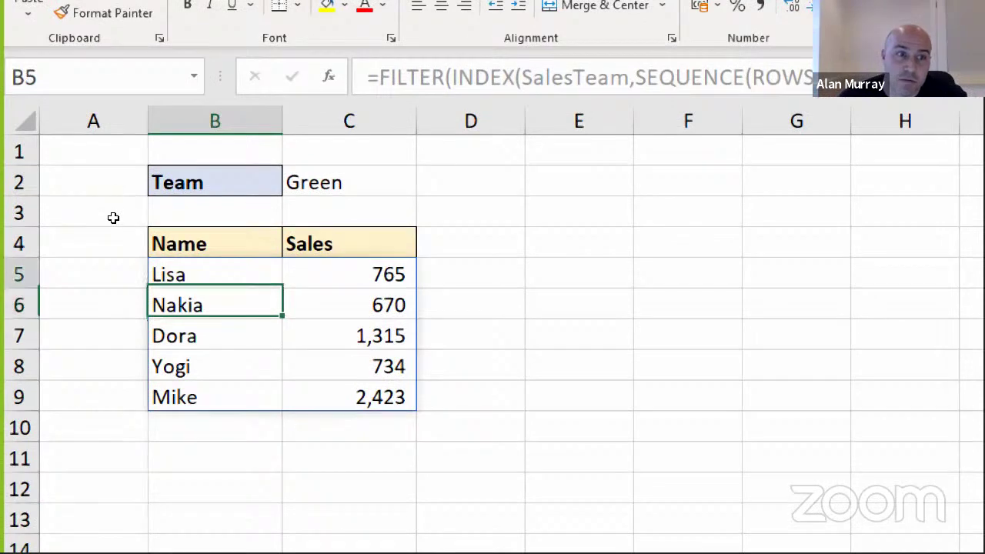
key(shift+Down)
key(Right)
key(shift+Down)
key(shift+Down)
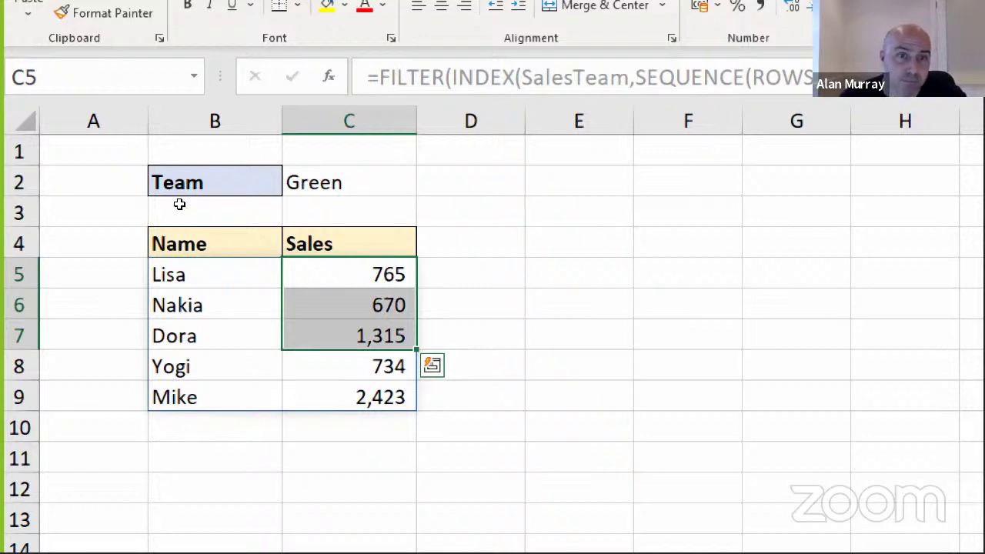
key(BackSpace)
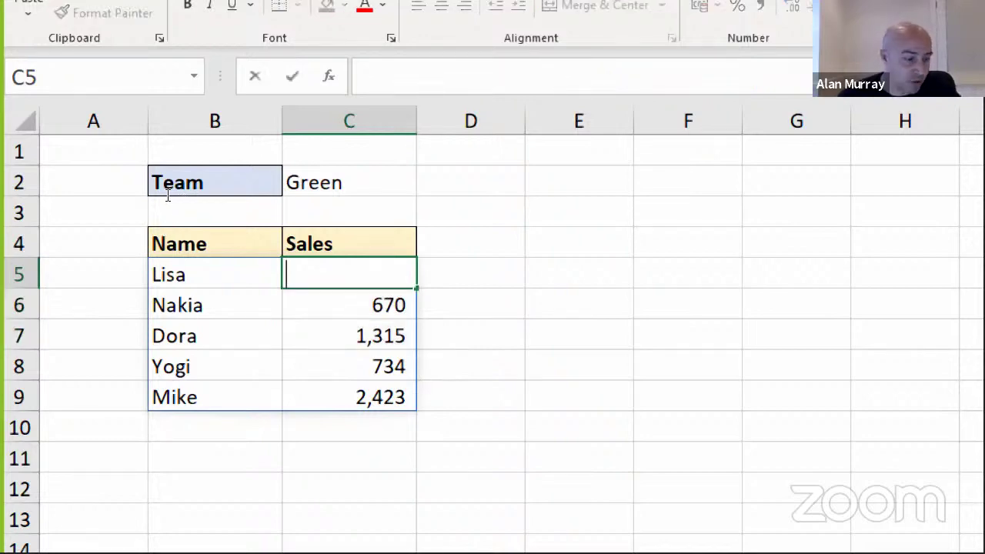
key(Escape)
Open the B5 formula for editing and examine its SEQUENCE row argument and the column numbers 1 and 3.
key(Left)
key(F2)
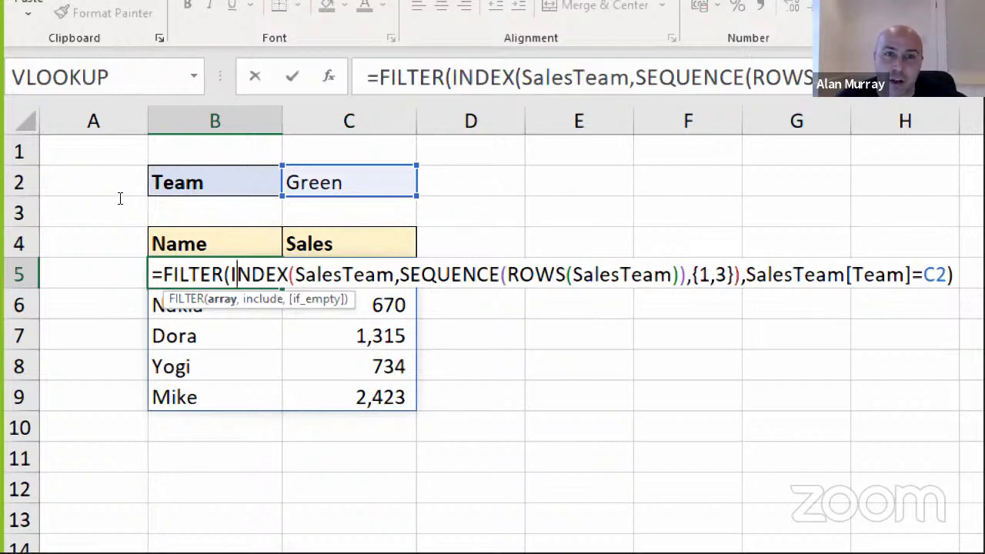
drag(227, 196, 348, 196)
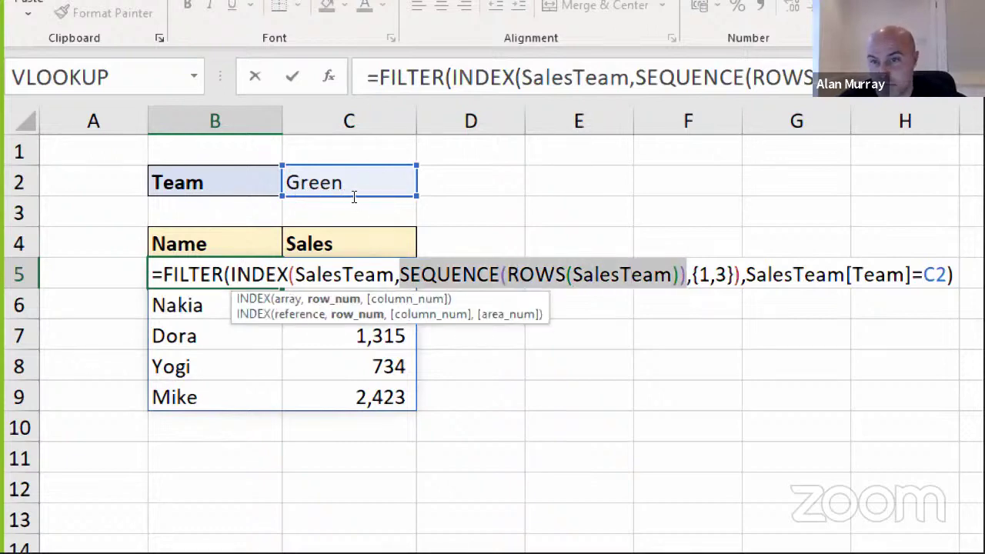
double_click(355, 199)
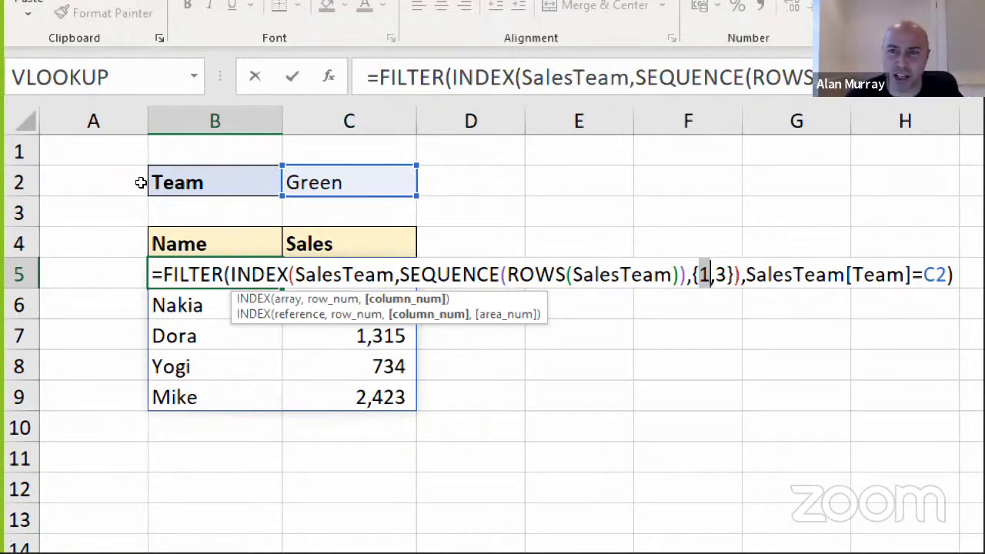
key(Right)
key(Right)
key(shift+Right)
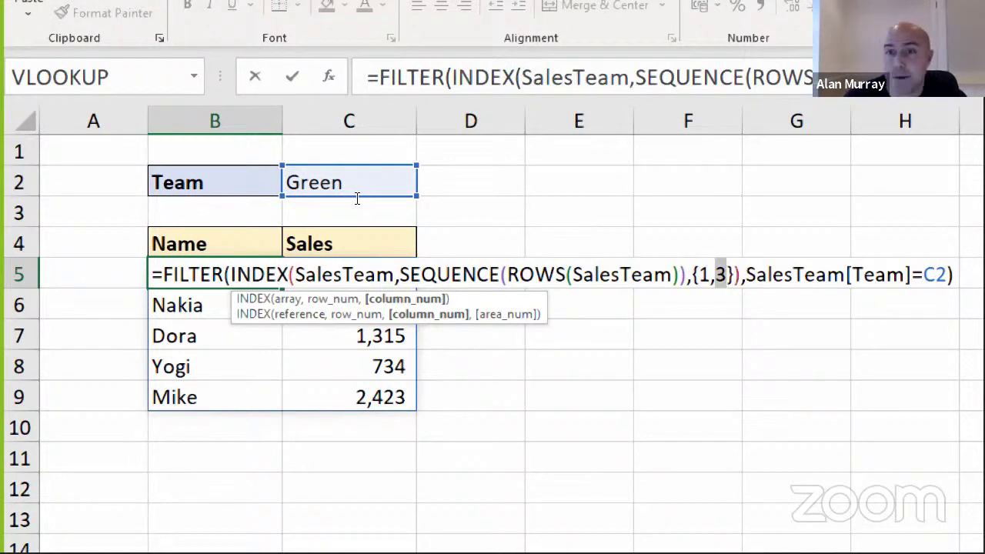
Replace the {1,3} column array in the B5 formula with a MATCH function using headers B4:C4 as lookup value.
key(Left)
key(Left)
key(Left)
key(Left)
key(shift+Right)
key(shift+Right)
key(shift+Right)
key(shift+Right)
key(shift+Right)
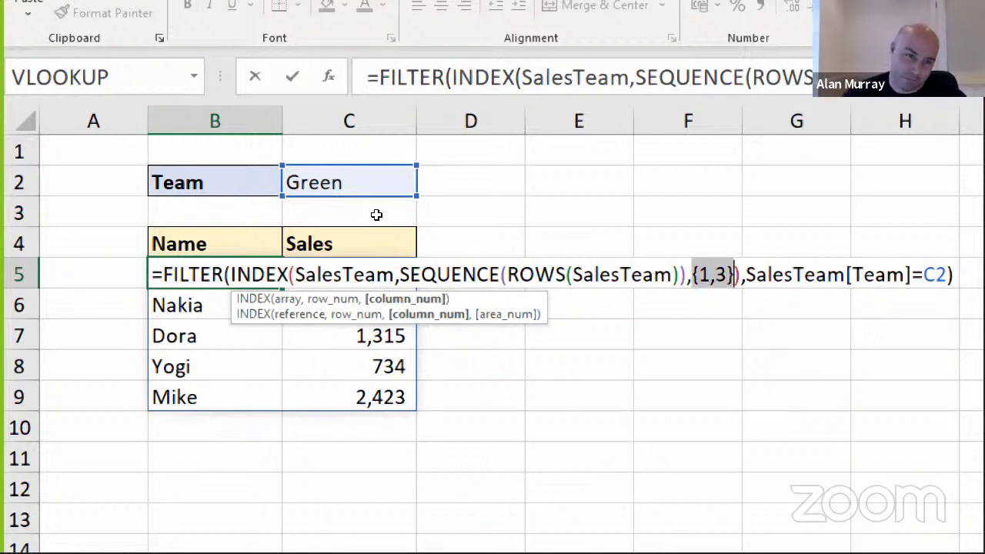
text(mat)
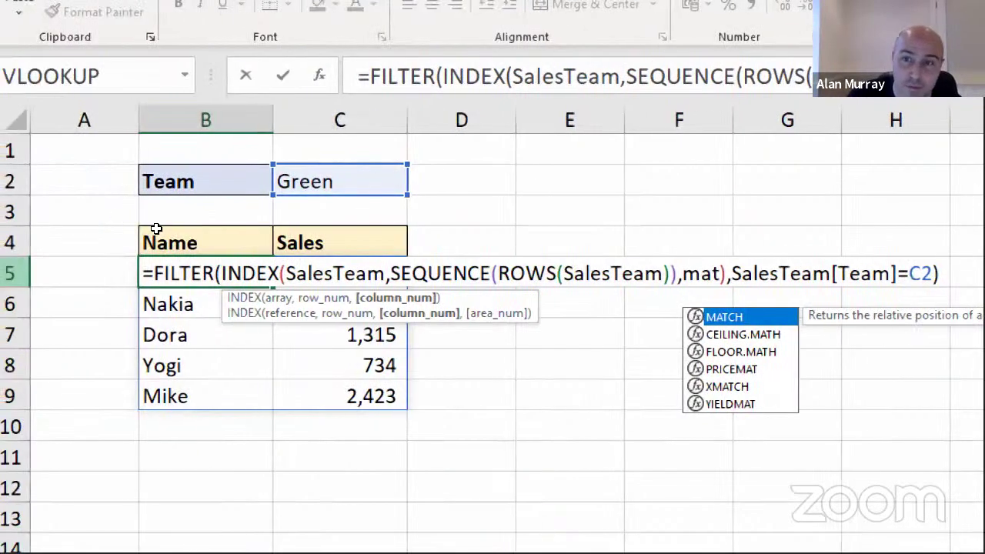
key(Tab)
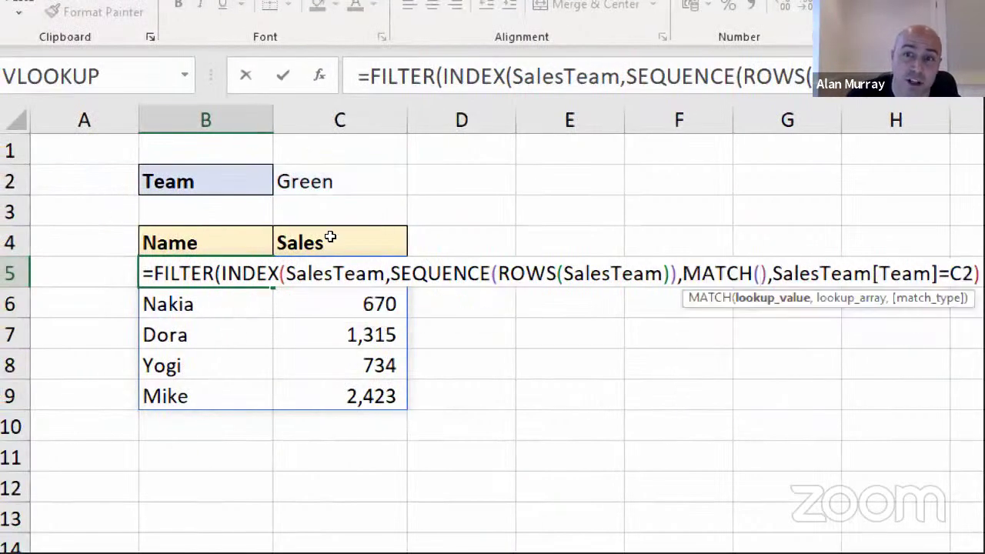
drag(165, 242, 339, 242)
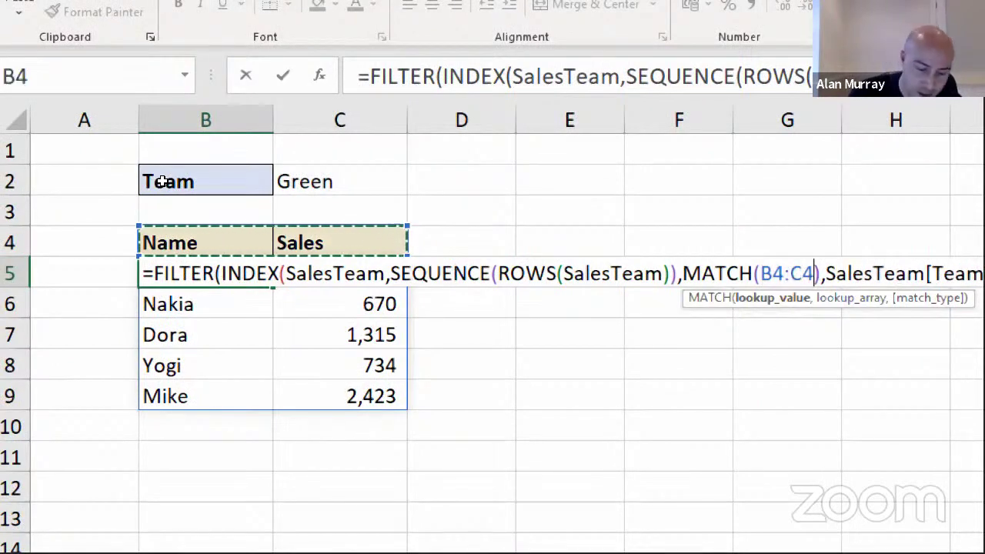
text(,)
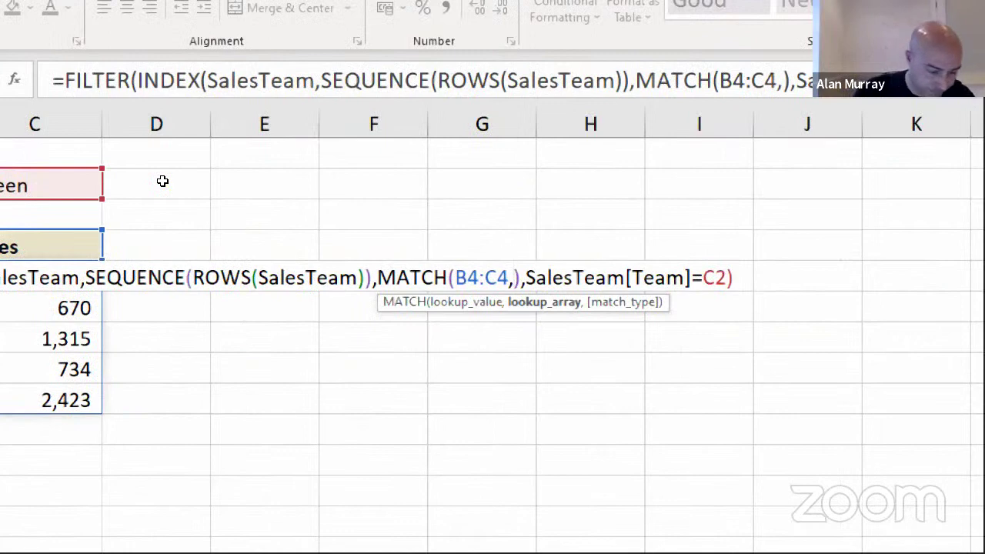
Set the MATCH lookup array to SalesTeam[#Headers] with match type 0, and close the MATCH function.
text(sal)
key(Tab)
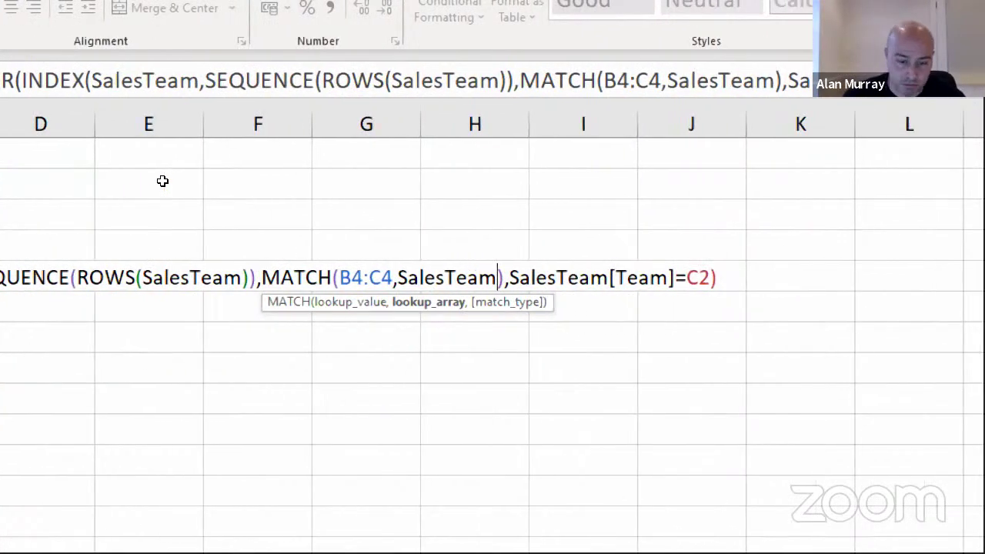
text([)
key(Down)
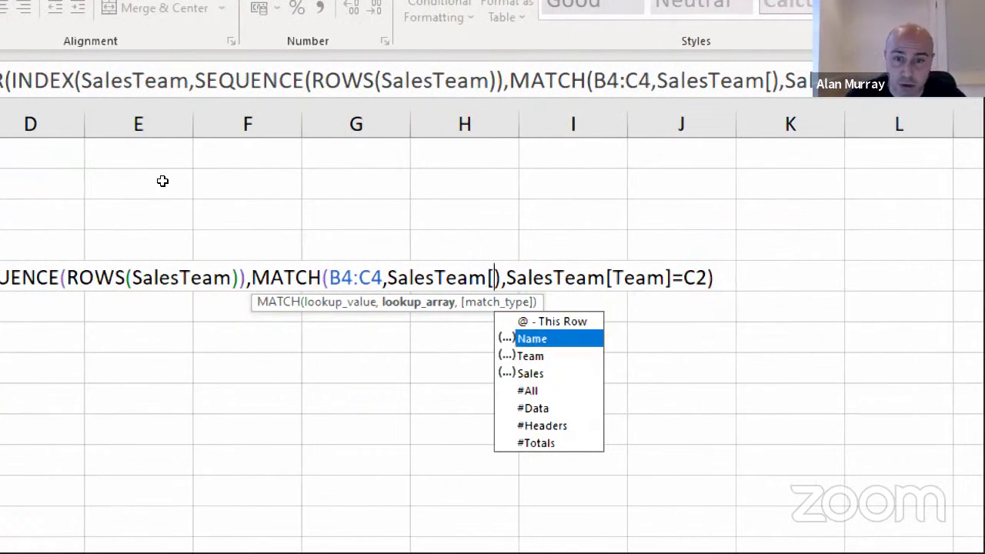
key(Down)
key(Down)
key(Down)
key(Down)
key(Down)
key(Tab)
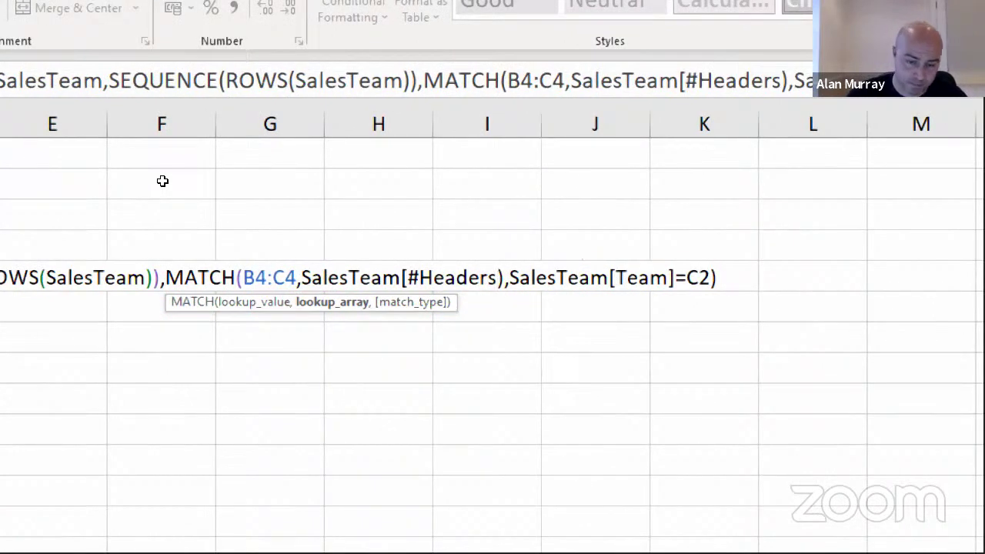
text(])
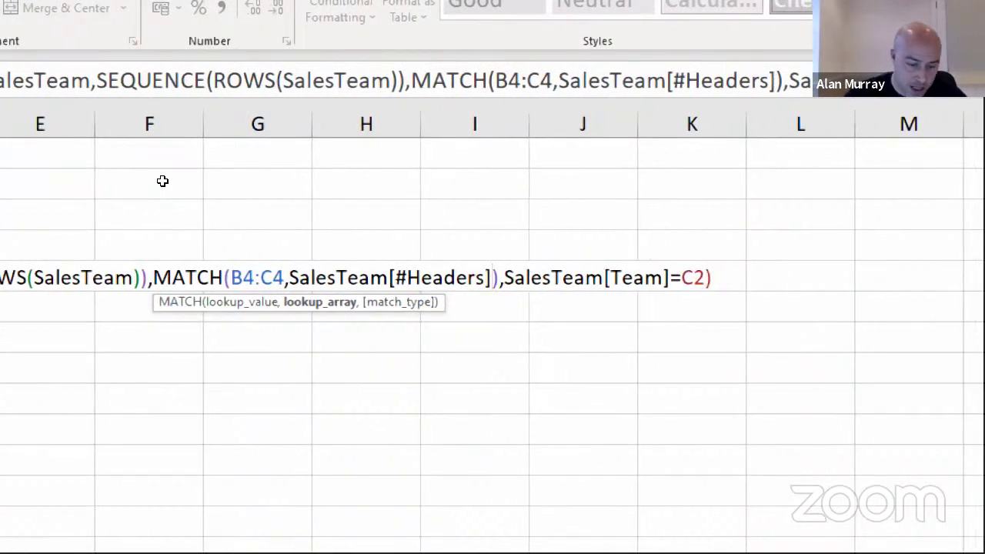
text(,0))
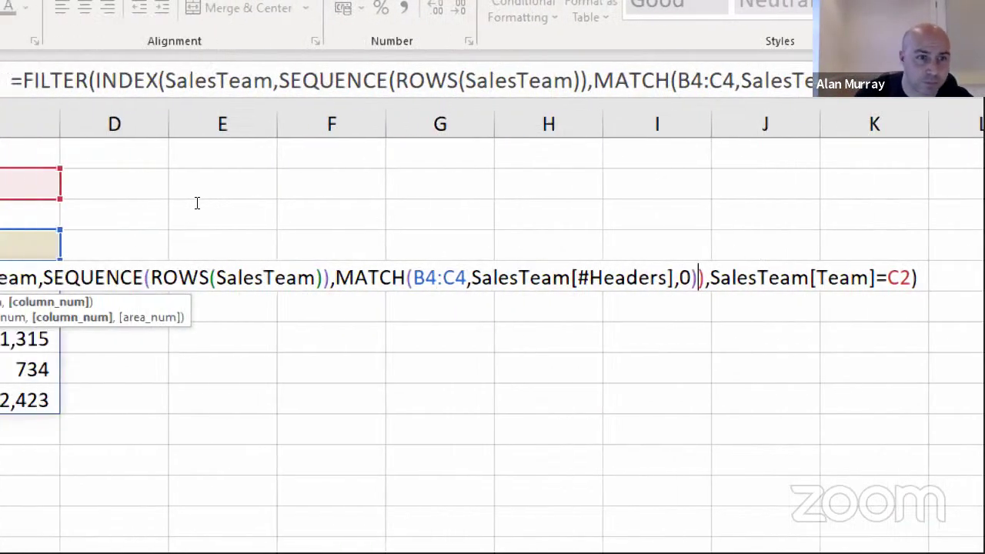
Enter the revised B5 FILTER formula, with MATCH supplying the INDEX column numbers.
key(Return)
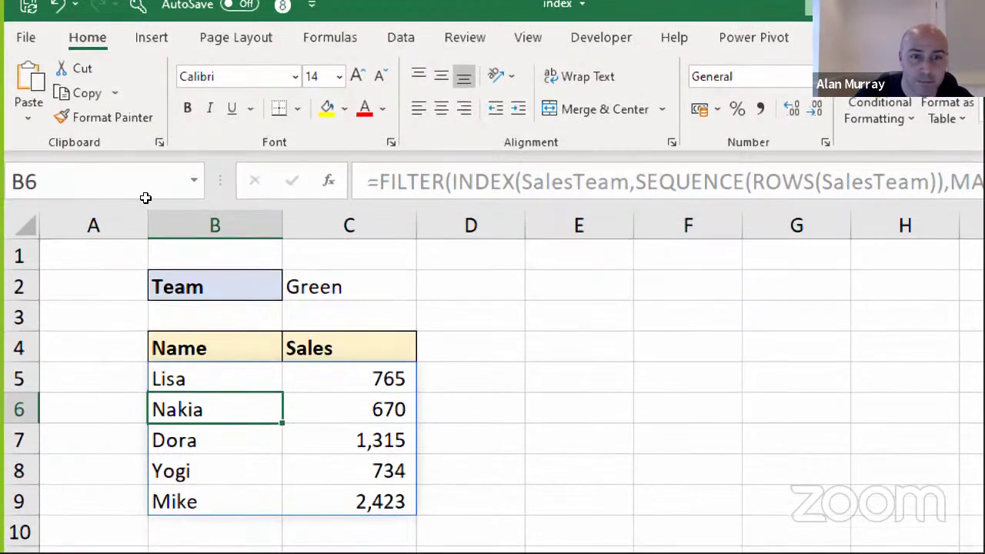
key(Up)
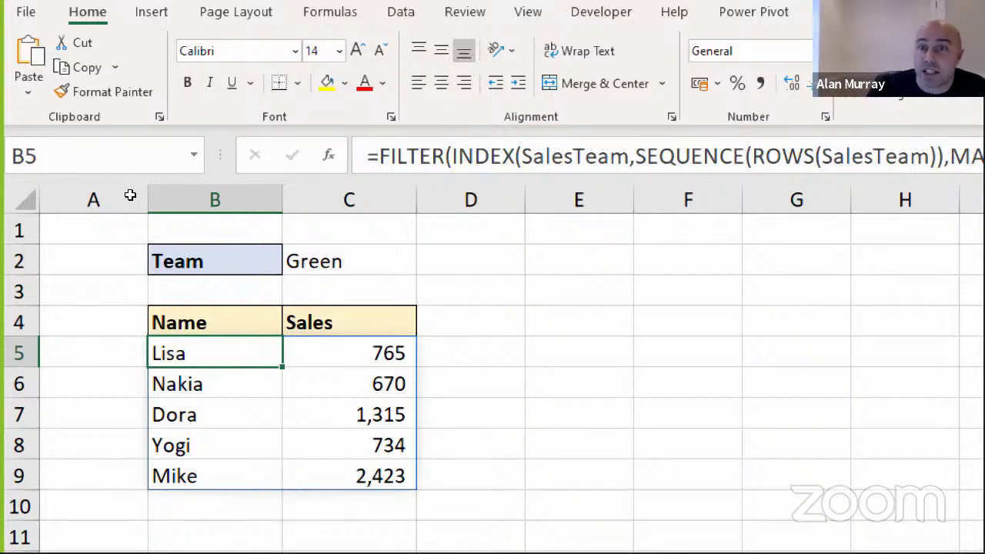
Test the B5 formula by changing the B4 header to Team and back to Name.
key(Up)
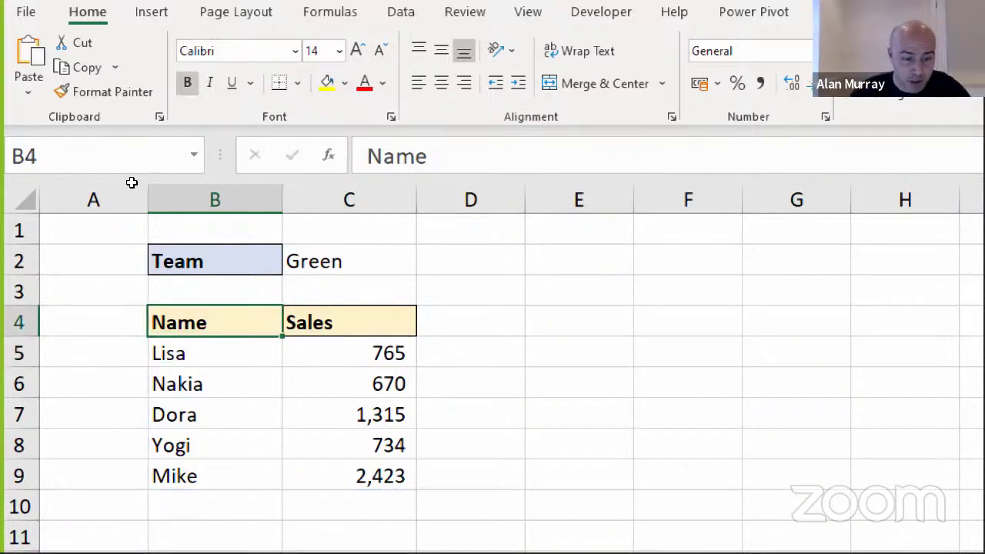
text(Team)
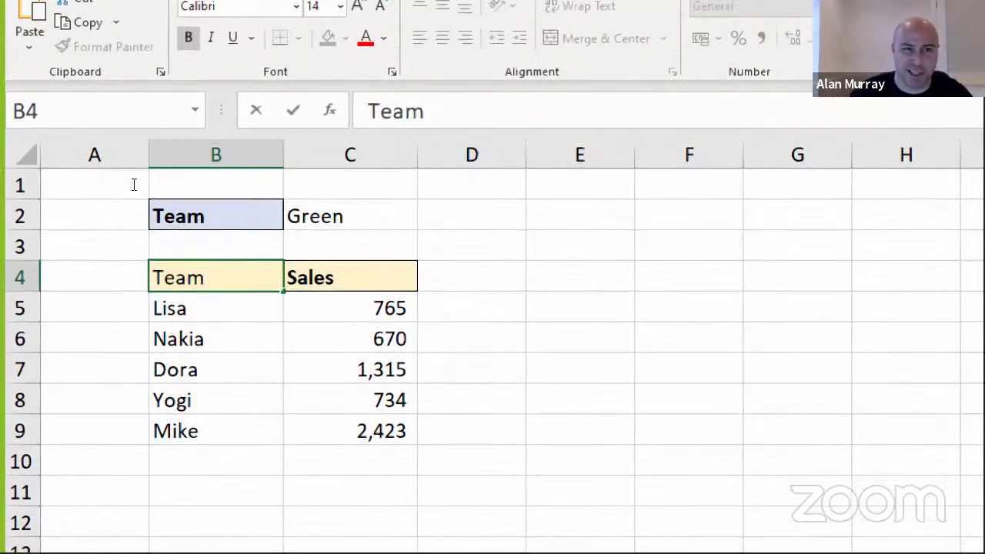
key(Return)
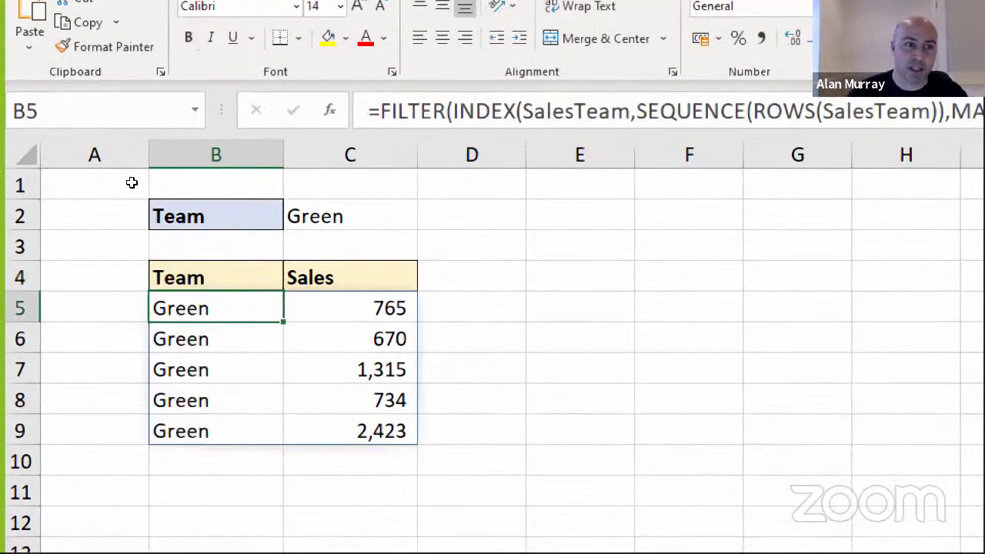
key(Up)
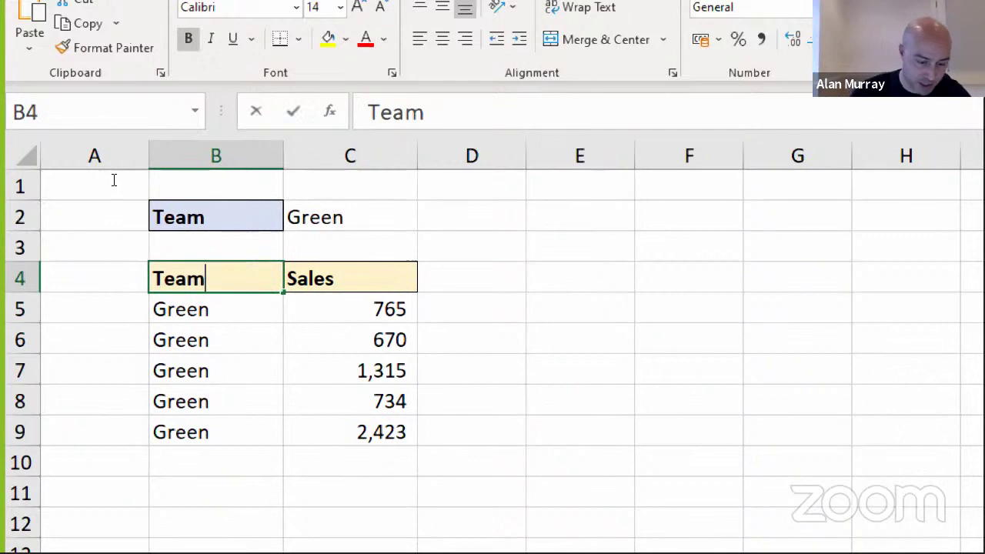
text(Name)
key(Return)
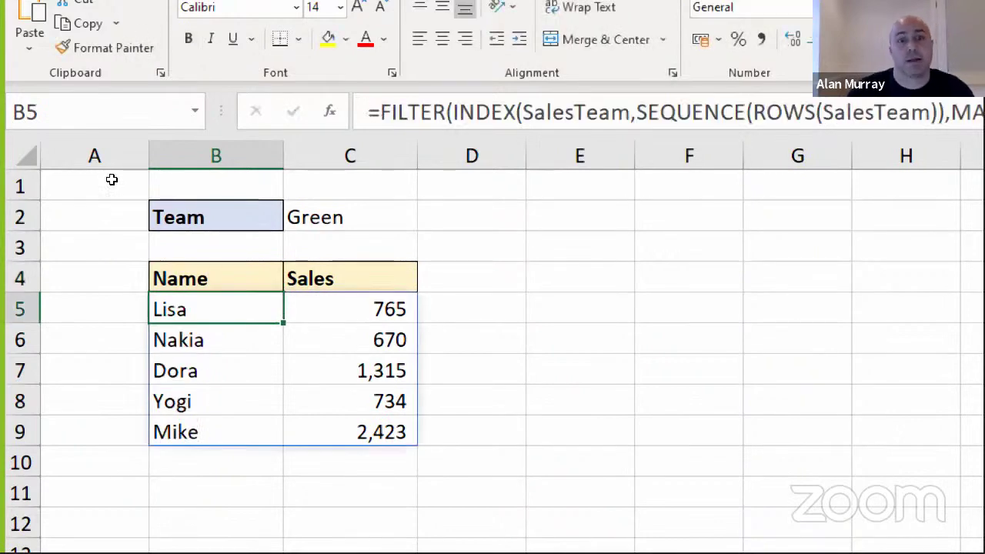
Examine the headers in B4:C4 and the formula in B5 that refers to them.
key(Up)
key(shift+Right)
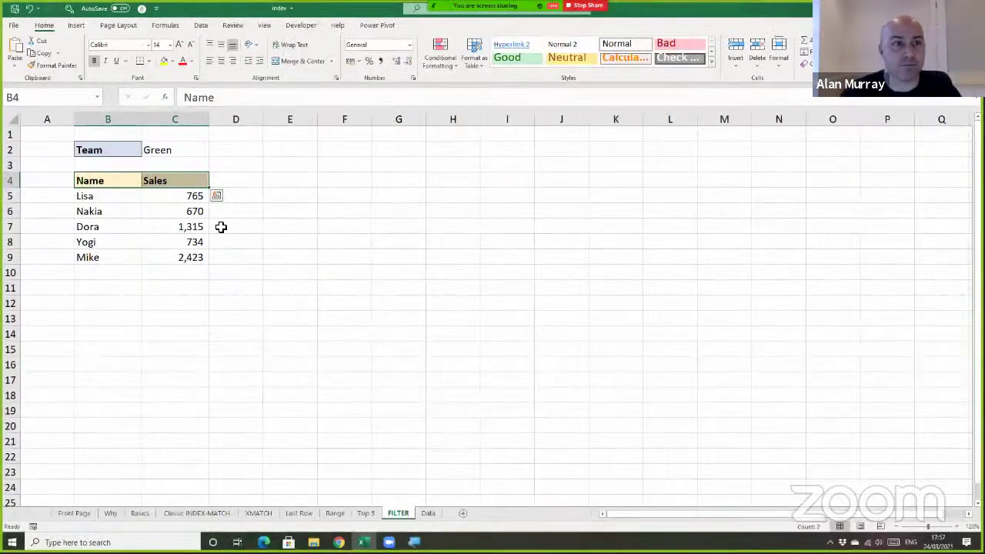
click(446, 369)
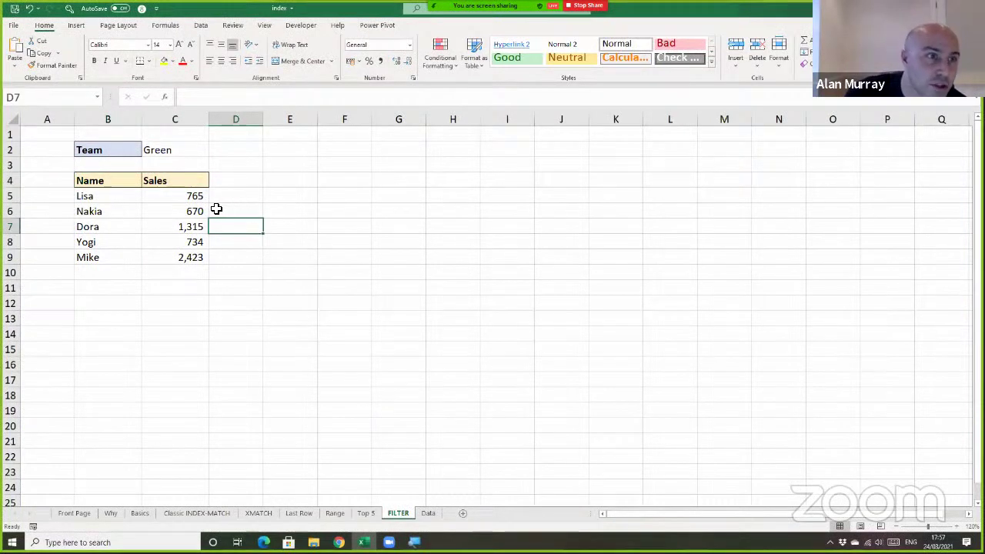
click(109, 196)
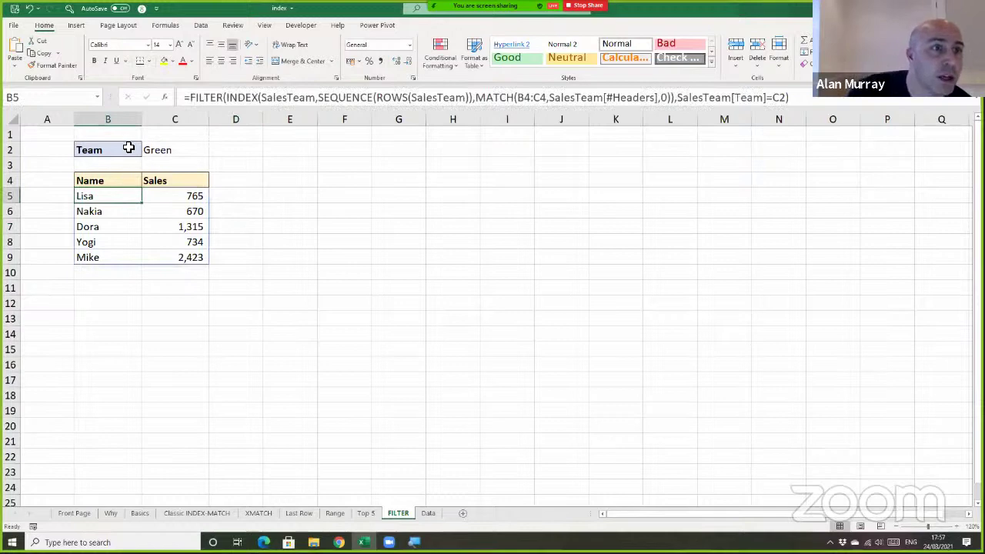
click(335, 186)
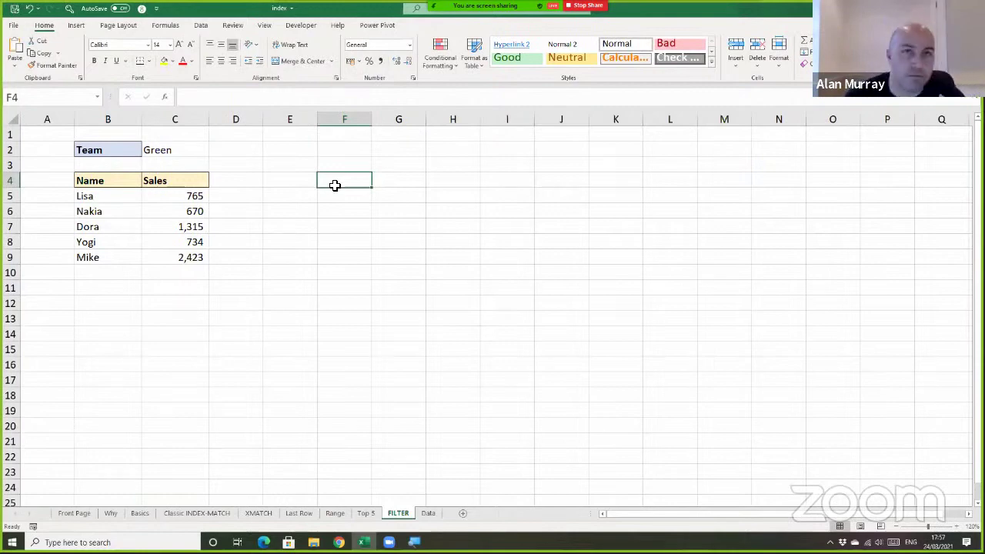
click(360, 260)
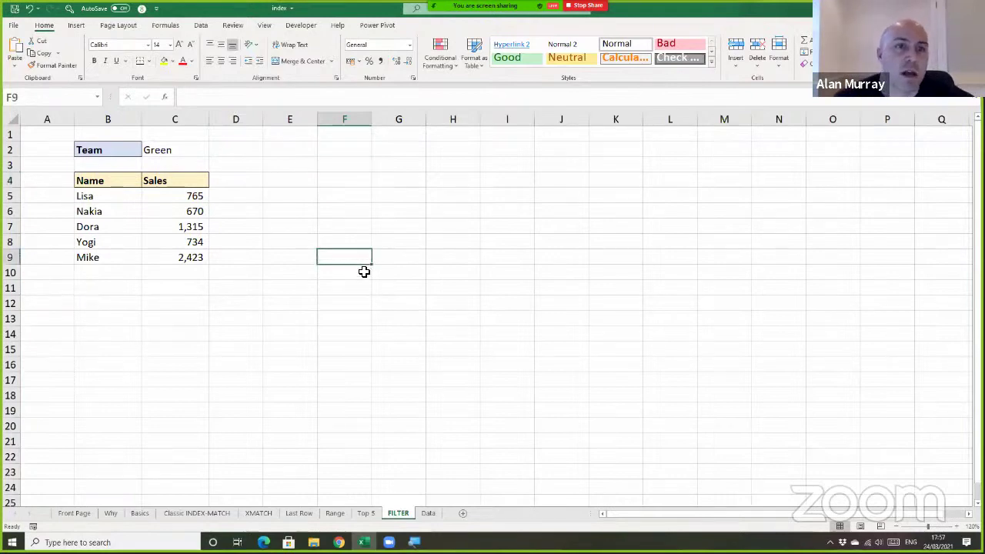
ctrl+scroll(368, 327, up, 5)
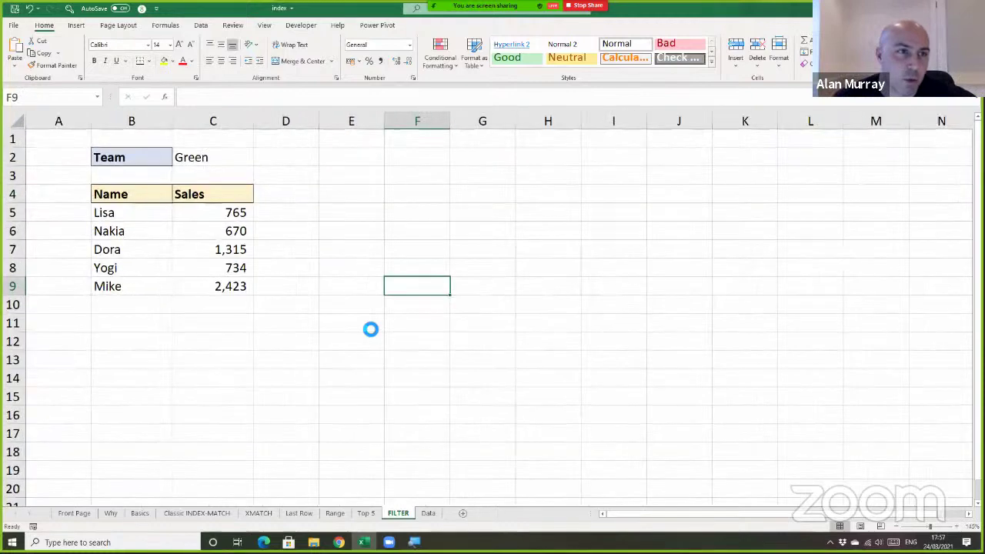
click(459, 262)
click(475, 222)
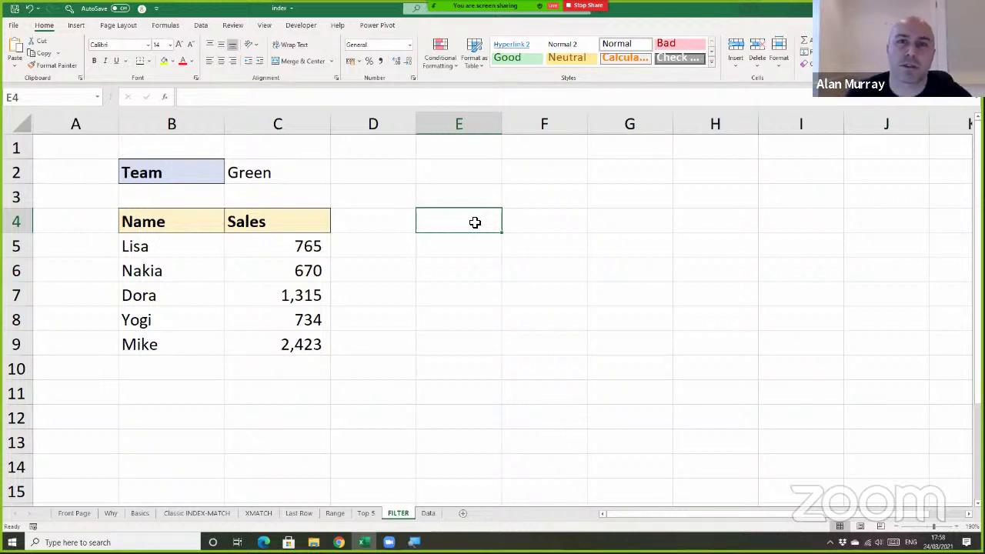
click(472, 239)
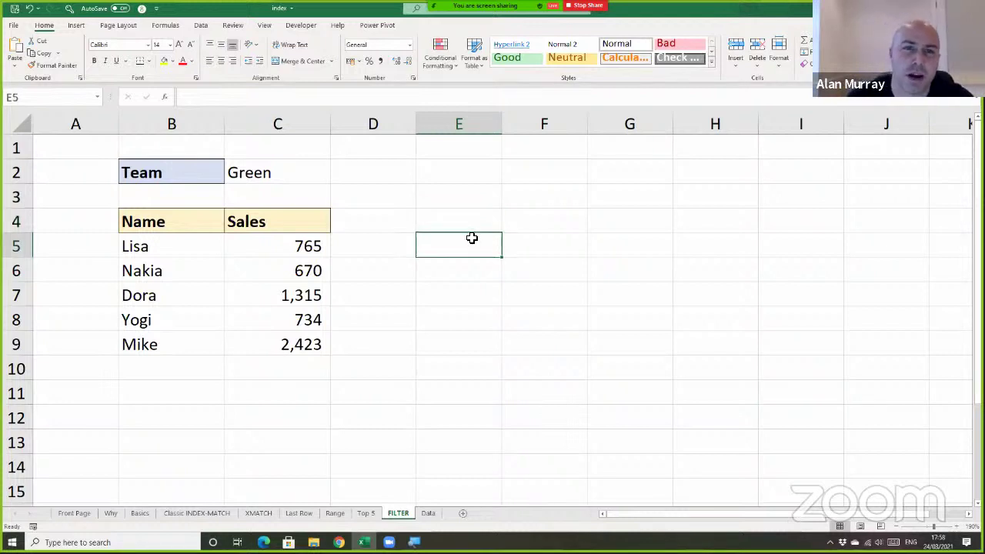
click(478, 216)
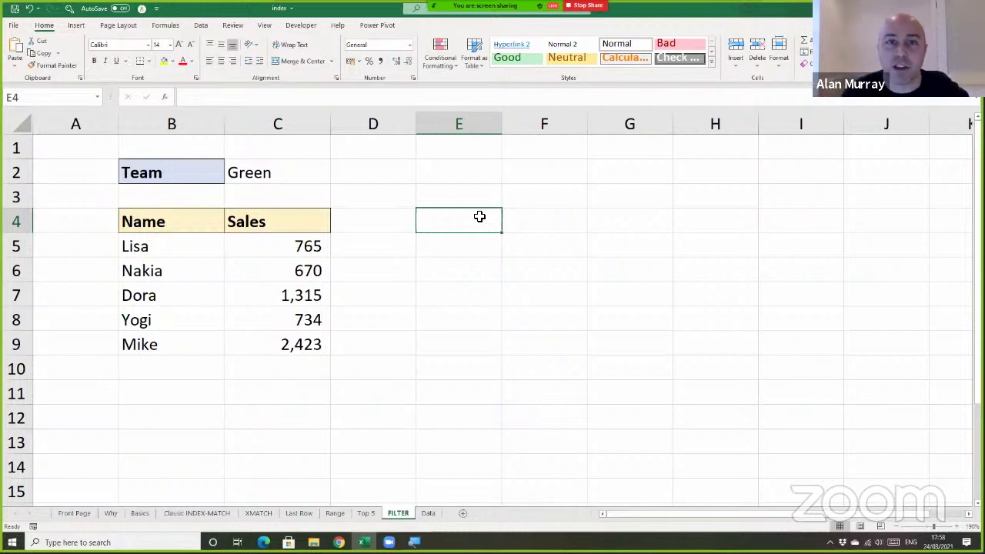
click(427, 262)
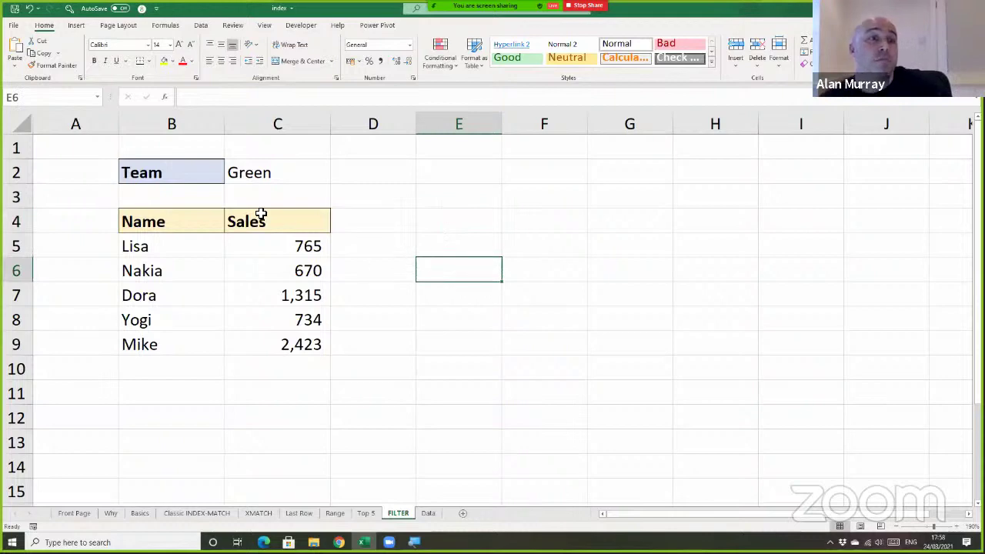
Begin an INDEX formula in E4 with SalesTeam[#Headers] as its array argument.
drag(206, 223, 274, 222)
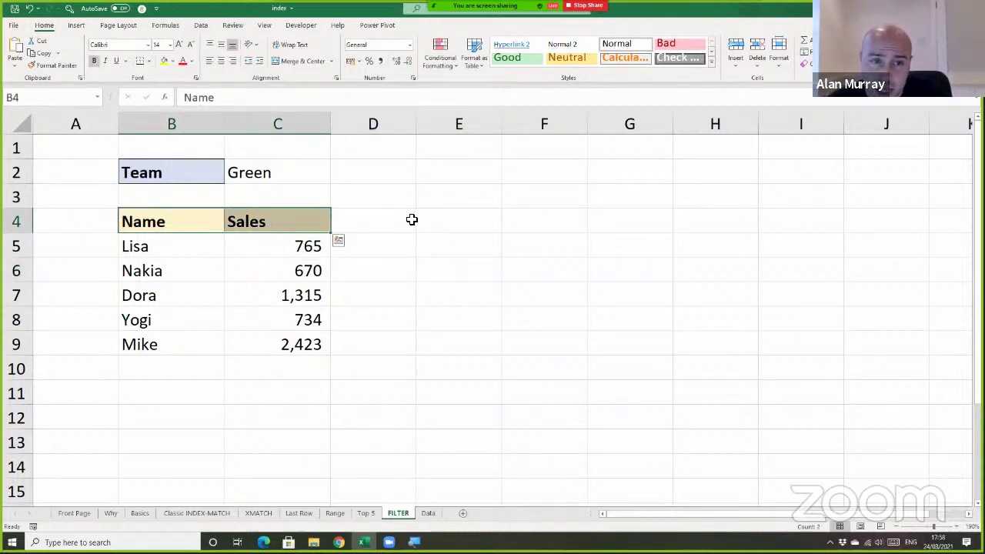
click(454, 219)
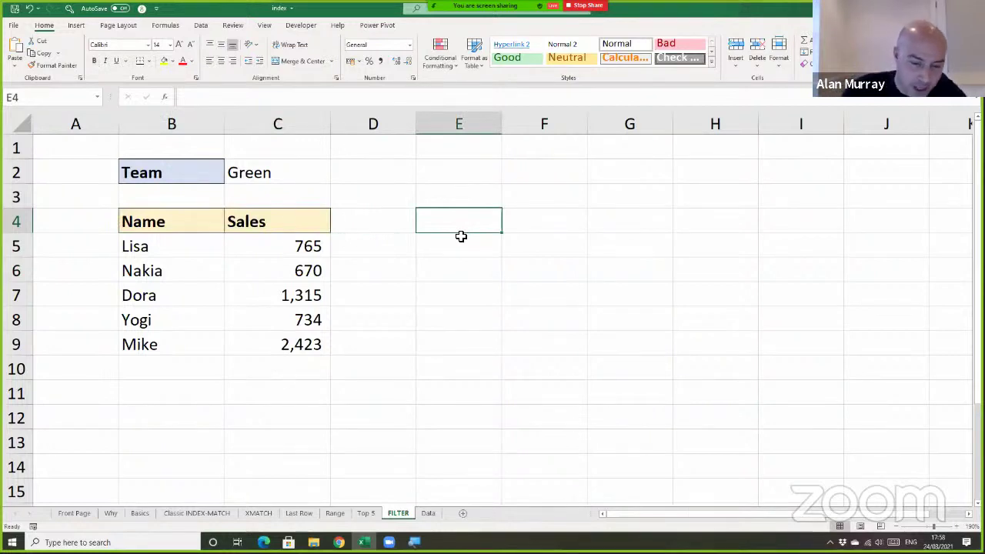
text(=in)
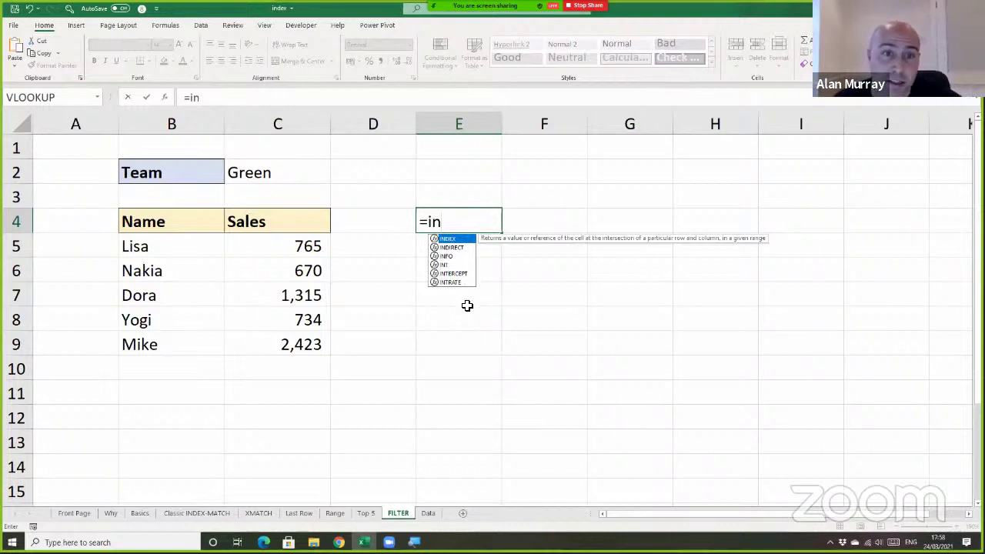
key(Tab)
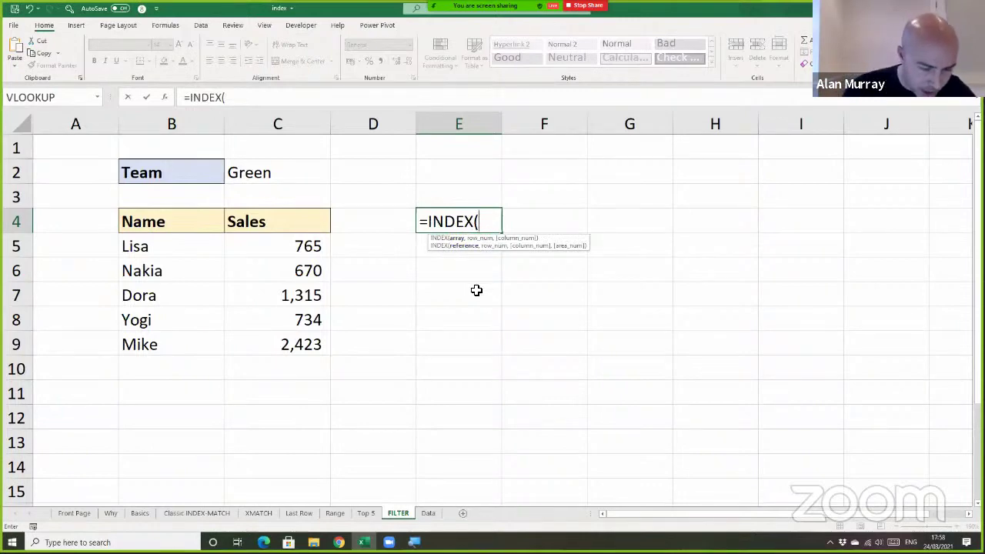
text(sal)
key(Tab)
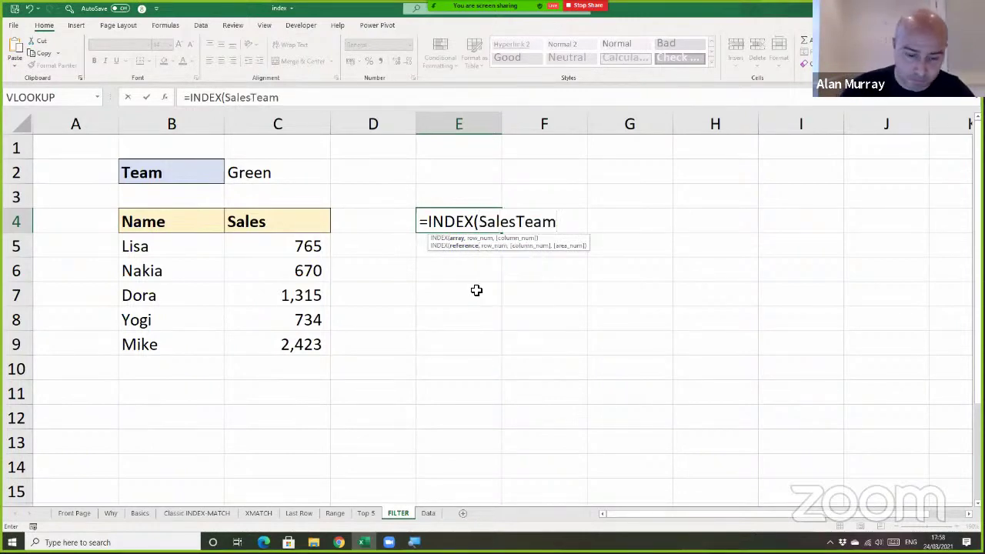
text([)
key(Down)
key(Down)
key(Down)
key(Down)
key(Down)
key(Down)
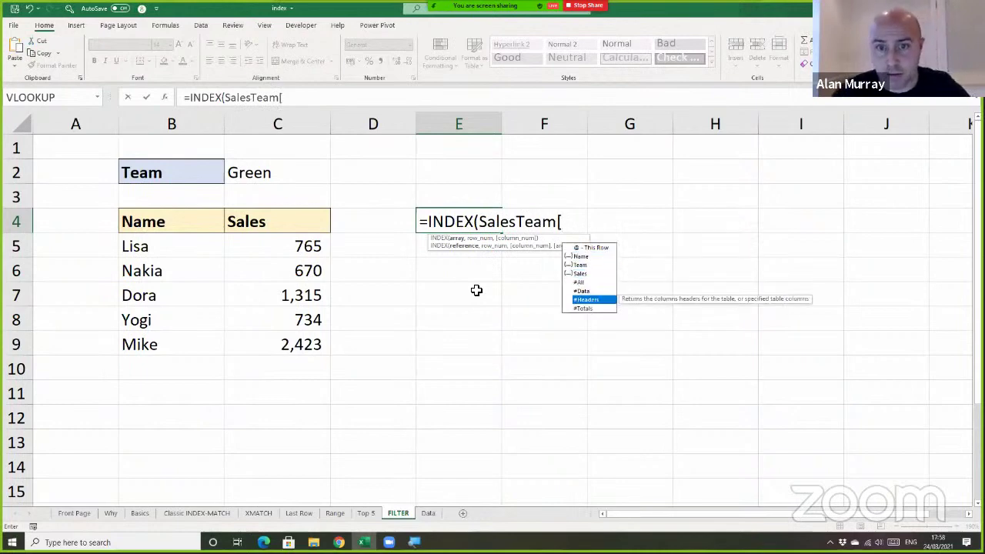
key(Tab)
text(])
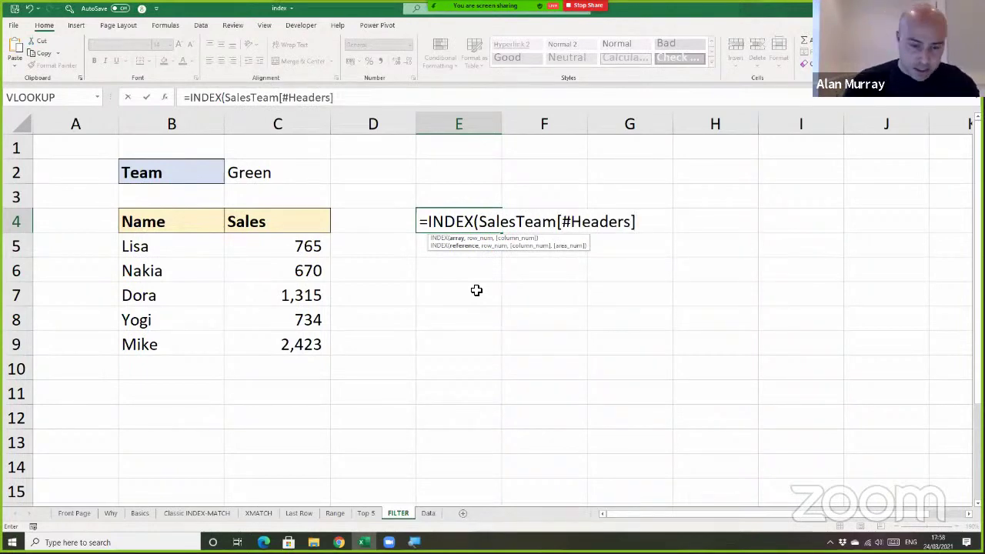
Leave the E4 INDEX row number empty, use {1,3} as the column number, and enter the formula.
text(,)
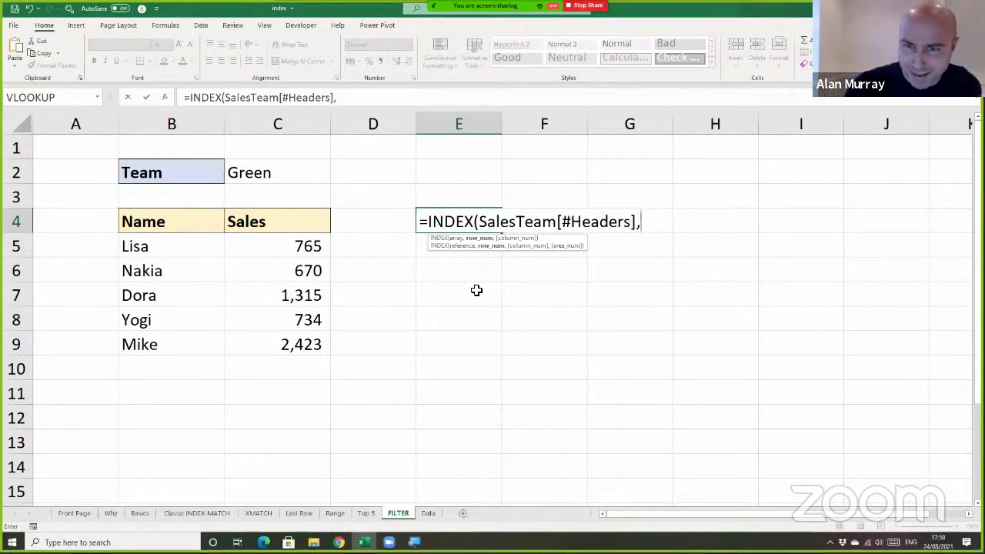
text(,)
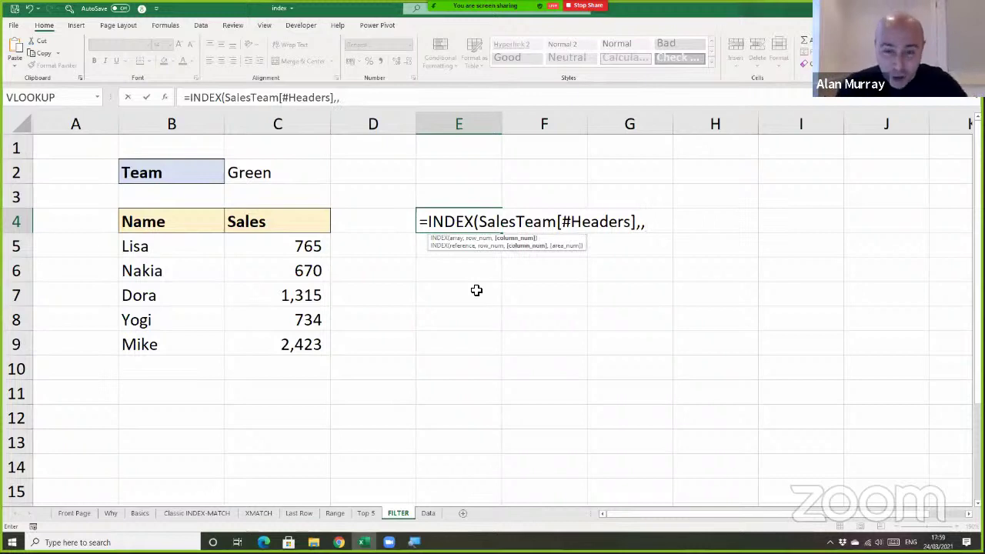
text({)
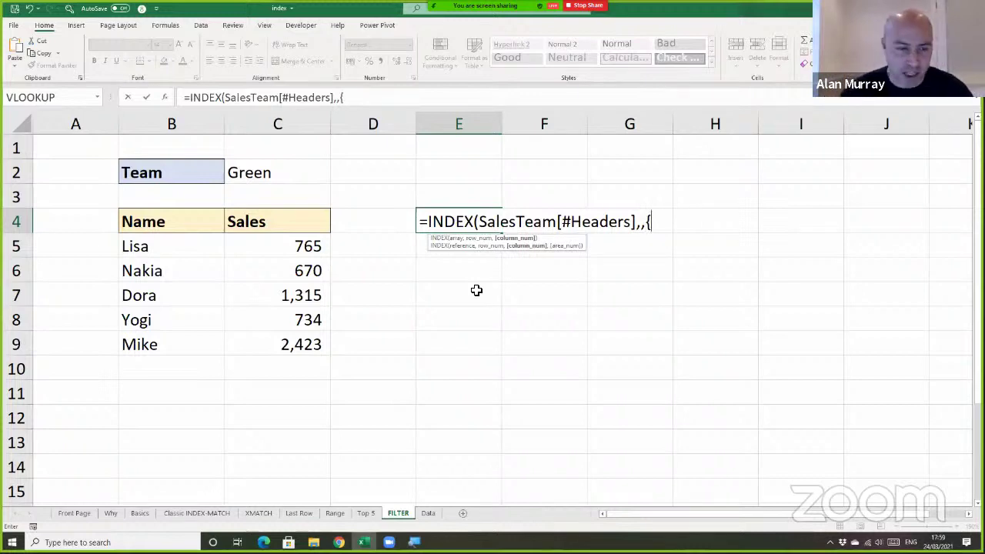
text(1,3)
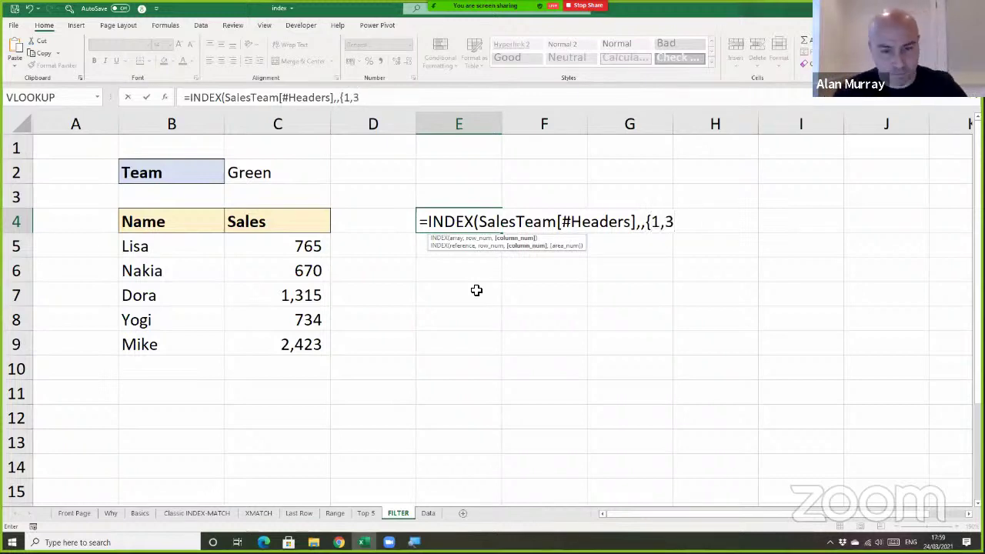
text(}))
key(Return)
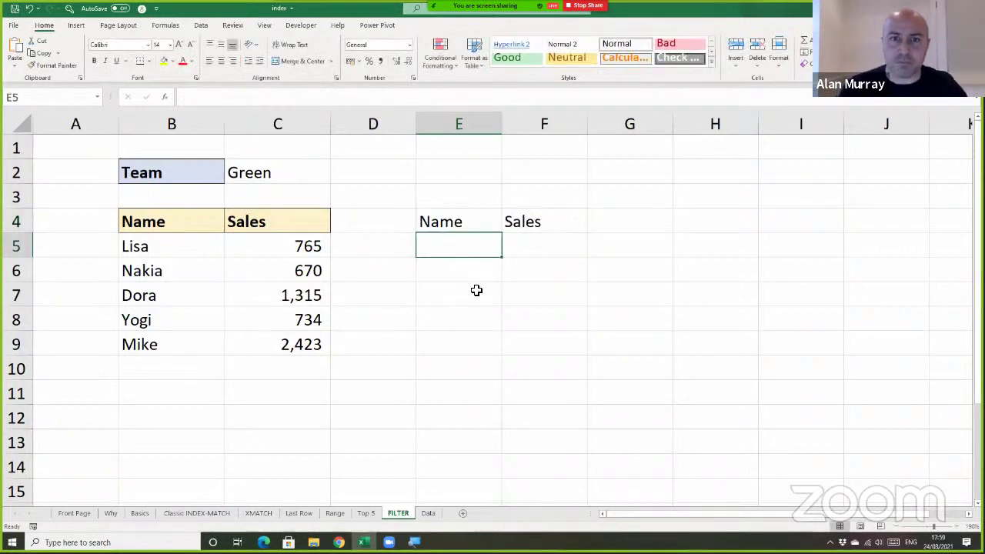
Open the E4 INDEX formula, examine its header array and column arguments, and close it without changes.
click(478, 221)
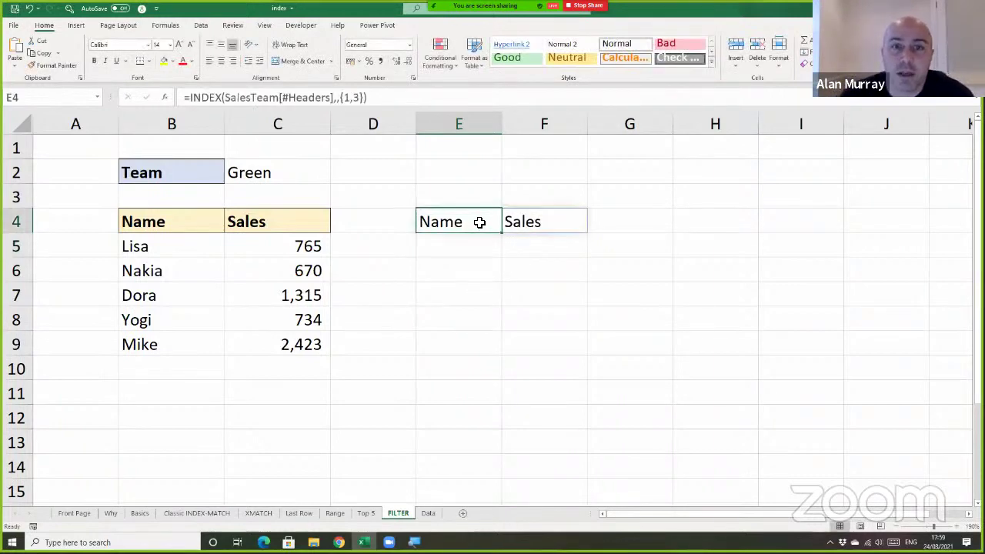
double_click(479, 221)
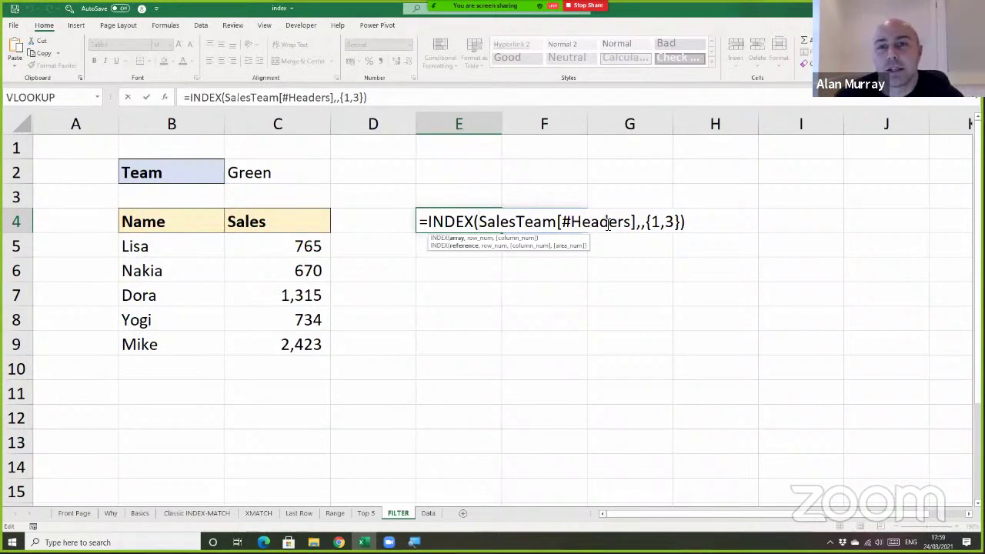
drag(474, 222, 686, 266)
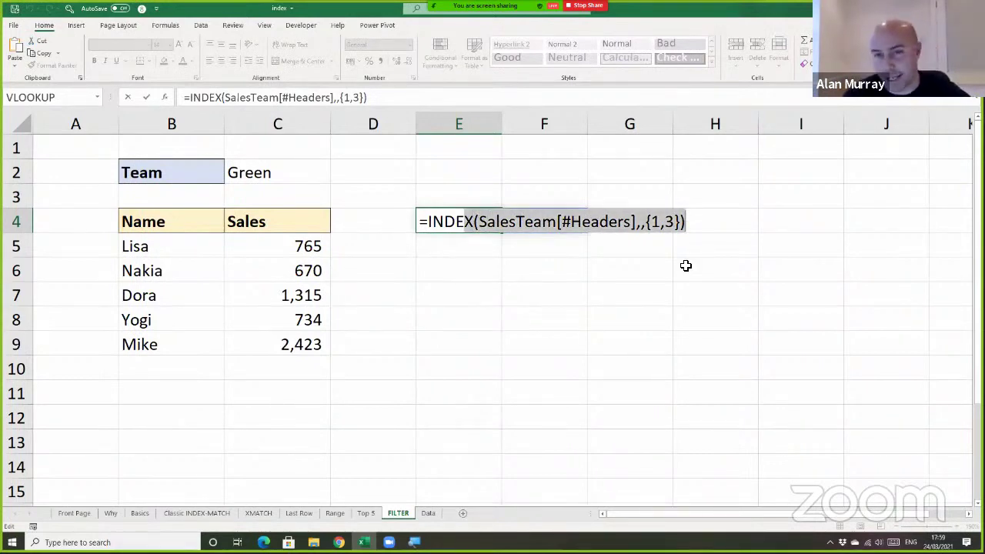
key(ctrl+Return)
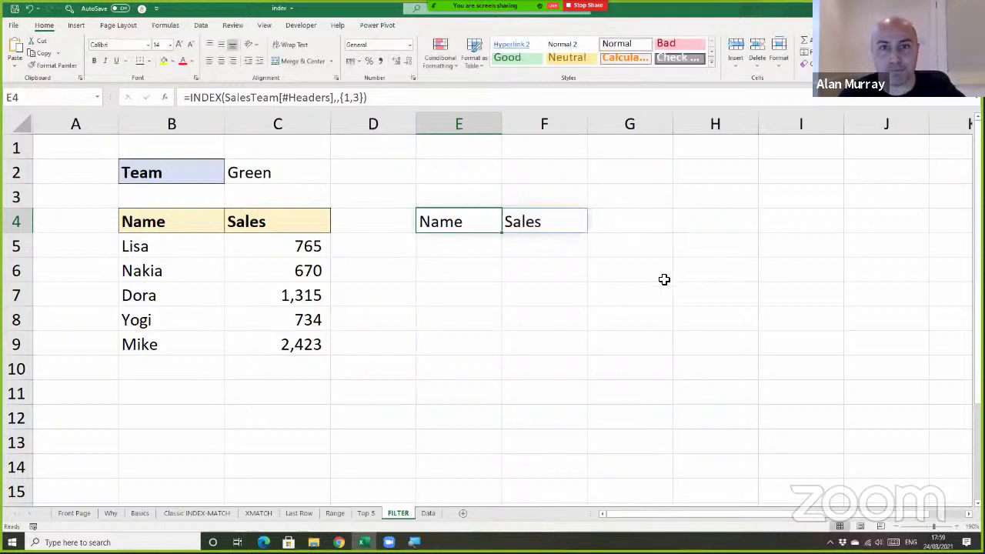
click(623, 286)
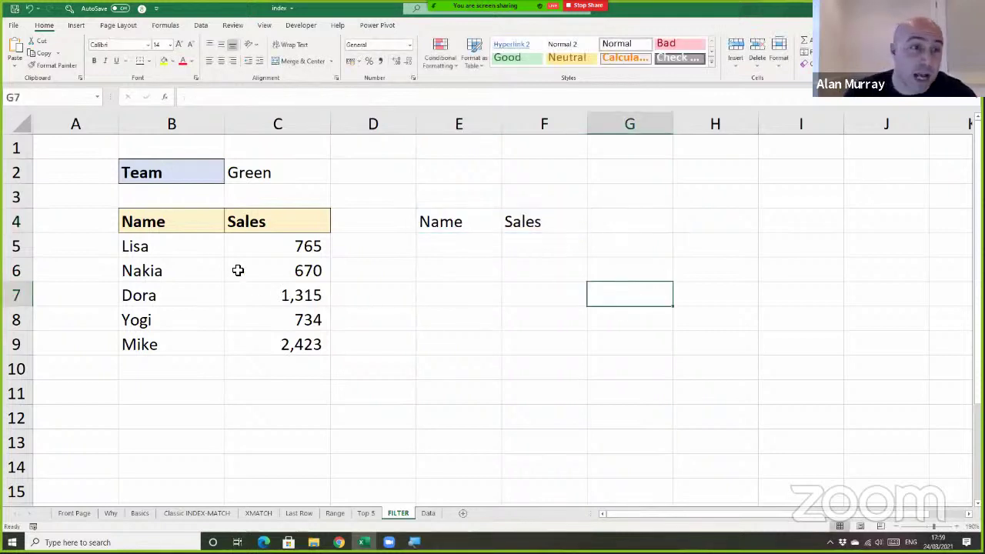
Select the spilled results B5:C9 to review the range returned by the FILTER formula.
click(203, 245)
drag(250, 258, 314, 340)
drag(209, 248, 315, 340)
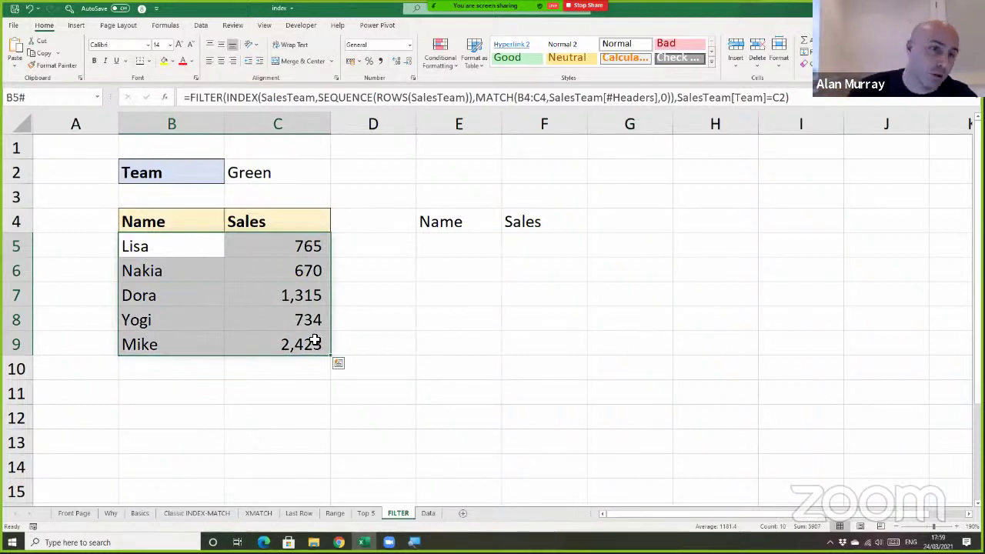
click(498, 318)
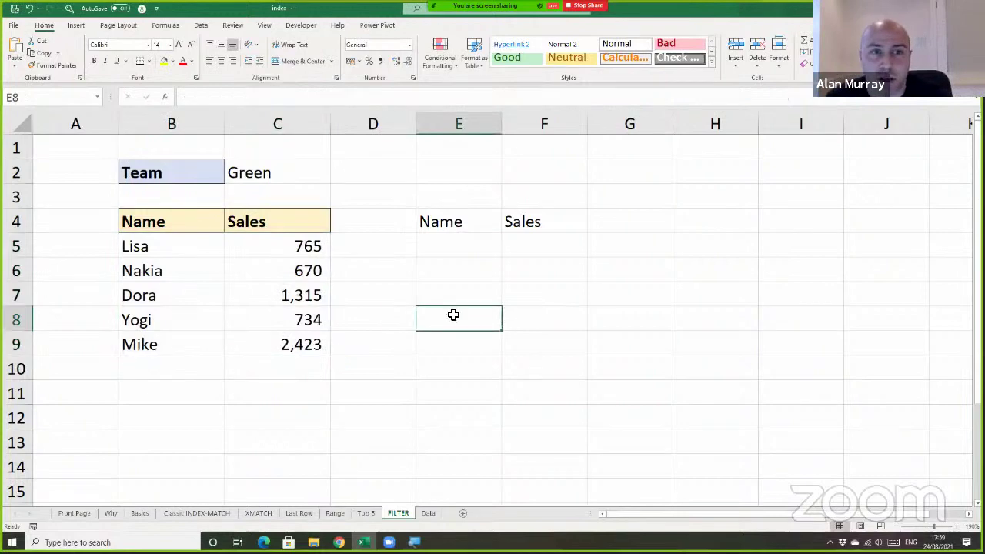
click(198, 301)
click(468, 293)
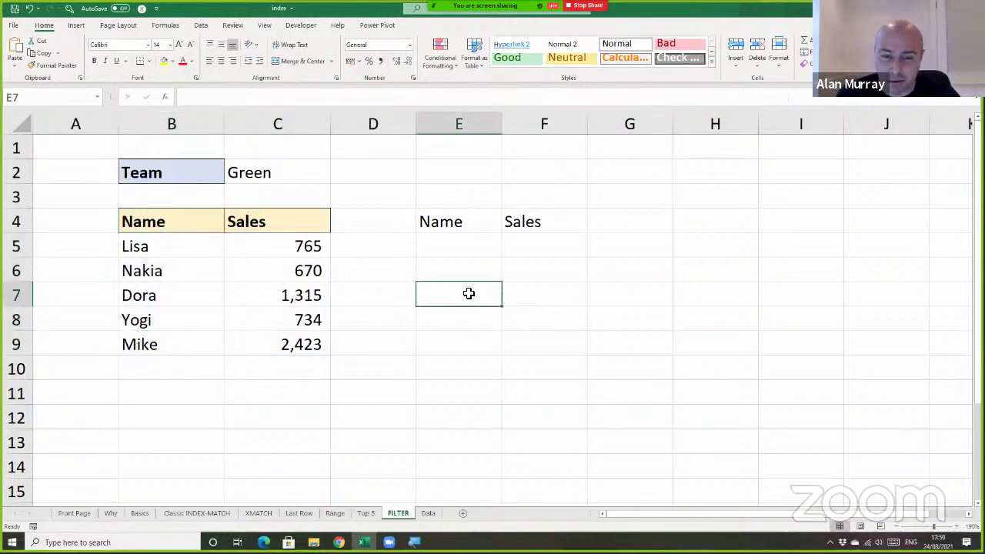
text(=)
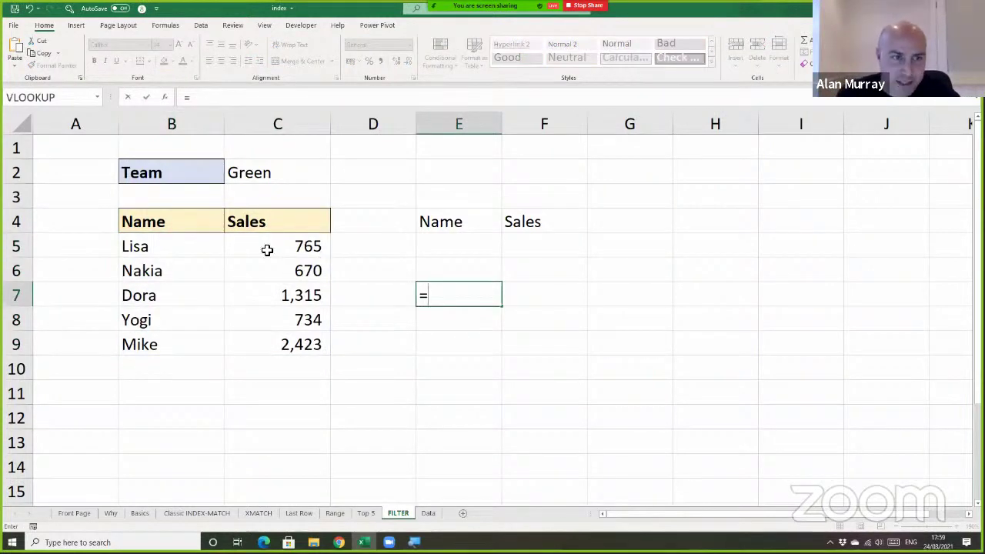
click(213, 246)
text(#)
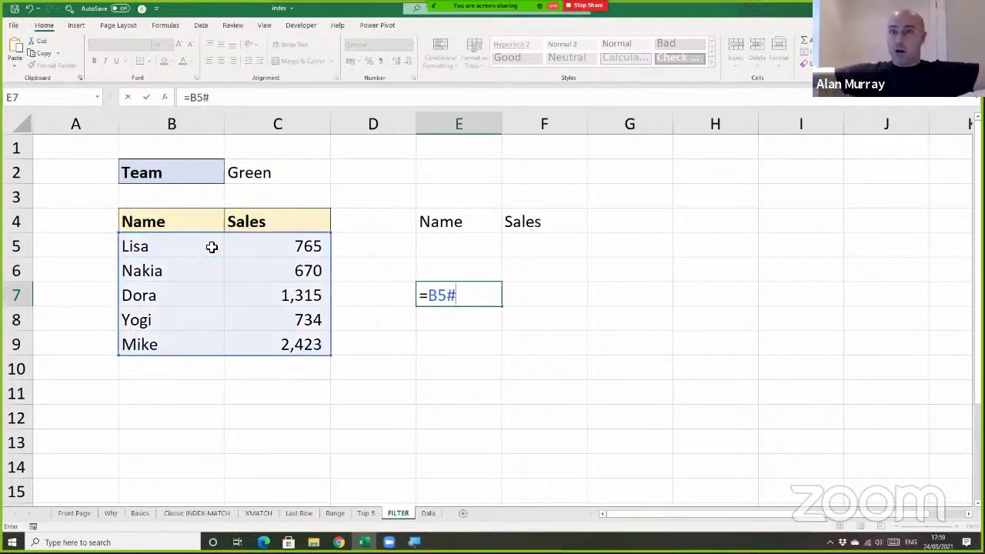
key(BackSpace)
key(BackSpace)
key(BackSpace)
key(BackSpace)
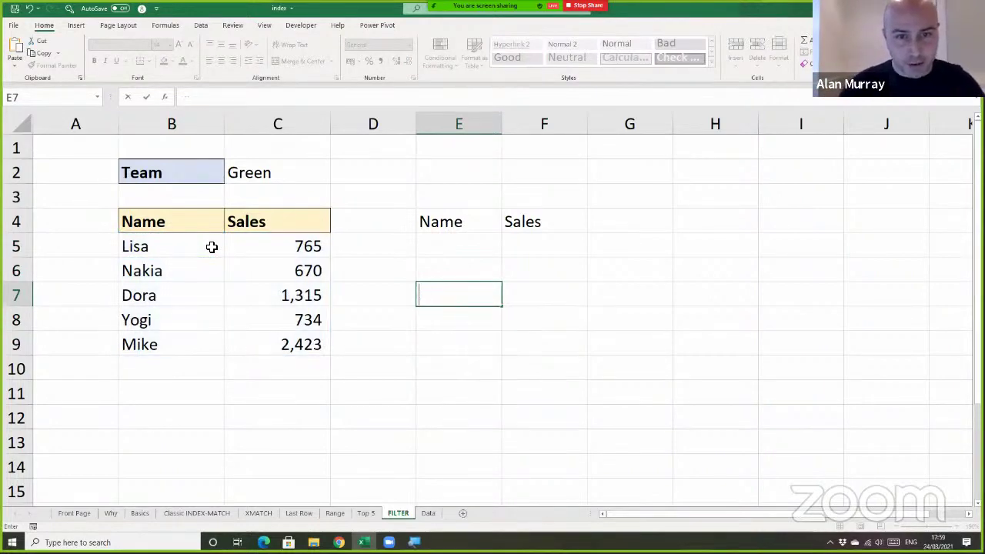
key(Escape)
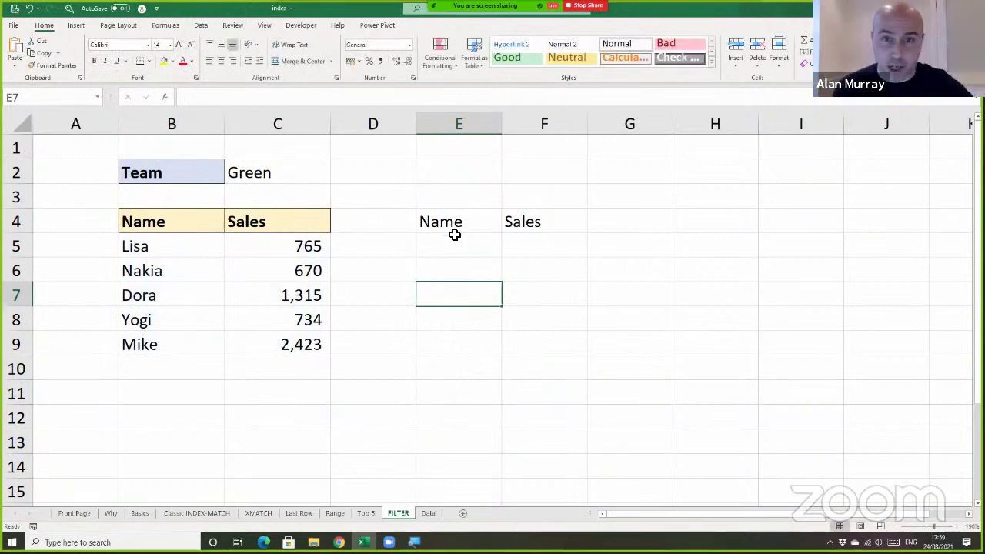
Begin an INDEX formula in G5 with the spilled range B5# as its array argument.
click(614, 251)
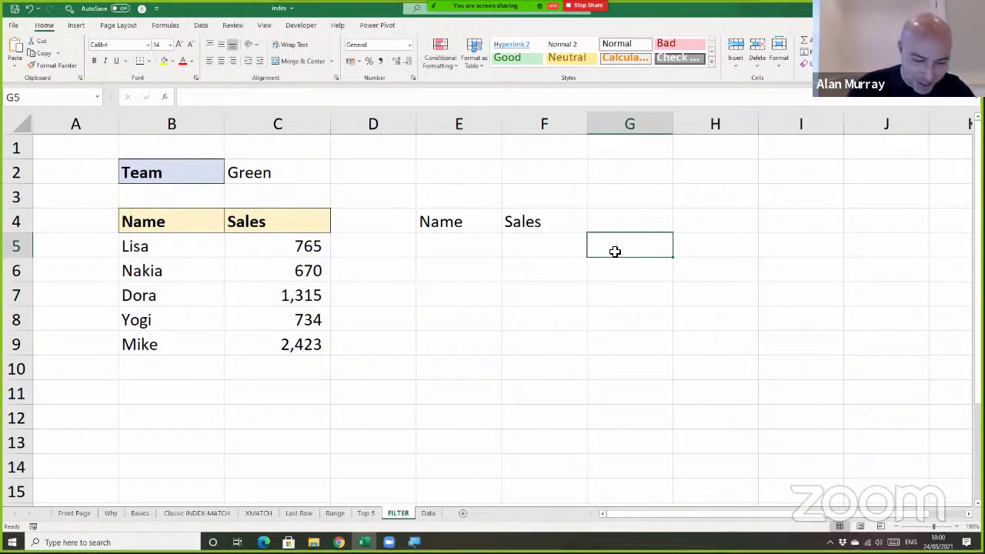
text(=ind)
key(Tab)
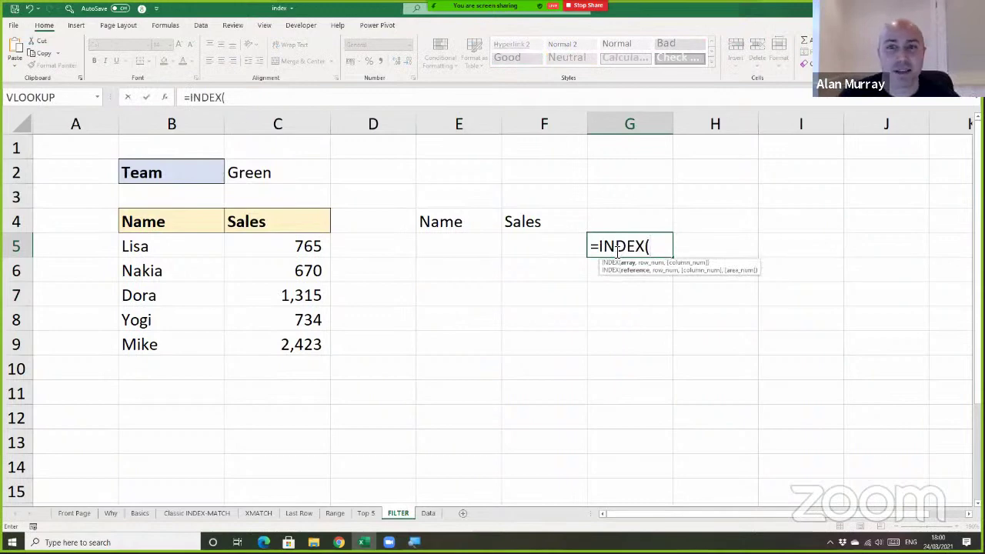
click(202, 246)
text(#)
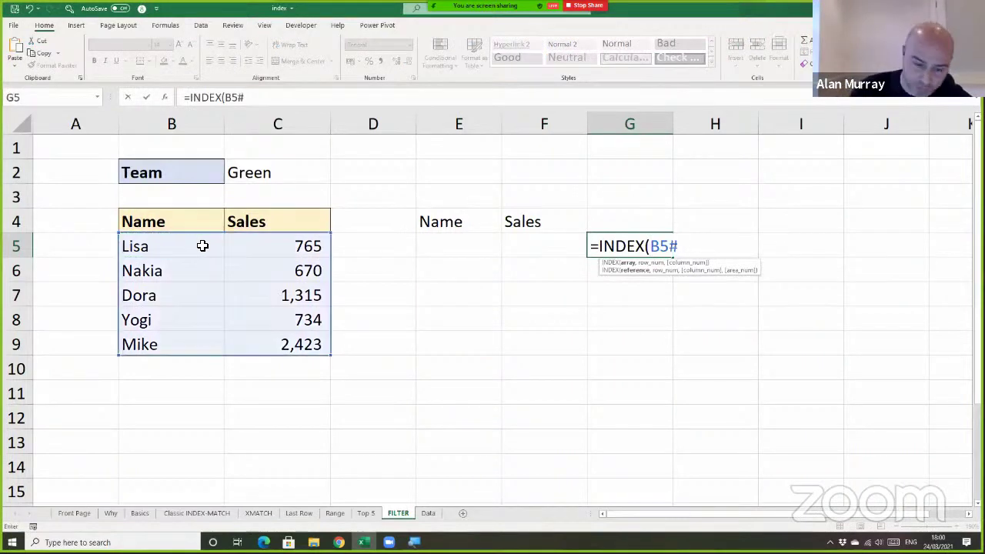
text(,)
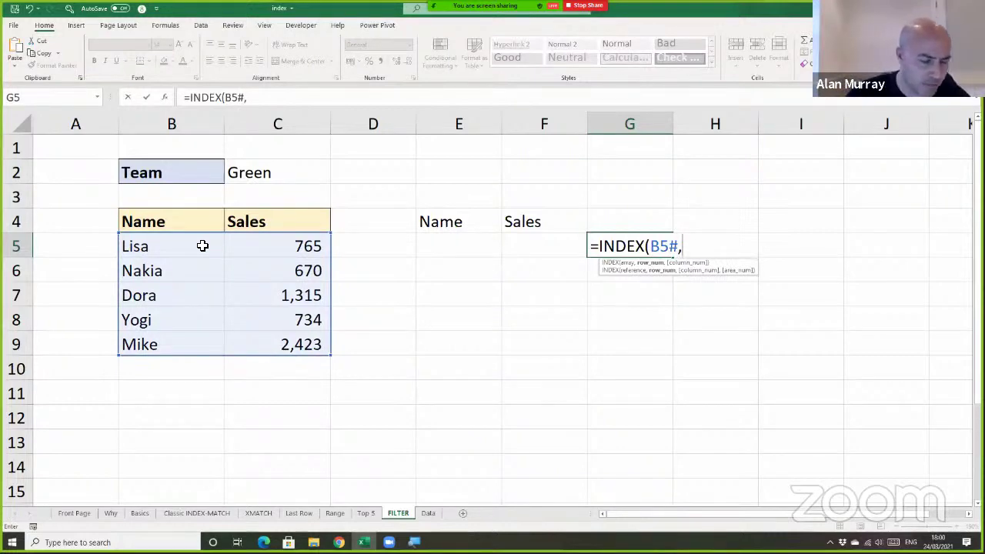
Supply SEQUENCE(ROWS(B5#)) as the row number of the G5 INDEX formula.
text(seq)
key(Tab)
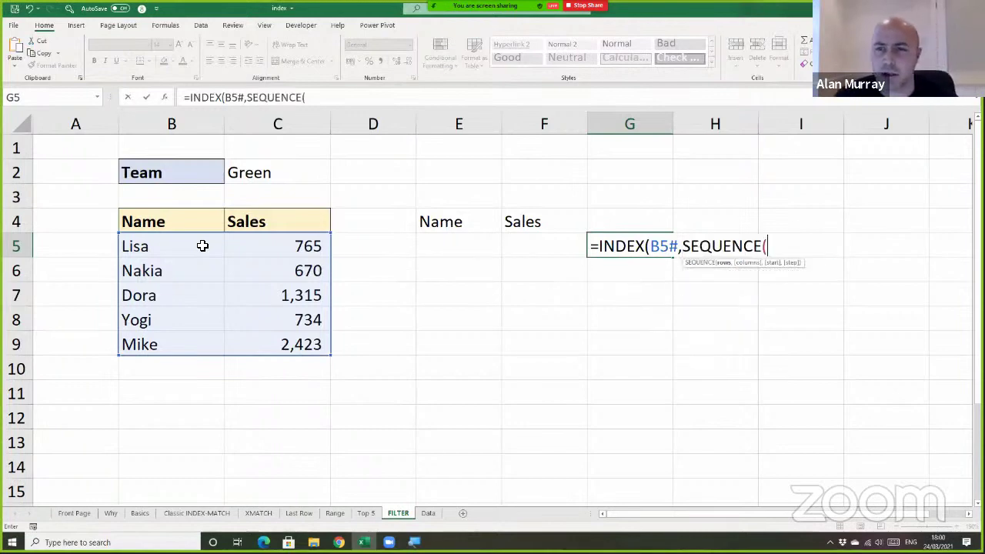
text(rows()
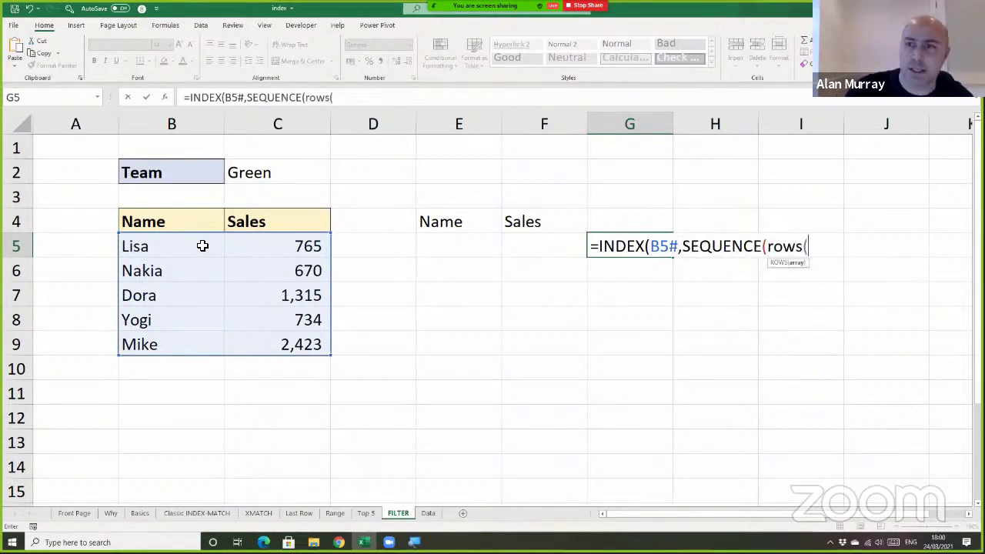
text(B5)
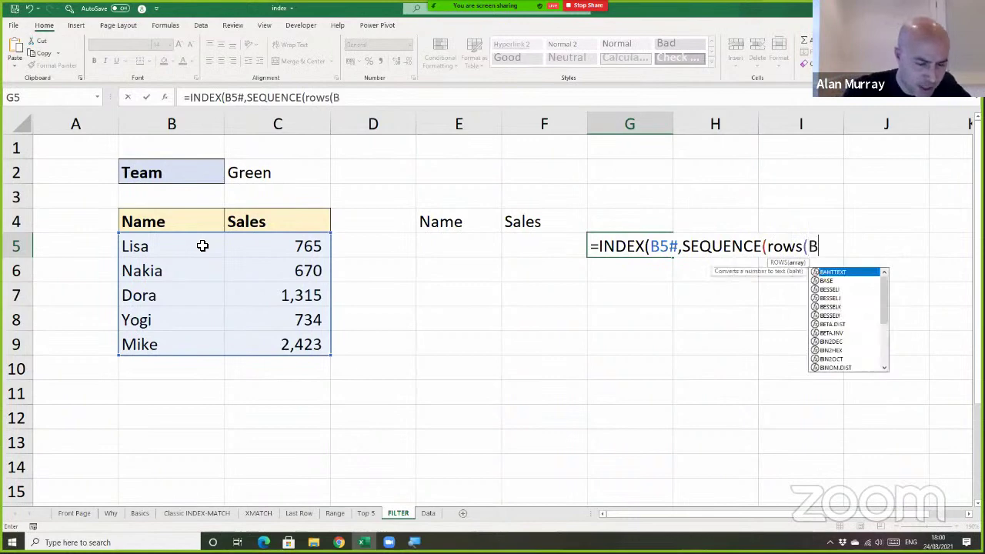
text(#)
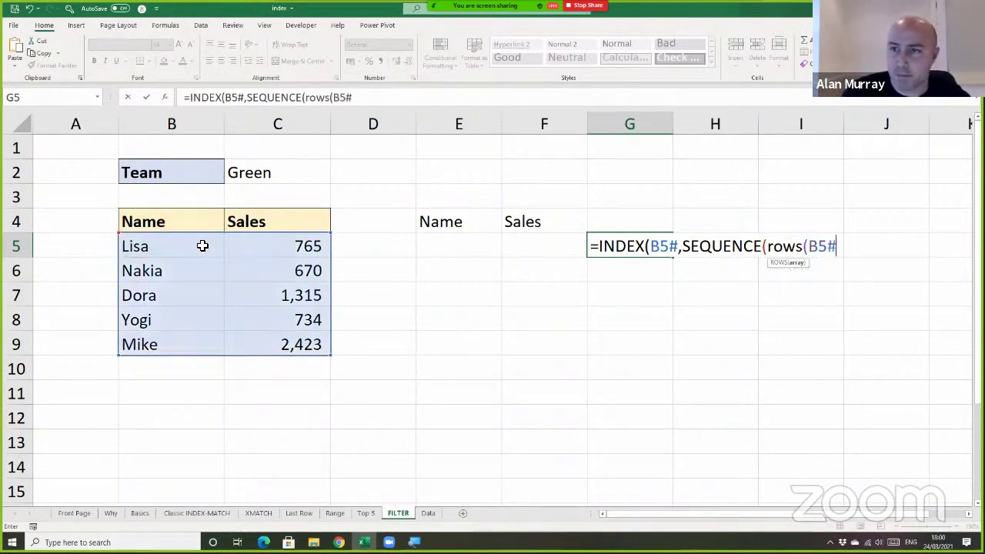
text()))
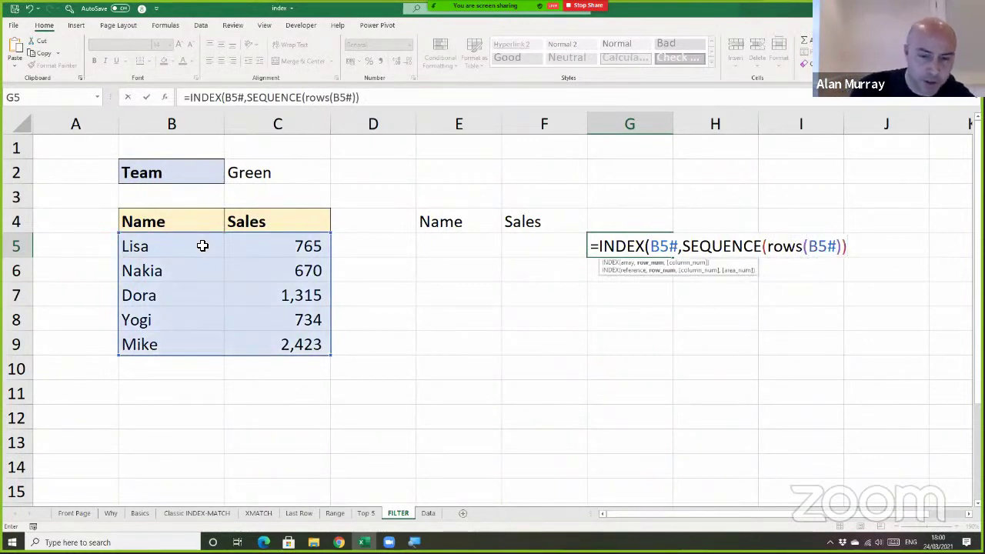
Use 2 as the column number in the G5 INDEX formula and enter it.
text(,)
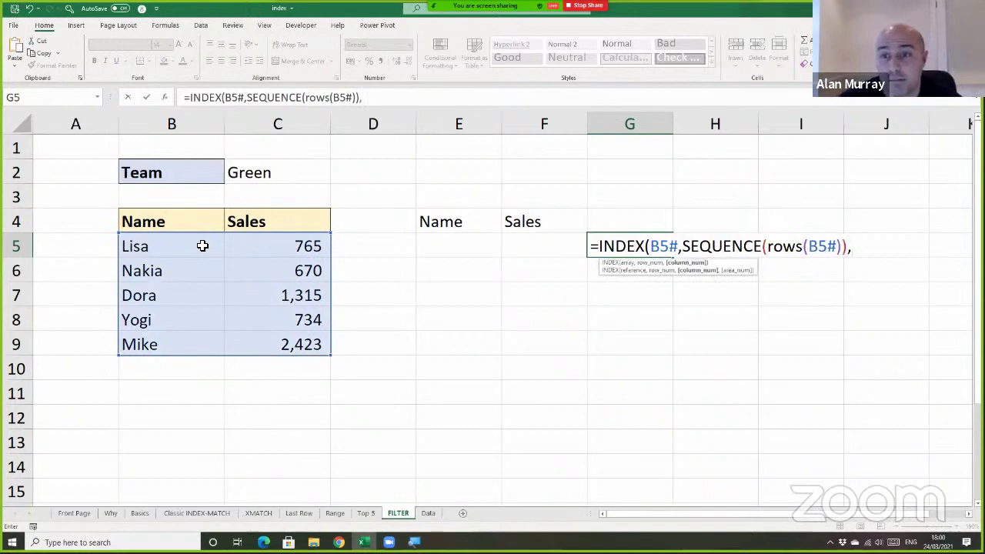
text(2)
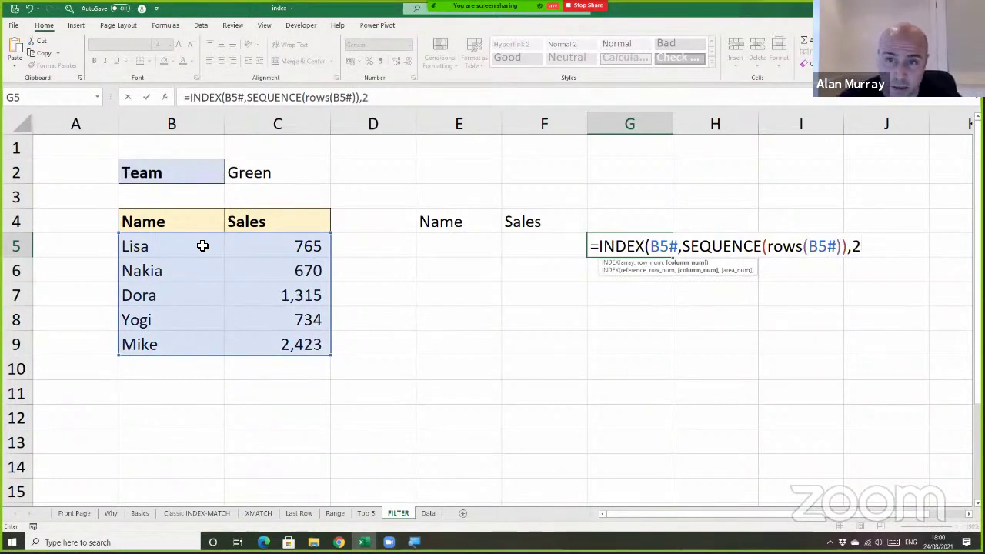
text())
key(Return)
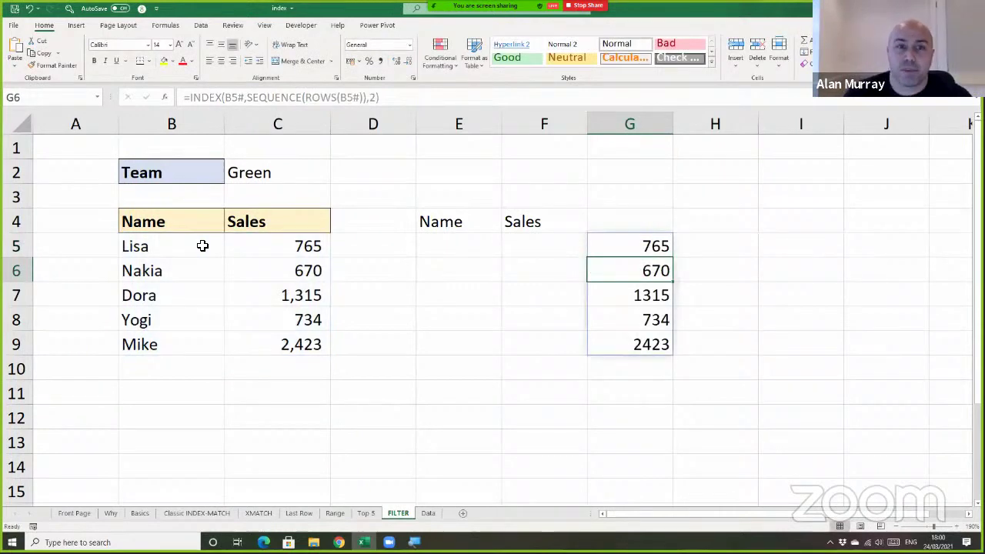
Remove the SEQUENCE(ROWS(B5#)) argument from the G5 formula, leaving the row number empty, as =INDEX(B5#,,2).
double_click(629, 246)
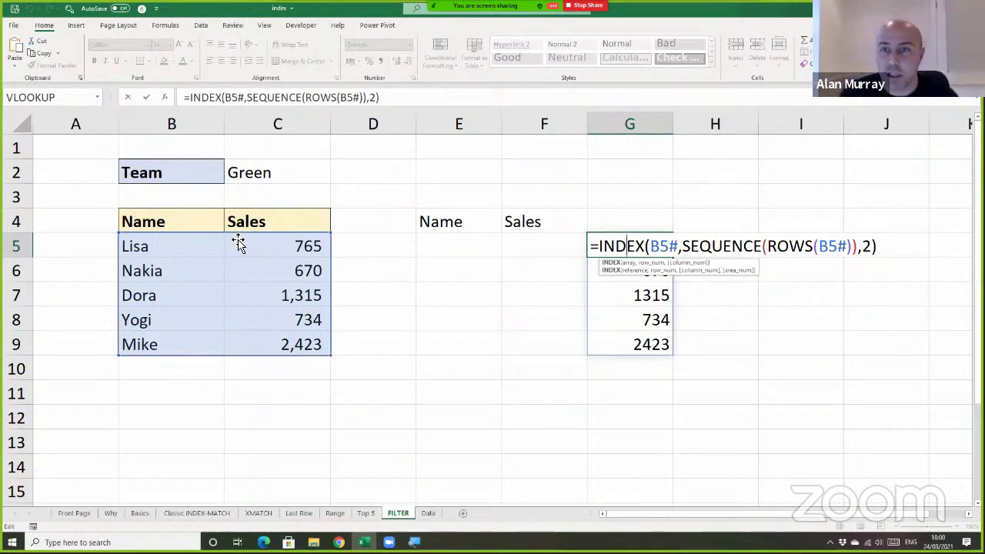
drag(676, 245, 651, 245)
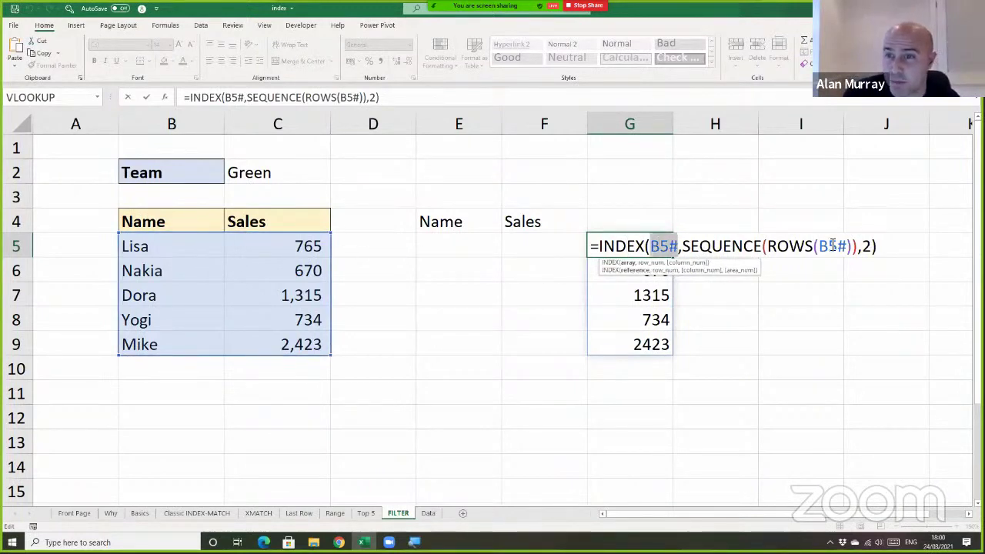
click(858, 248)
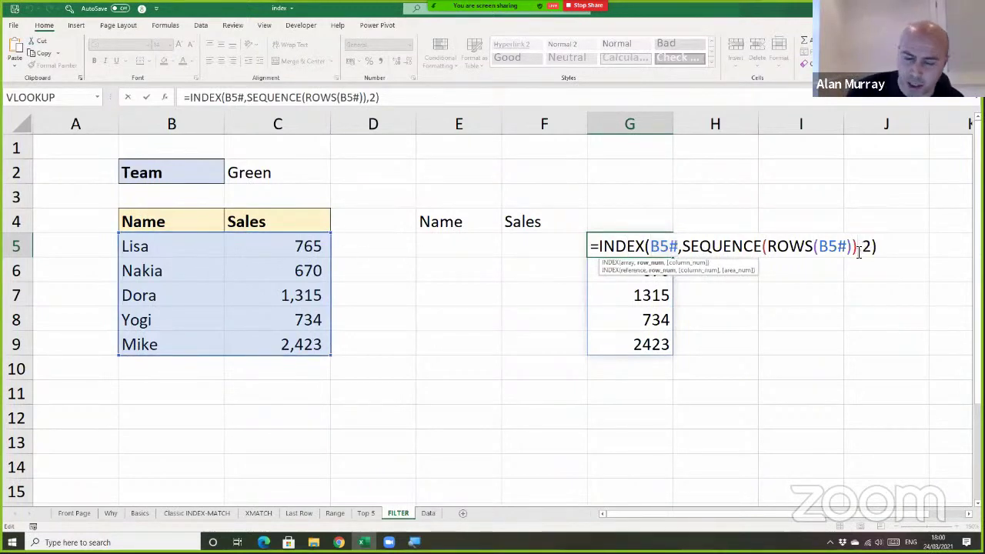
key(BackSpace)
key(BackSpace)
key(BackSpace)
key(BackSpace)
key(BackSpace)
key(BackSpace)
key(BackSpace)
key(BackSpace)
key(BackSpace)
key(BackSpace)
key(BackSpace)
key(BackSpace)
key(BackSpace)
key(BackSpace)
key(BackSpace)
key(BackSpace)
key(BackSpace)
key(BackSpace)
key(BackSpace)
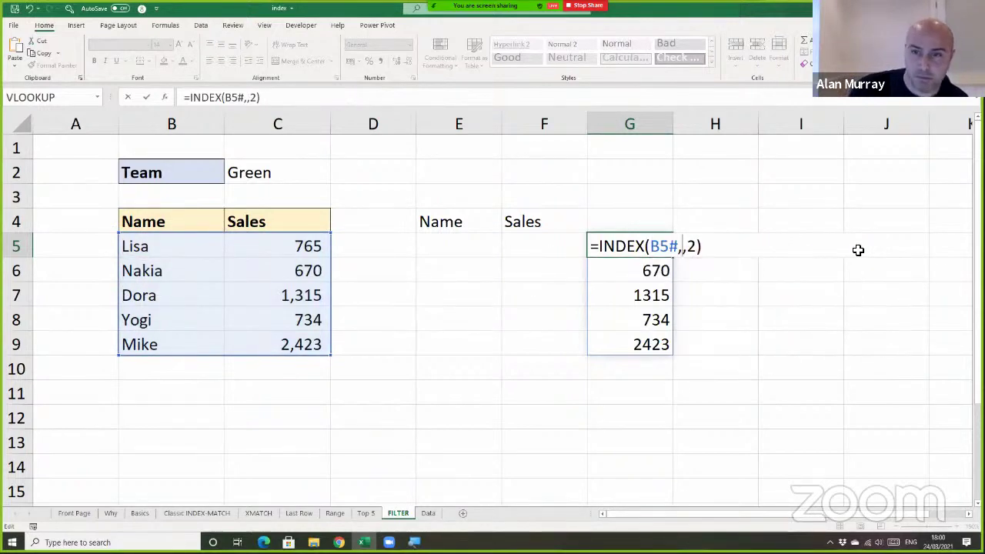
key(Return)
Replace the column number in the G5 INDEX formula with a reference to cell H3.
click(670, 248)
double_click(674, 251)
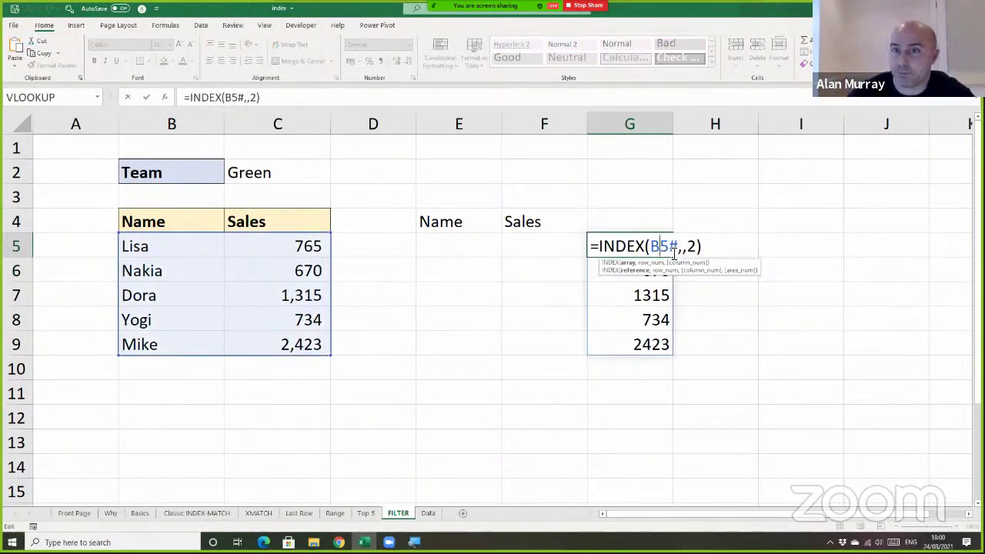
double_click(694, 246)
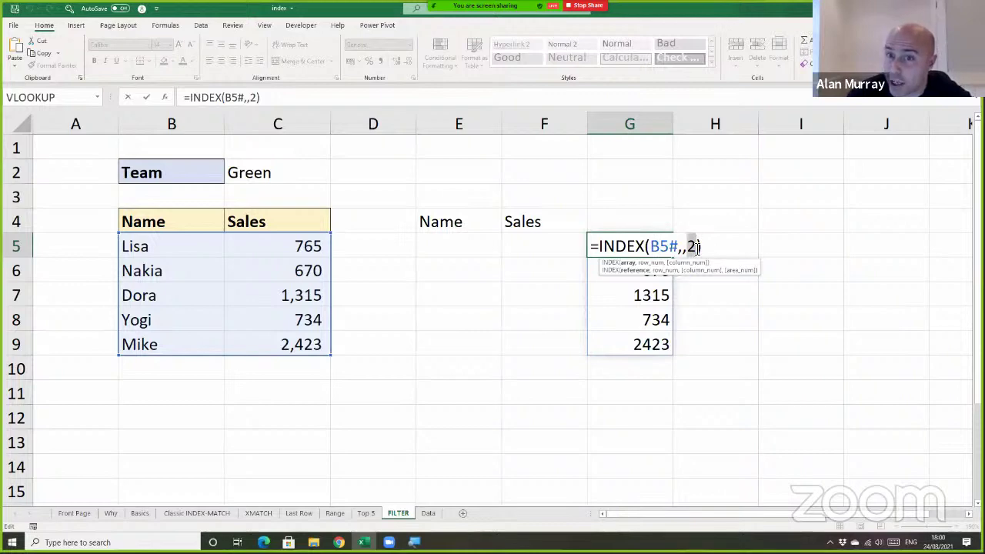
click(724, 201)
key(Return)
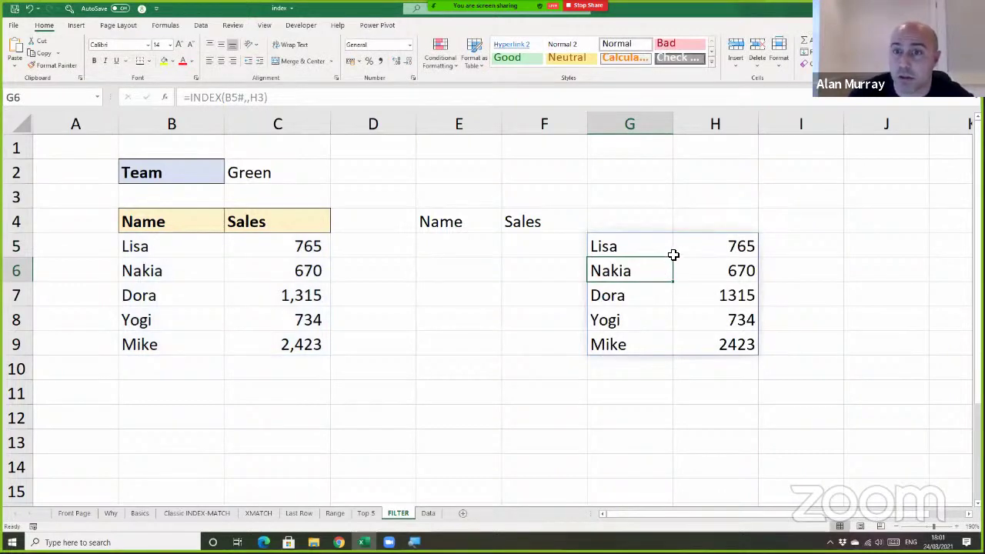
Enter column number 1 in H3 and replace it with 2 to test the G5 INDEX formula.
click(722, 202)
text(1)
key(Return)
key(Down)
key(Up)
key(Up)
text(2)
key(Return)
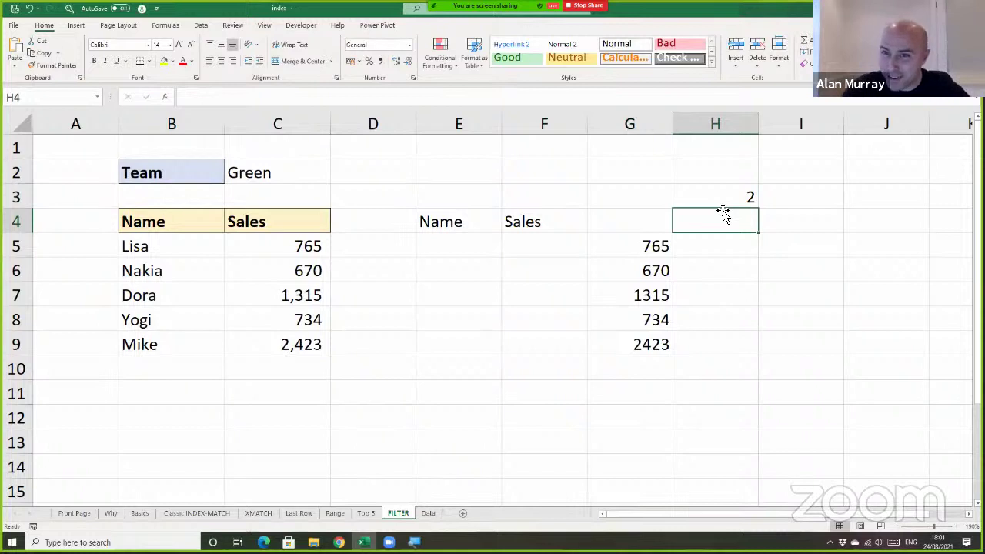
Wrap the G5 formula in SUM so it reads =SUM(INDEX(B5#,,H3)).
double_click(651, 247)
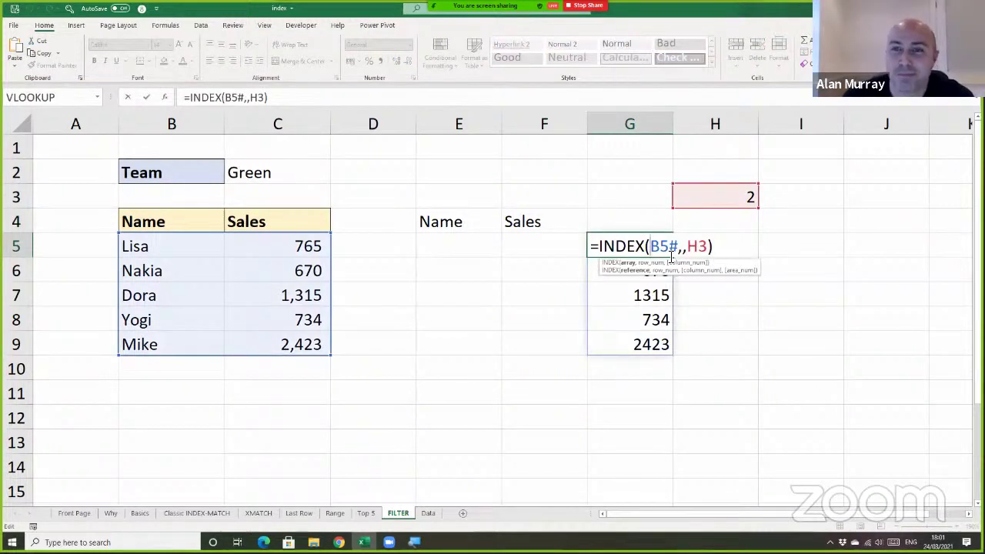
click(600, 246)
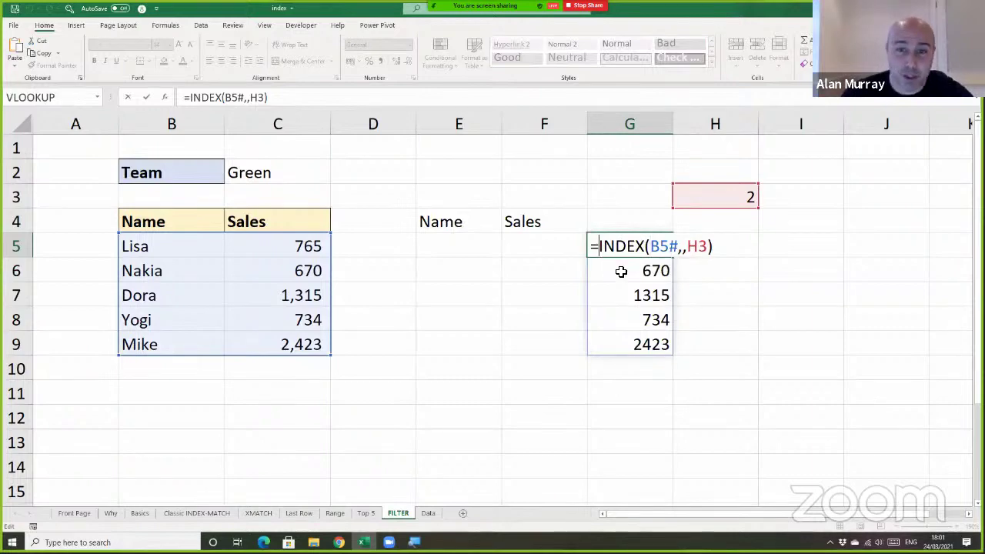
text(sum()
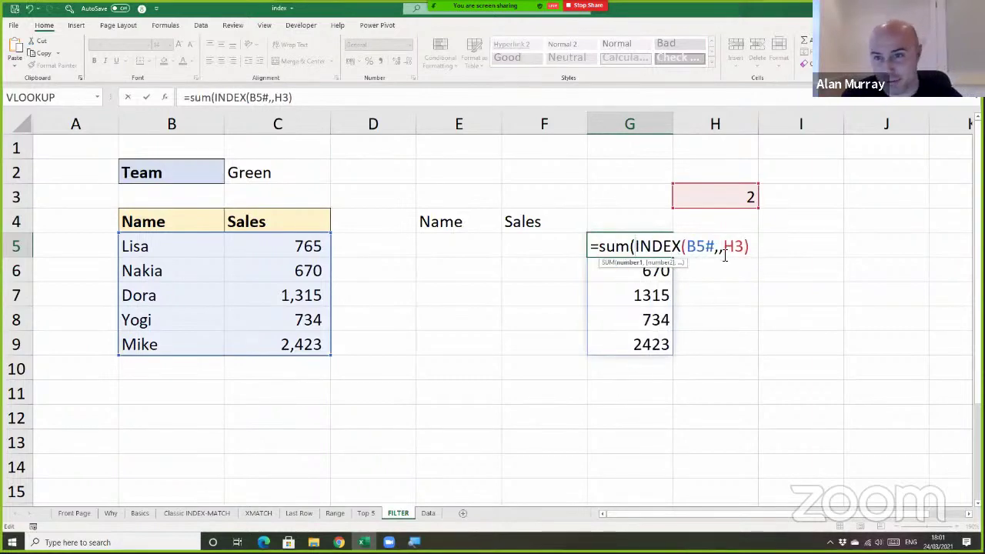
click(756, 246)
text())
key(Return)
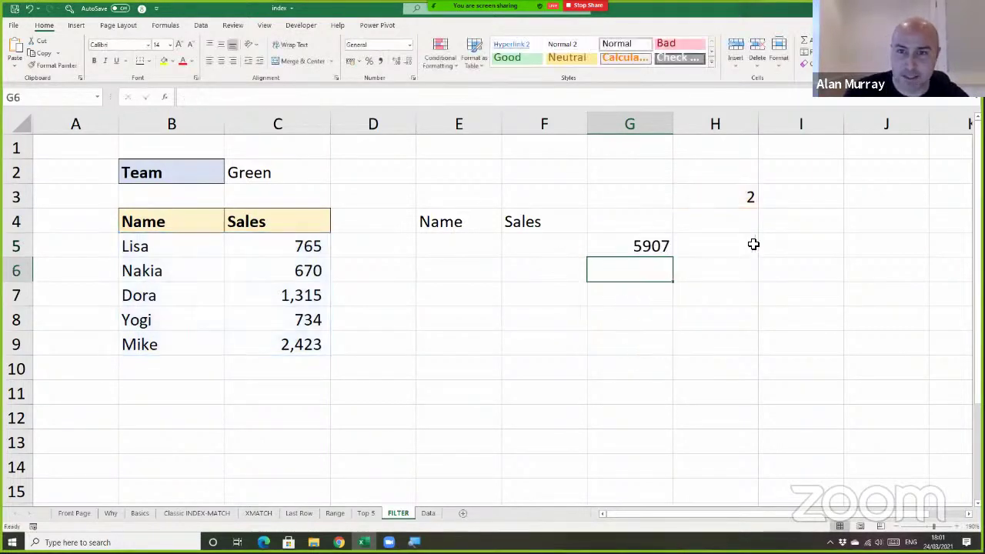
Move the SUM formula from G5 to D2, beside the selected team.
click(631, 240)
click(264, 165)
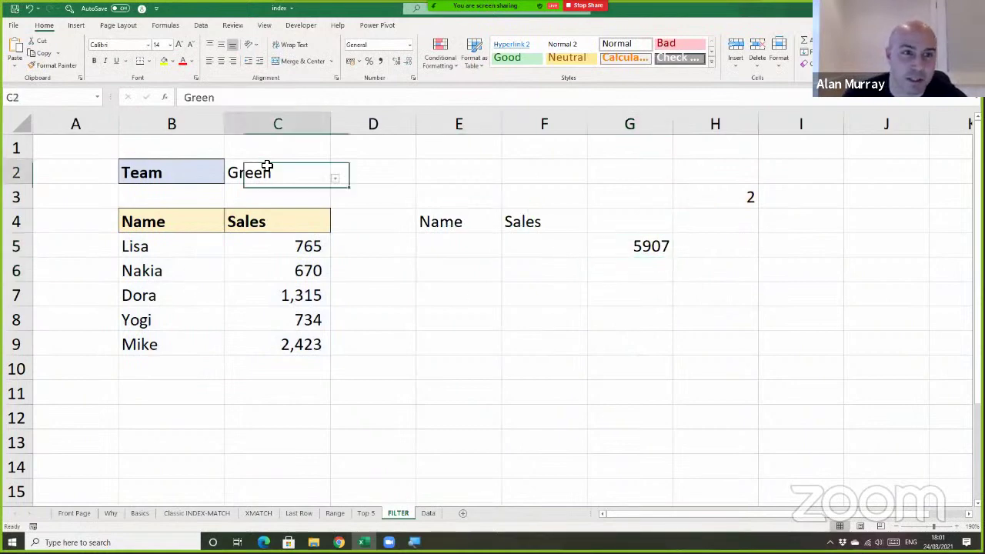
click(638, 246)
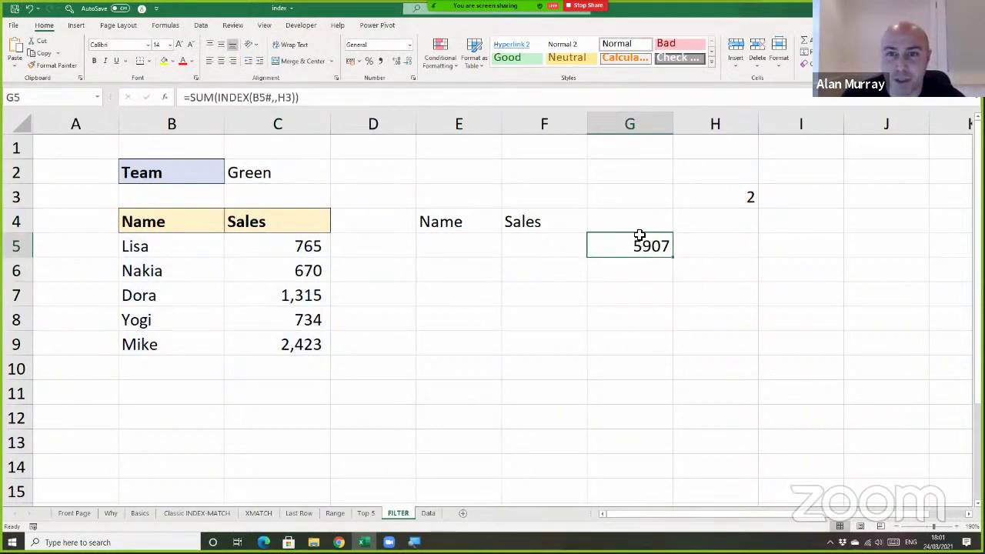
drag(634, 240, 405, 176)
click(457, 244)
click(508, 302)
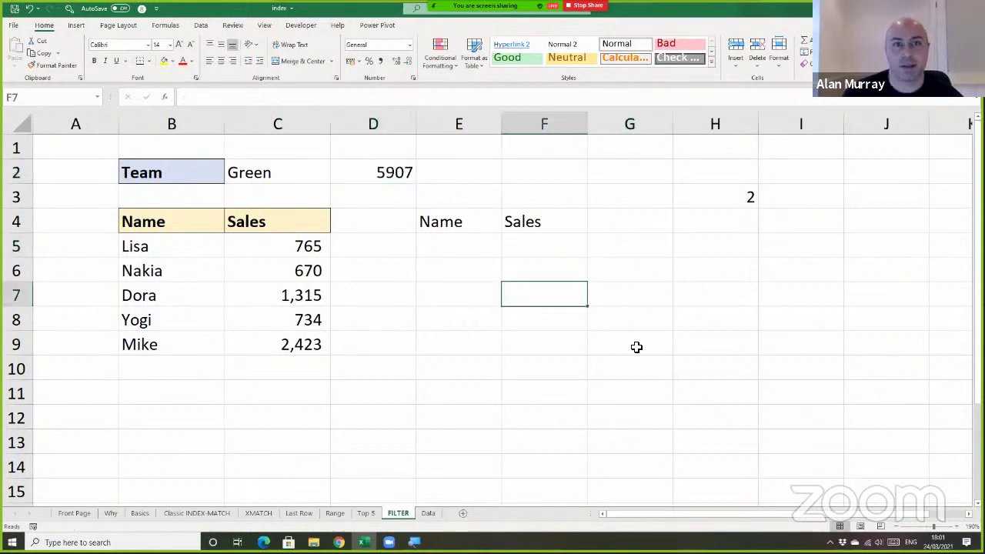
Open the D2 formula, examine the INDEX function nested inside SUM, and close it without changes.
double_click(402, 172)
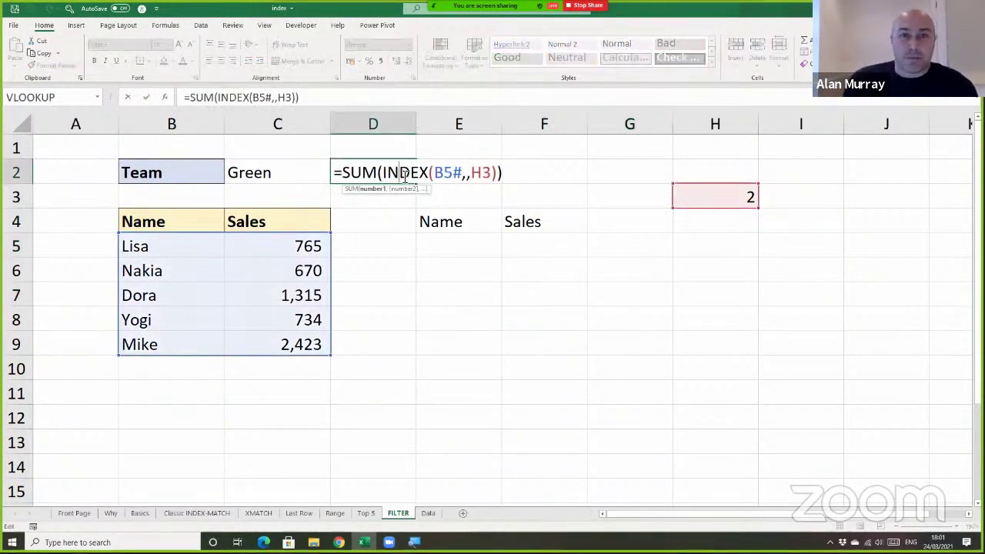
drag(383, 174, 419, 183)
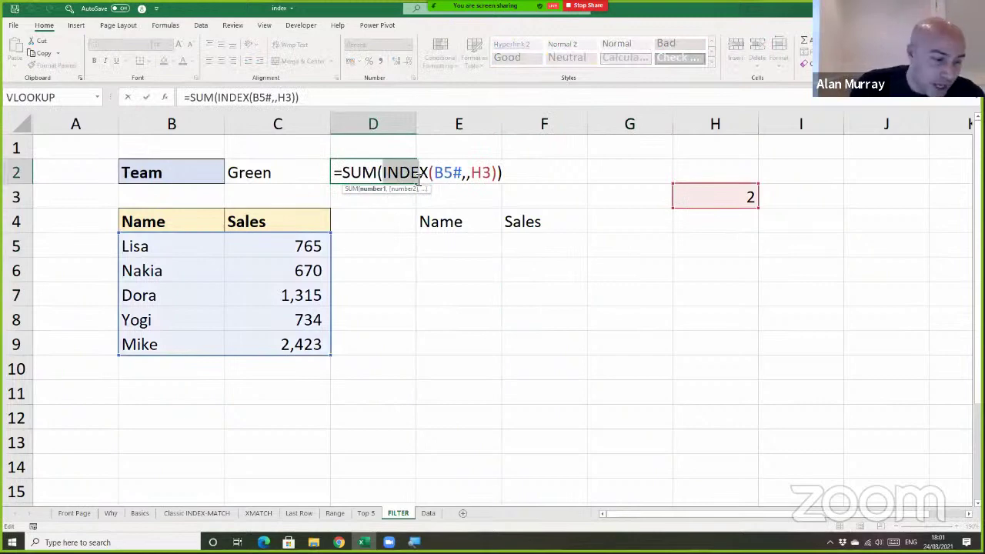
key(Escape)
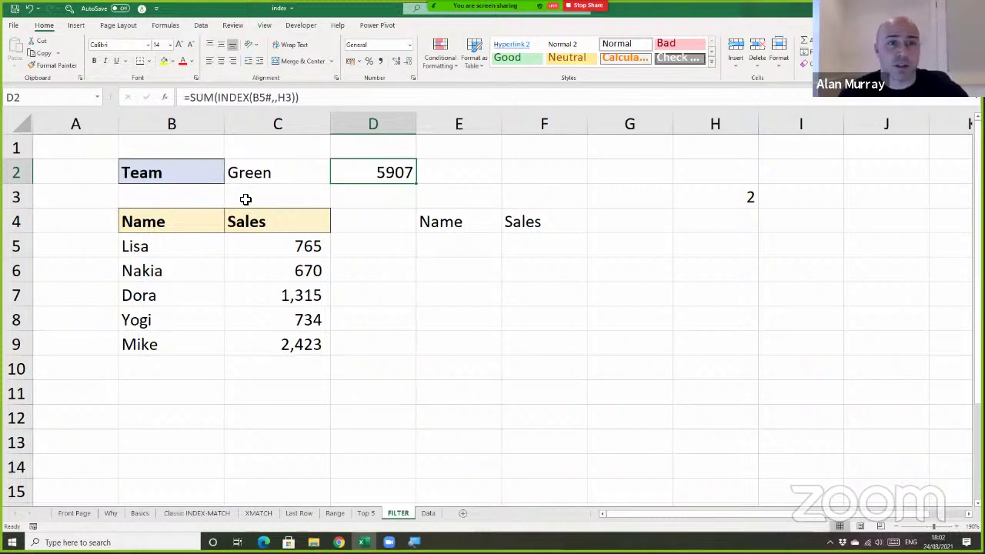
drag(180, 248, 393, 347)
click(492, 341)
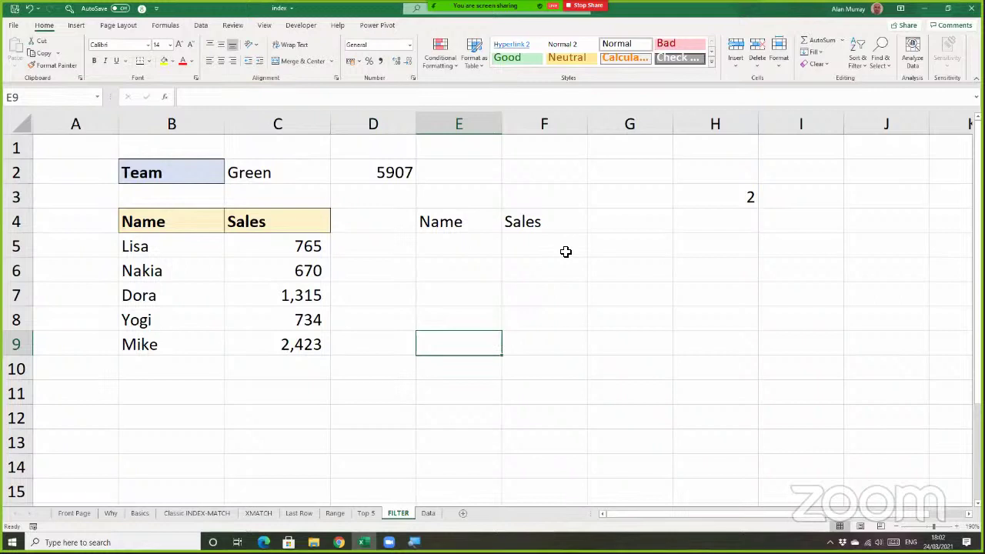
click(608, 276)
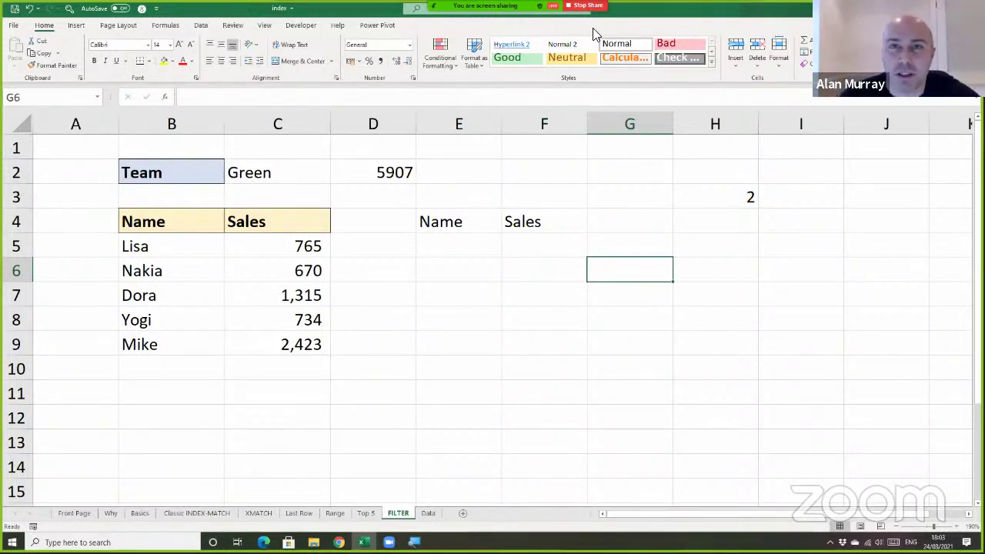
Stop sharing the screen in the Zoom meeting.
click(586, 5)
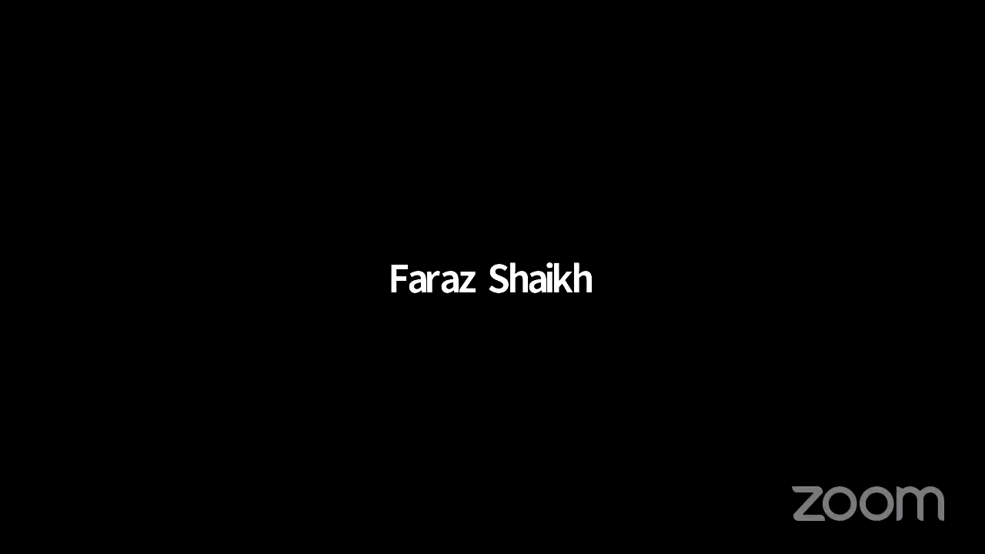